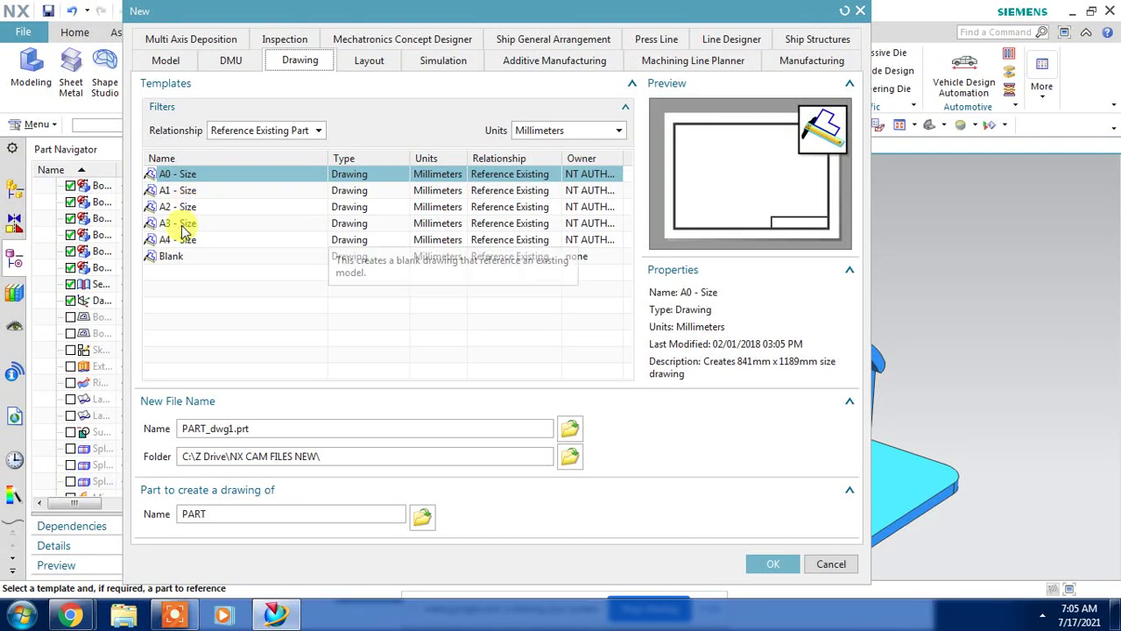
Create a new drawing from the A3 - Size drawing template.
left_click(184, 224)
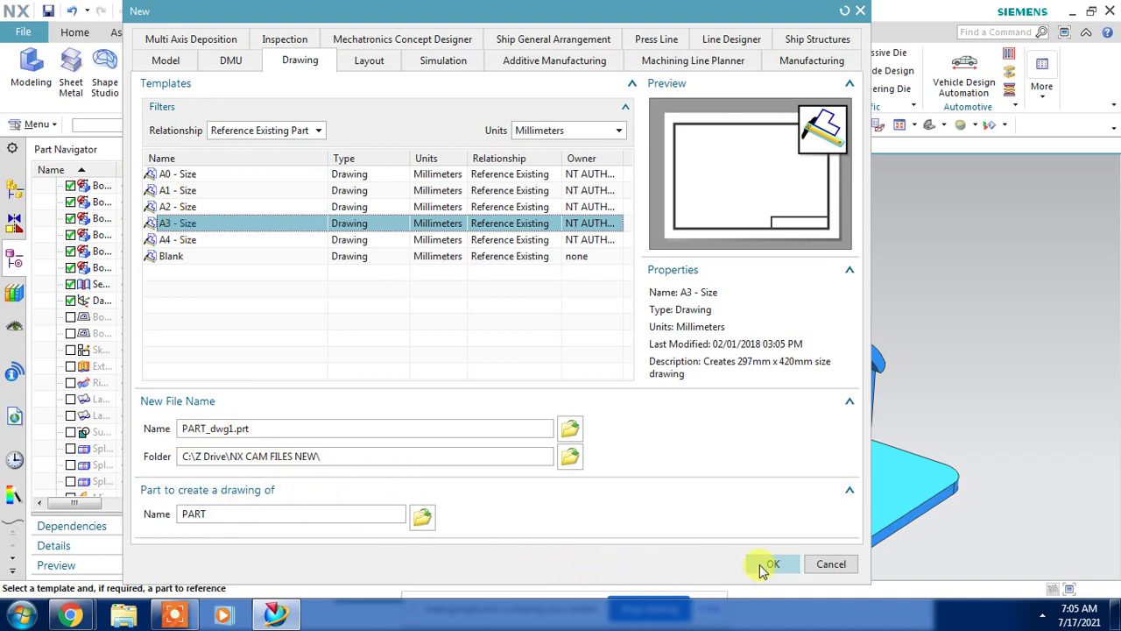
left_click(762, 566)
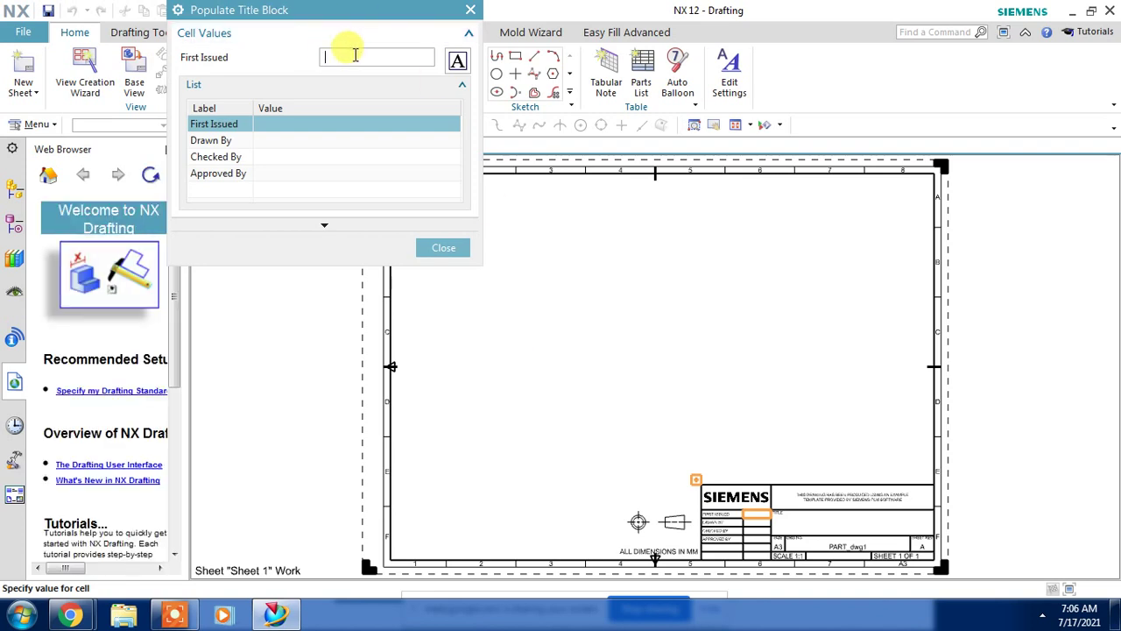
Enter the drafter's name in the title block's Drawn By cell and close the dialog.
left_click(234, 147)
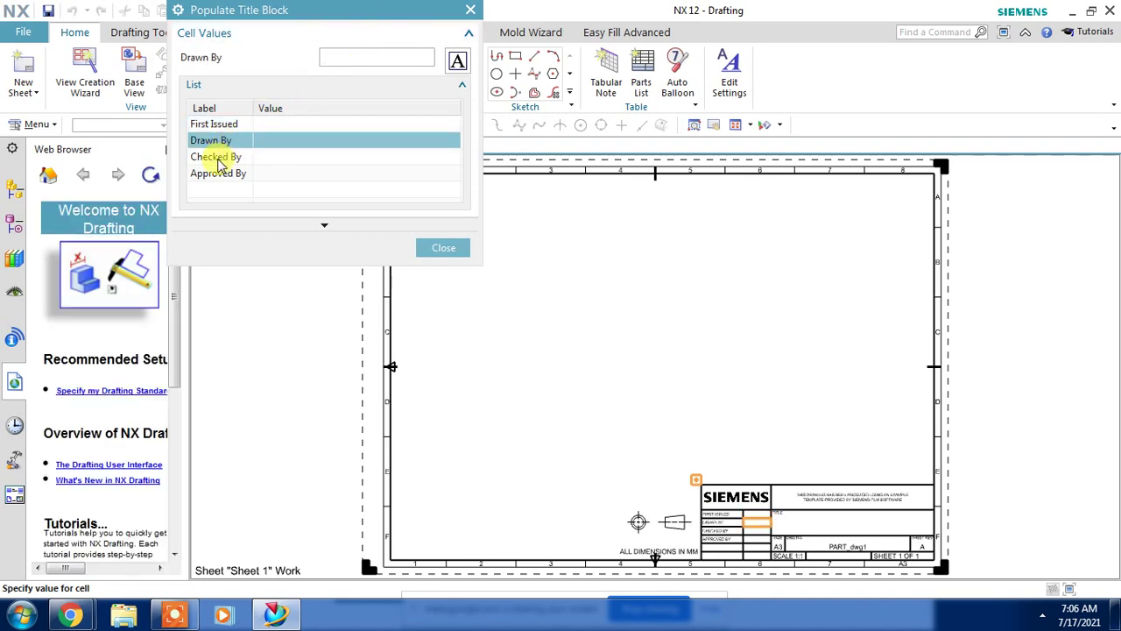
left_click(220, 165)
left_click(218, 174)
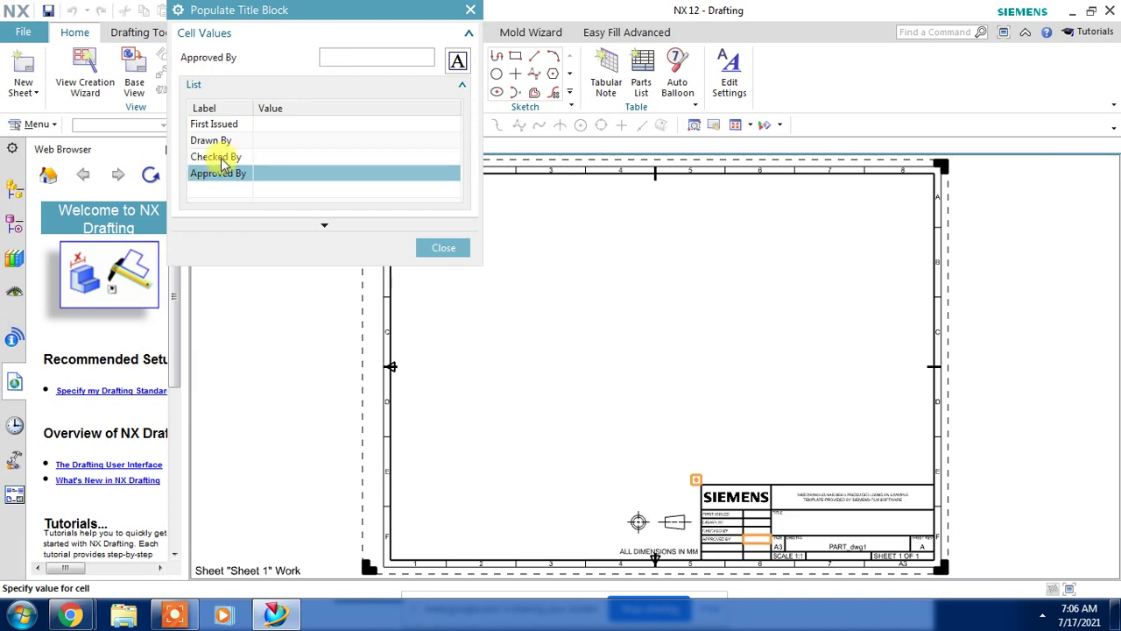
left_click(223, 144)
type("UMESH")
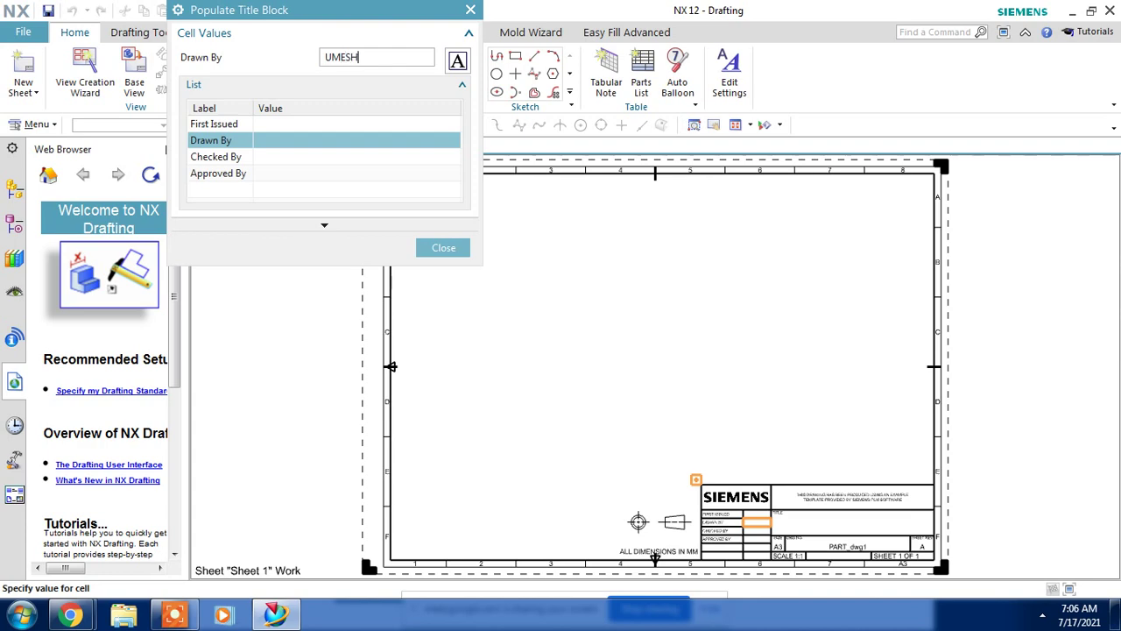
left_click(436, 249)
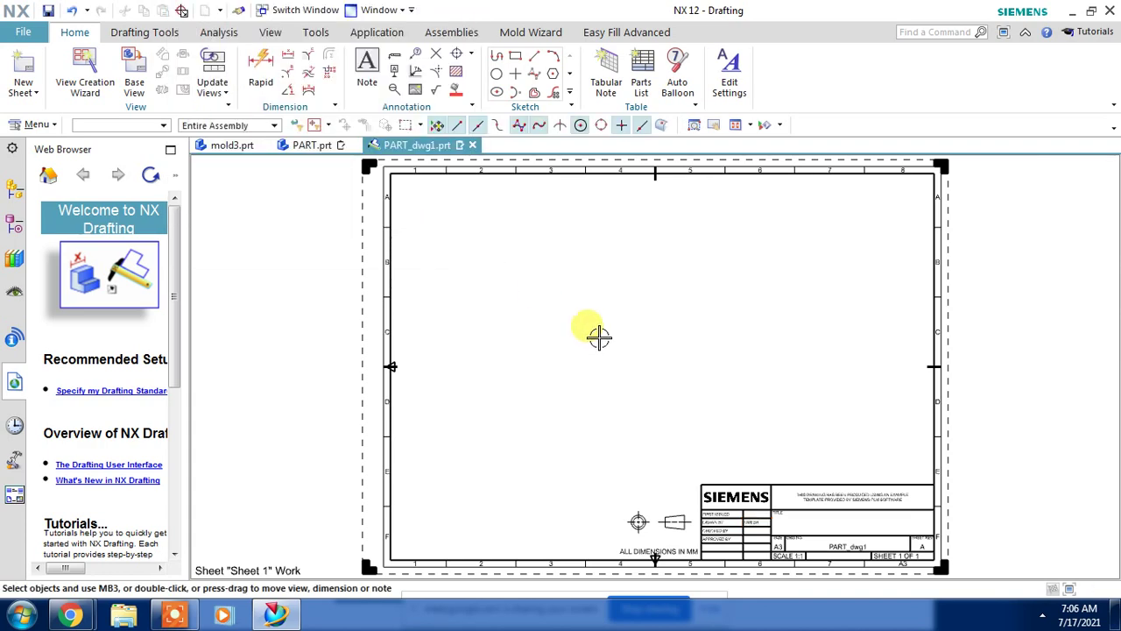
middle_click_drag(788, 438, 771, 268, "shift")
scroll(726, 342, "up", 3)
scroll(726, 388, "up", 3)
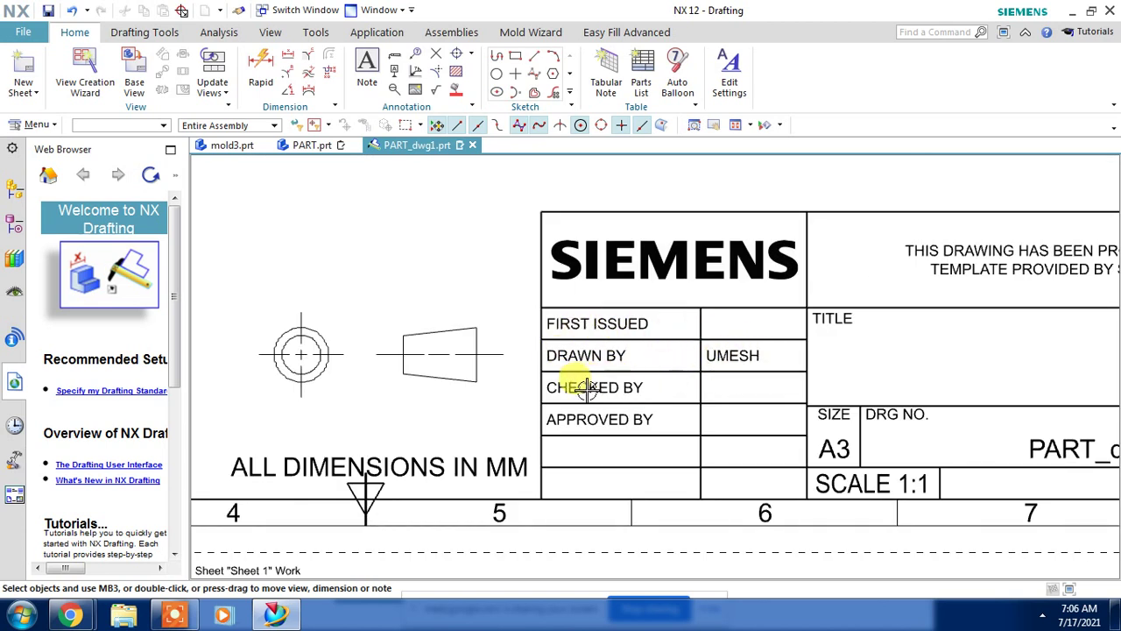
scroll(747, 421, "down", 1)
scroll(746, 421, "down", 2)
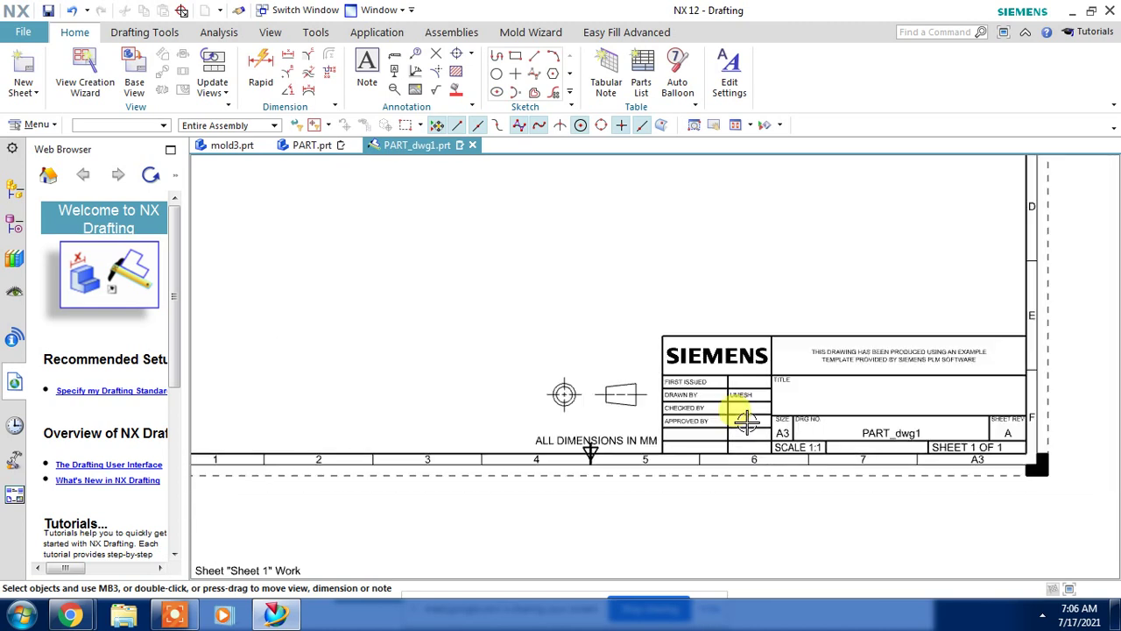
scroll(740, 416, "down", 2)
scroll(862, 430, "up", 4)
scroll(863, 430, "up", 1)
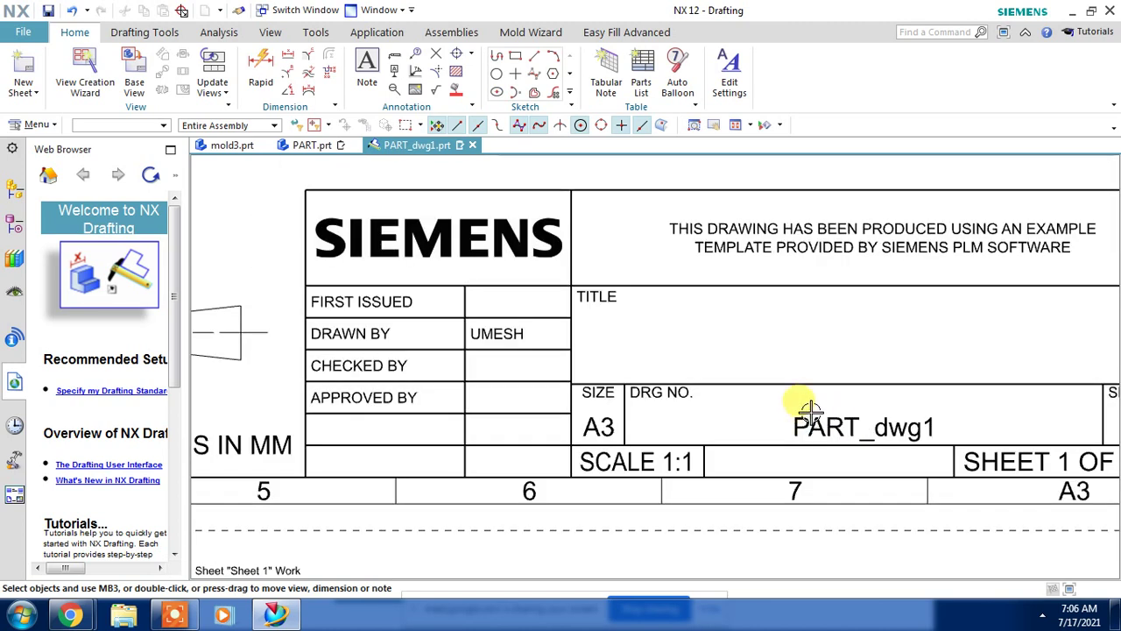
scroll(946, 342, "down", 4)
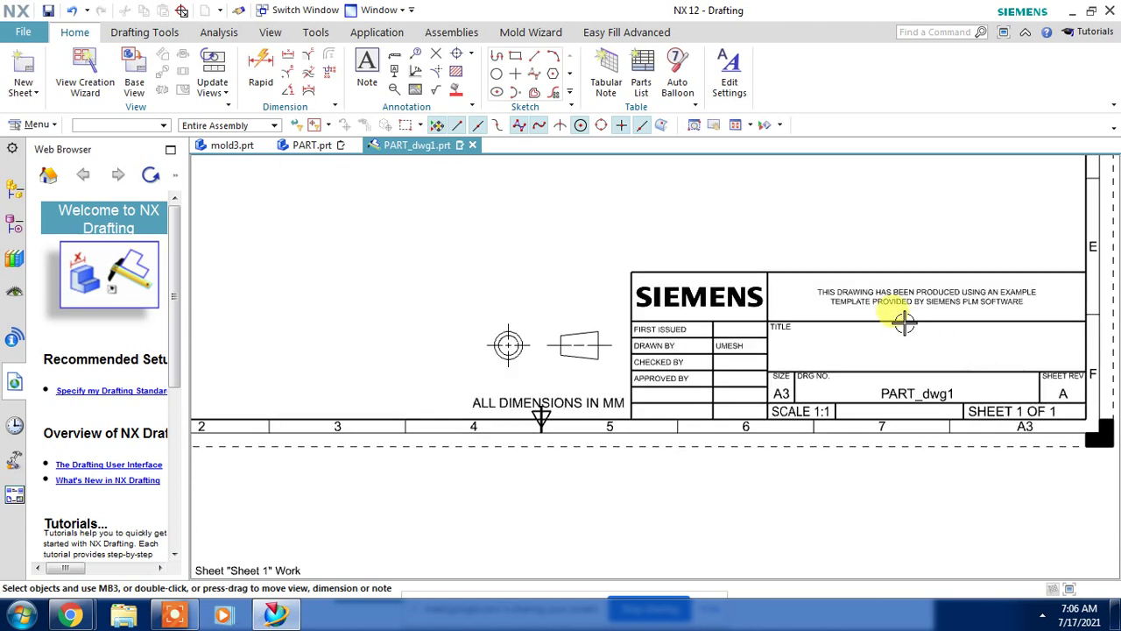
scroll(859, 289, "down", 1)
scroll(824, 306, "down", 1)
middle_click_drag(791, 325, 743, 446, "shift")
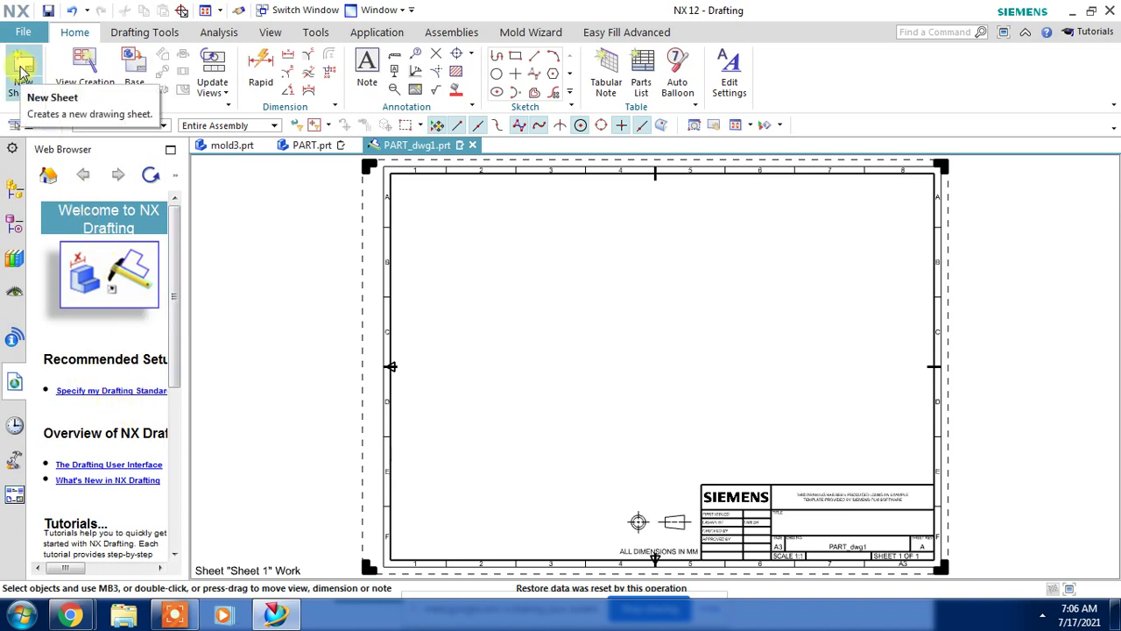
Start the View Creation Wizard with PART.prt as the base part.
left_click(88, 66)
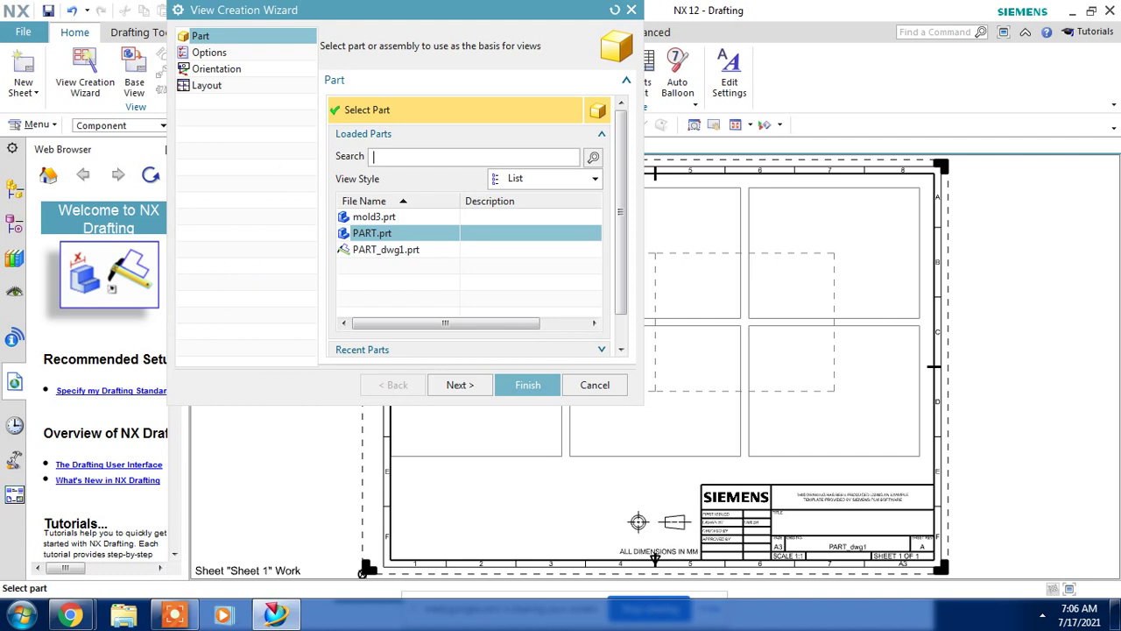
mouse_move(401, 15)
left_mouse_down()
mouse_move(298, 11)
mouse_move(264, 26)
left_mouse_up()
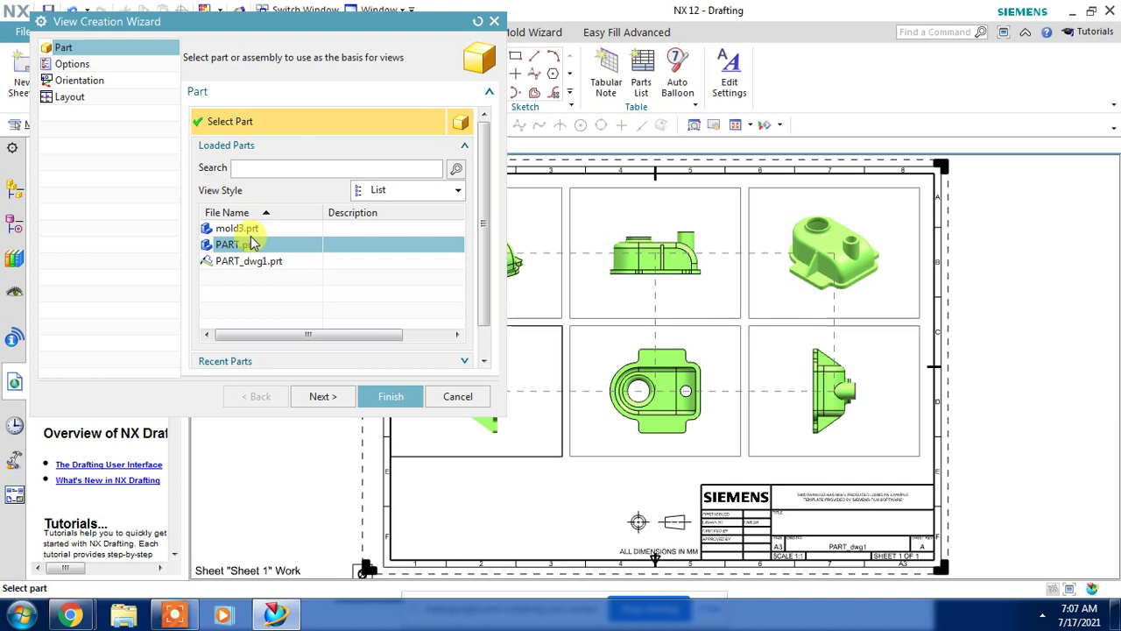
left_click(235, 229)
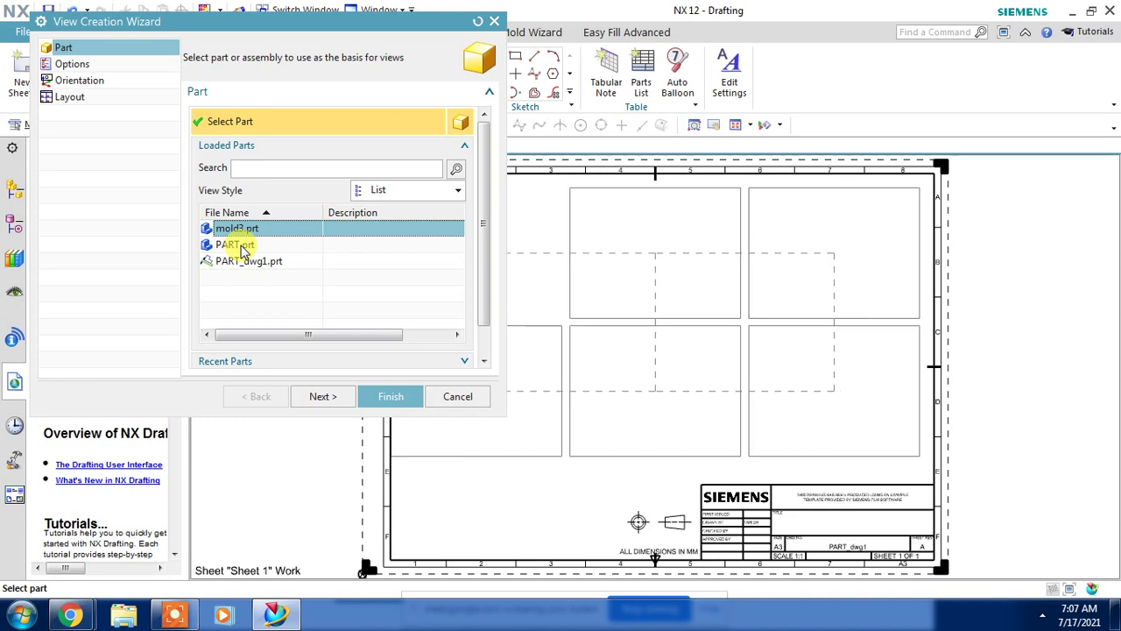
left_click(243, 248)
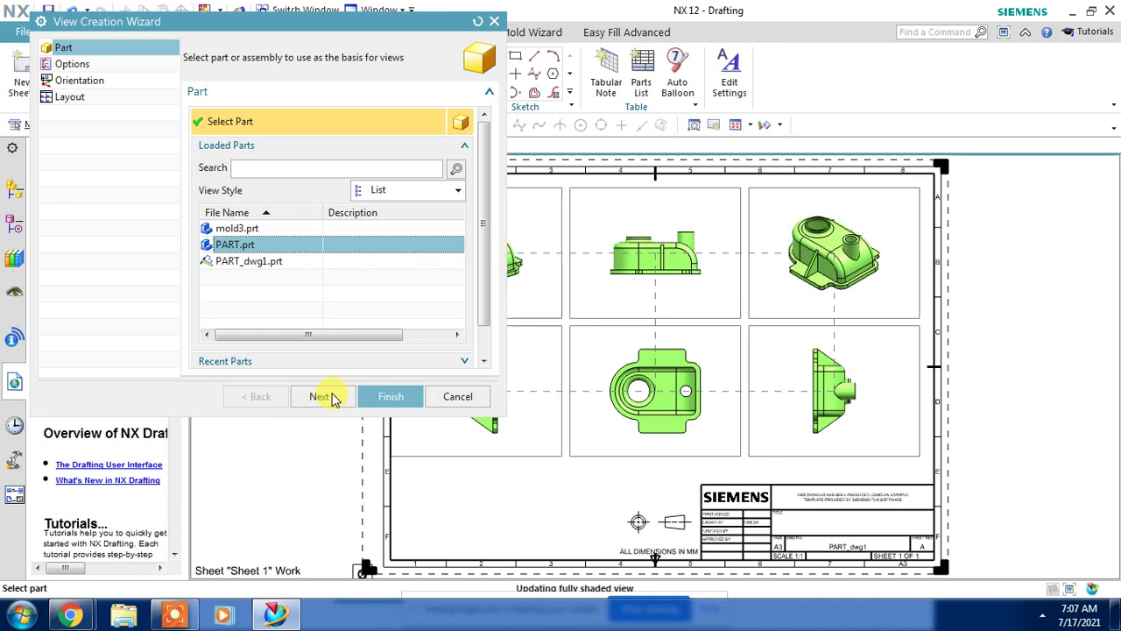
left_click(332, 398)
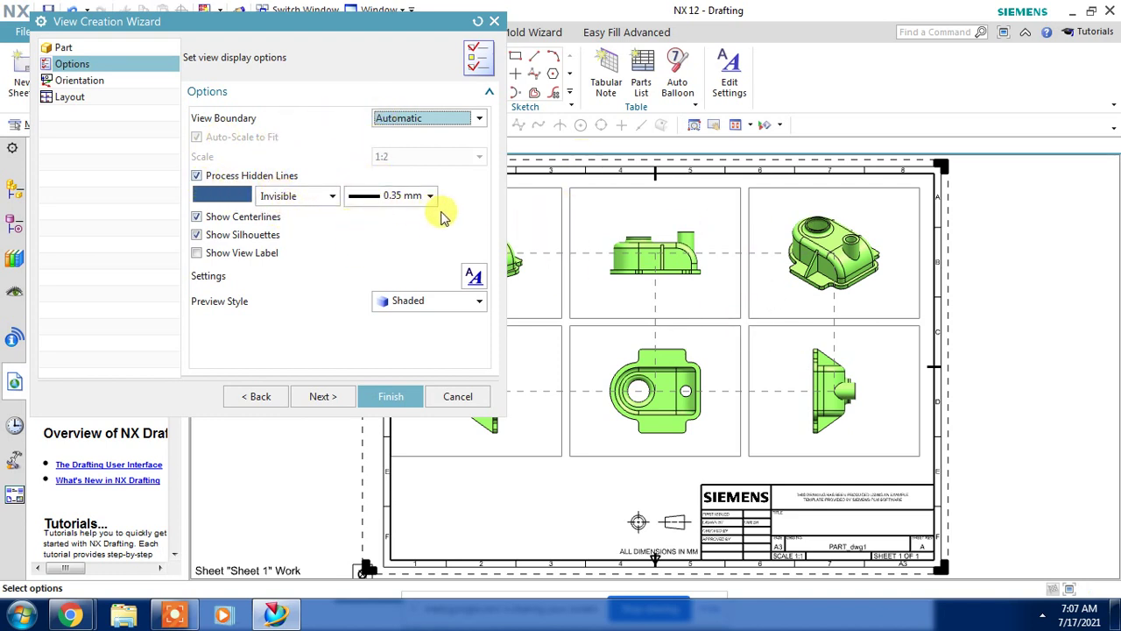
Show hidden lines as dashed and settle on the Hidden Wireframe preview style.
left_click(320, 200)
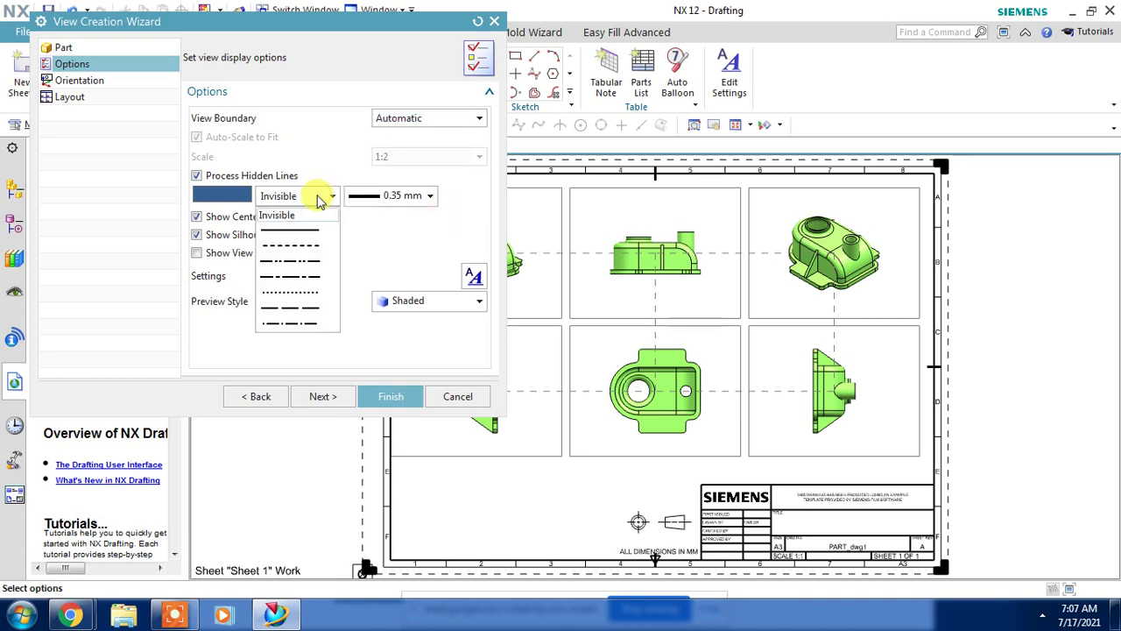
left_click(298, 246)
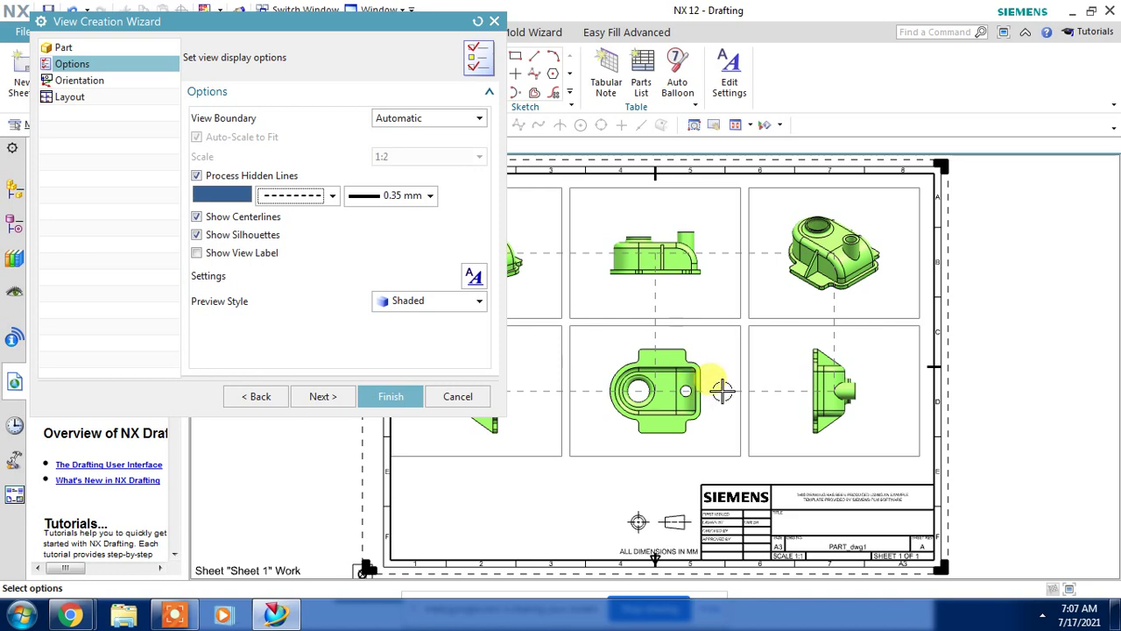
left_click(444, 302)
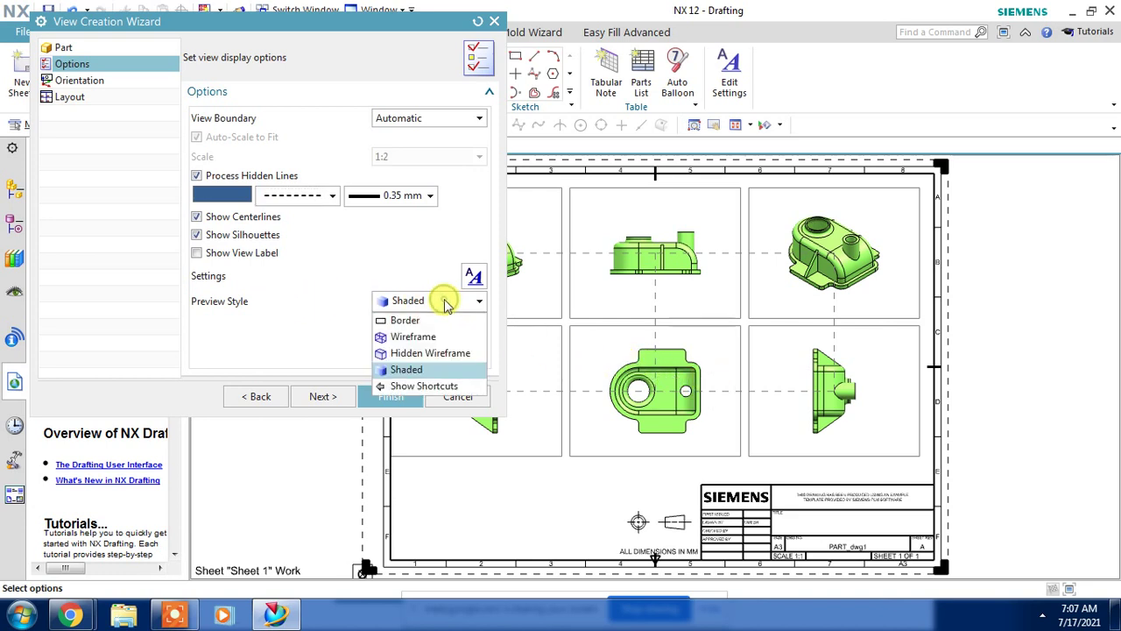
left_click(412, 353)
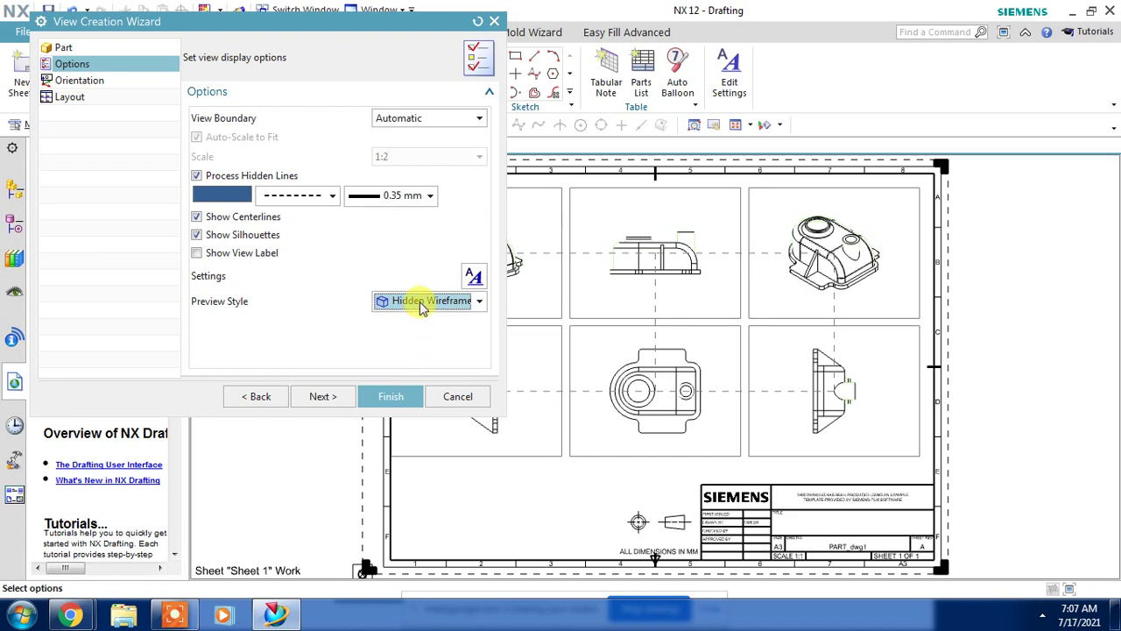
left_click(422, 306)
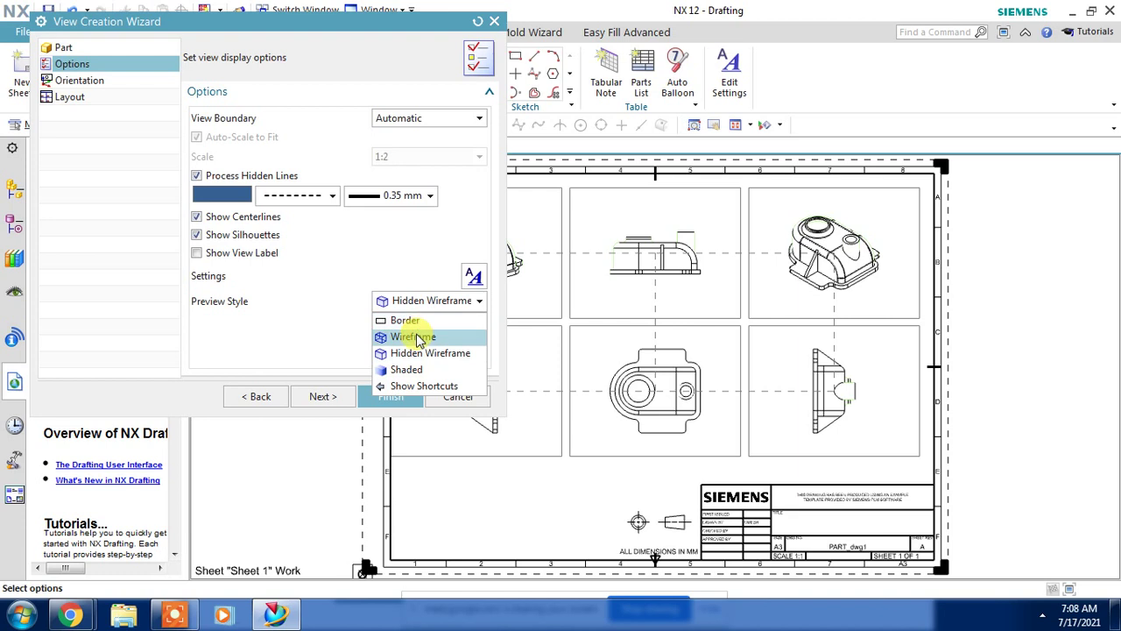
left_click(417, 336)
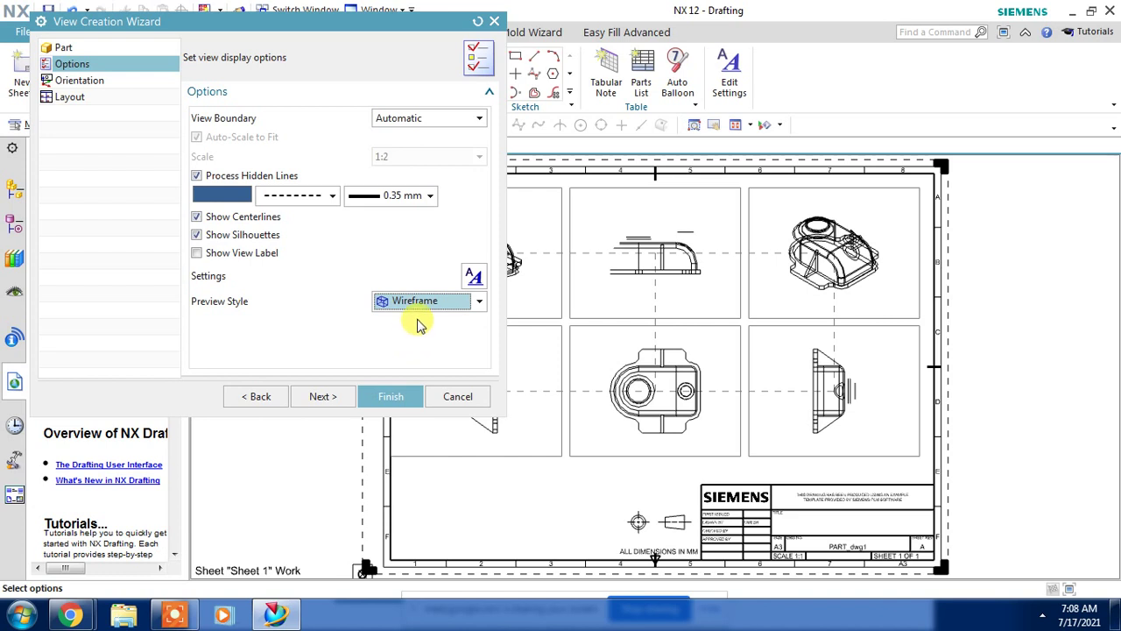
left_click(421, 303)
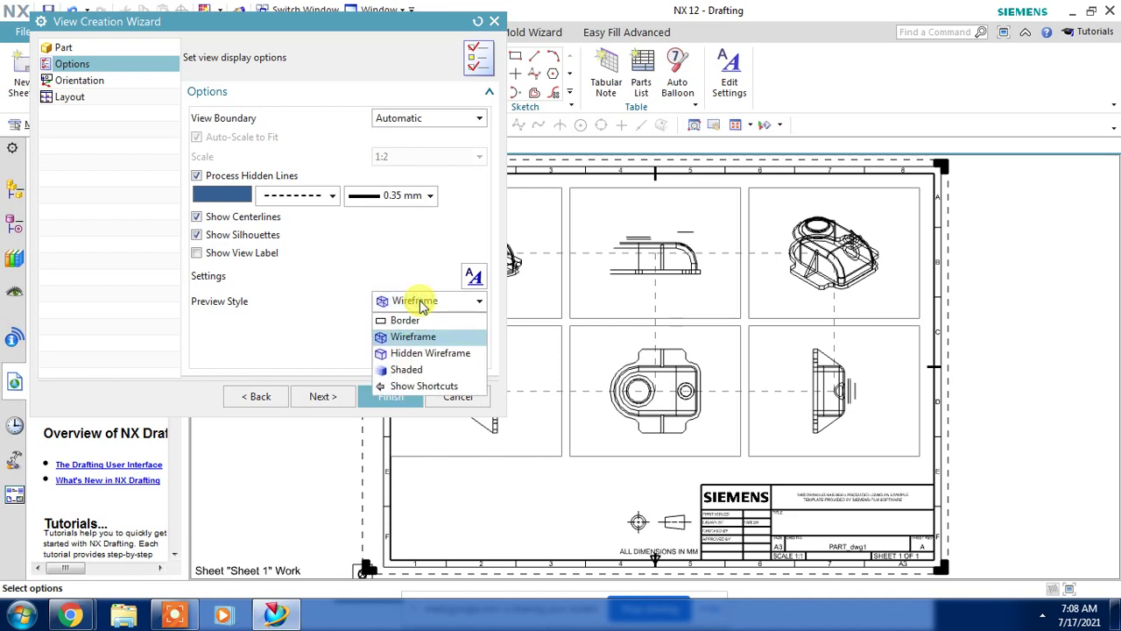
left_click(407, 368)
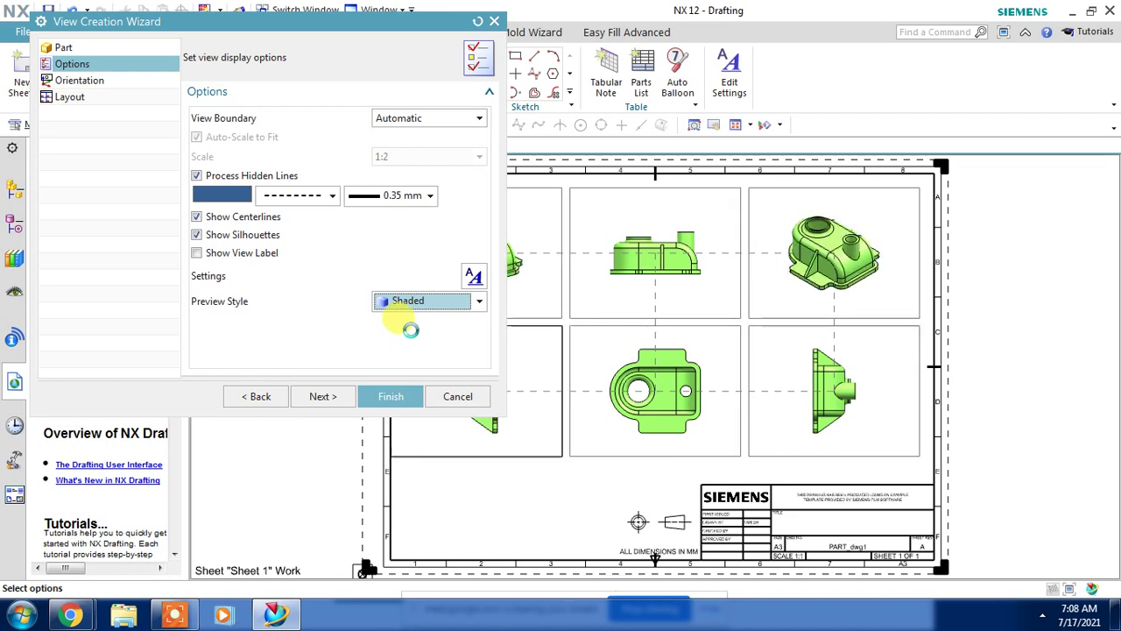
left_click(414, 308)
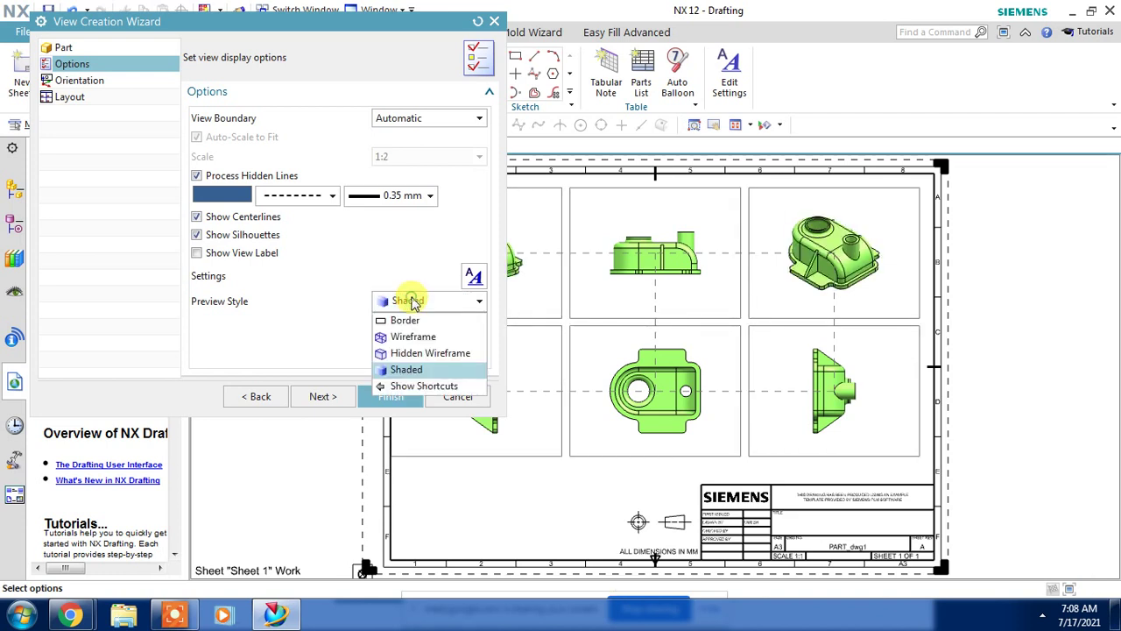
left_click(413, 353)
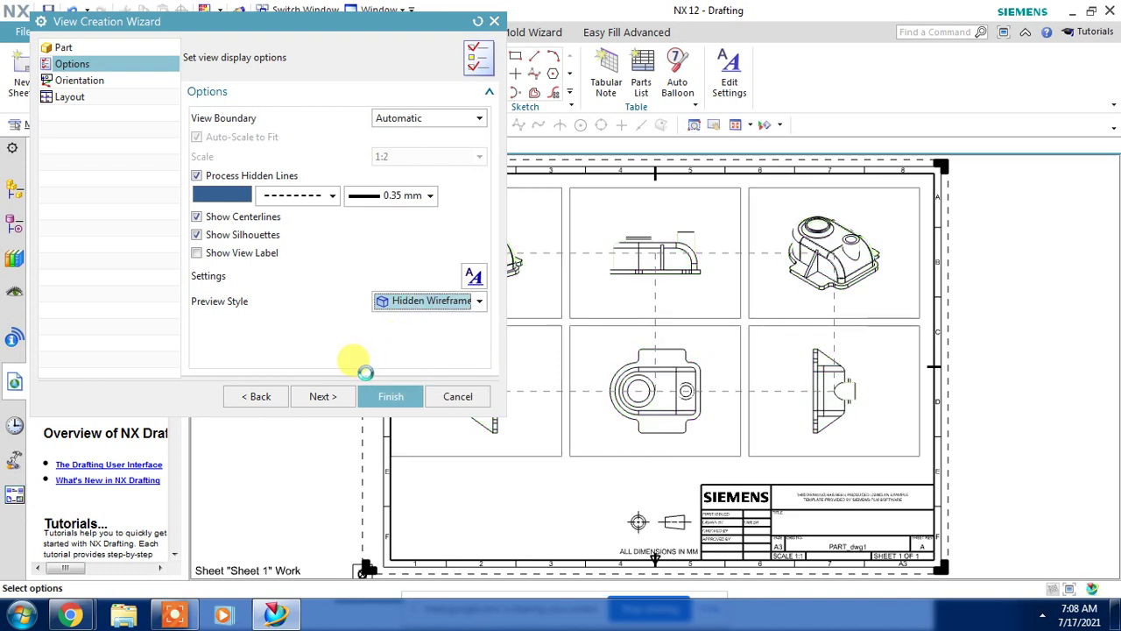
left_click(327, 403)
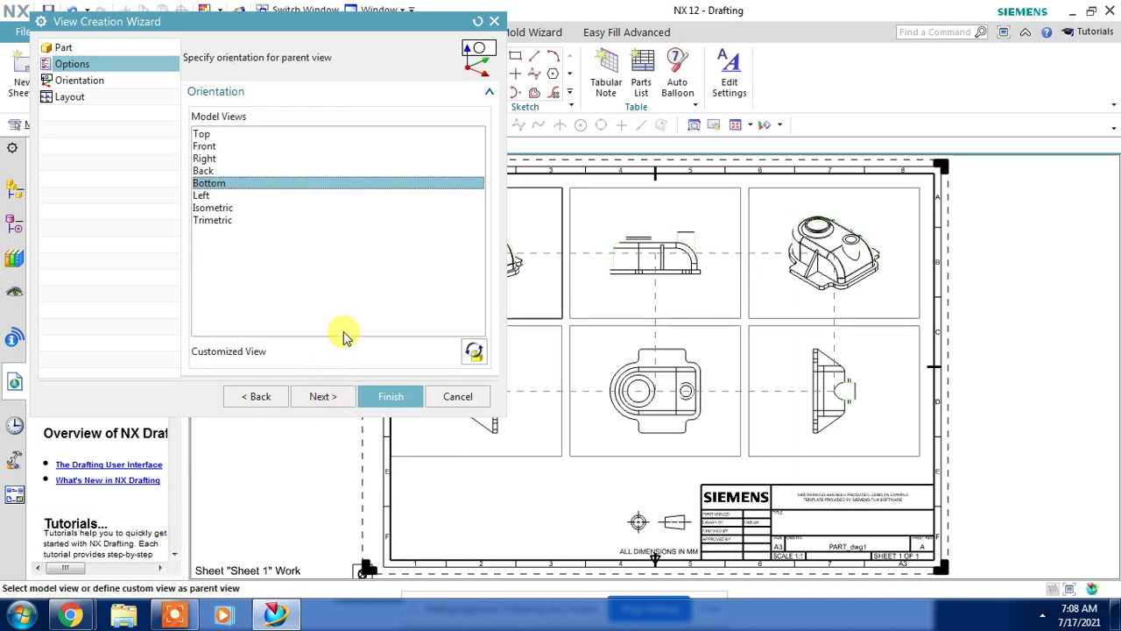
Choose Back from Model Views as the parent view orientation.
mouse_move(346, 31)
left_mouse_down()
mouse_move(316, 44)
mouse_move(317, 61)
left_mouse_up()
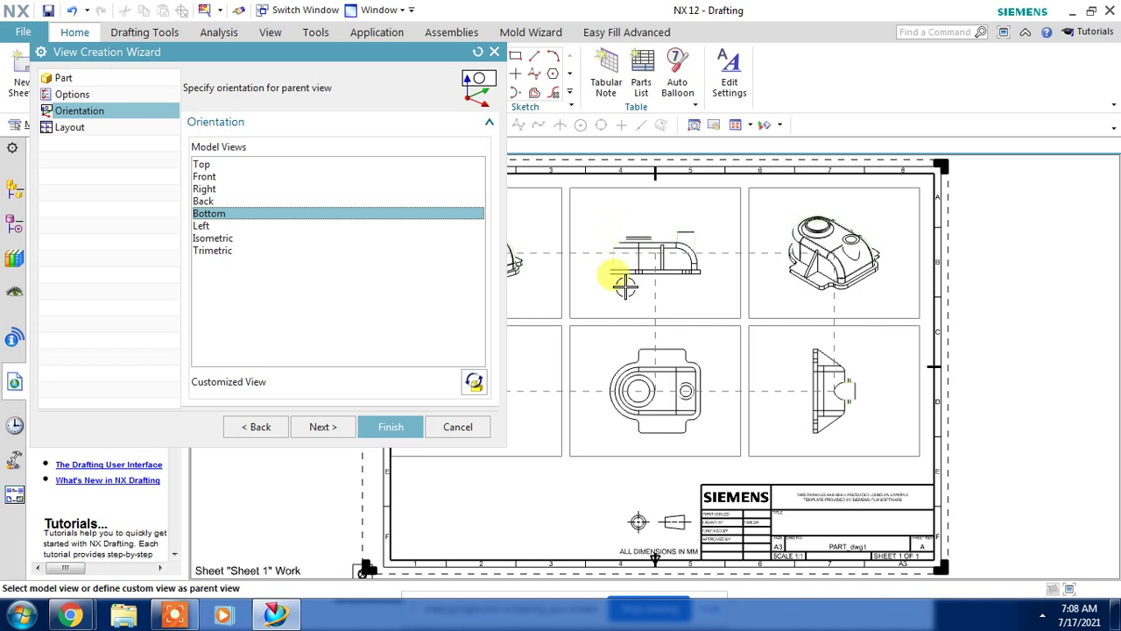
left_click(209, 202)
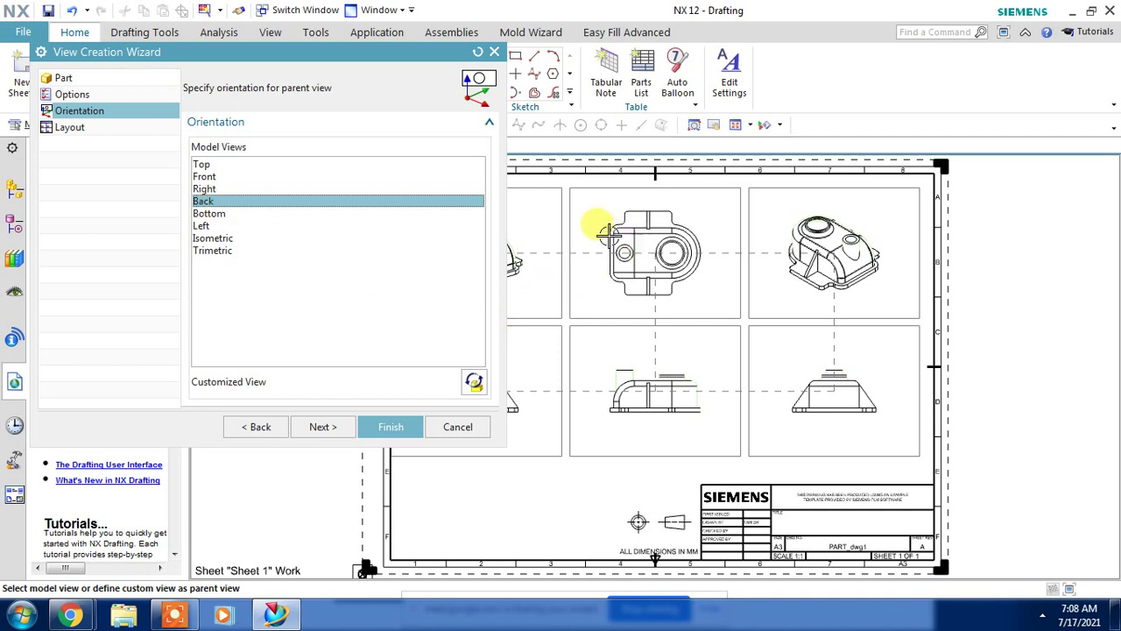
left_click(321, 426)
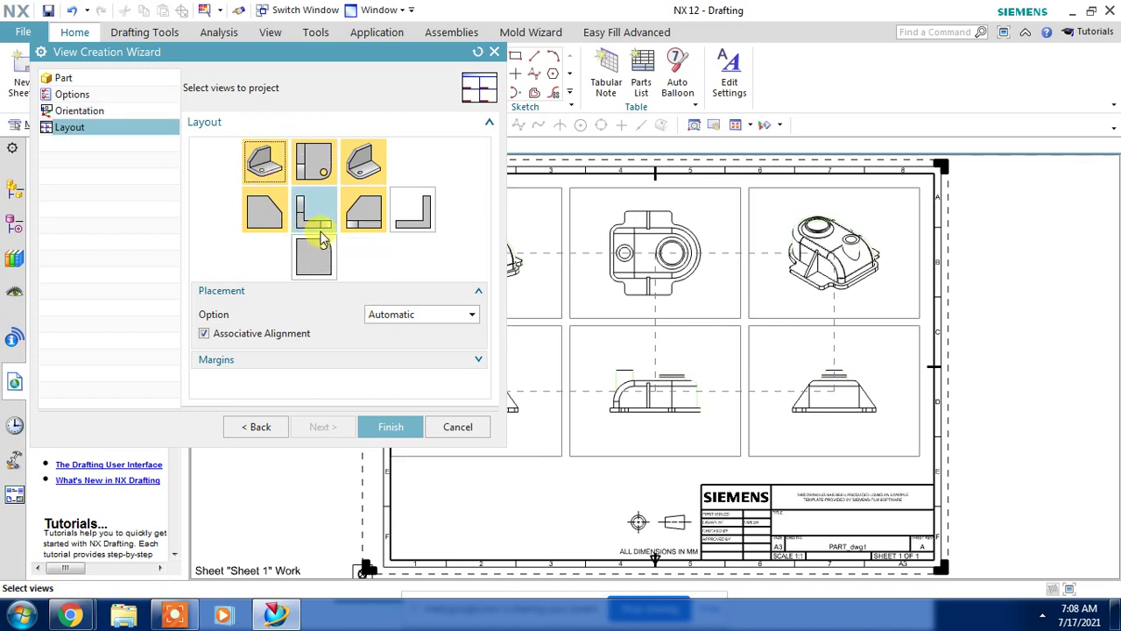
Drop the top-right isometric, keeping top, side and top-left isometric views, and finish.
left_click(363, 169)
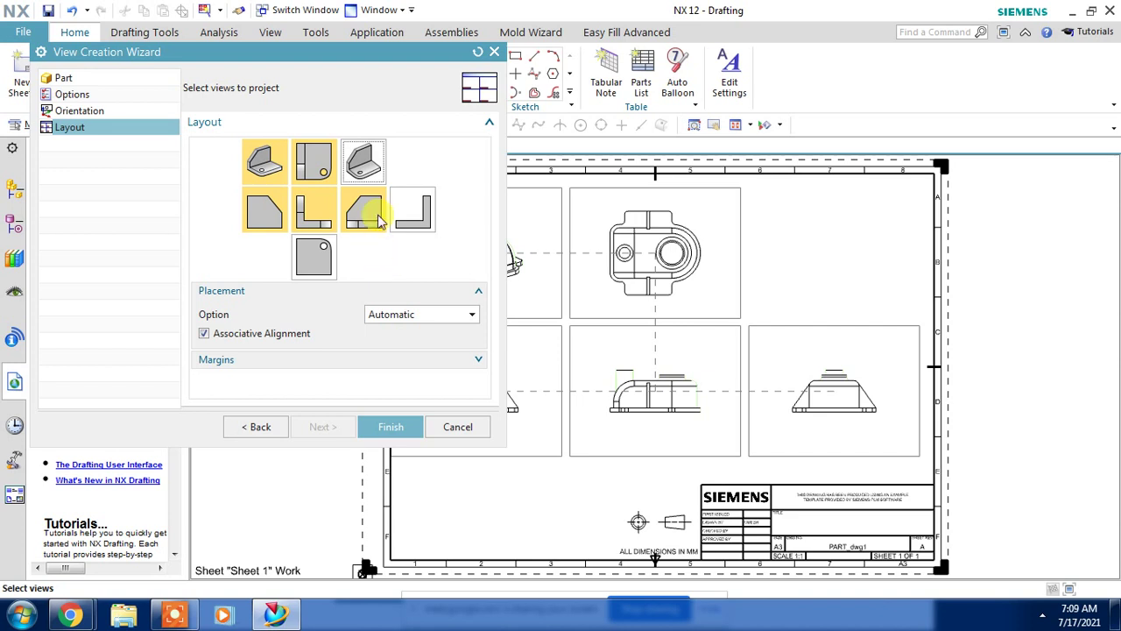
left_click_drag(364, 63, 323, 72)
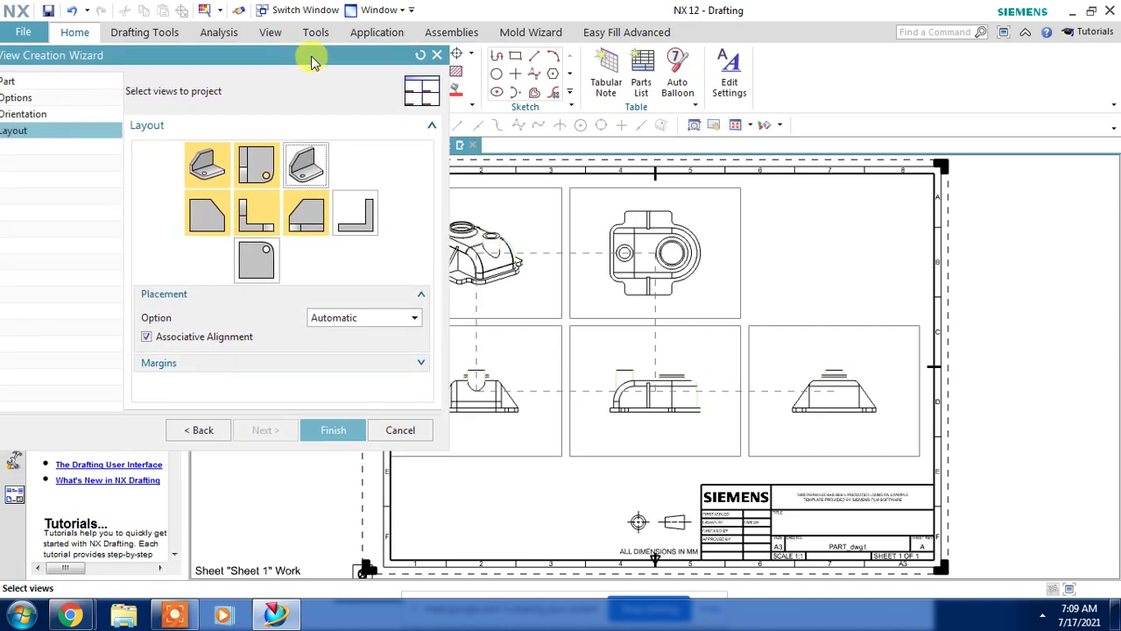
left_click(334, 217)
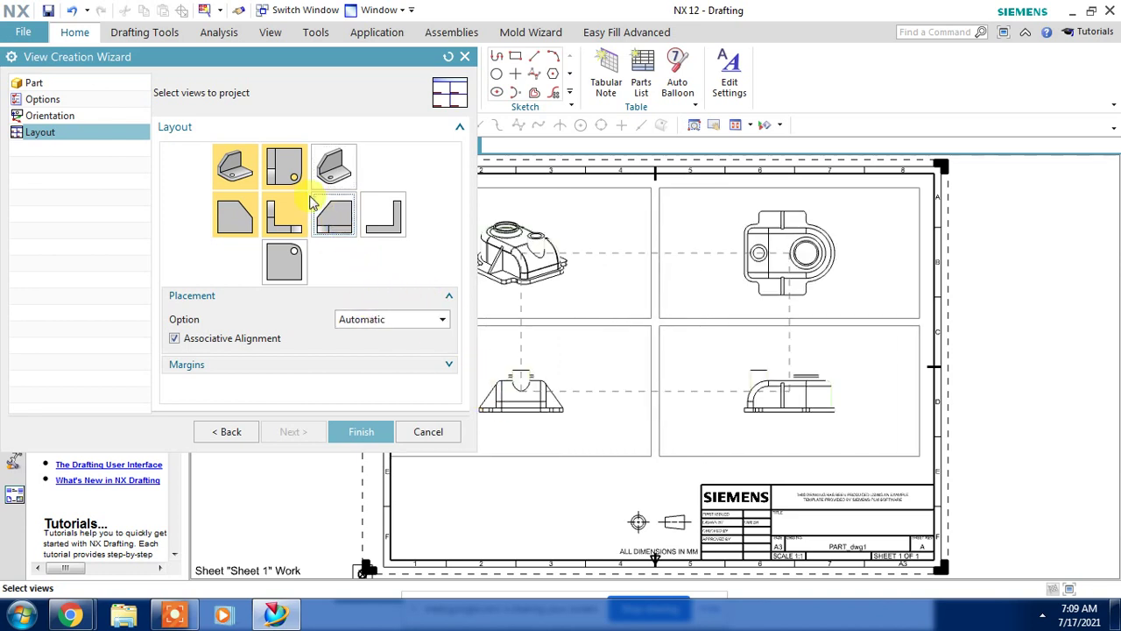
left_click(321, 221)
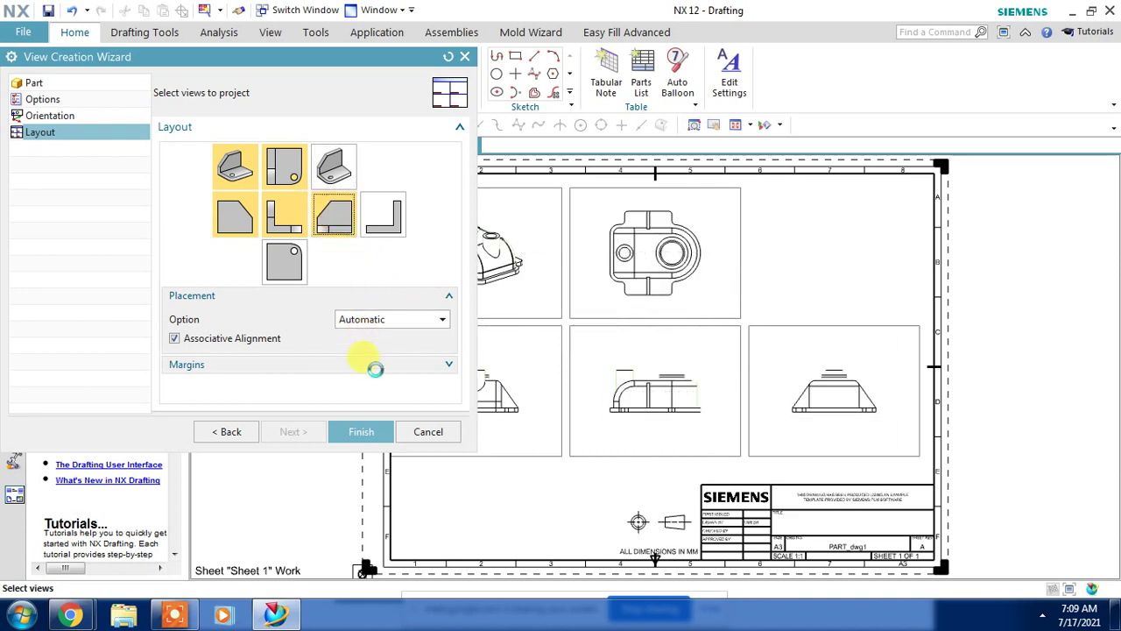
left_click(346, 432)
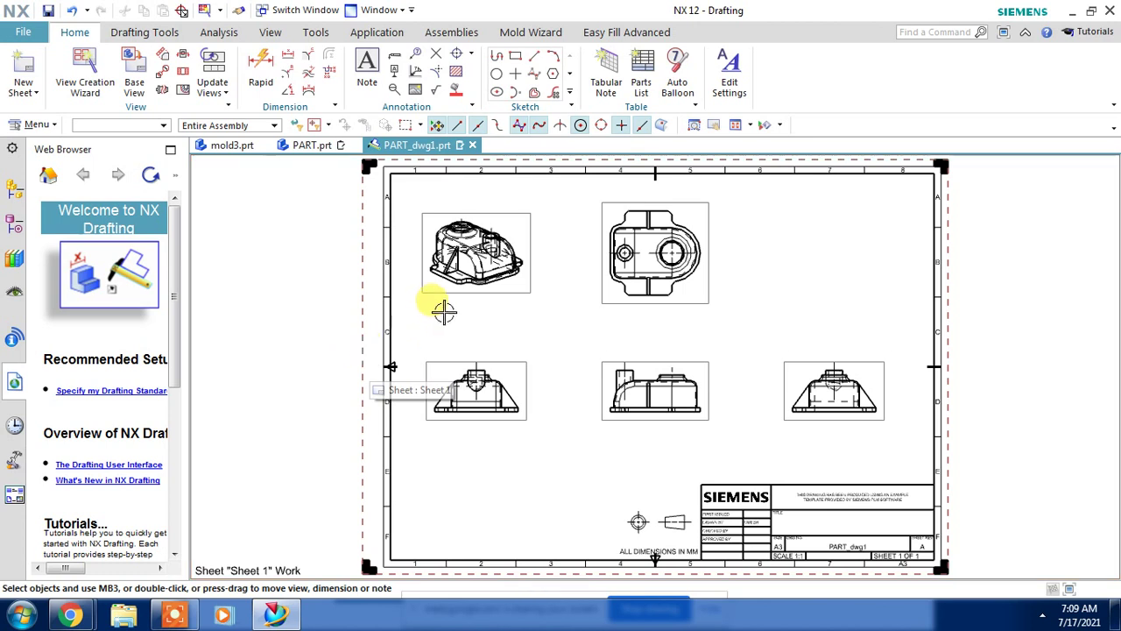
mouse_move(175, 263)
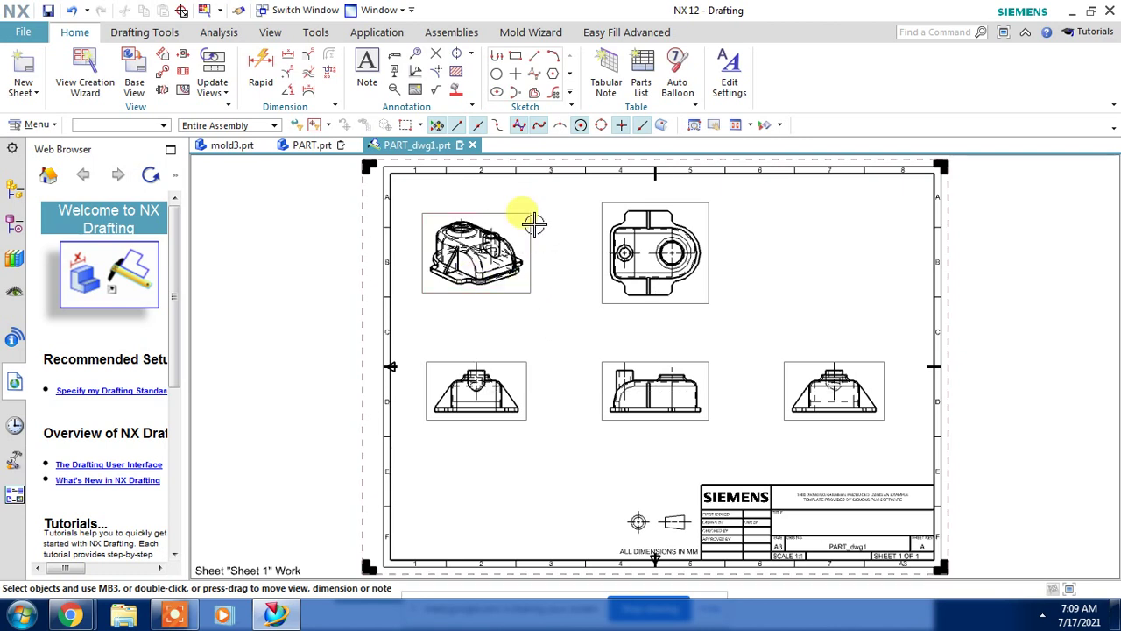
Zoom in and open the isometric view's settings.
scroll(517, 209, "up", 2)
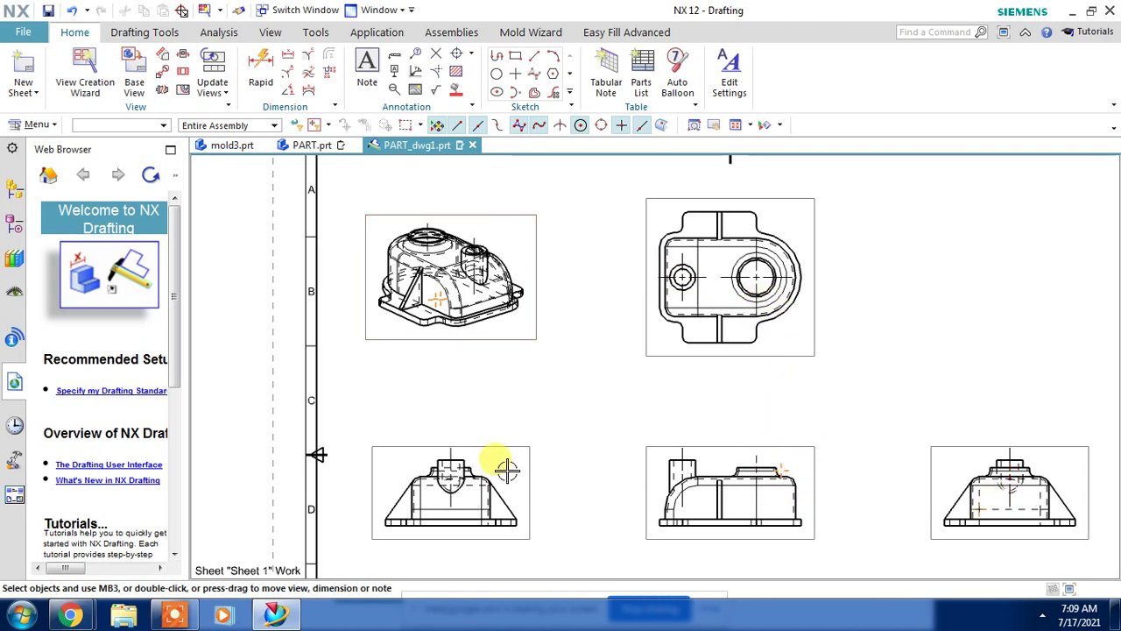
left_click(520, 341)
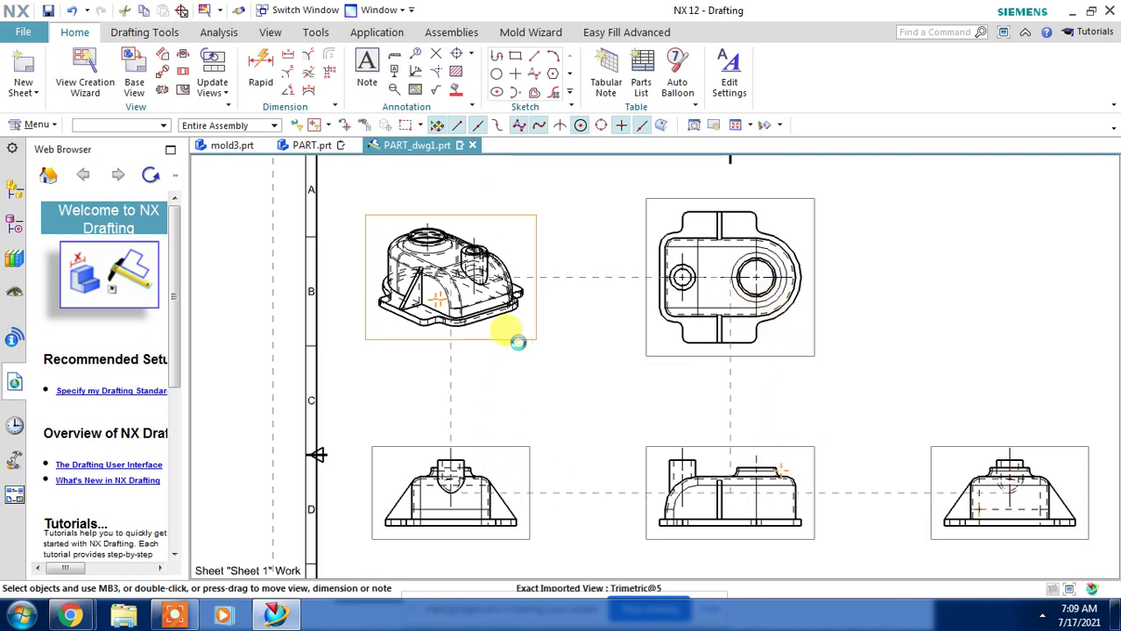
left_click(518, 342)
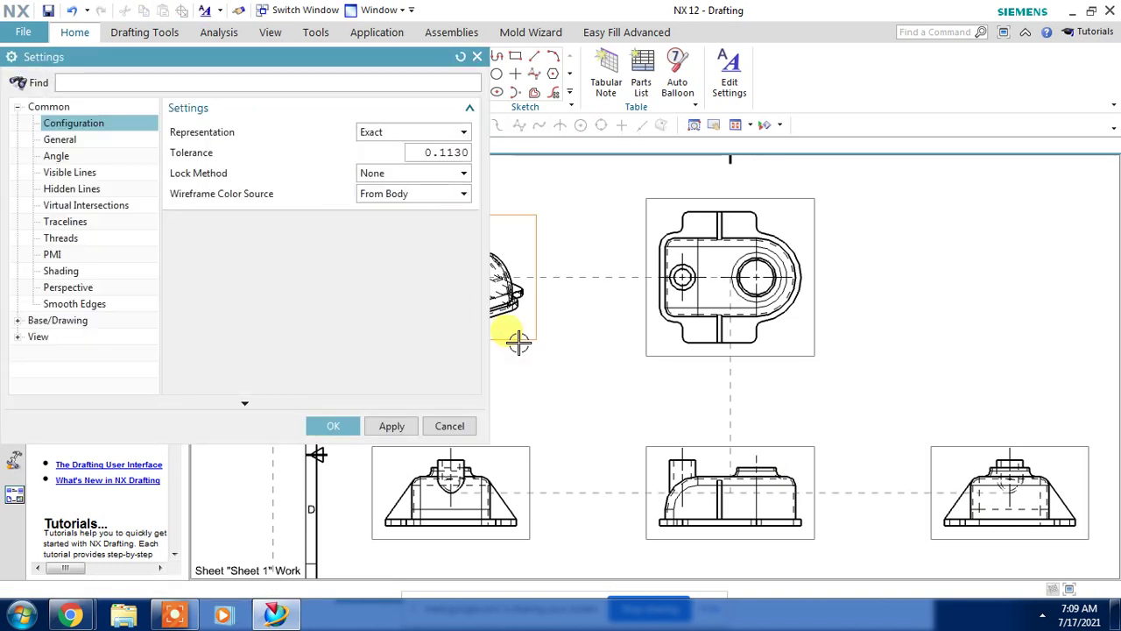
Apply the Fully Shaded rendering style to the isometric view.
left_click_drag(321, 61, 307, 66)
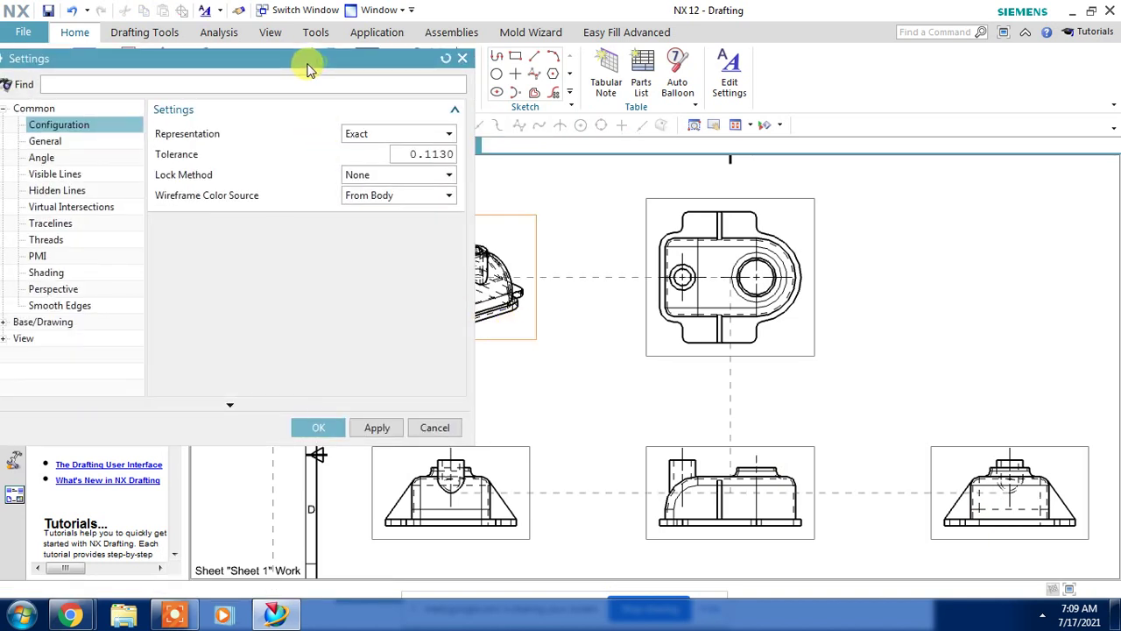
left_click(45, 274)
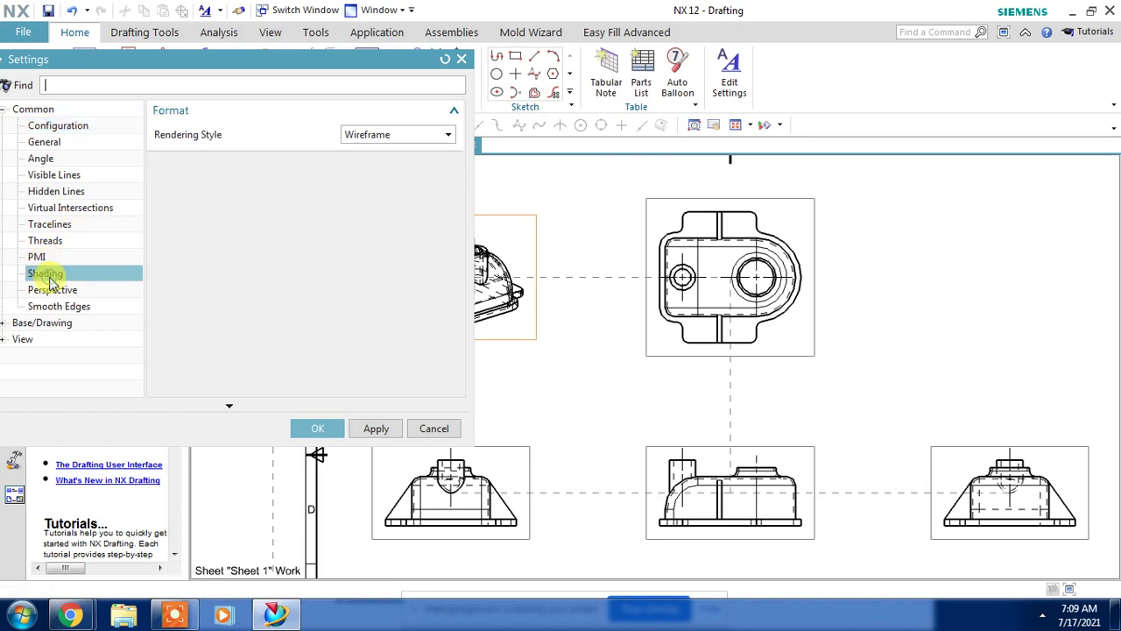
left_click(386, 136)
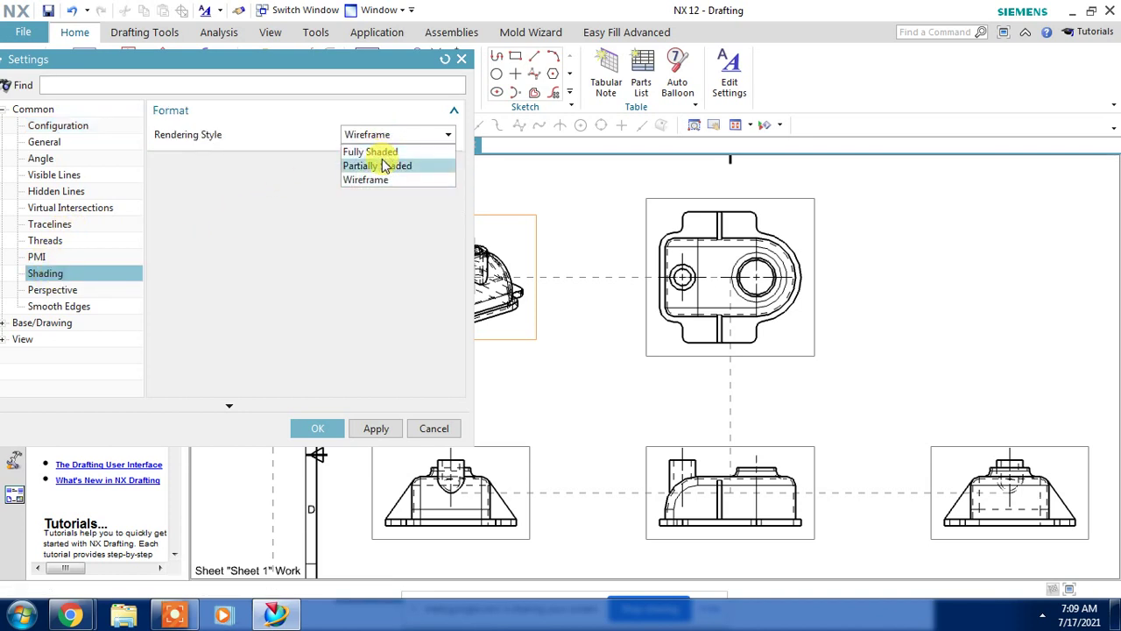
left_click(381, 151)
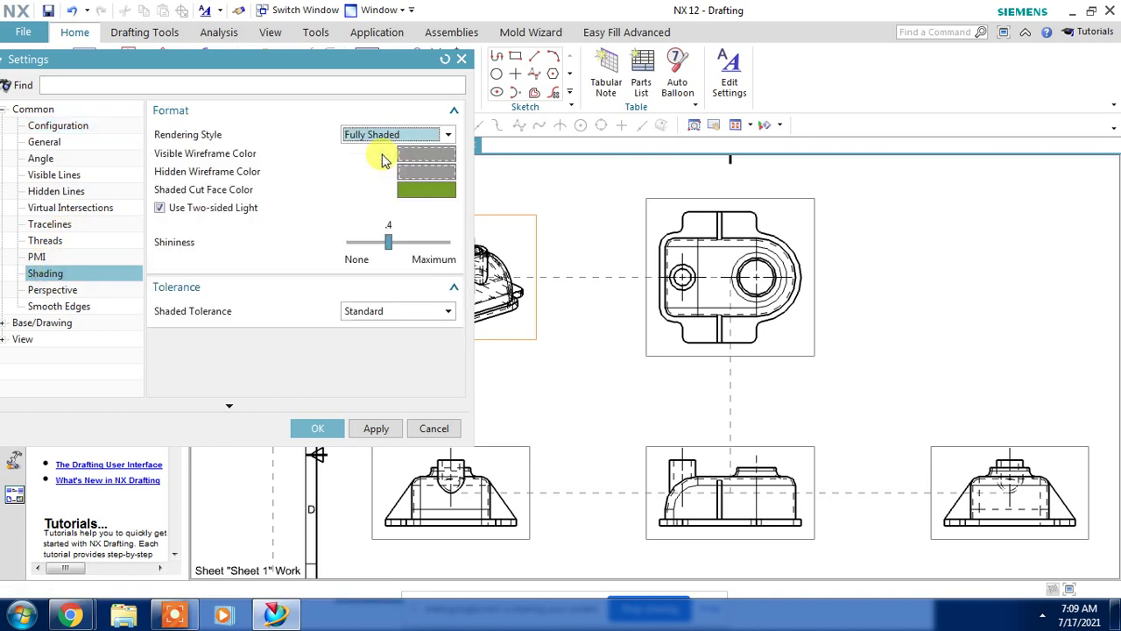
left_click(377, 429)
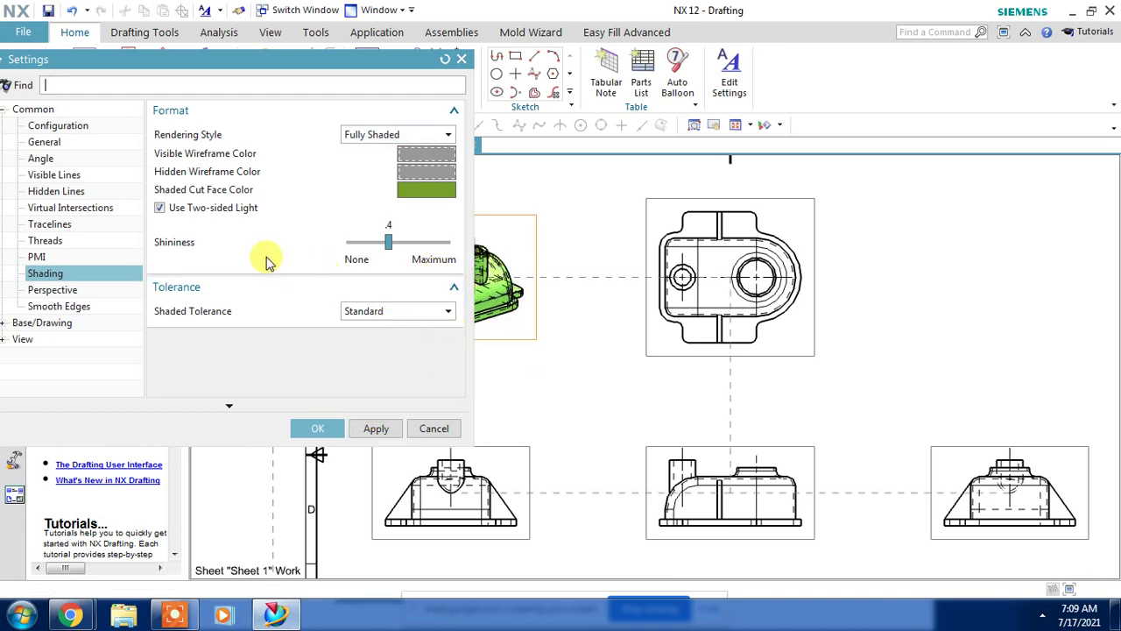
Make the isometric view's hidden lines Invisible and accept the settings.
left_click(68, 194)
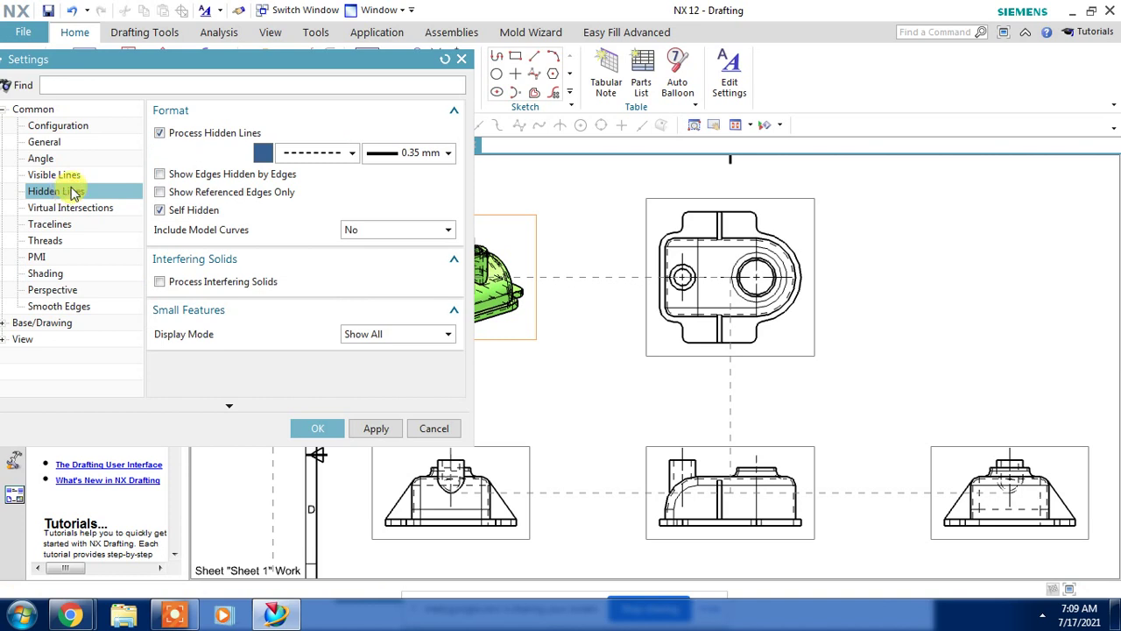
left_click(294, 151)
left_click(296, 172)
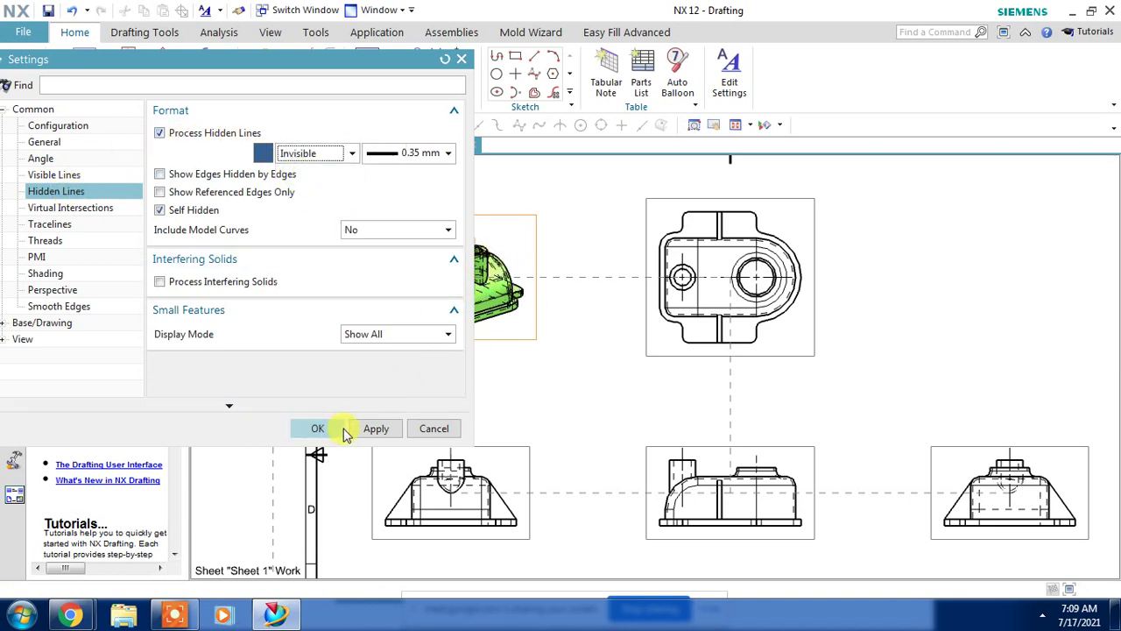
left_click(371, 428)
left_click(316, 428)
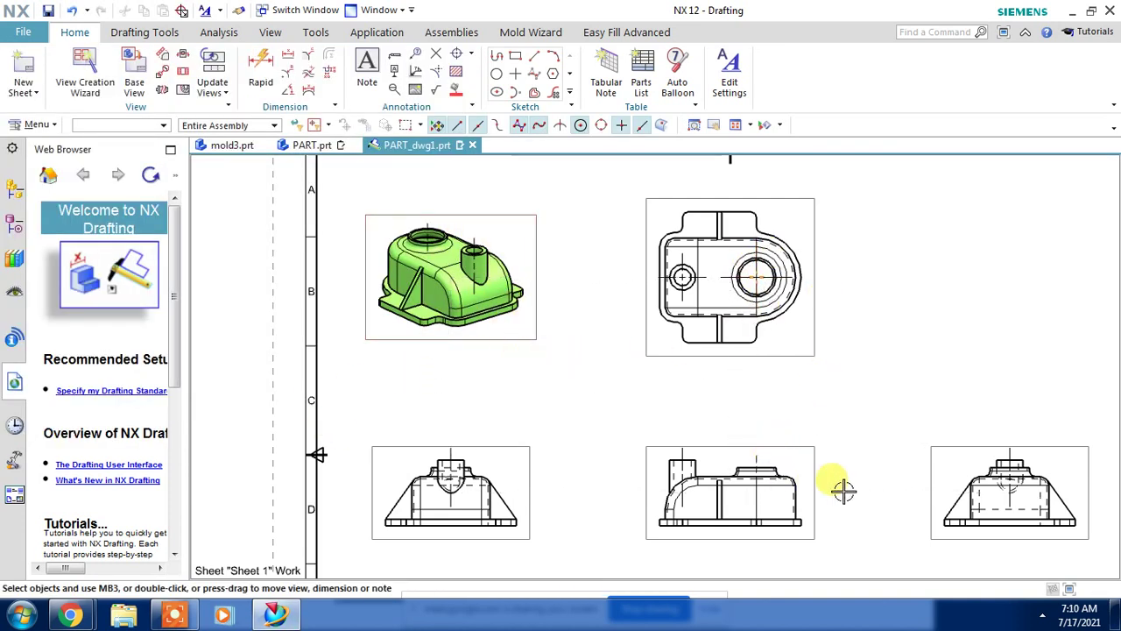
Add Sheet 2 to the drawing using the A3 template.
mouse_move(658, 357)
middle_mouse_down()
mouse_move(621, 360)
mouse_move(610, 346)
middle_mouse_up()
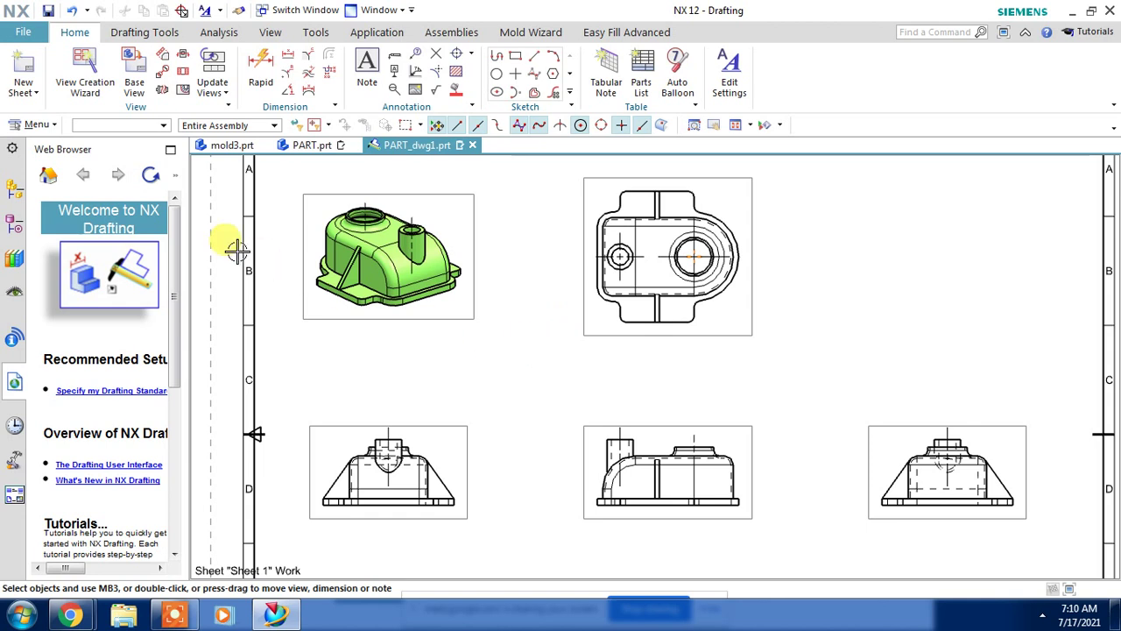
left_click(30, 84)
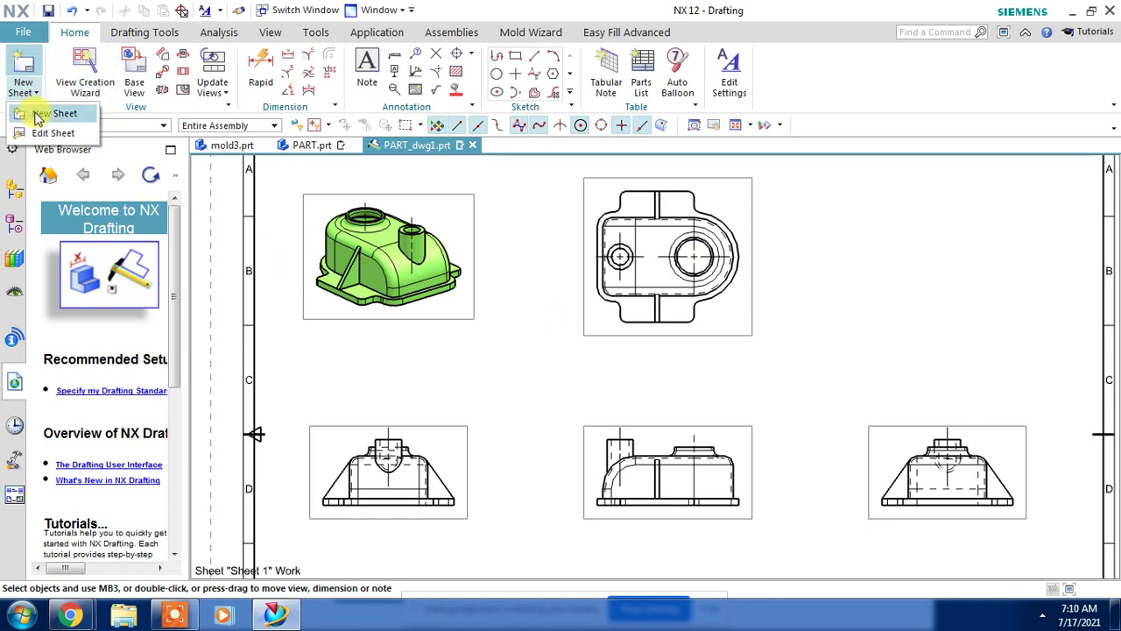
left_click(35, 113)
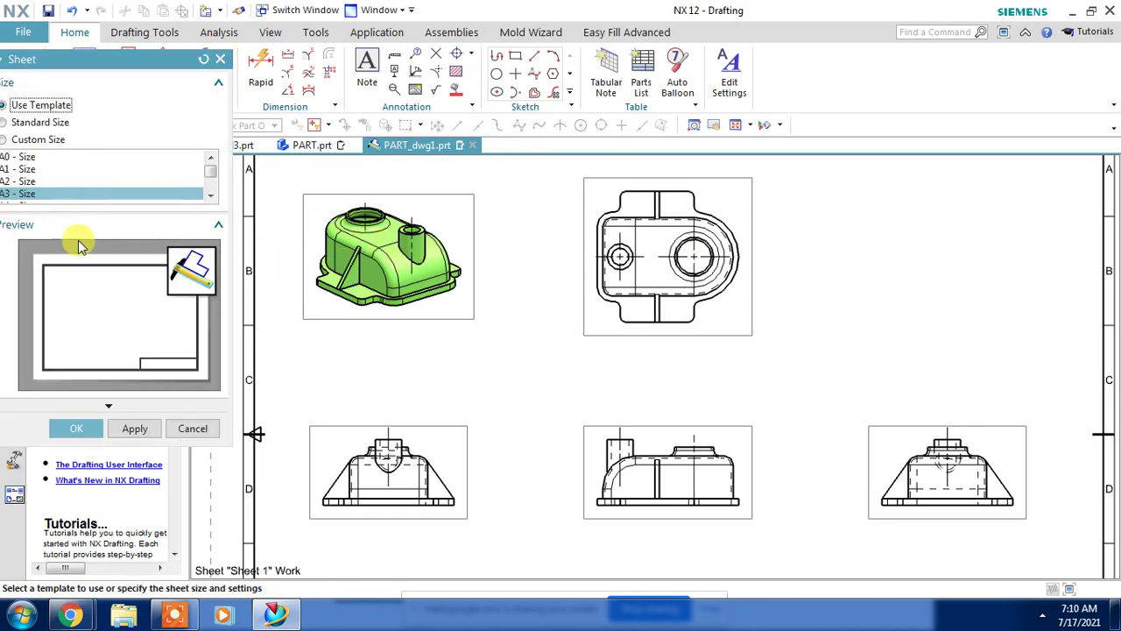
left_click_drag(106, 67, 200, 68)
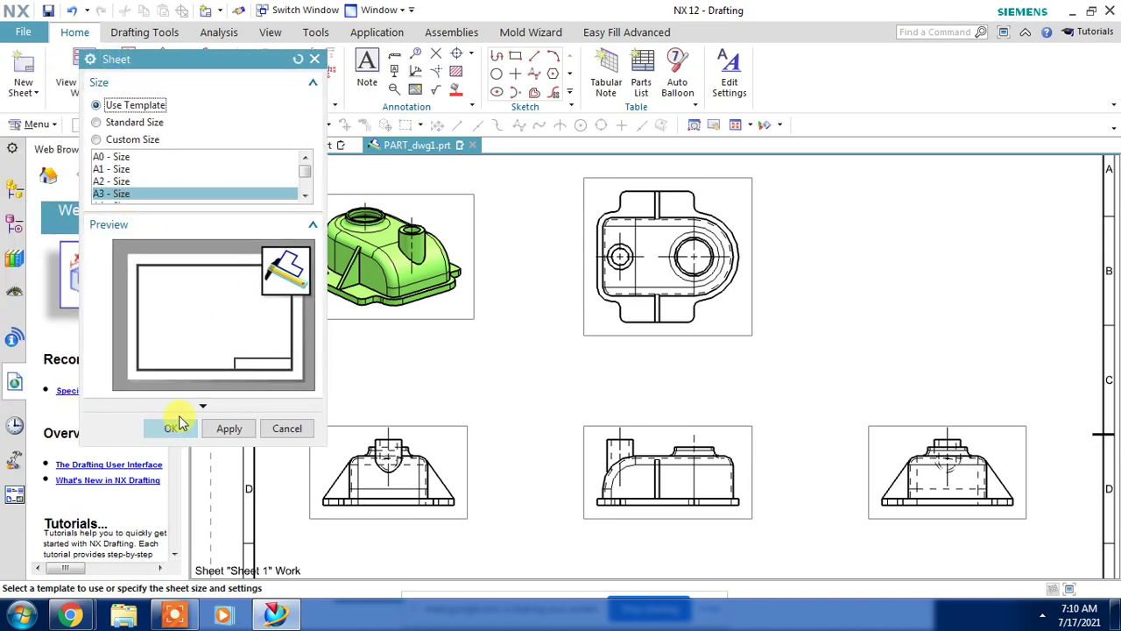
left_click(196, 405)
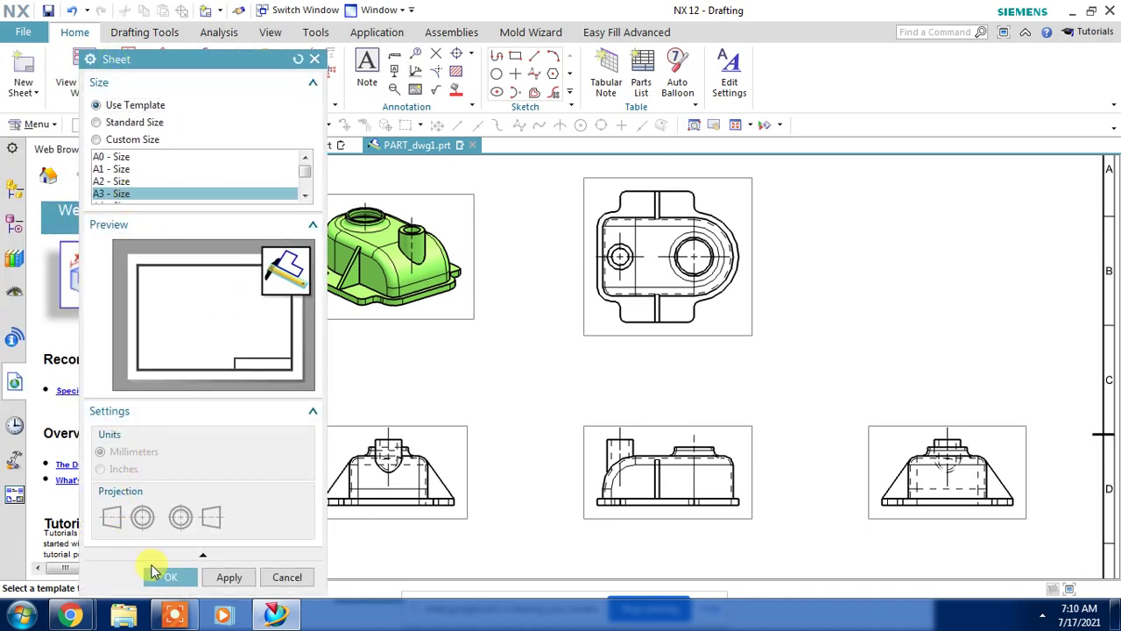
left_click(162, 508)
type("17/7/2021")
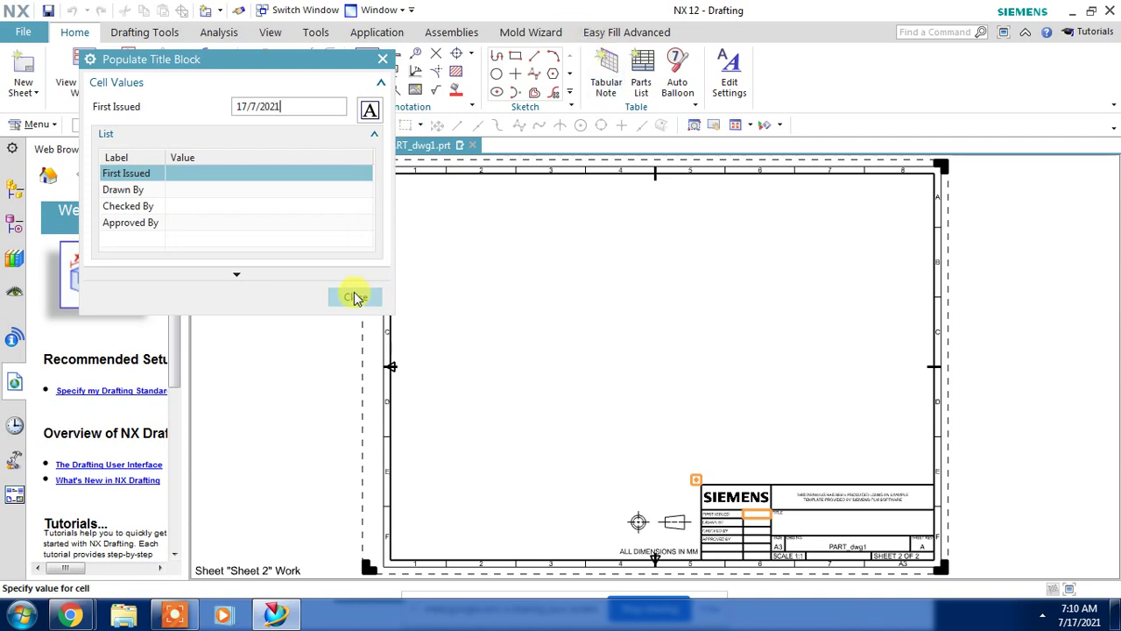
Close the title block dialog for Sheet 2.
left_click(356, 297)
scroll(751, 533, "up", 4)
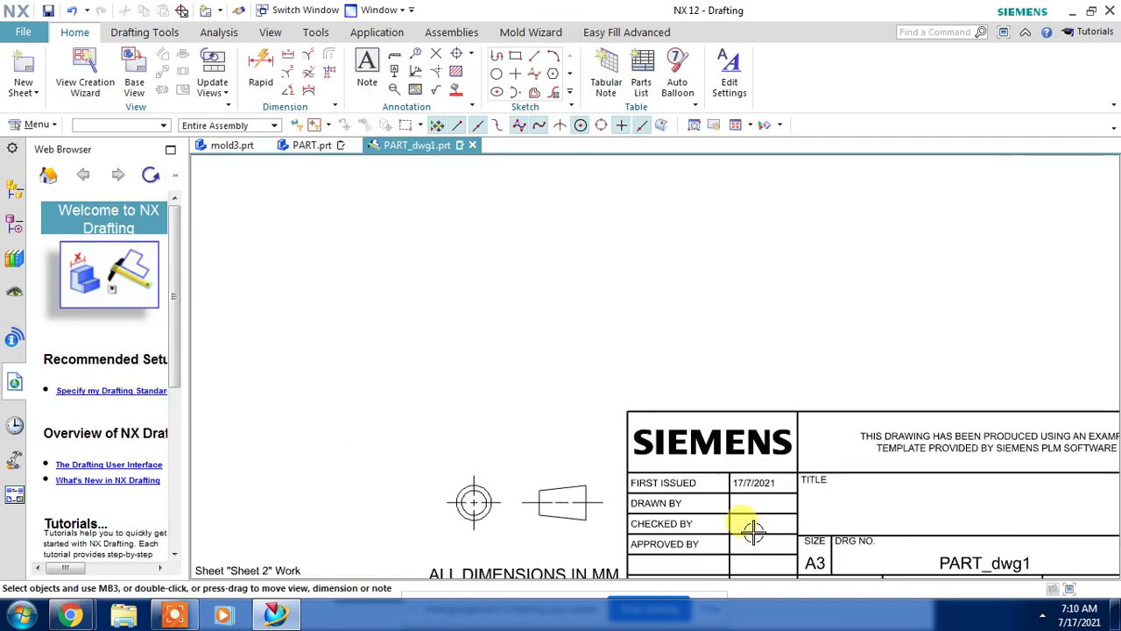
scroll(753, 512, "up", 3)
scroll(755, 508, "down", 6)
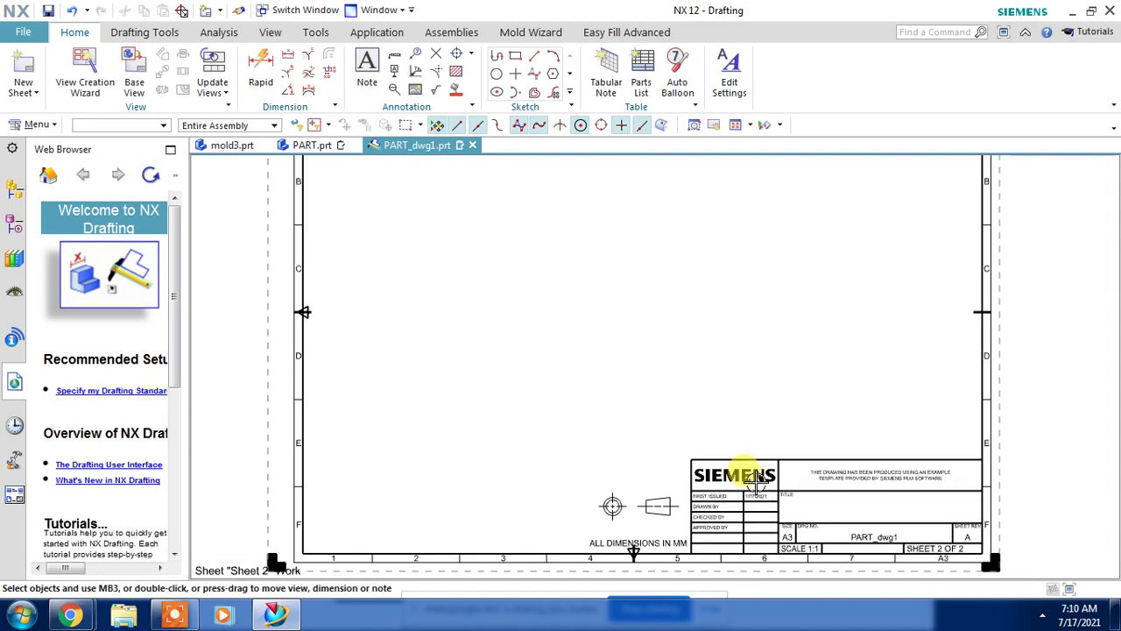
Place a Top base view at 1:2 scale in Sheet 2's upper left.
left_click(134, 81)
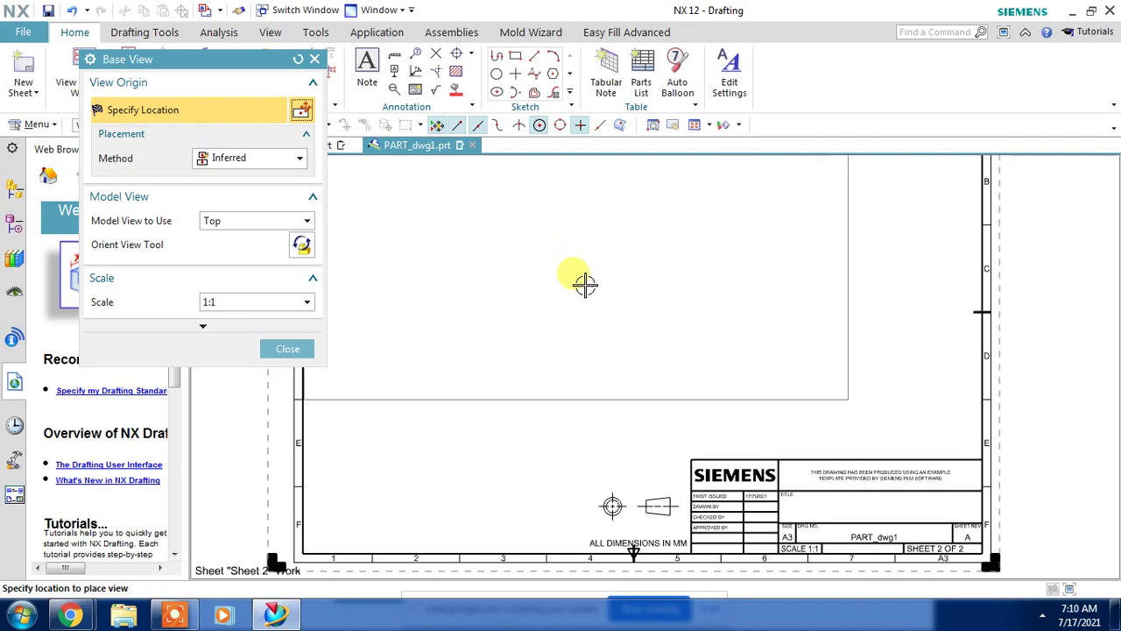
scroll(595, 285, "down", 2)
scroll(557, 324, "up", 1)
scroll(537, 350, "down", 1)
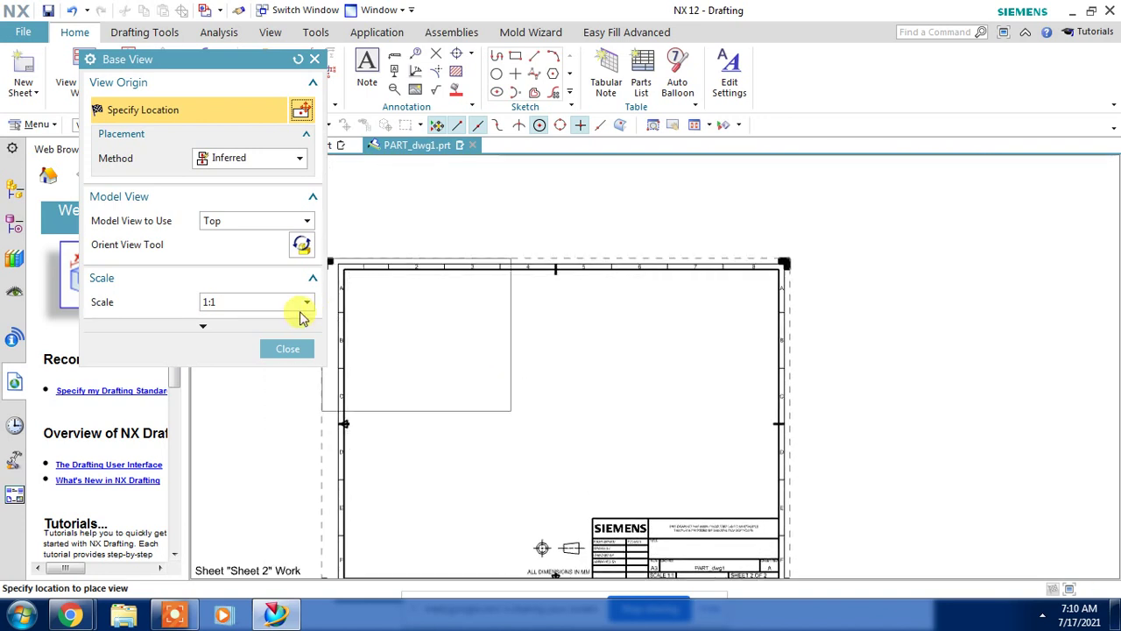
left_click(263, 302)
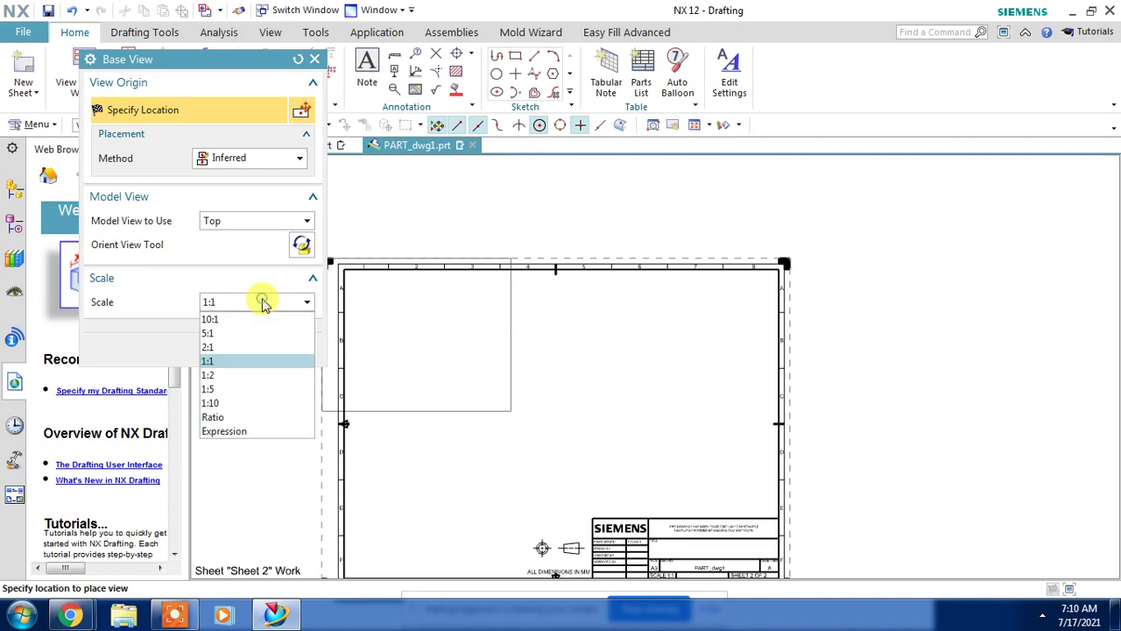
left_click(221, 377)
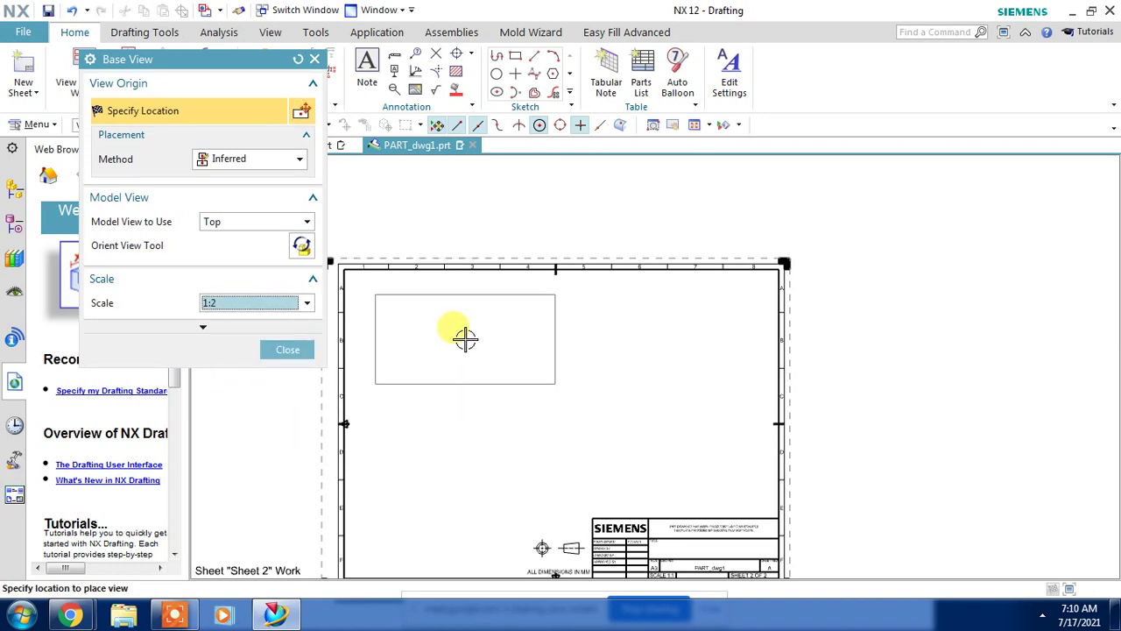
left_click(457, 327)
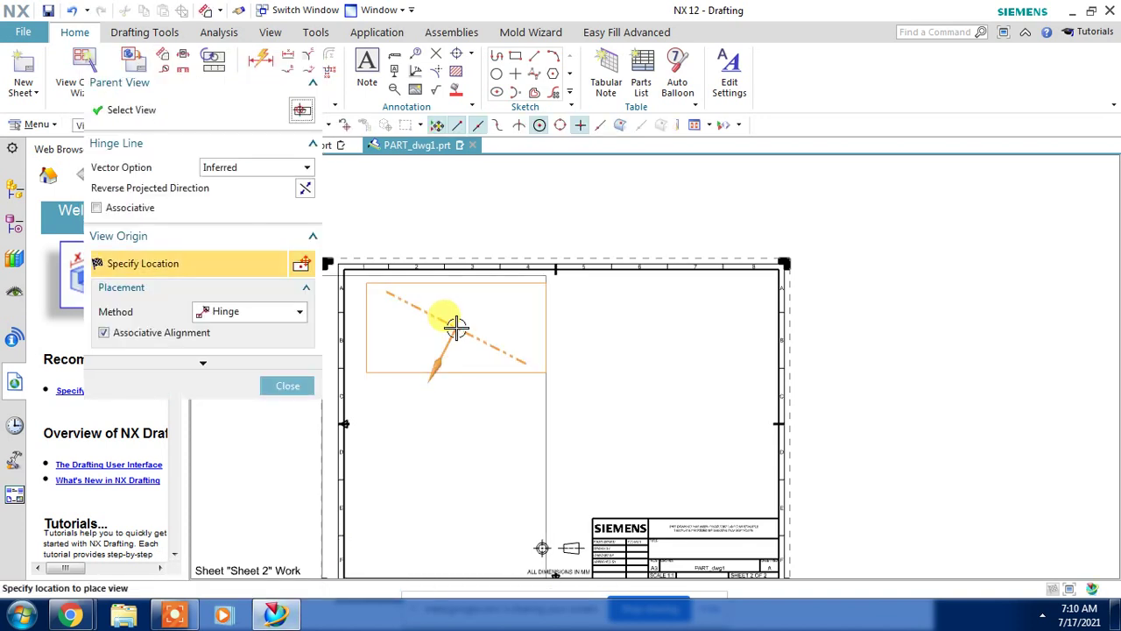
Place a projected view below Sheet 2's Top view, then switch to the PART.prt model.
left_click(447, 448)
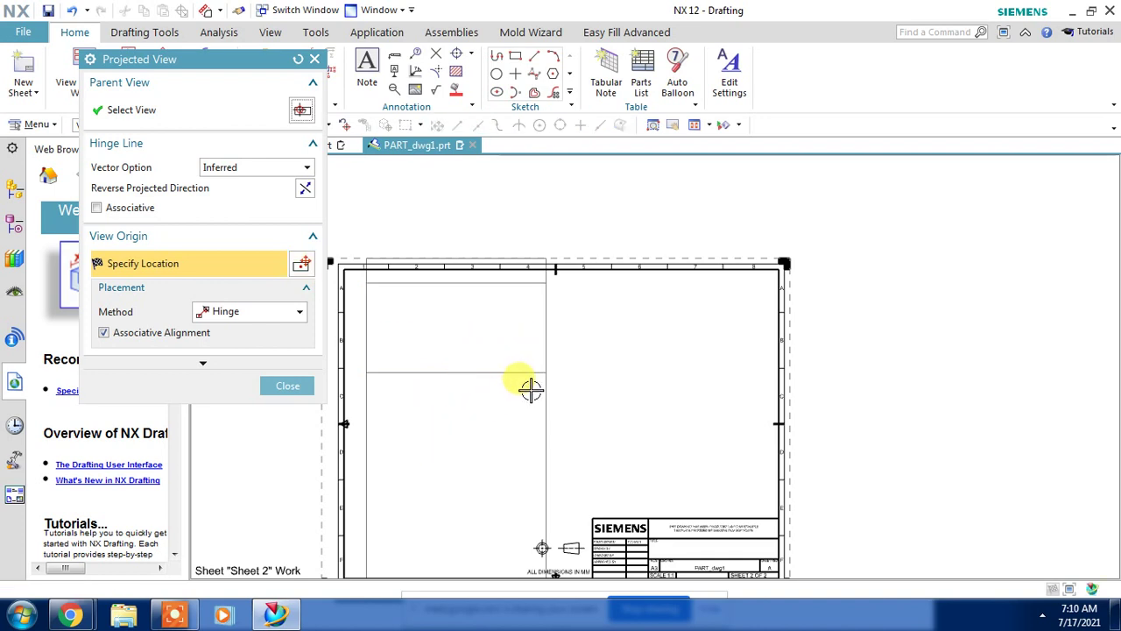
left_click(302, 390)
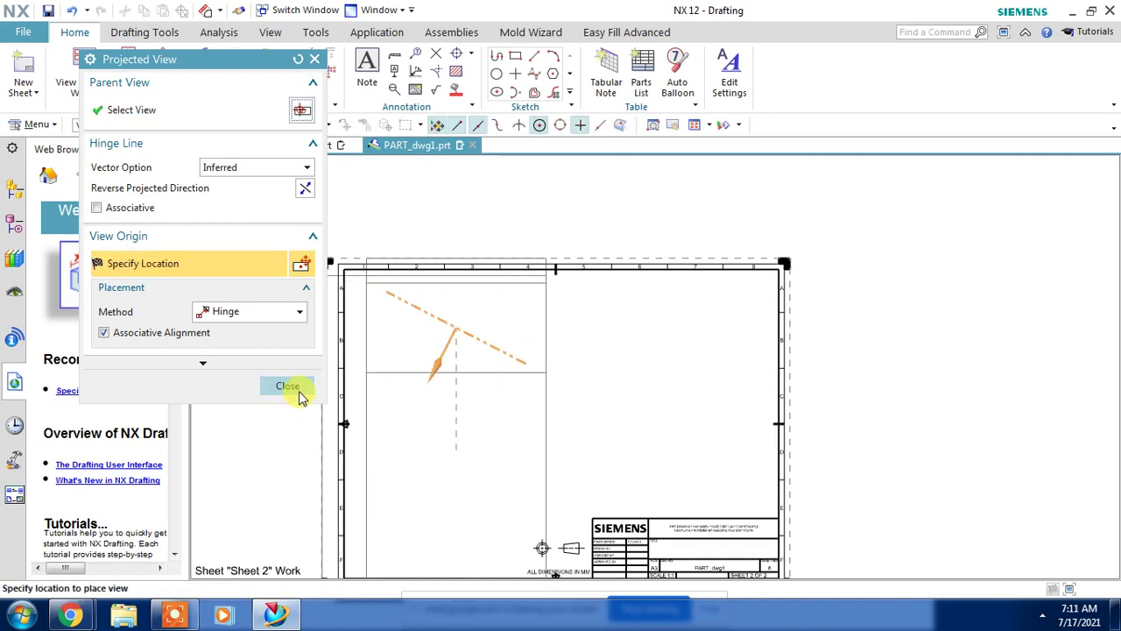
left_click(298, 391)
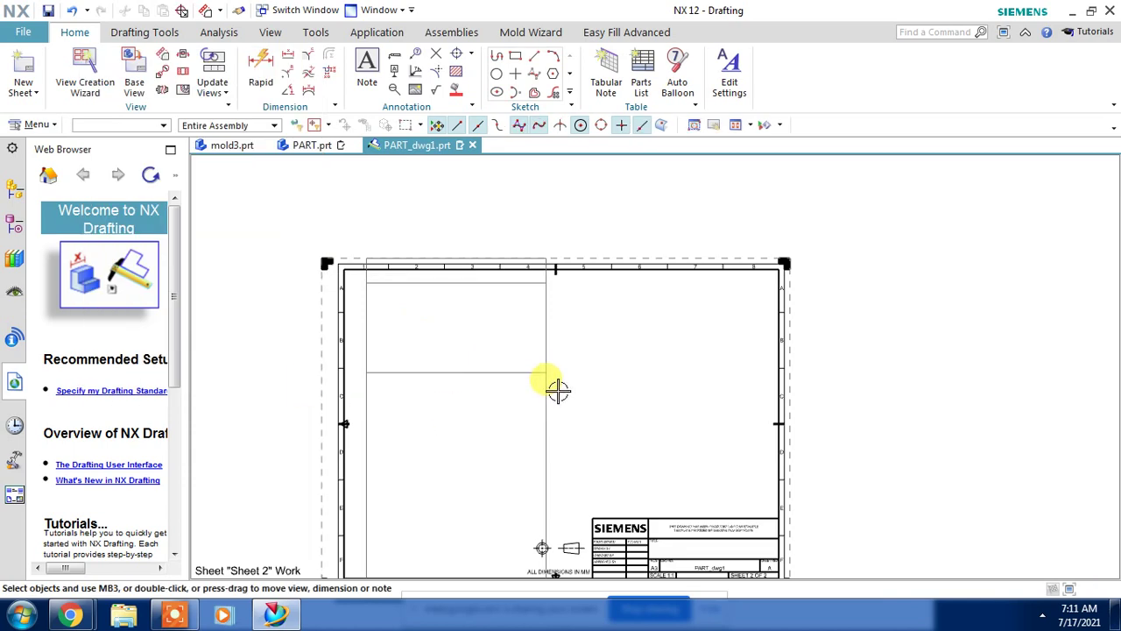
scroll(555, 388, "down", 1)
left_click(308, 147)
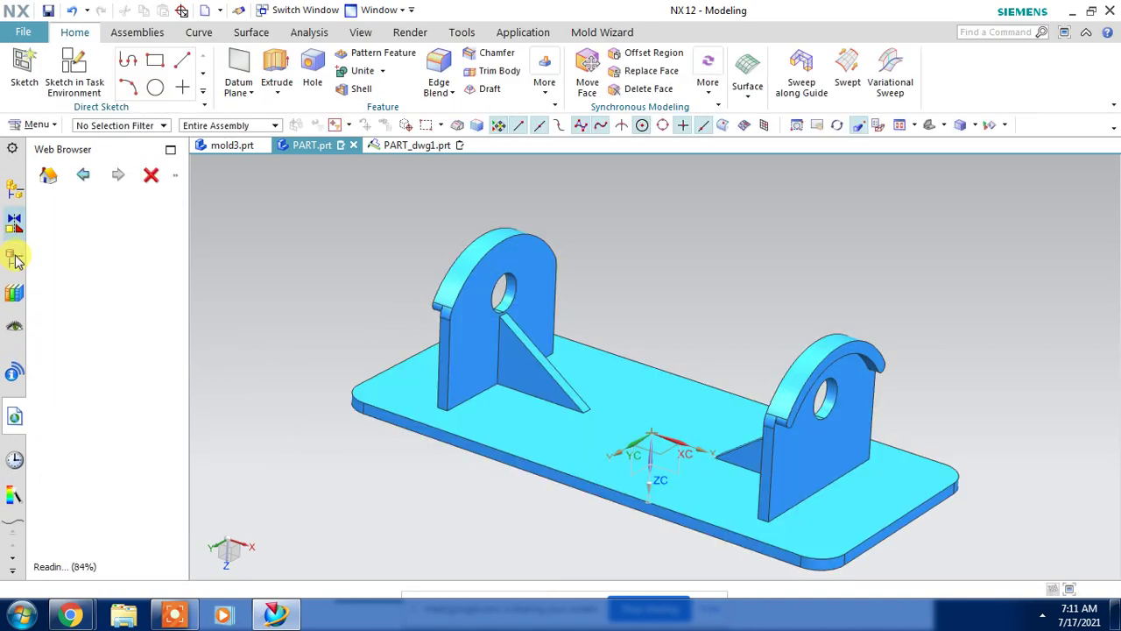
In the Part Navigator, uncheck and recheck the first Body feature, dismissing both update warnings.
left_click(14, 259)
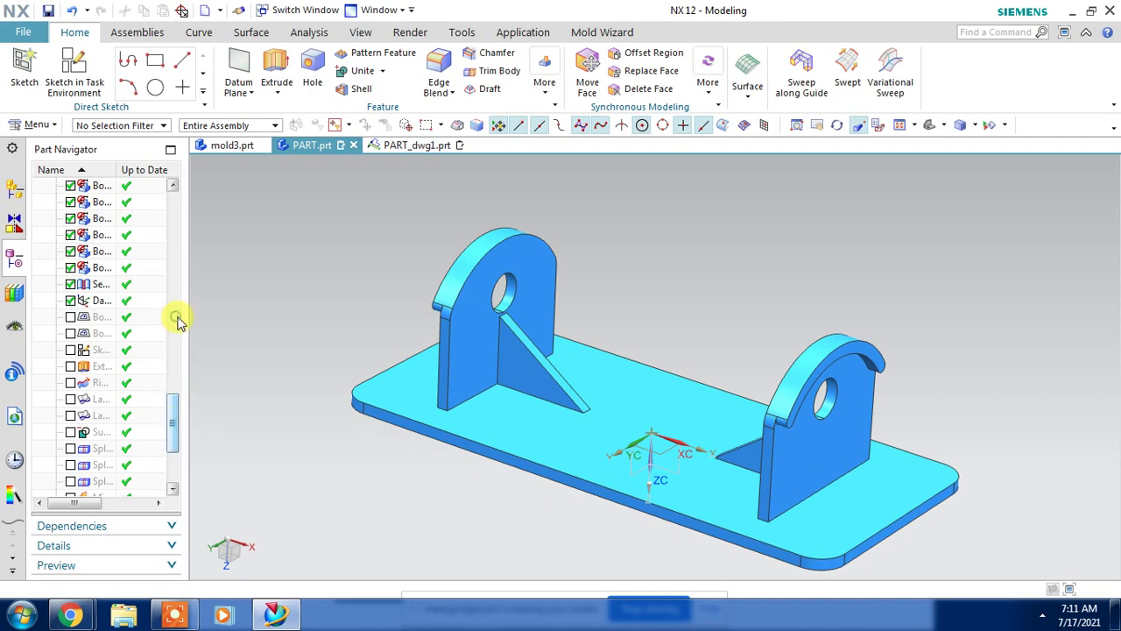
scroll(184, 307, "up", 10)
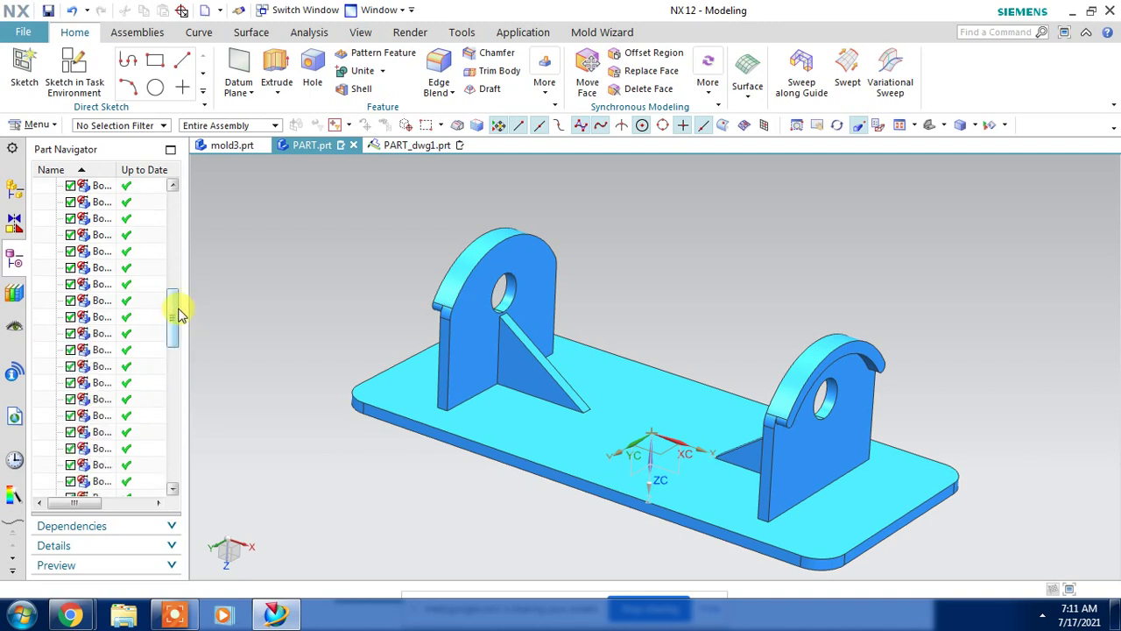
left_click_drag(173, 300, 169, 180)
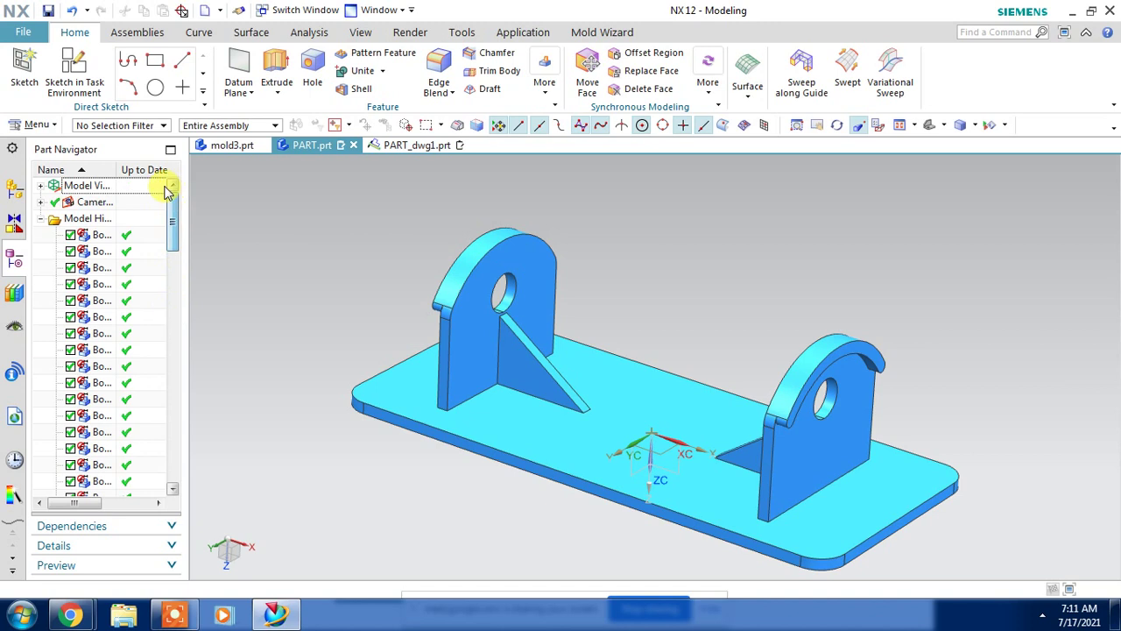
left_click(70, 235)
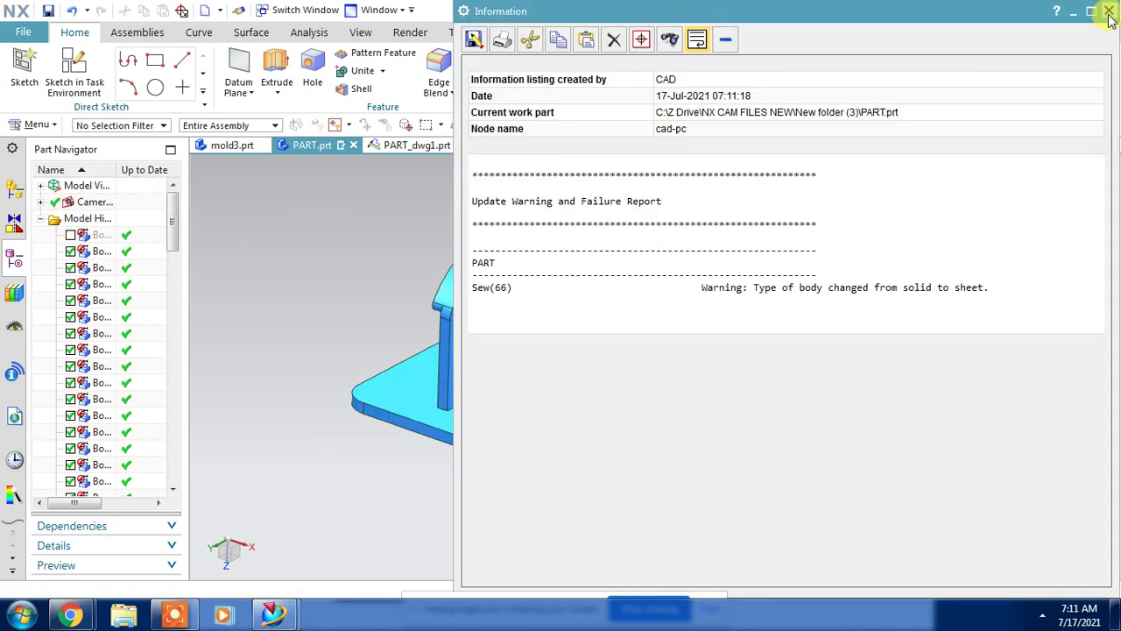
left_click(1108, 13)
left_click(70, 235)
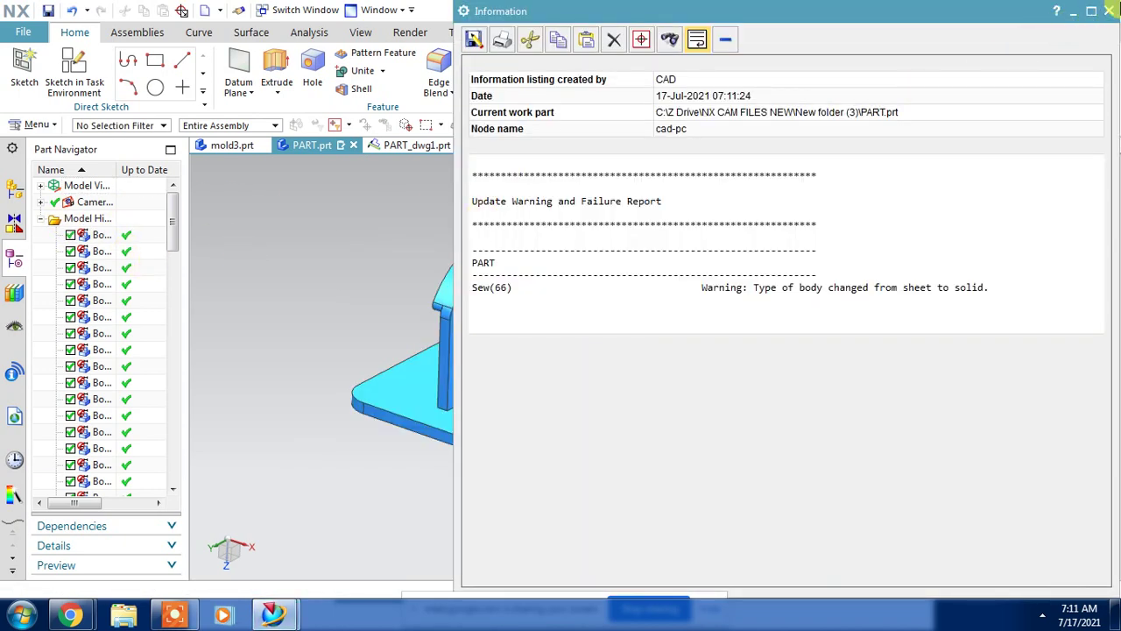
left_click(1108, 12)
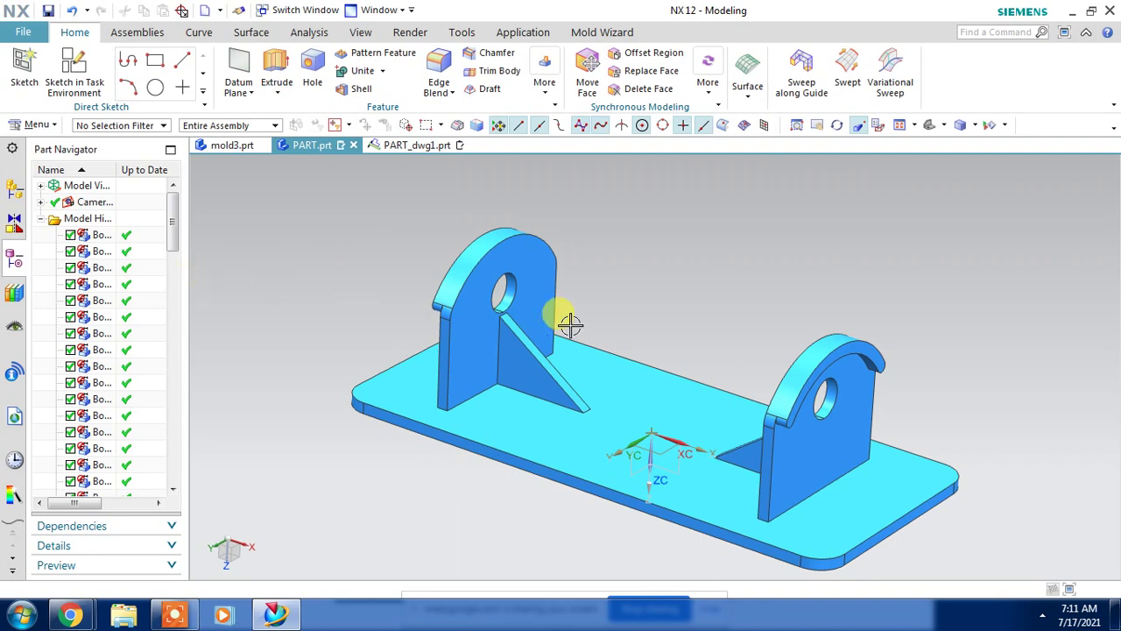
mouse_move(571, 369)
middle_mouse_down()
mouse_move(611, 336)
mouse_move(619, 246)
mouse_move(614, 336)
mouse_move(578, 333)
middle_mouse_up()
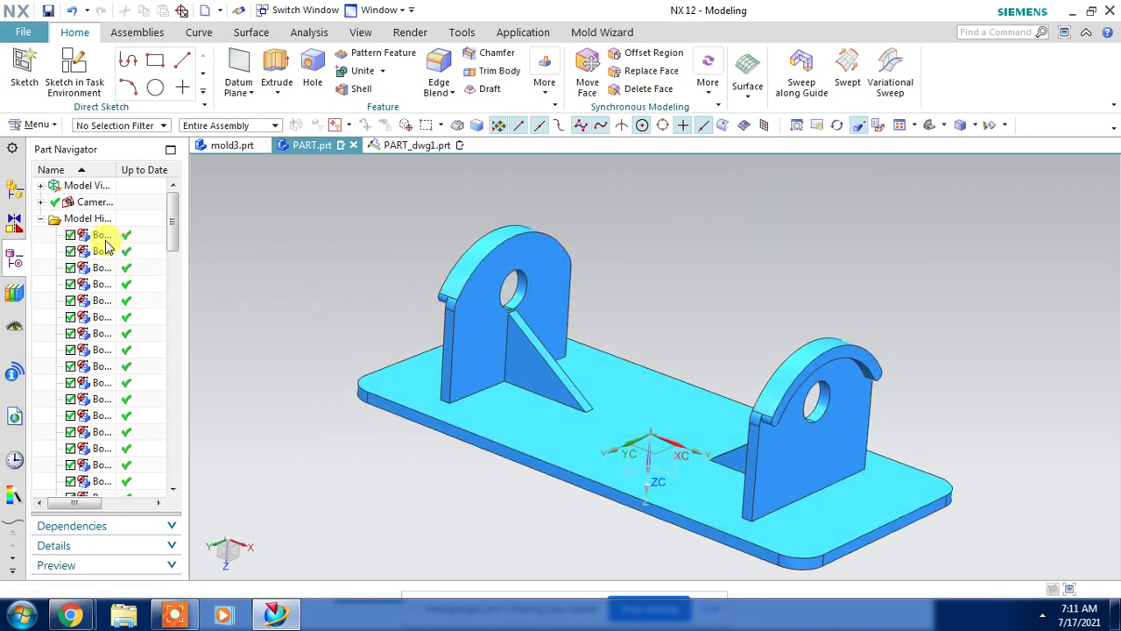
left_click_drag(175, 219, 177, 417)
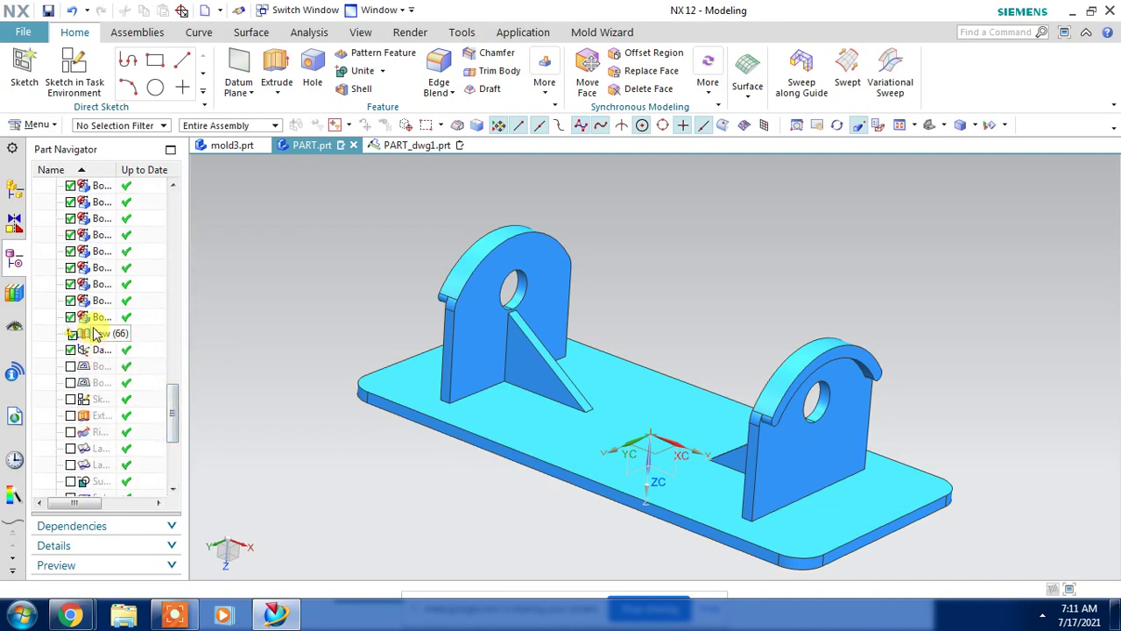
Back on PART_dwg1, delete the empty Top@6 and ORTHO@7 views from Sheet 2.
left_click(416, 145)
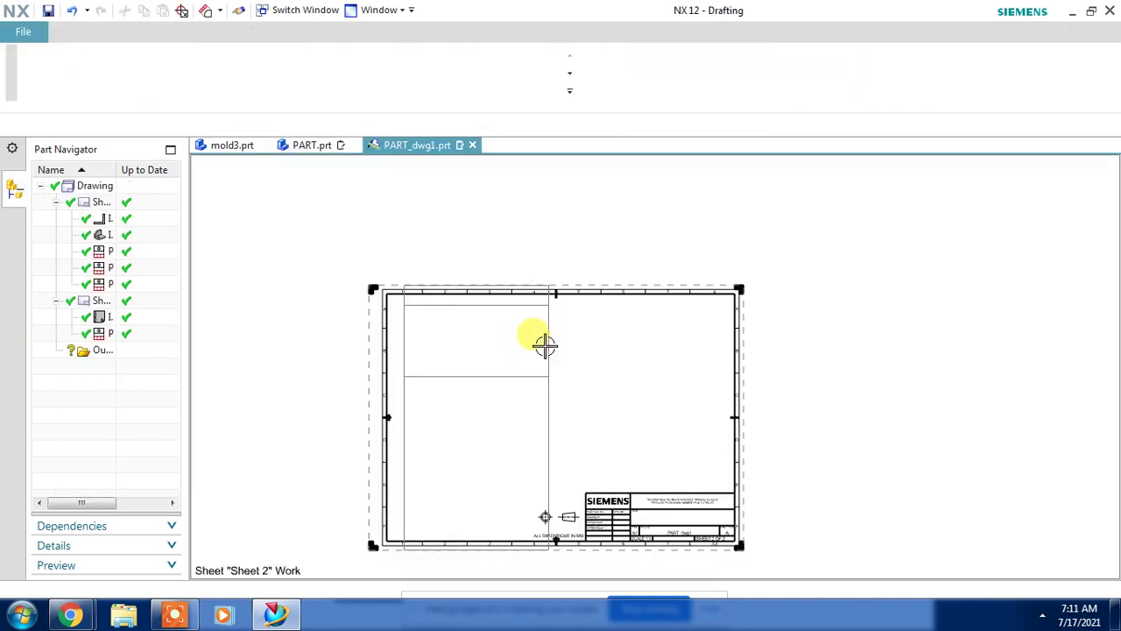
left_click(549, 350)
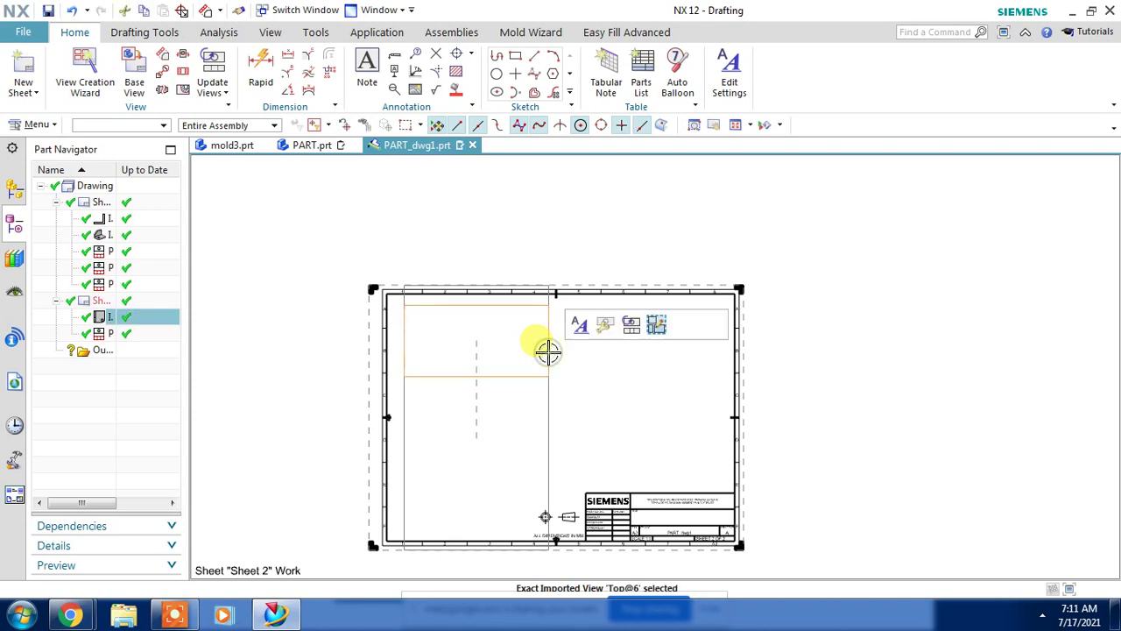
key("Delete")
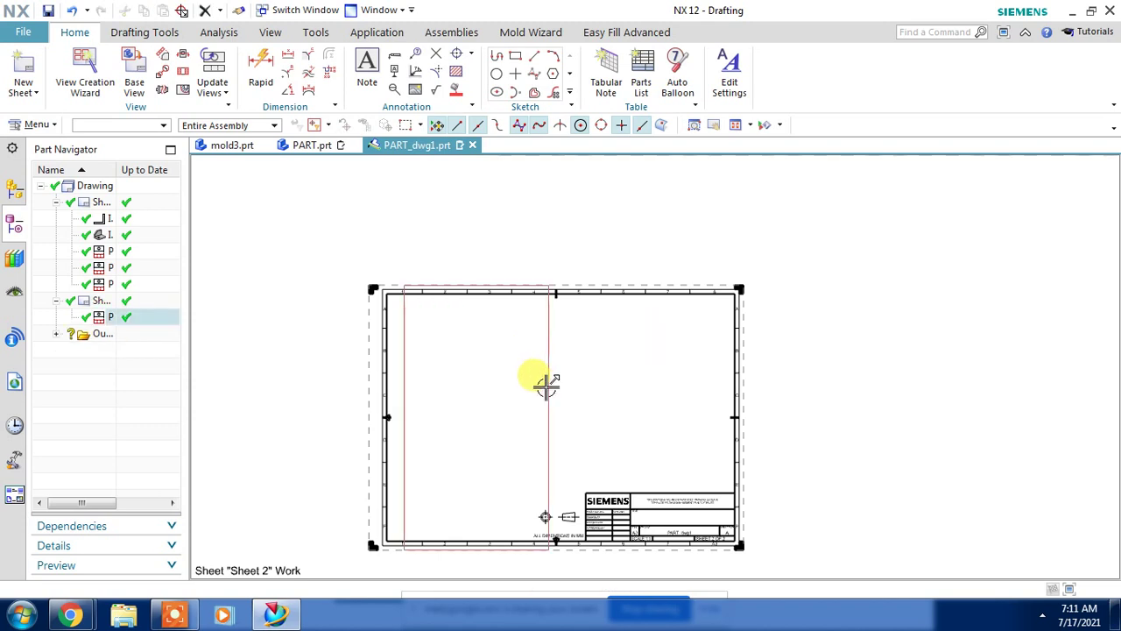
key("Delete")
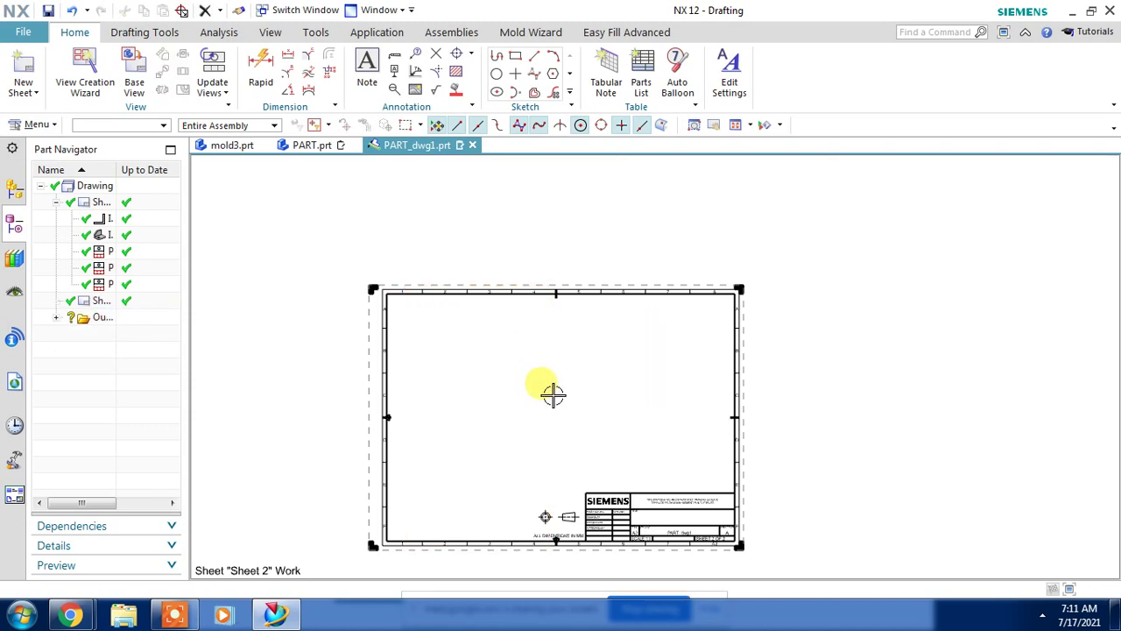
Open the Base View dialog, browse its view settings, and close it without placing a view.
left_click(133, 83)
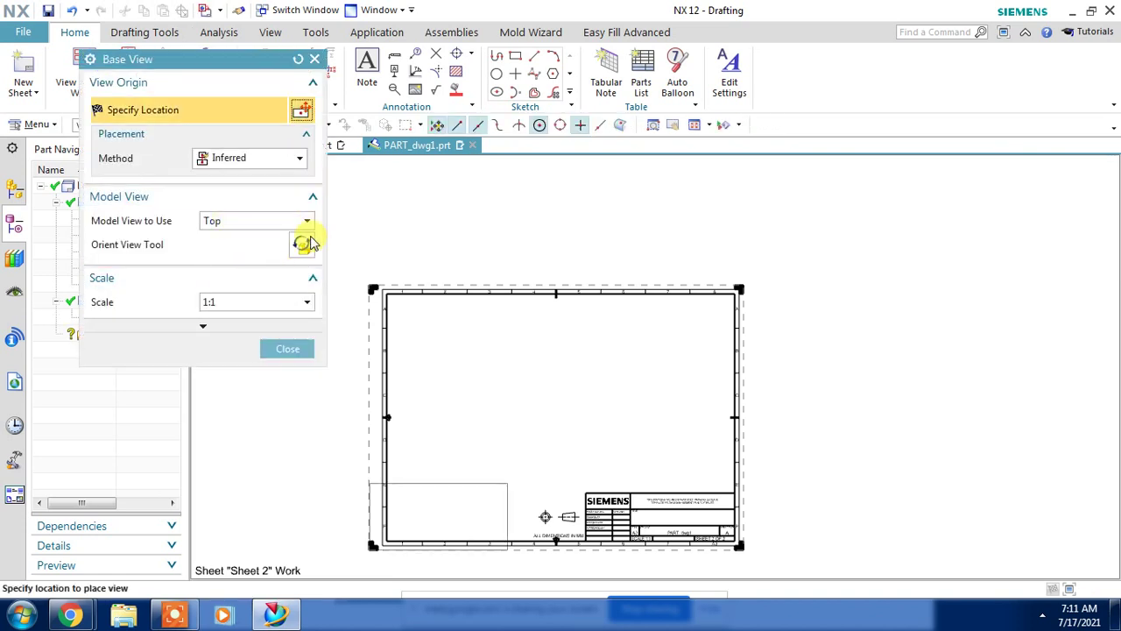
left_click(202, 329)
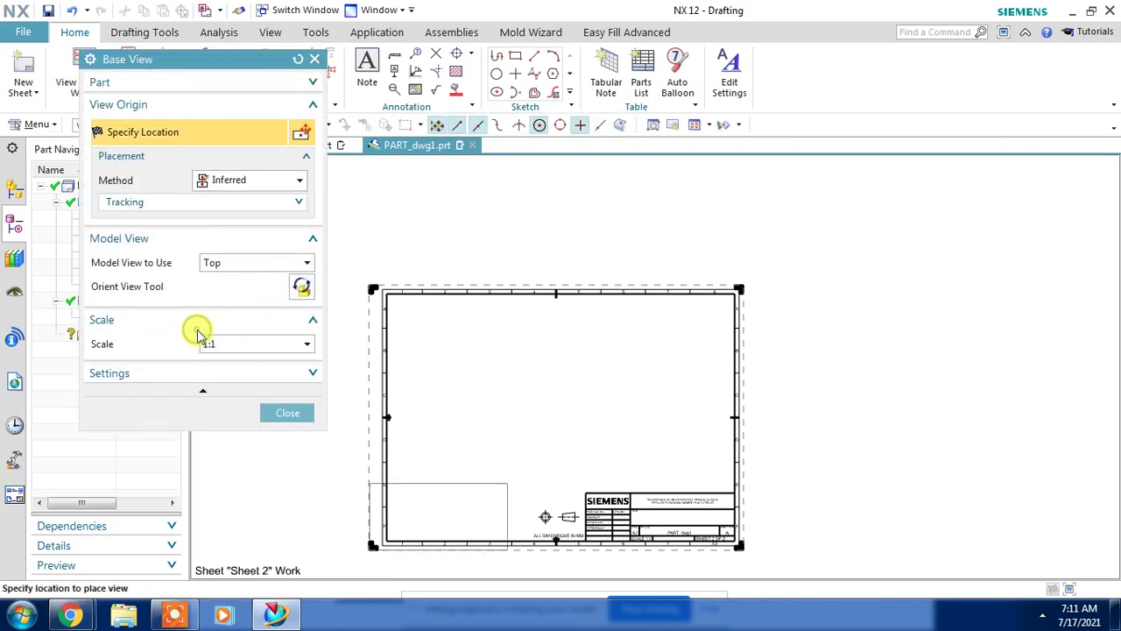
left_click(175, 372)
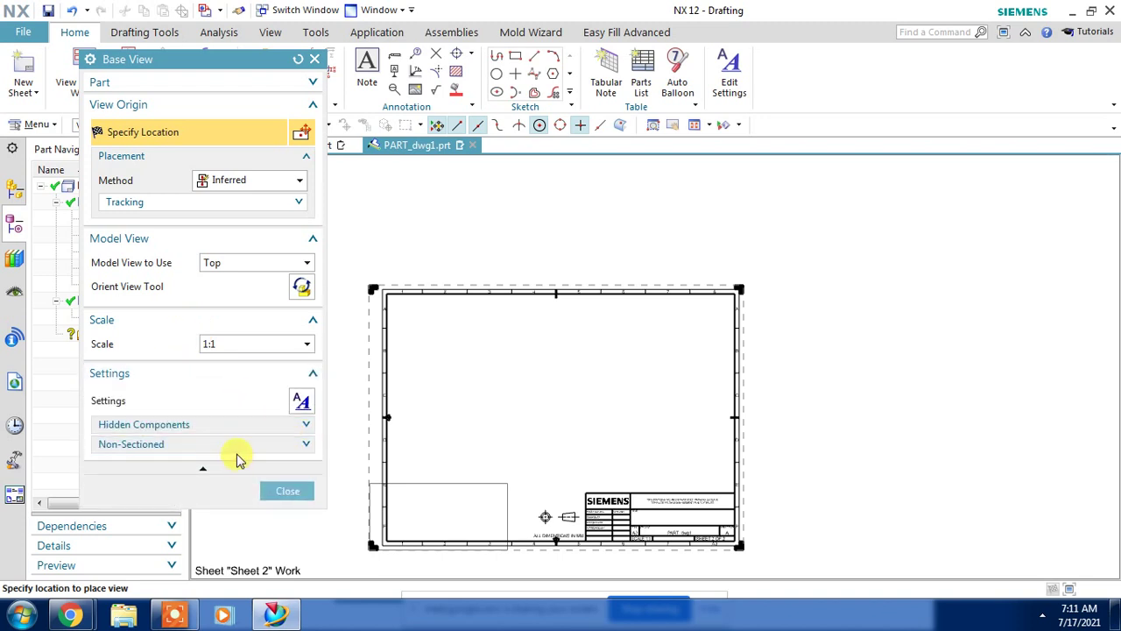
left_click(217, 468)
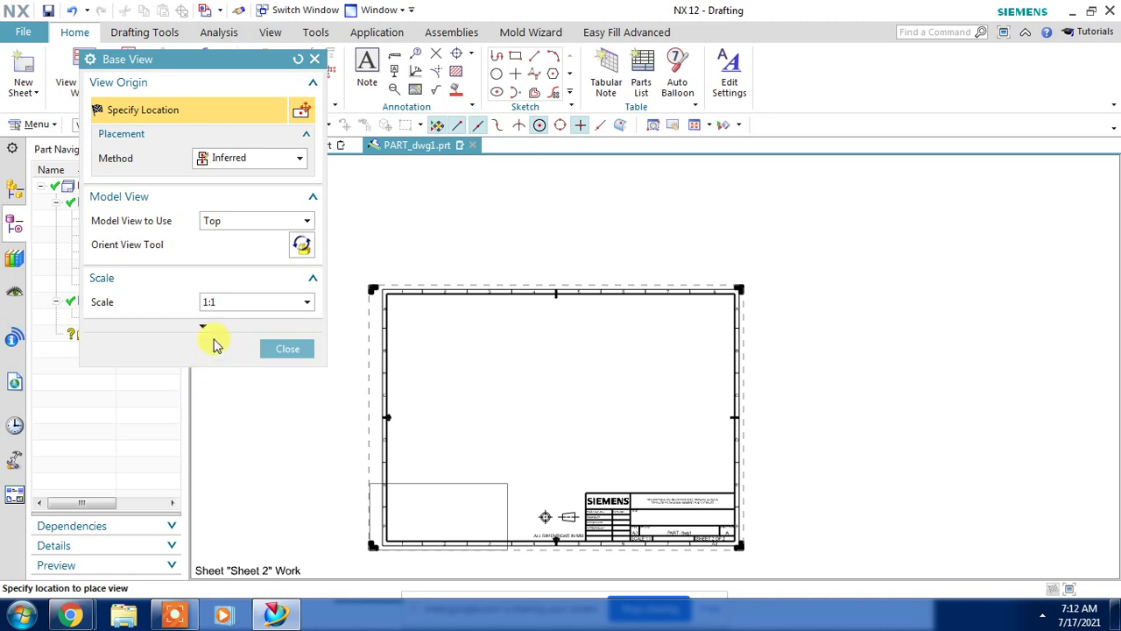
left_click(270, 349)
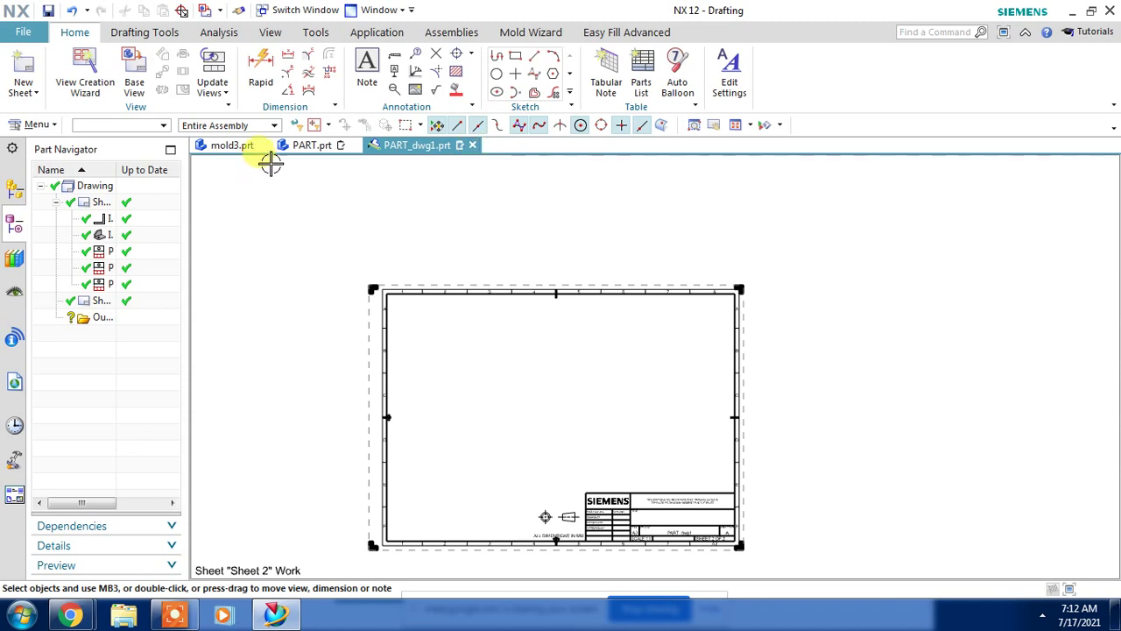
Switch briefly to the PART.prt model and glance at its navigator tree.
left_click(302, 147)
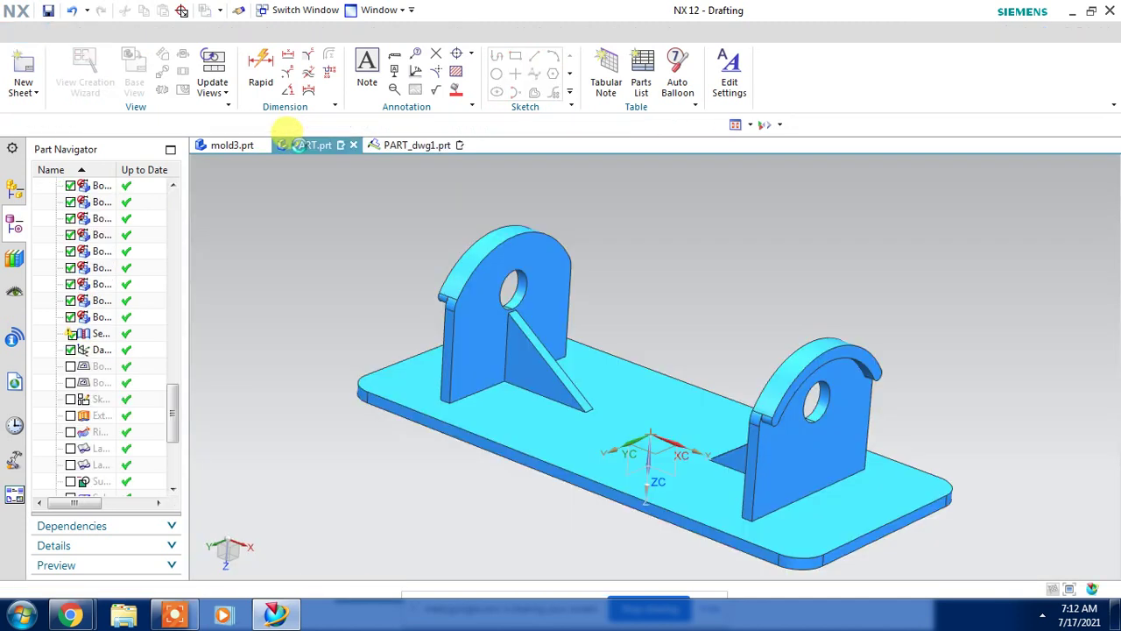
left_click_drag(178, 405, 174, 201)
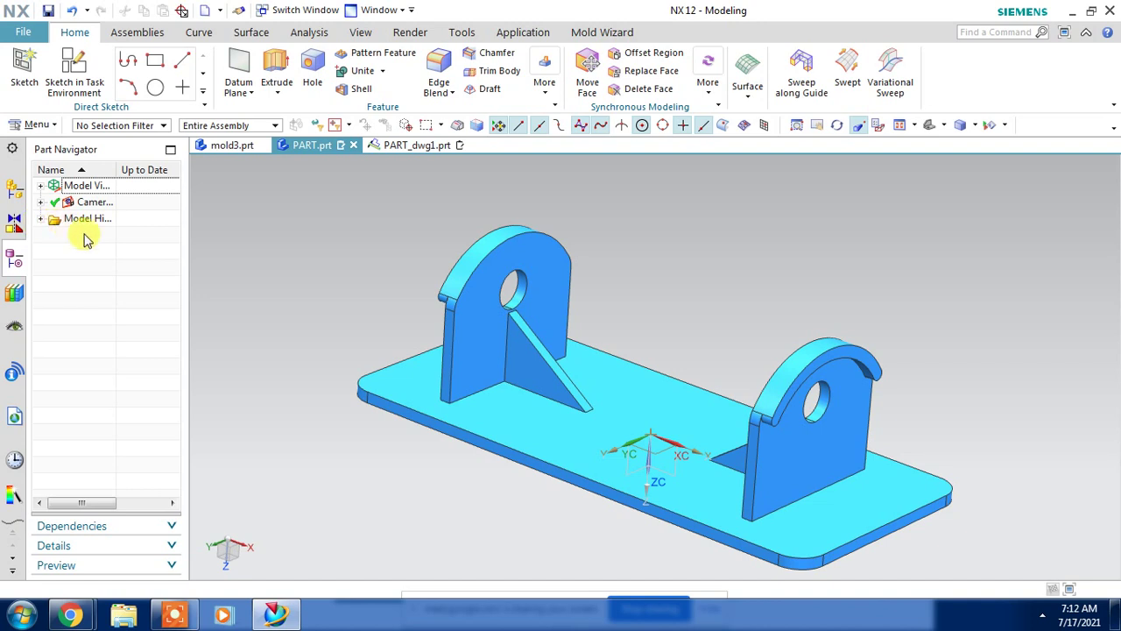
left_click(40, 203)
left_click(40, 202)
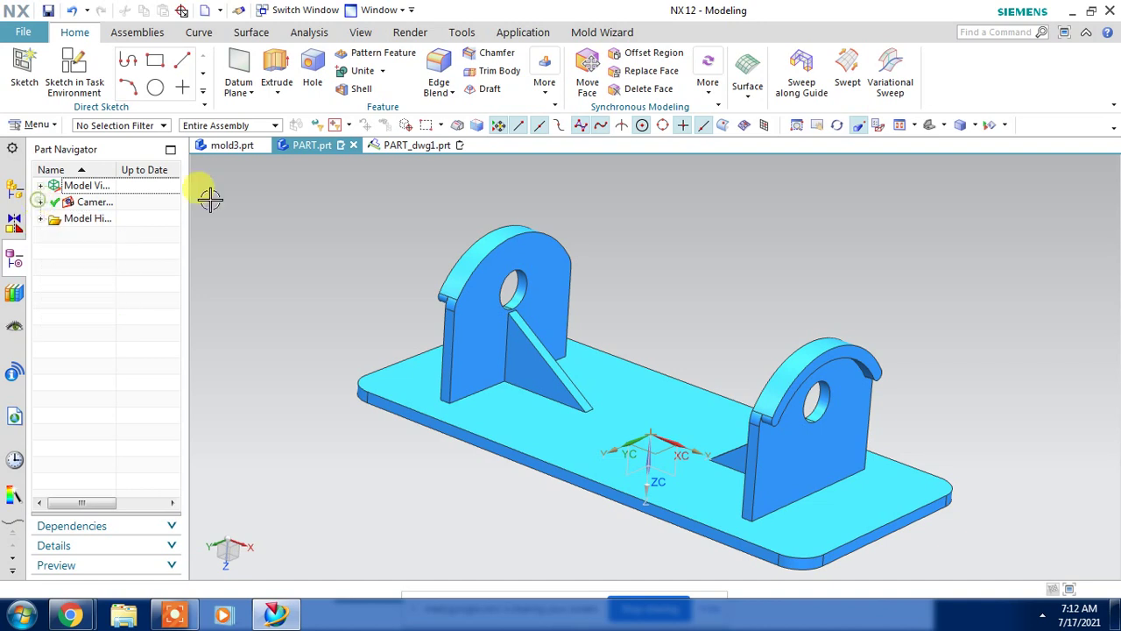
Return to PART_dwg1.prt and open Sheet 1 from the Part Navigator.
left_click(408, 150)
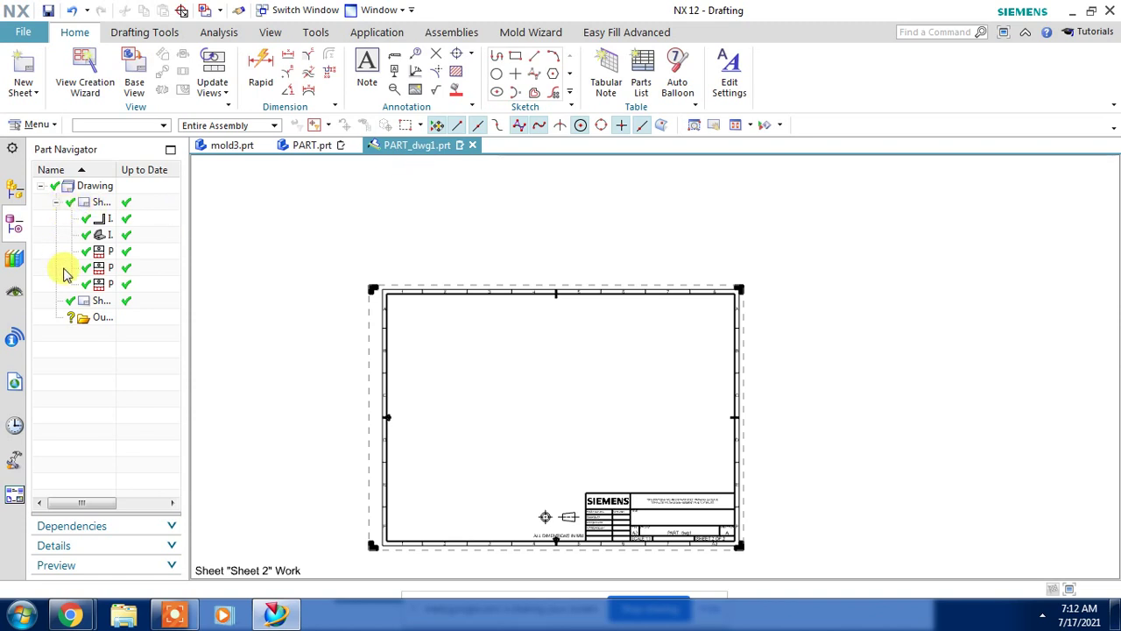
left_click(107, 204)
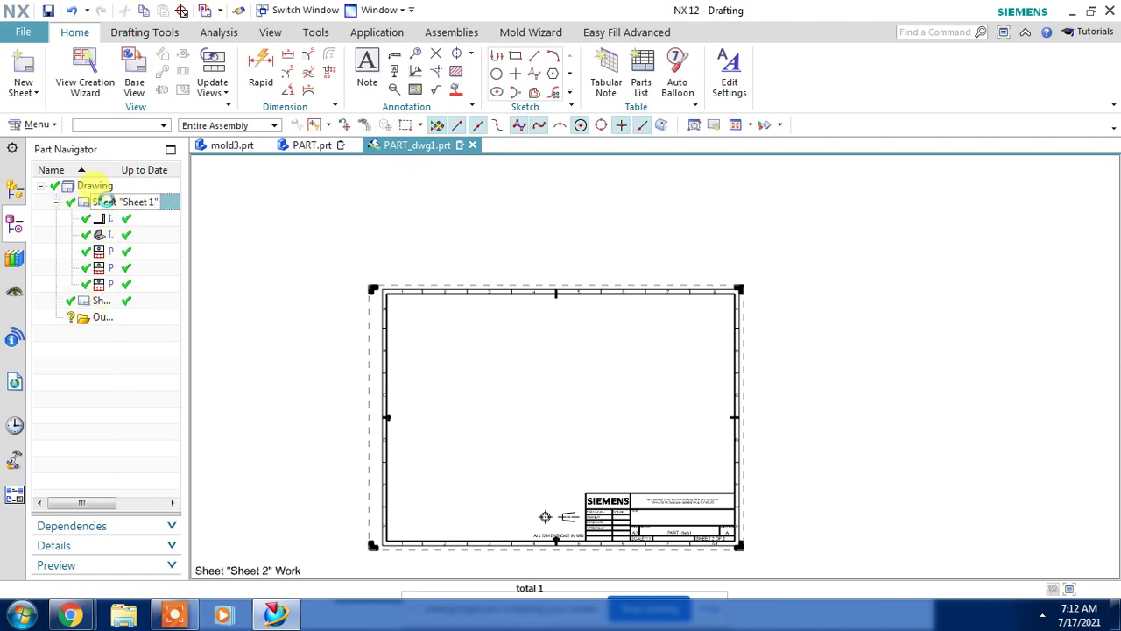
double_click(105, 201)
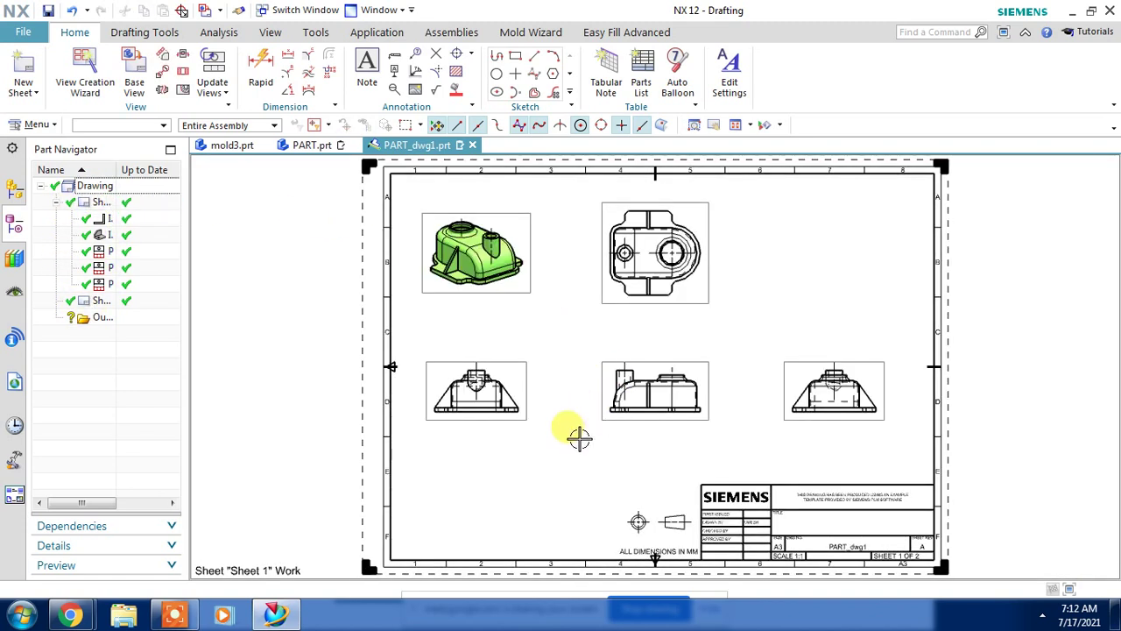
Close the PART_dwg1.prt drawing using Part Only.
left_click(472, 145)
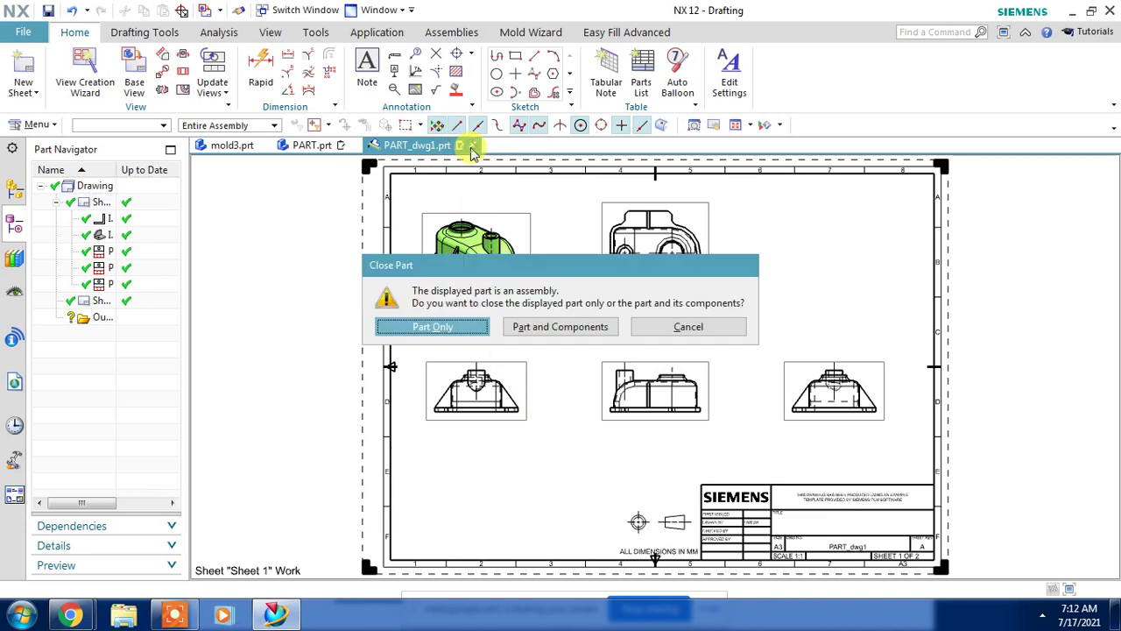
left_click(552, 326)
left_click(547, 336)
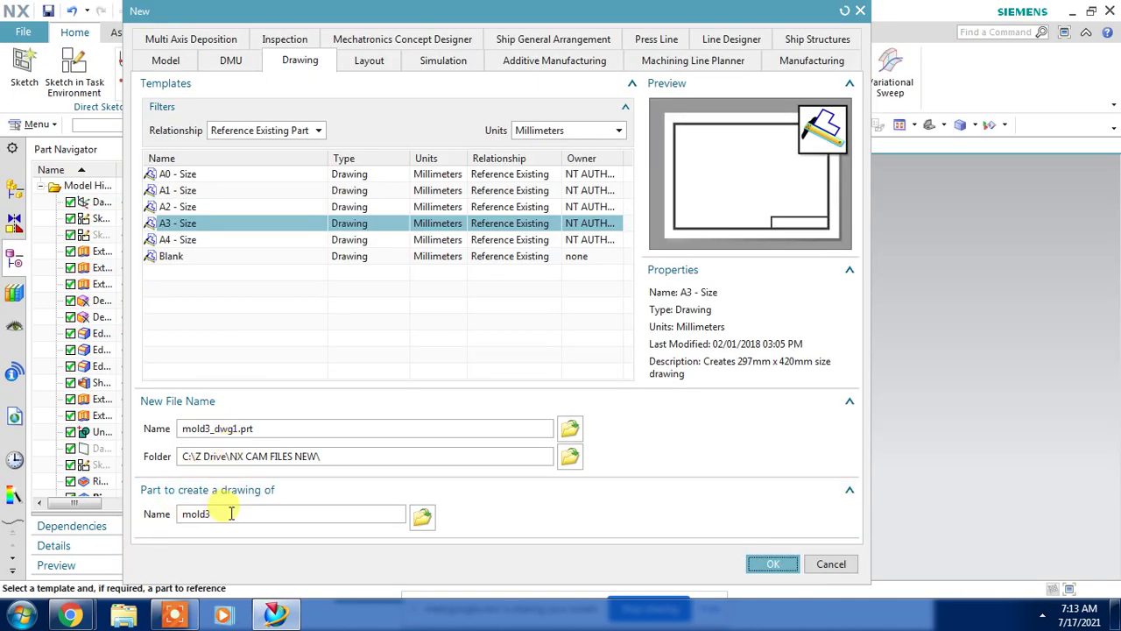
Create the A3 mold3_dwg1 drawing, skipping the title block and view wizard, and launch Base View.
left_click(773, 563)
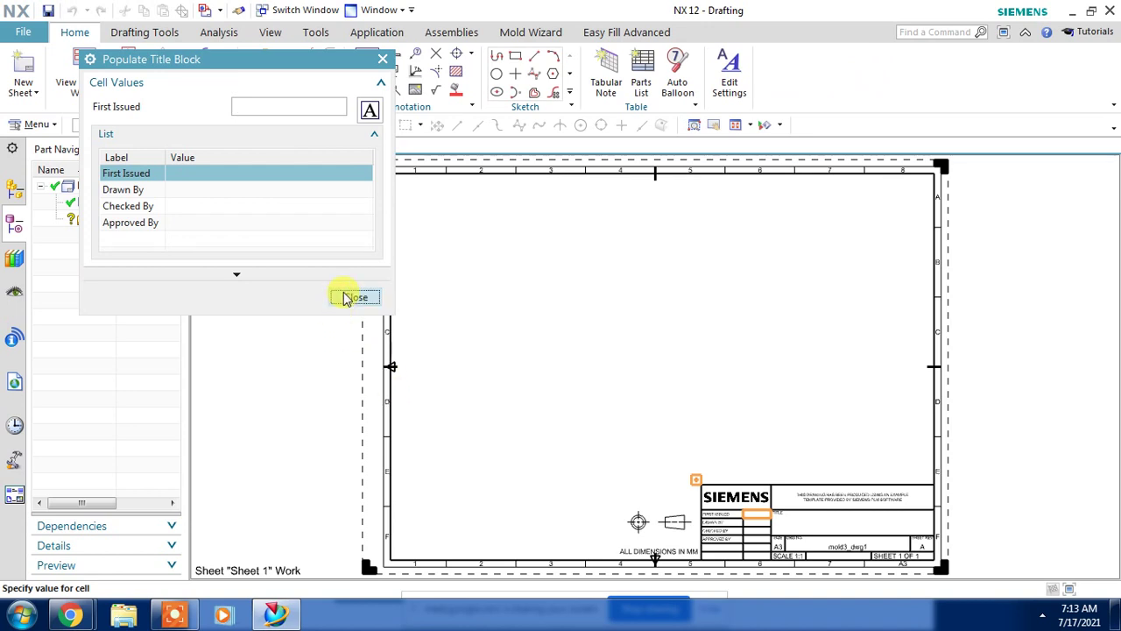
left_click(351, 297)
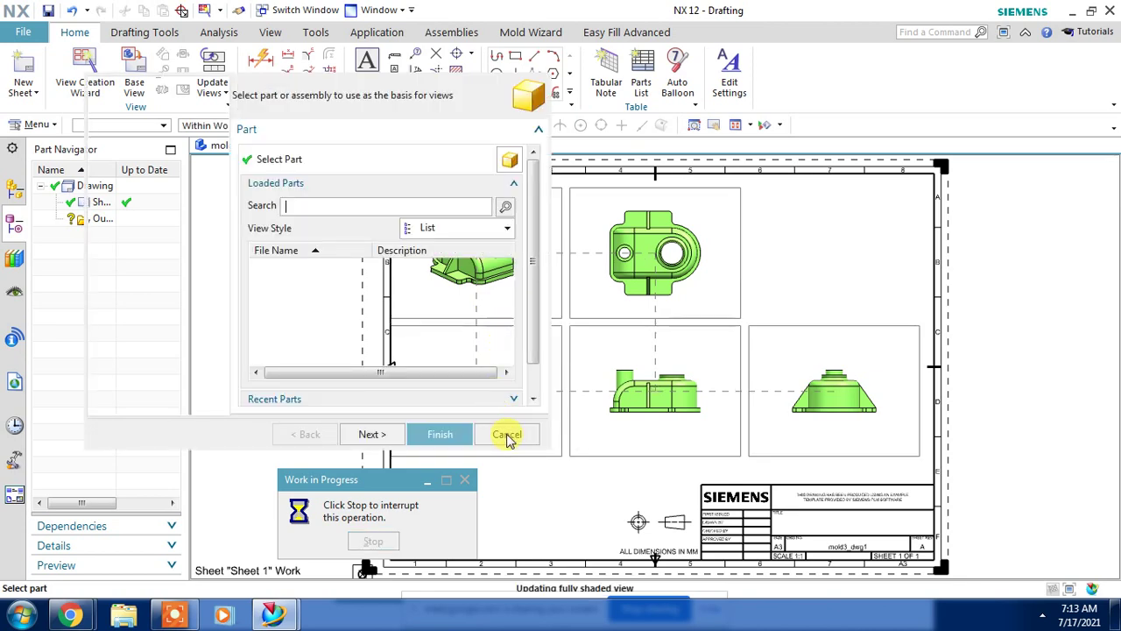
left_click(506, 433)
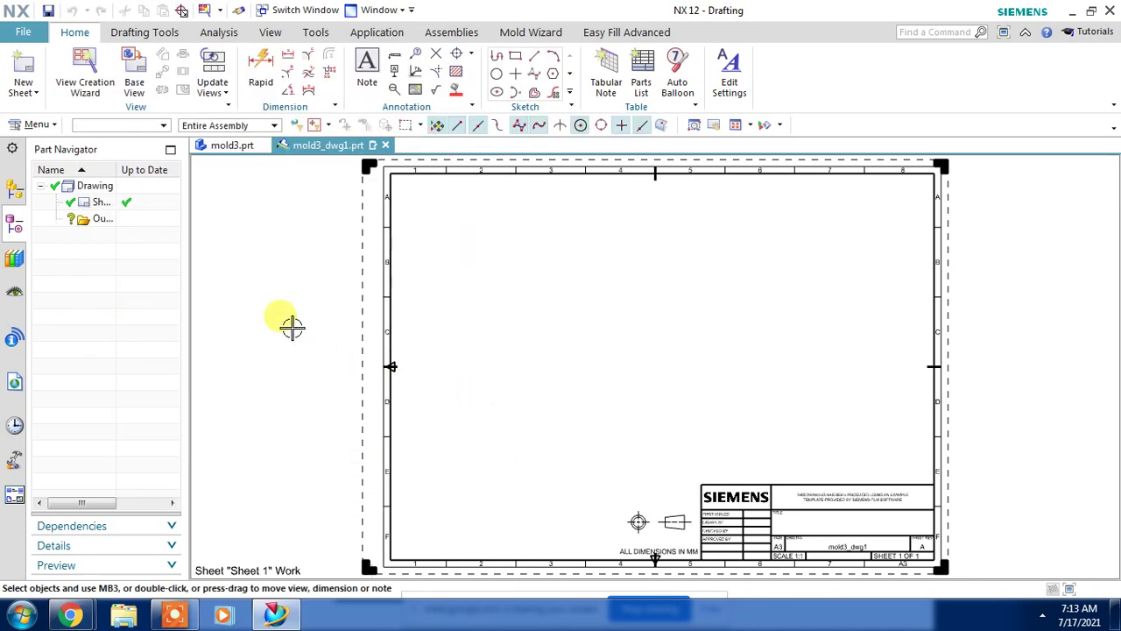
left_click(134, 70)
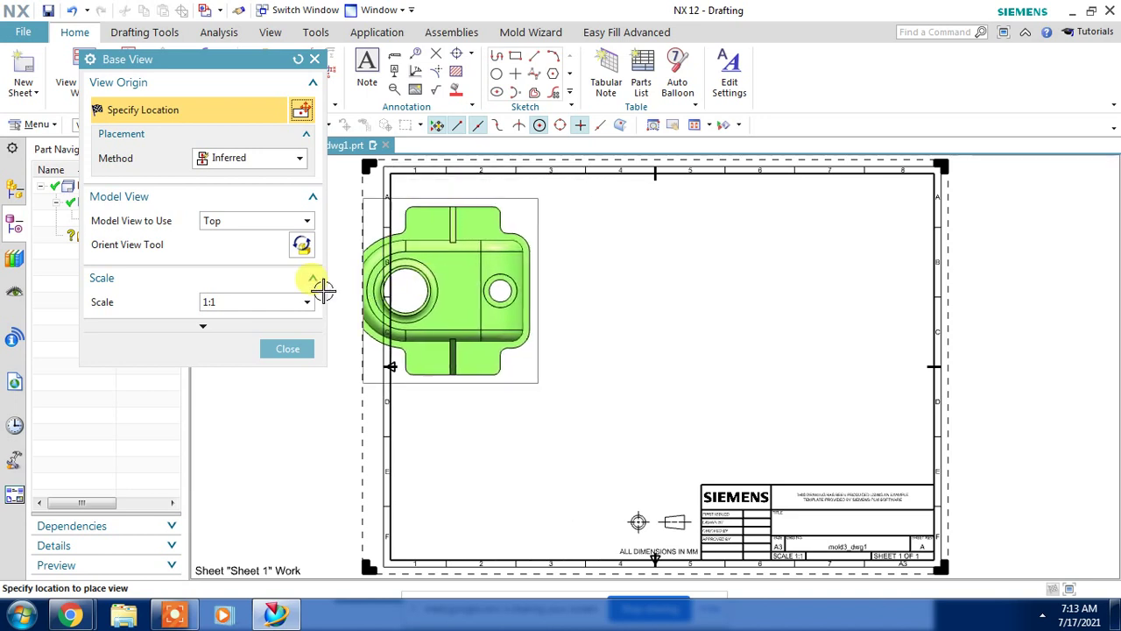
Set the base view scale to 1:2 and place mold3's Top view near the sheet's top centre.
left_click(295, 301)
left_click(223, 374)
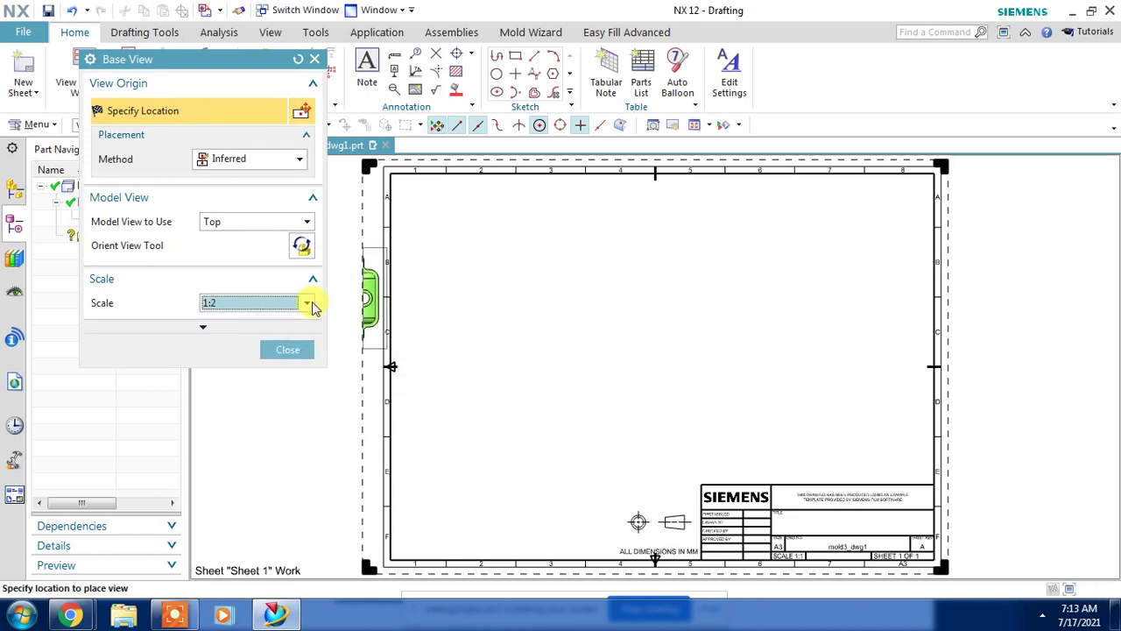
left_click(305, 302)
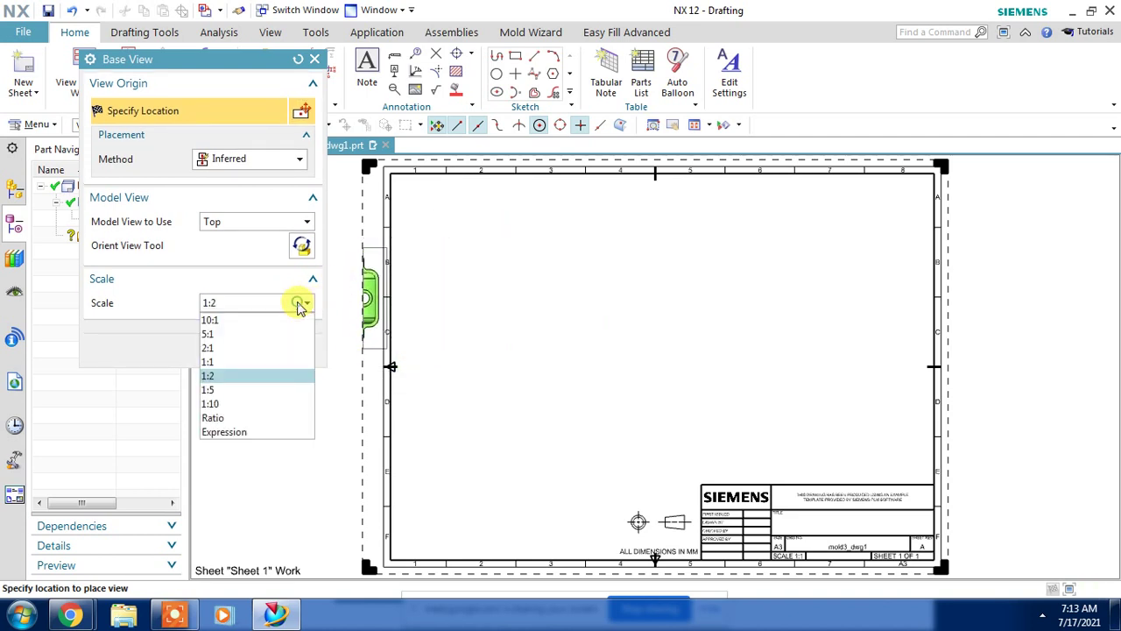
left_click(229, 348)
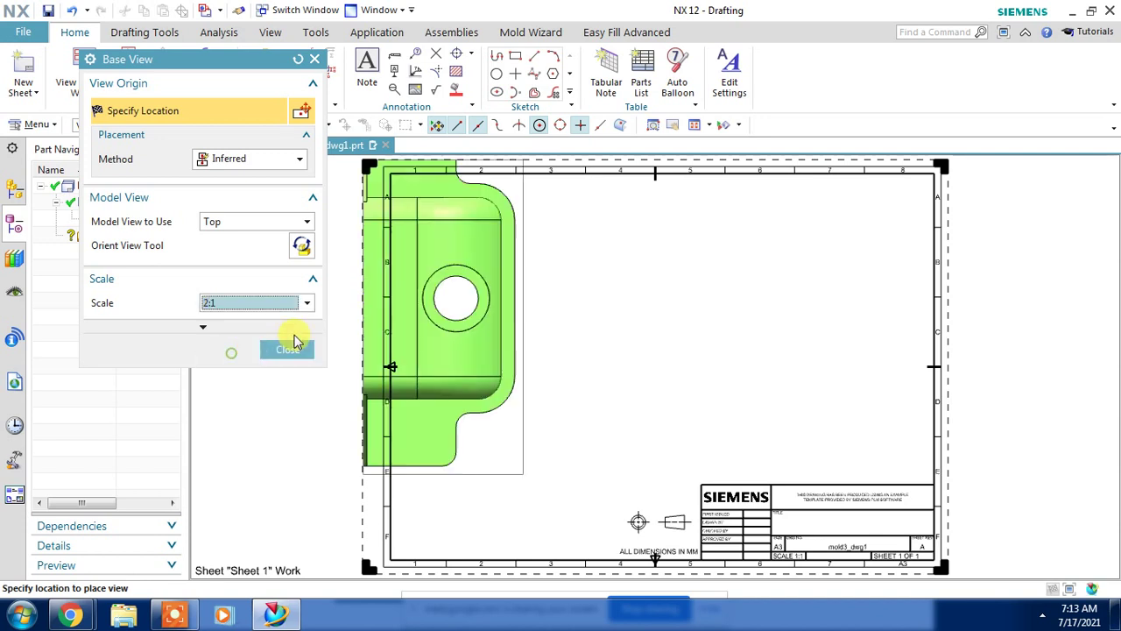
left_click(305, 303)
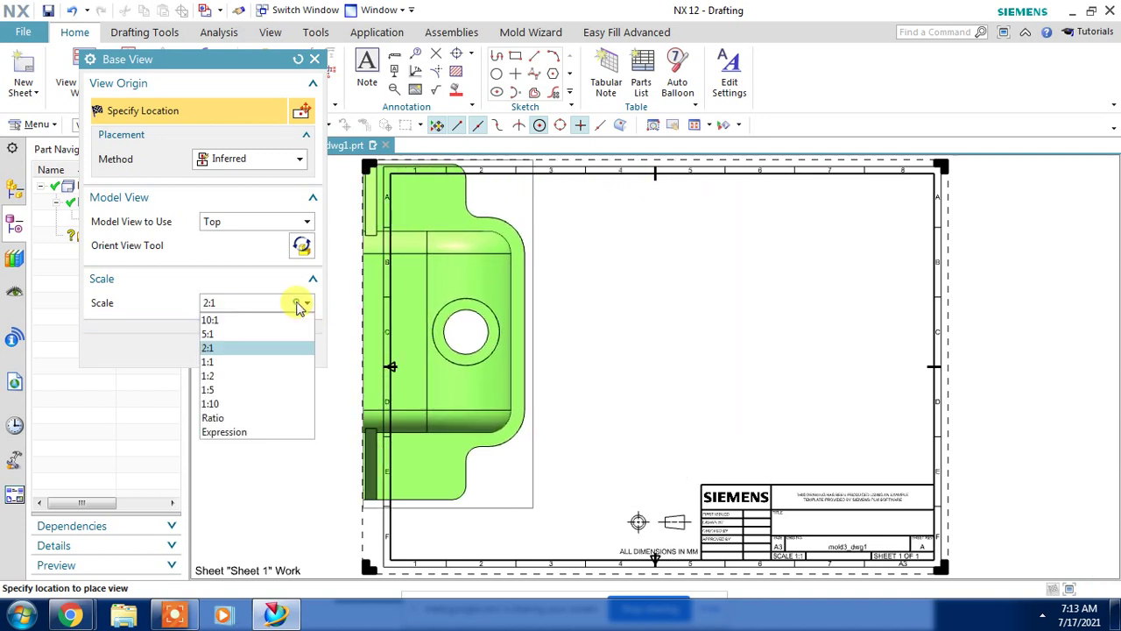
left_click(210, 376)
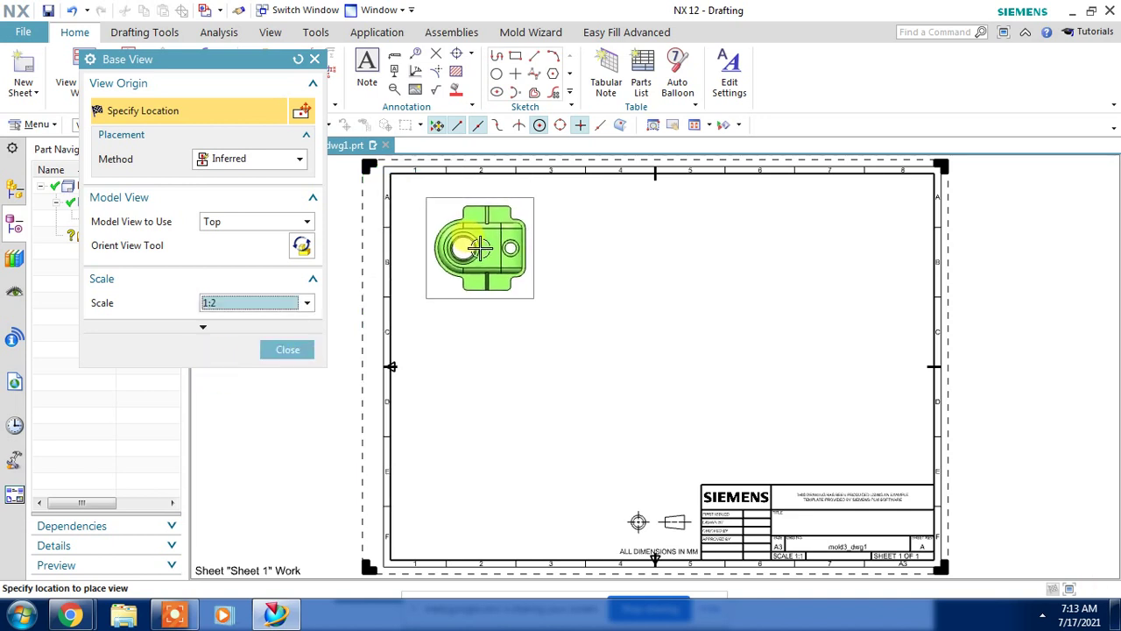
left_click(602, 250)
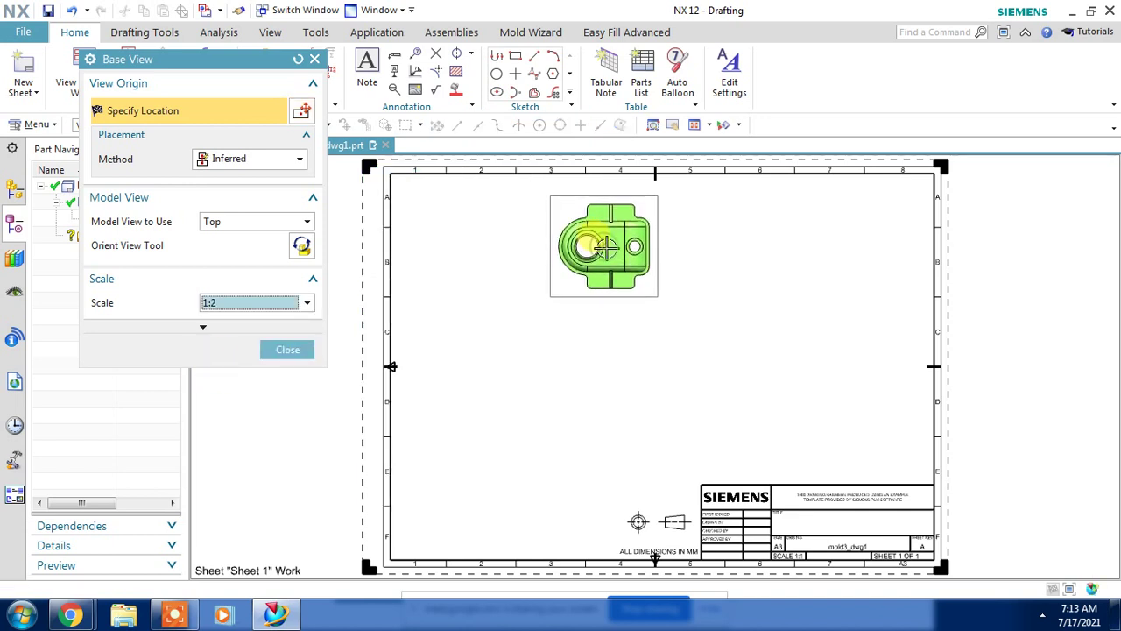
middle_click(594, 315)
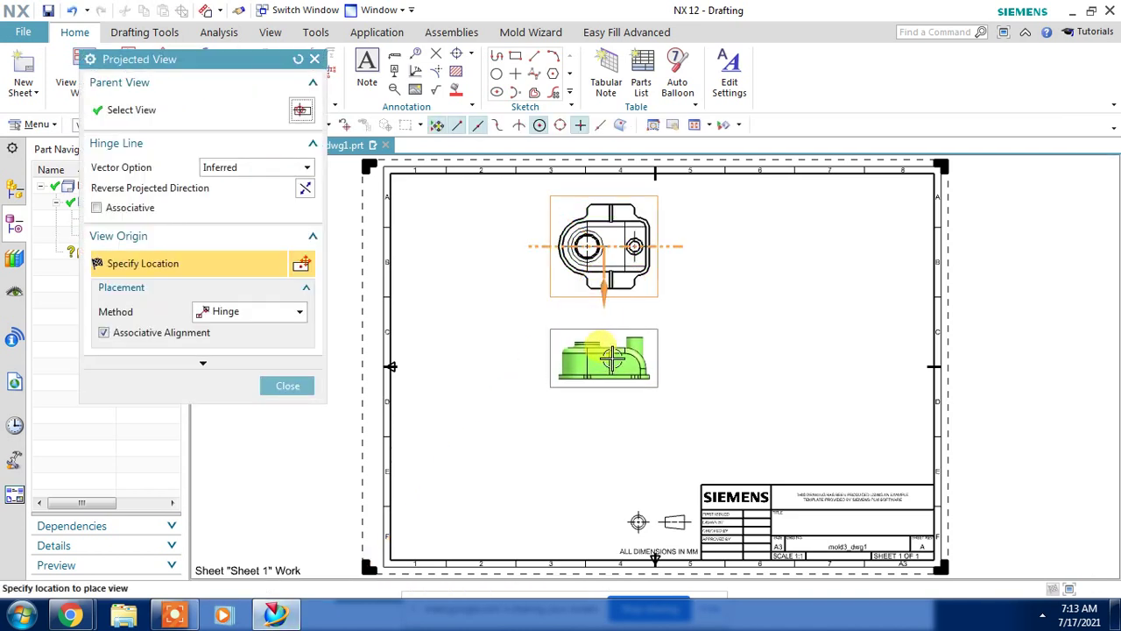
Place the projected front view directly below the Top view and select it.
left_click(608, 317)
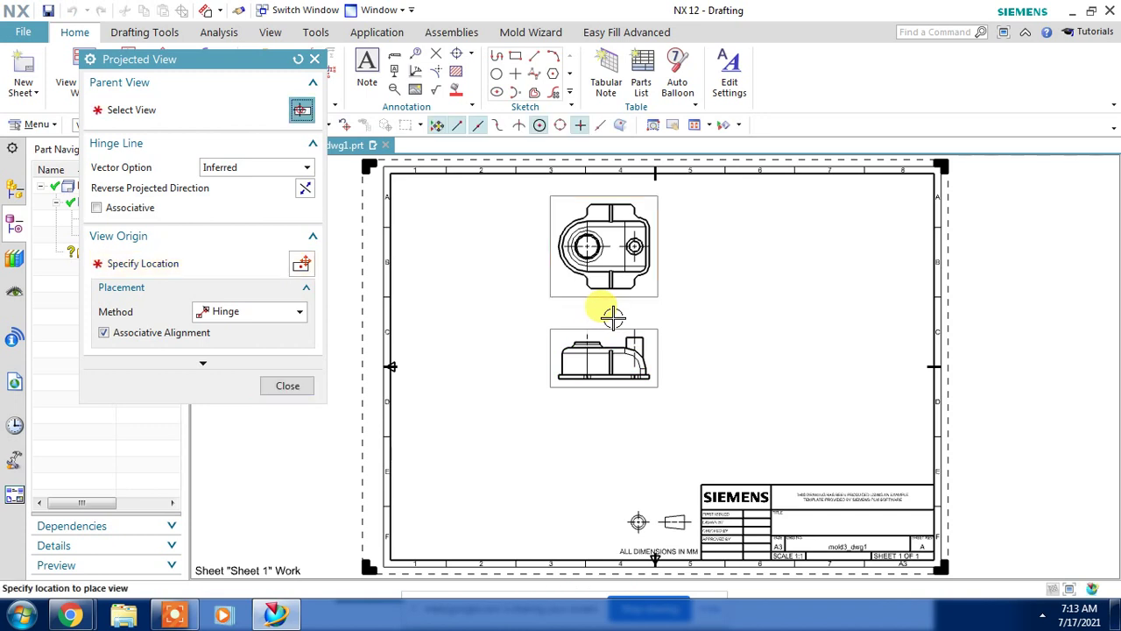
left_click(288, 386)
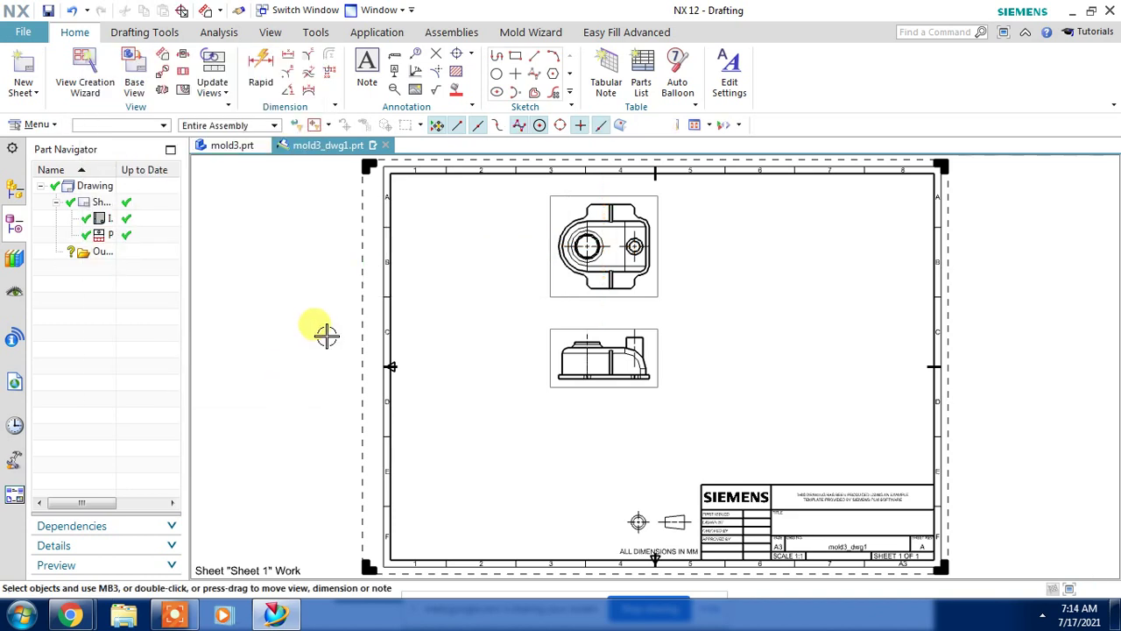
left_click(657, 331)
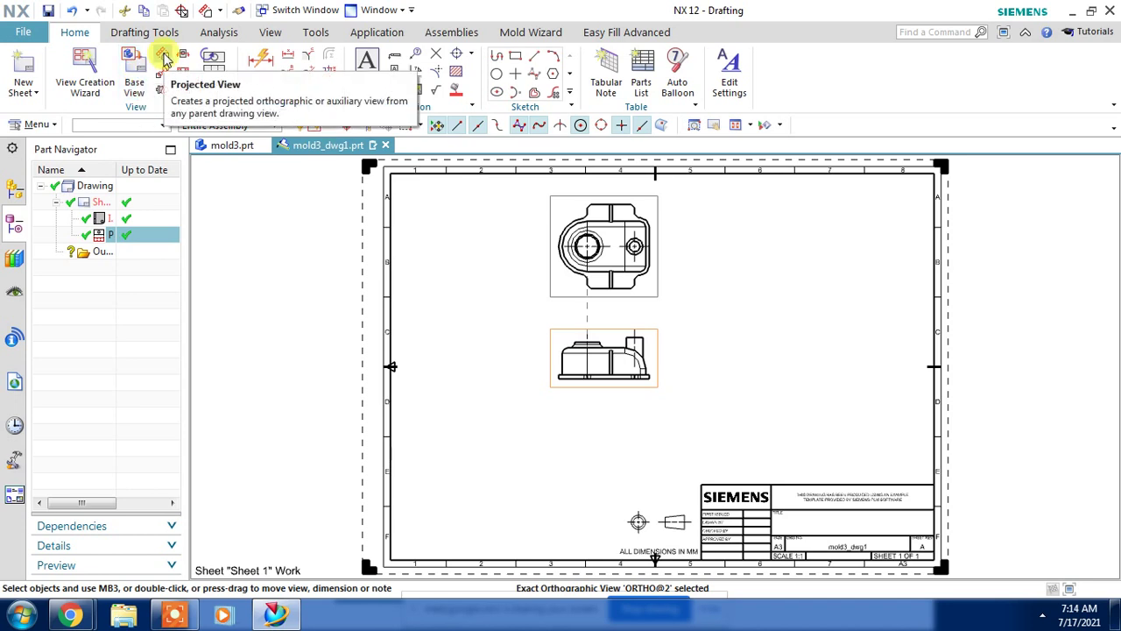
Project side views right and left of the front view plus angled VIEW A at upper right.
left_click(165, 59)
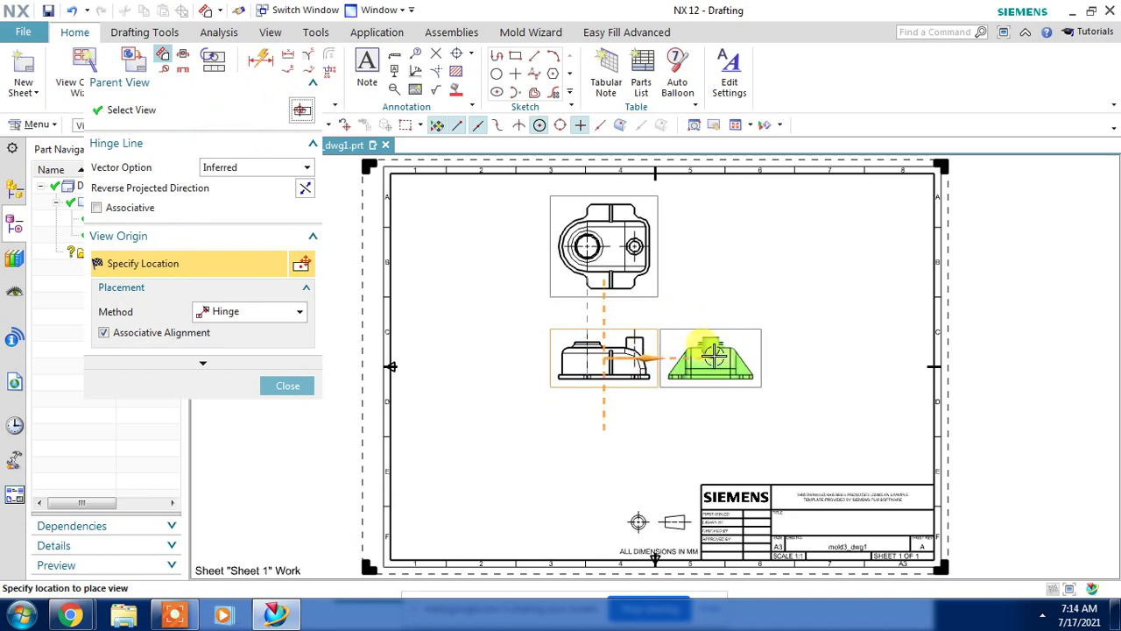
left_click(726, 353)
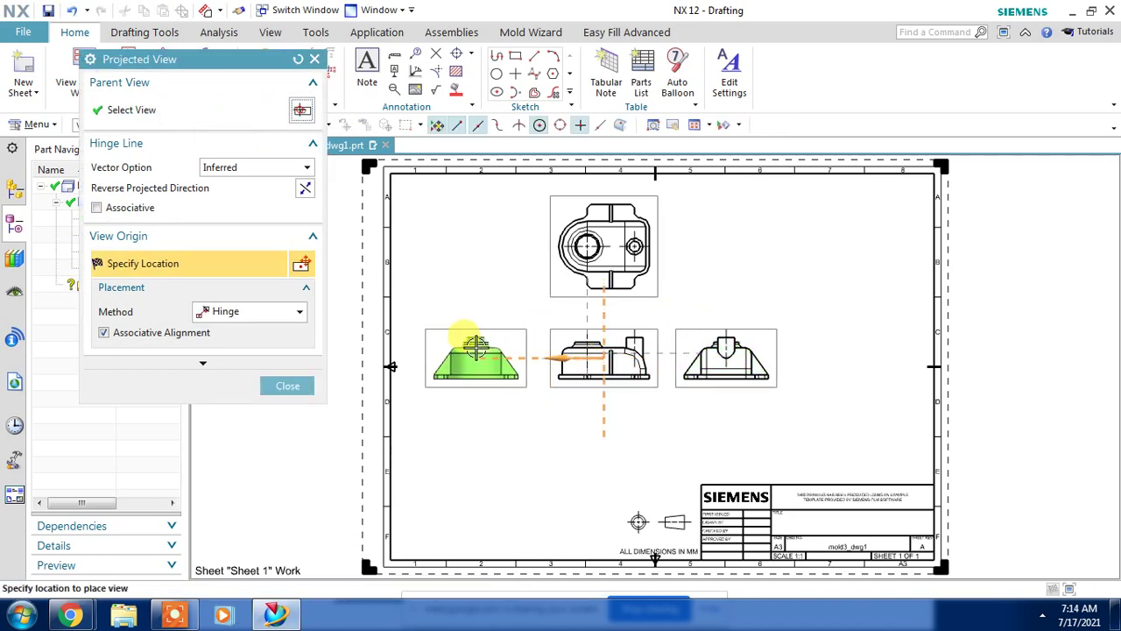
left_click(481, 334)
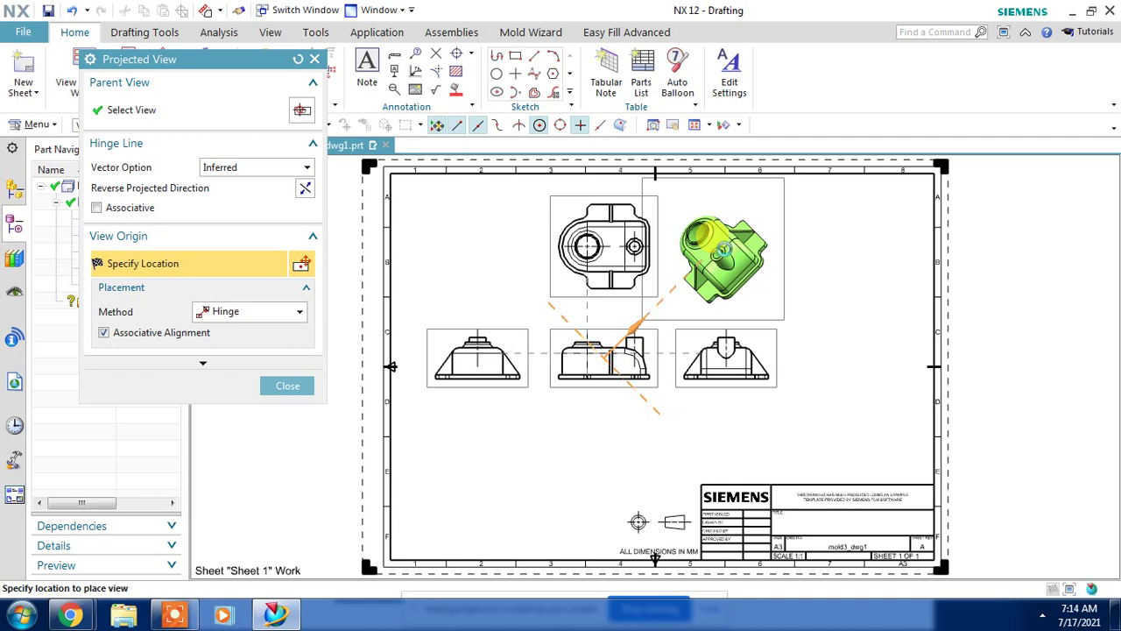
left_click(722, 252)
left_click(290, 381)
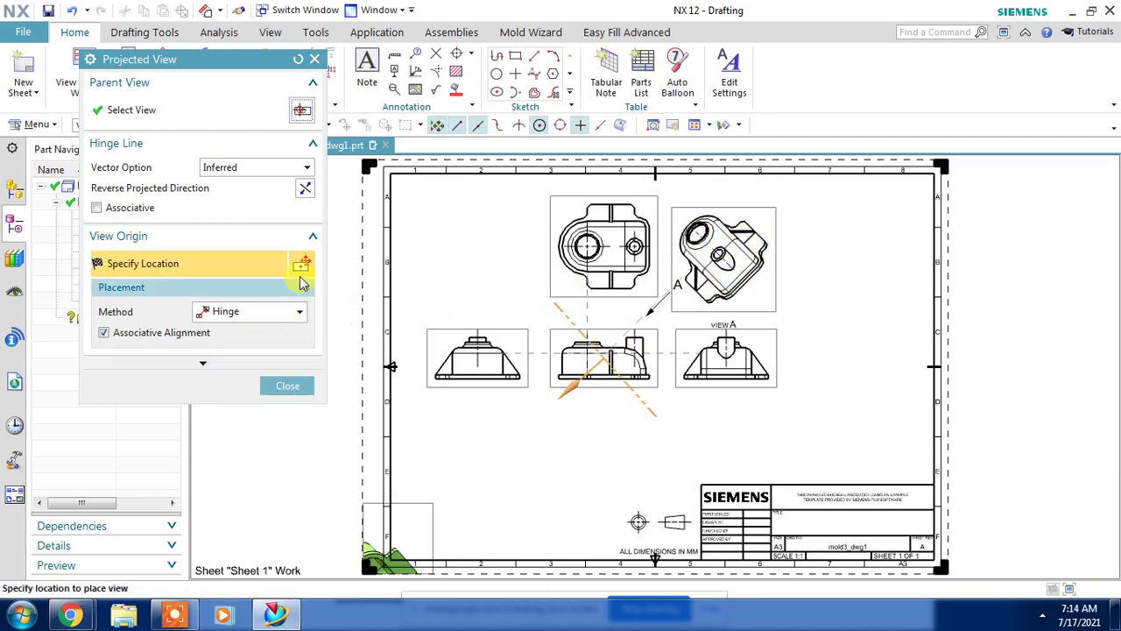
left_click(304, 190)
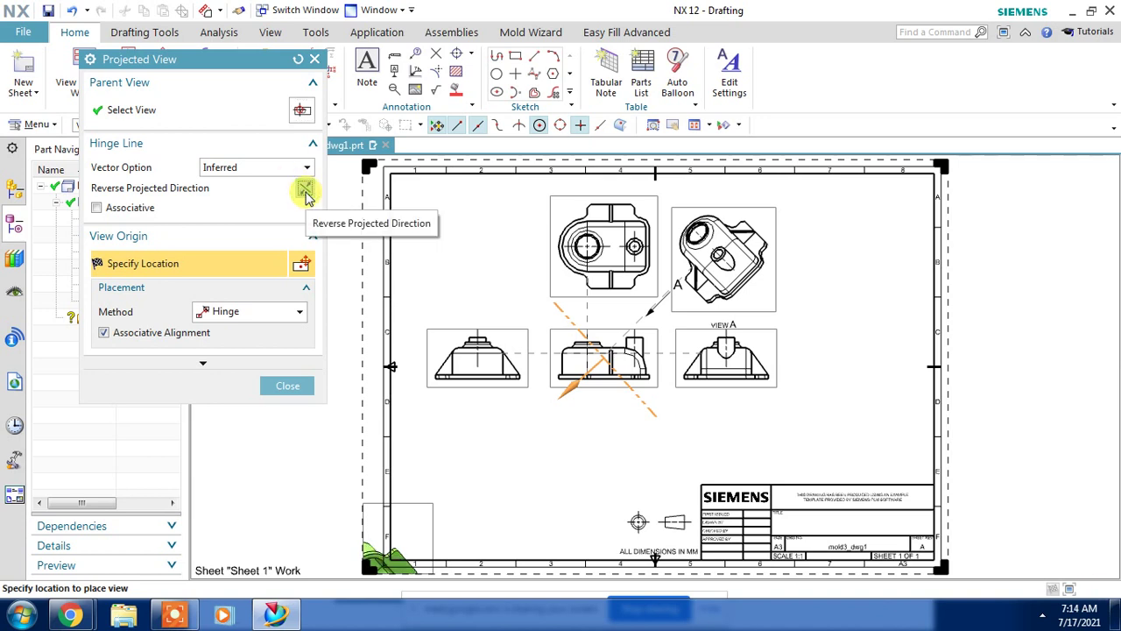
left_click(272, 384)
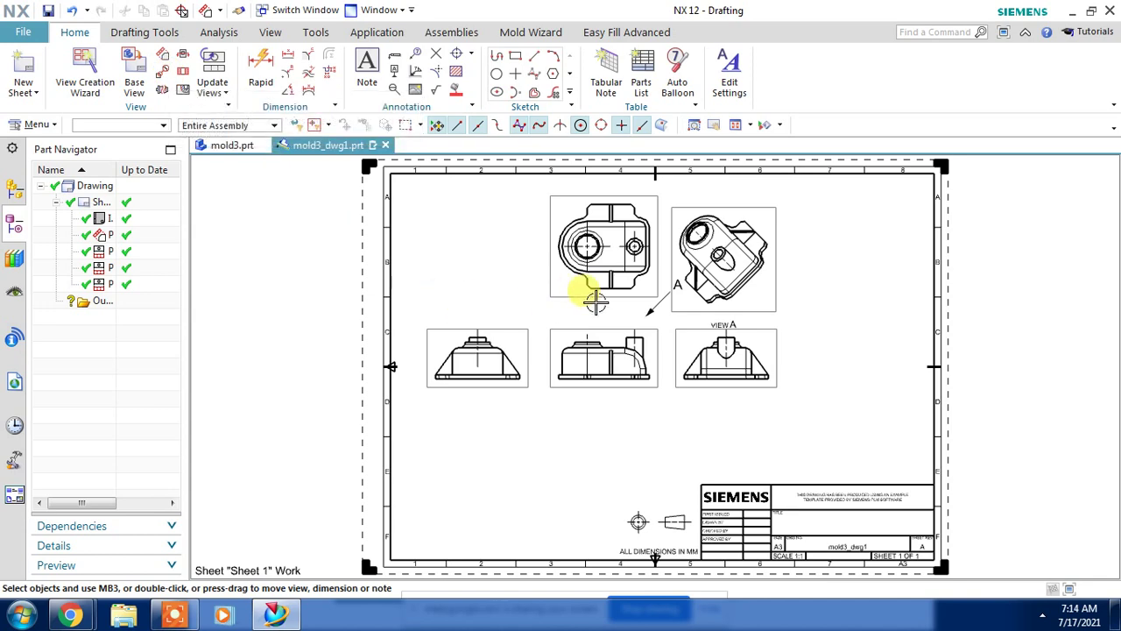
Draw a circular detail boundary around the small step on VIEW A.
scroll(745, 341, "up", 1)
scroll(656, 341, "up", 1)
scroll(658, 352, "up", 2)
scroll(659, 352, "up", 1)
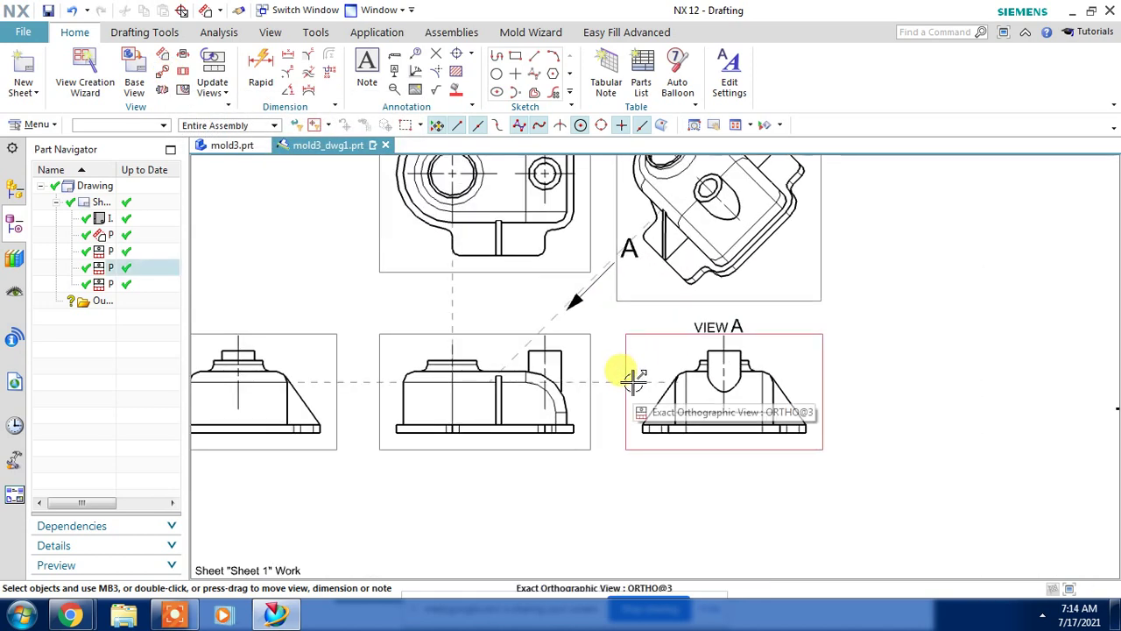
scroll(633, 379, "down", 1)
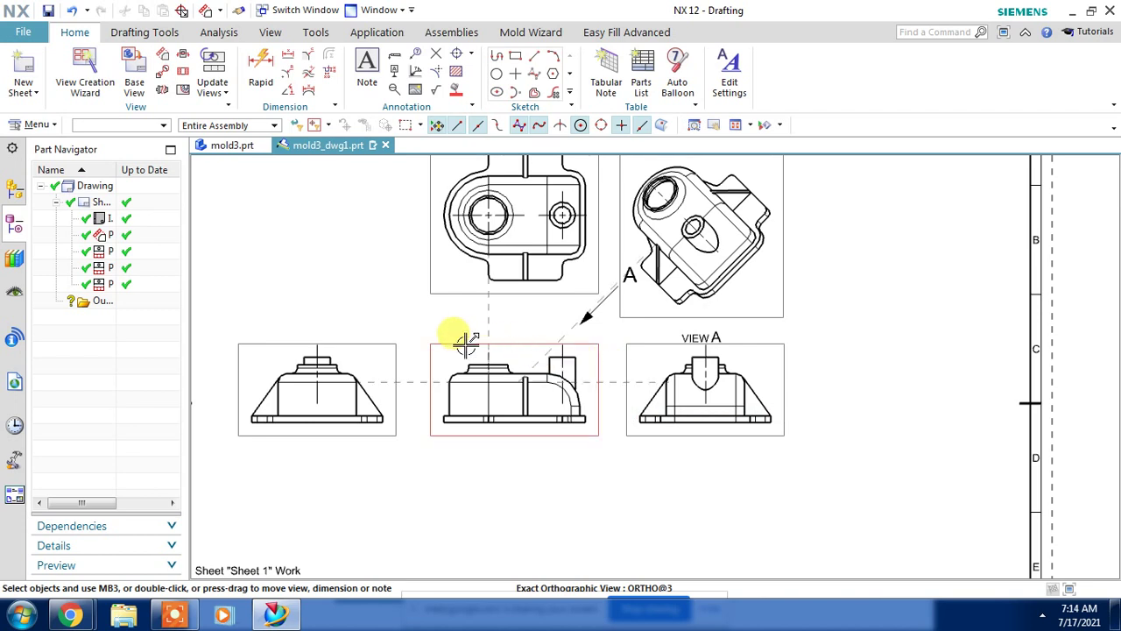
left_click(164, 75)
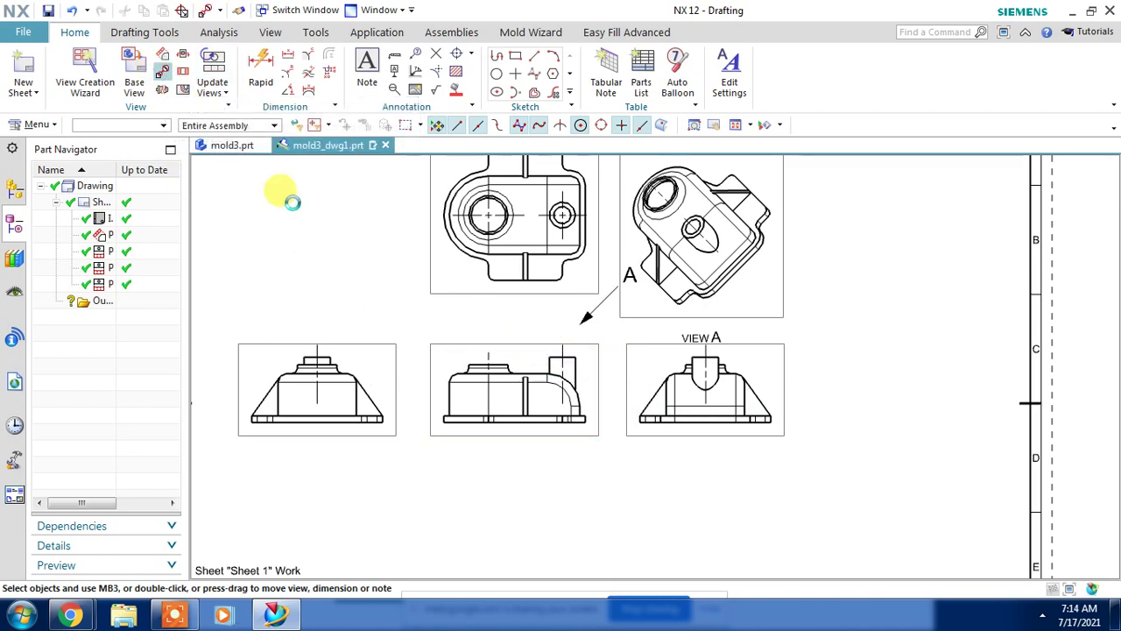
left_click(726, 366)
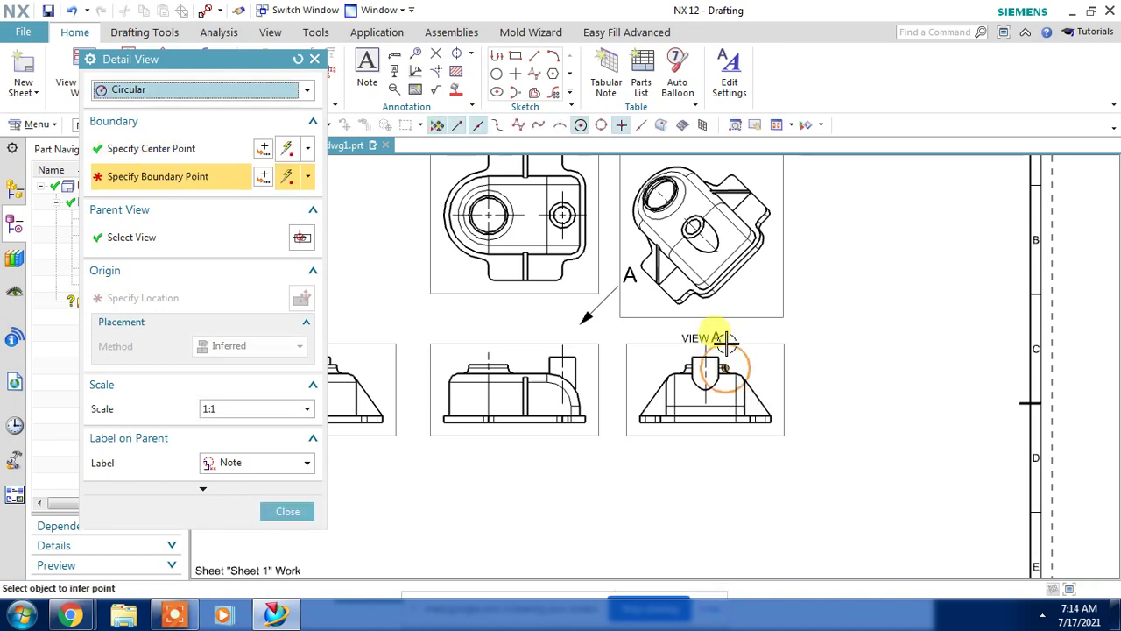
scroll(728, 349, "up", 2)
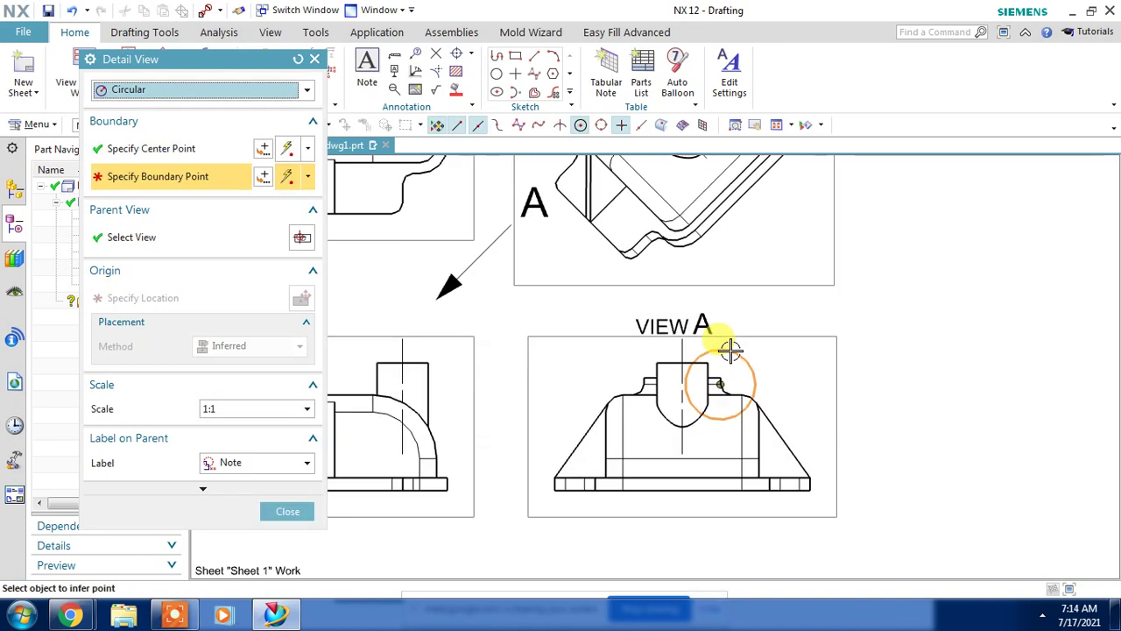
scroll(729, 348, "up", 2)
left_click(728, 349)
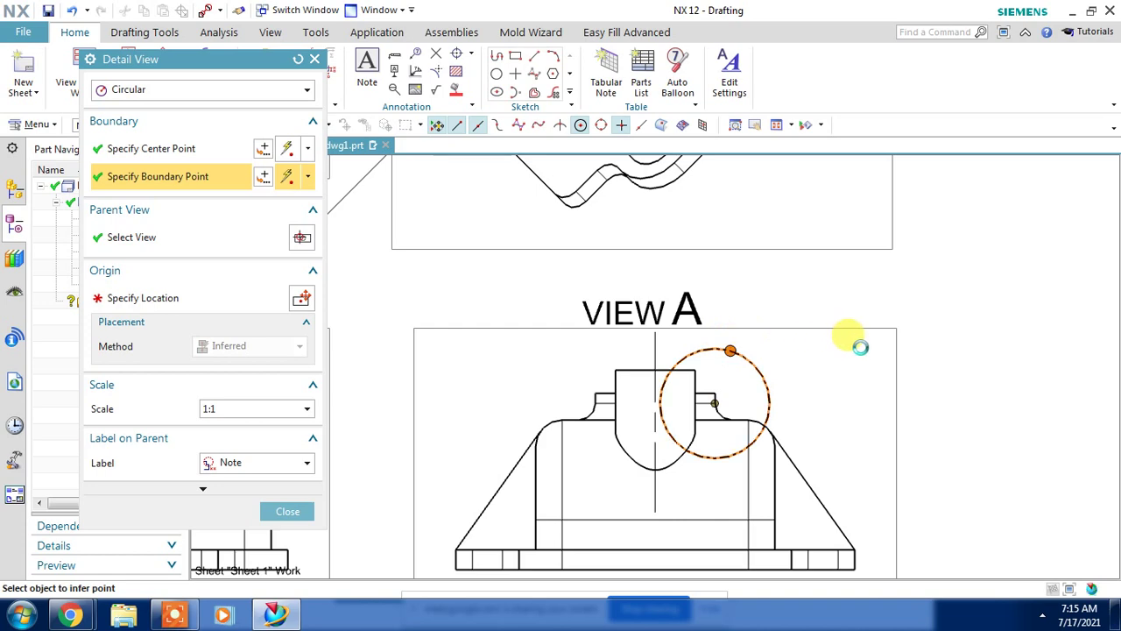
Place 1:1 detail view B right of the isometric view and close the dialog.
scroll(867, 344, "down", 3)
scroll(876, 343, "down", 1)
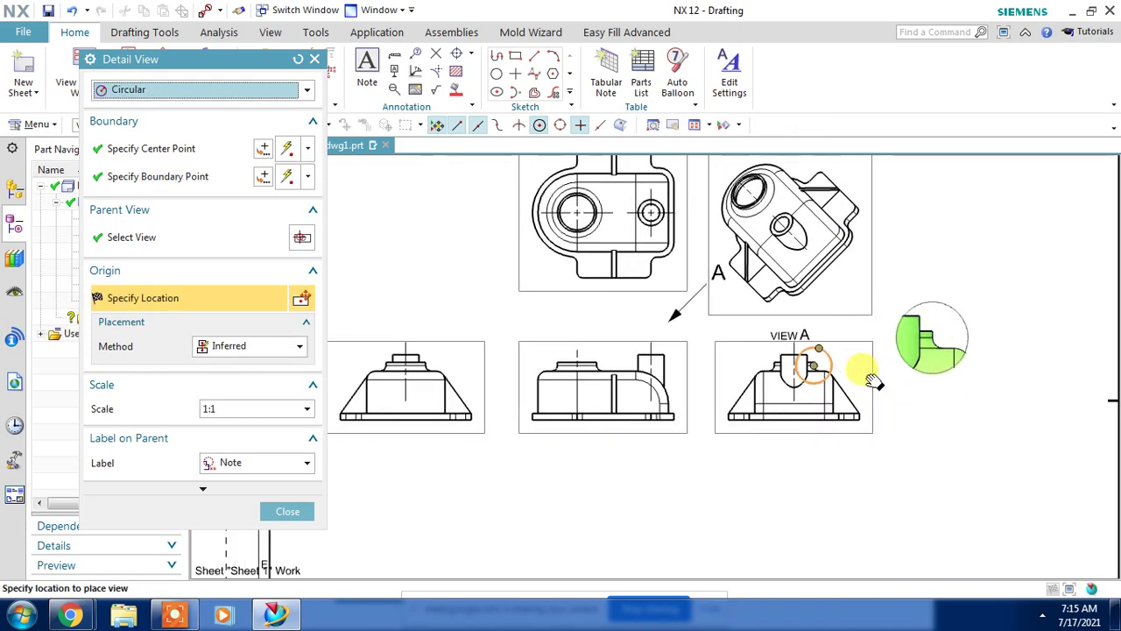
scroll(860, 363, "down", 1)
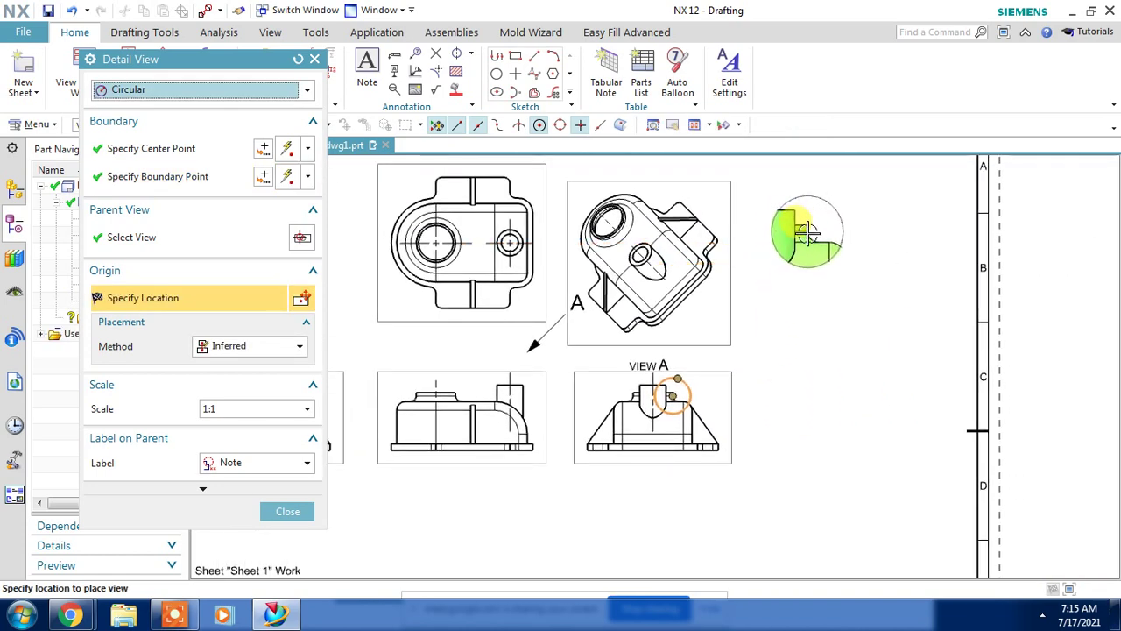
left_click(839, 233)
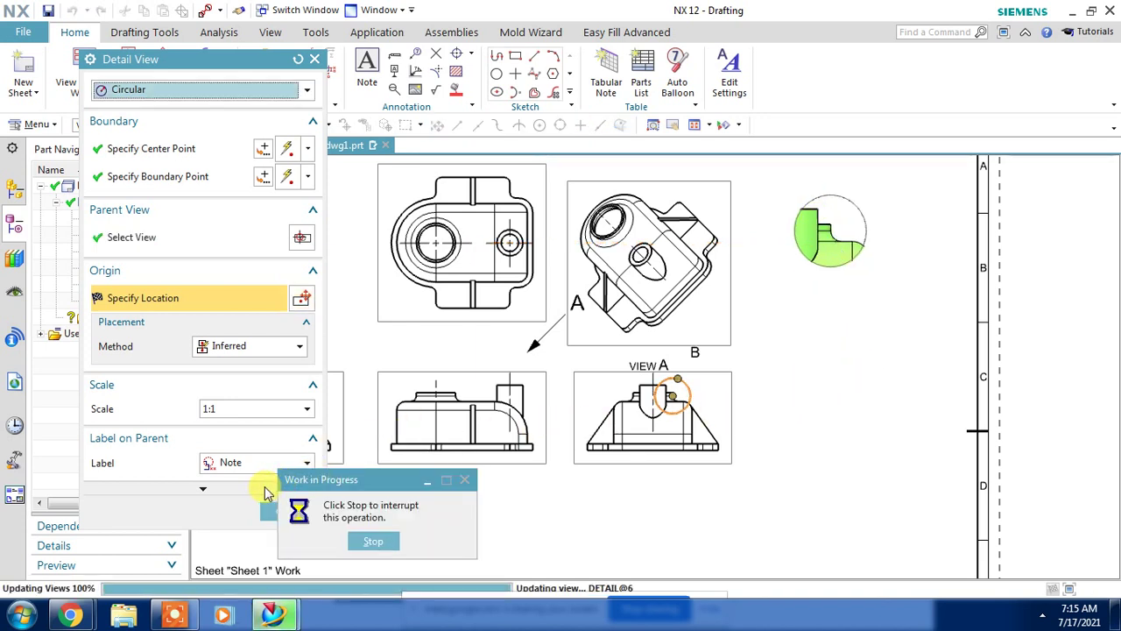
left_click(285, 511)
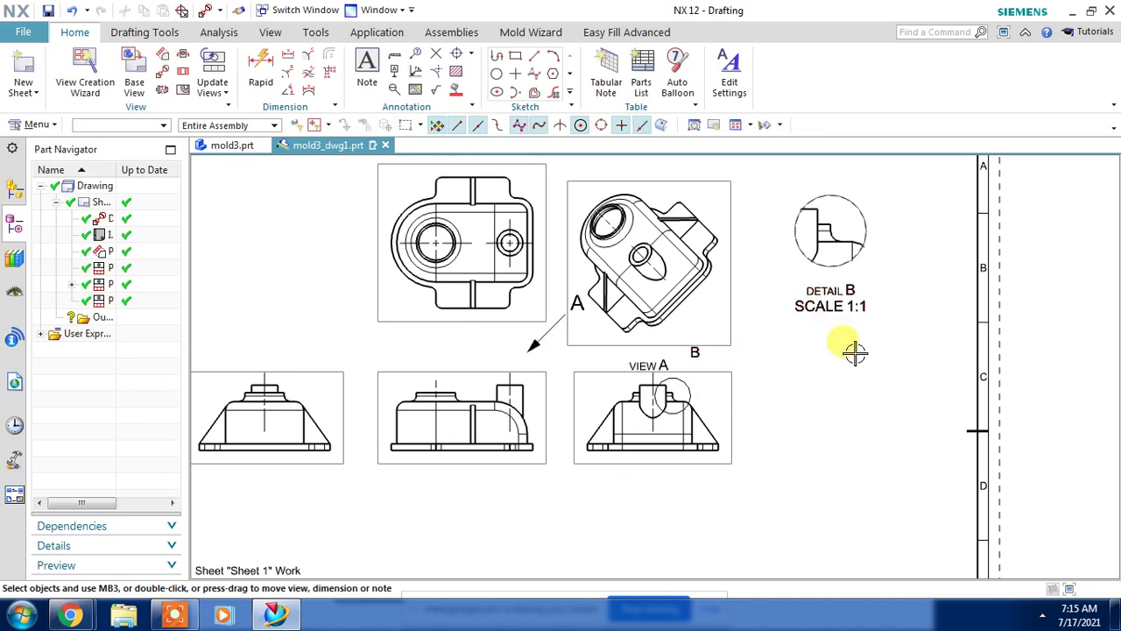
scroll(847, 356, "up", 1)
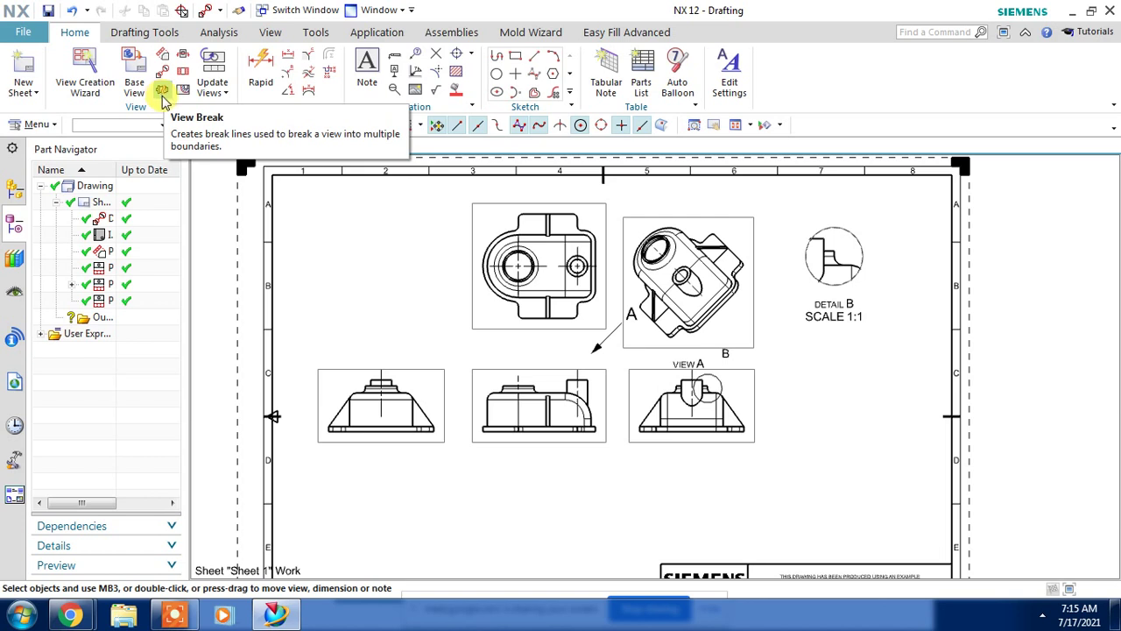
left_click(443, 368)
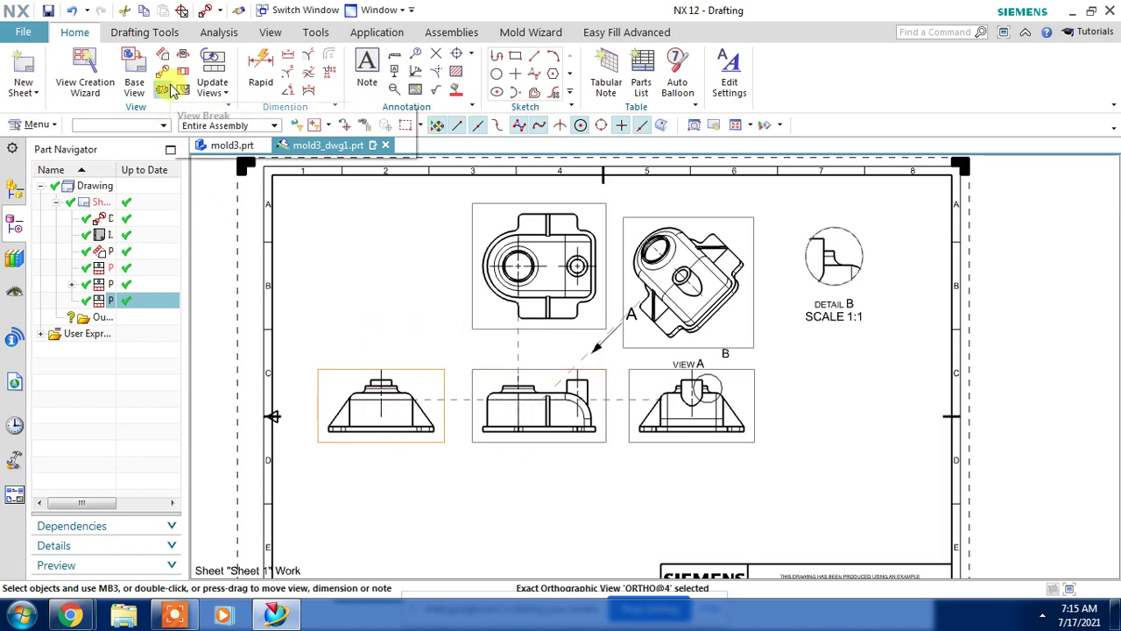
left_click(167, 89)
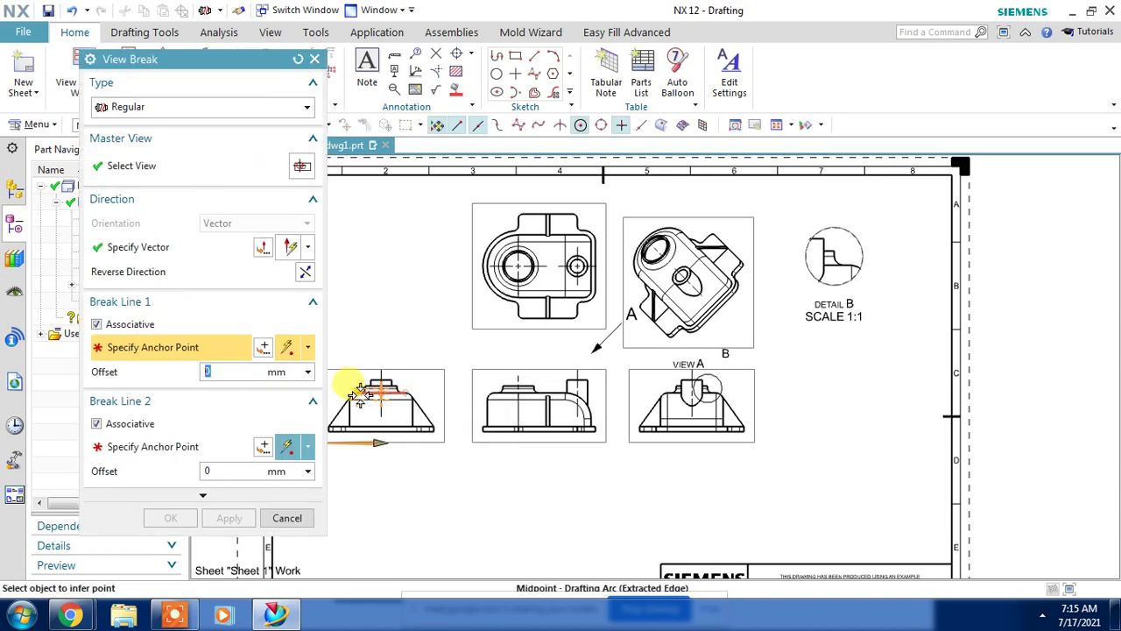
left_click(377, 386)
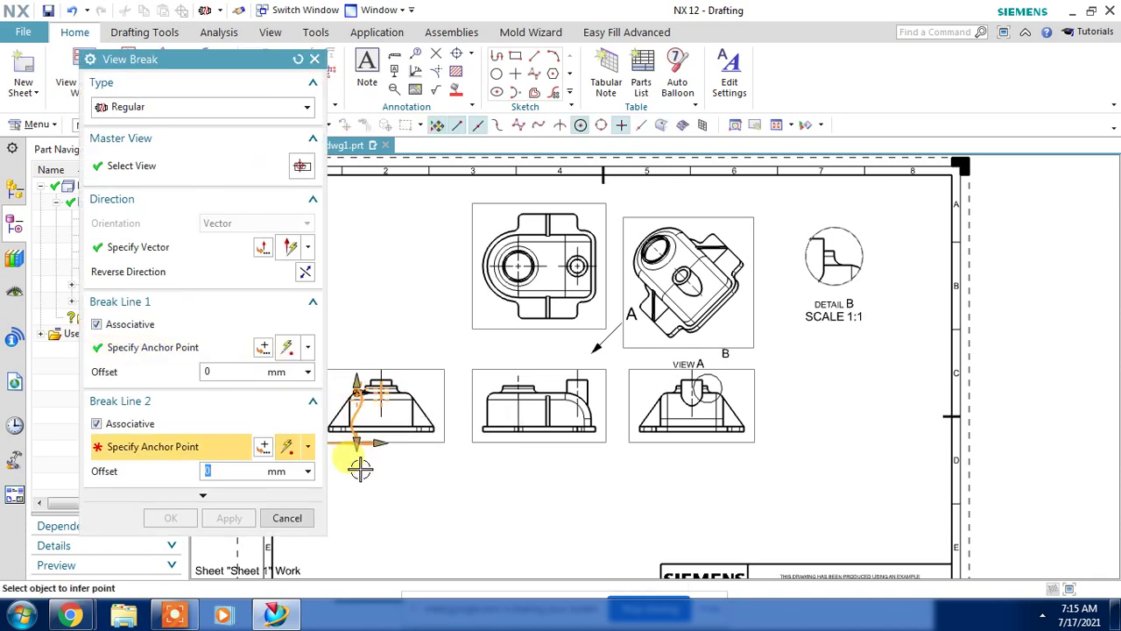
scroll(409, 470, "up", 1)
scroll(409, 471, "up", 1)
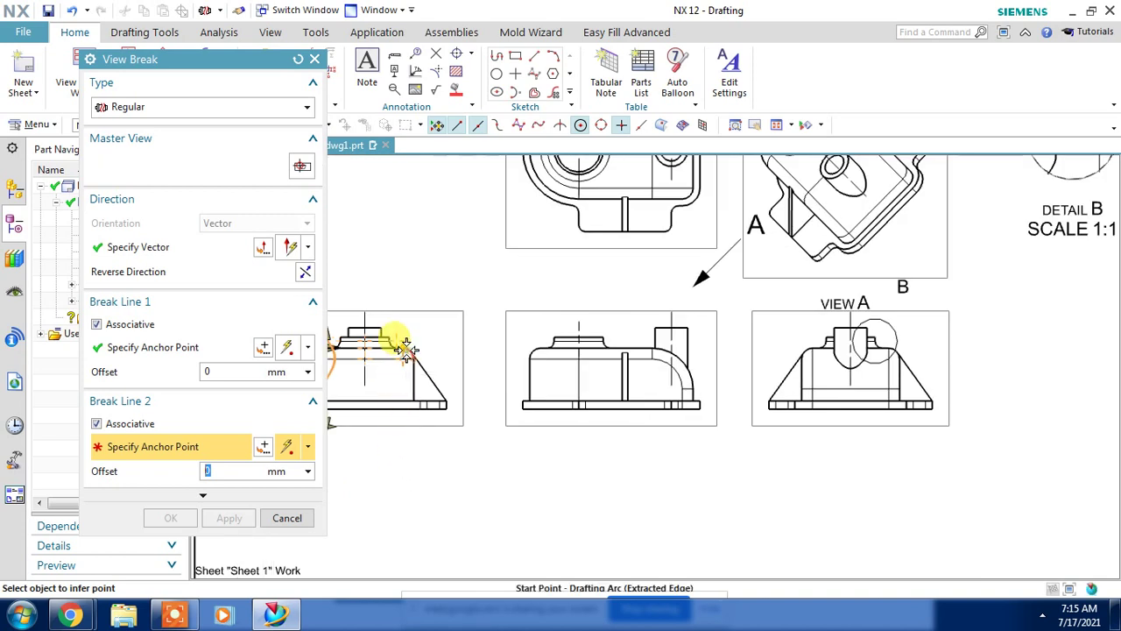
left_click(373, 427)
scroll(388, 448, "down", 2)
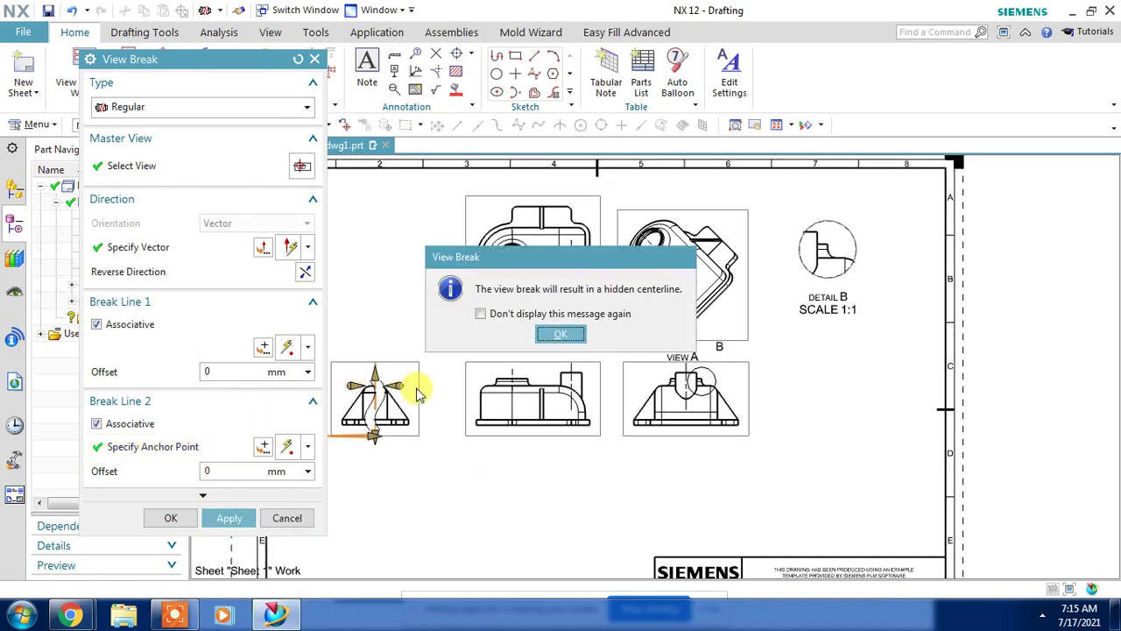
left_click(558, 337)
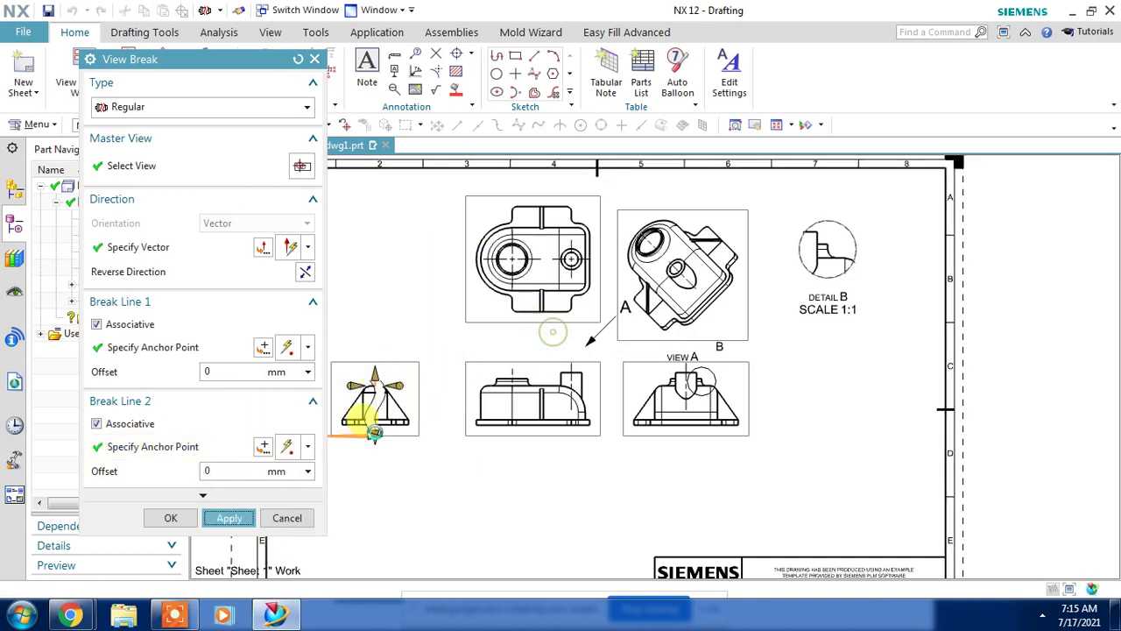
left_click(287, 517)
scroll(325, 430, "up", 1)
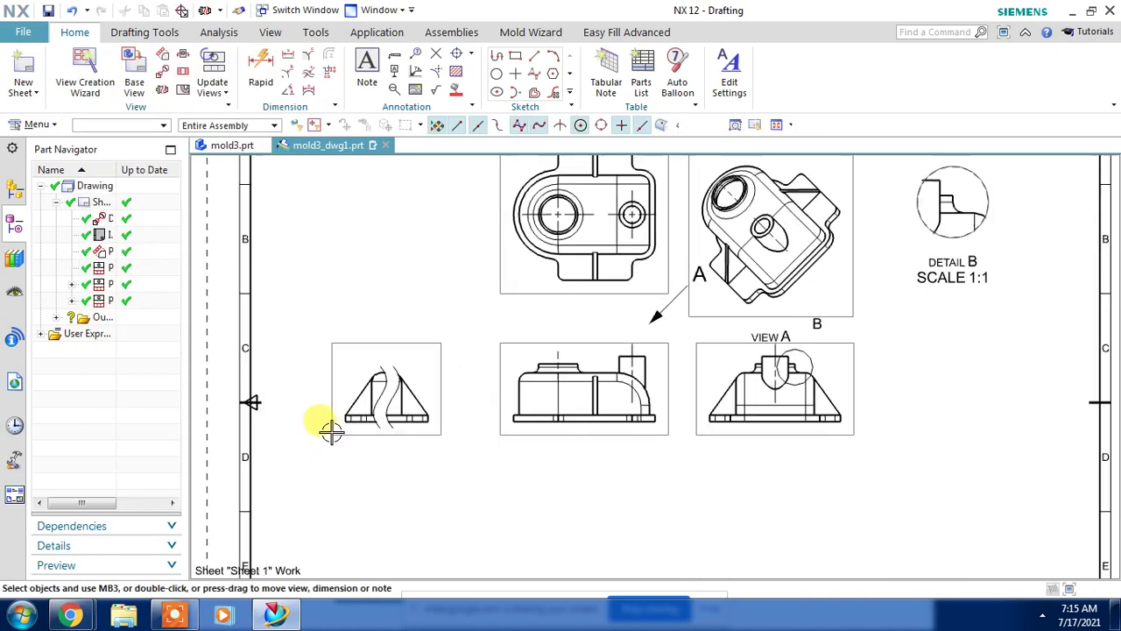
scroll(337, 425, "up", 1)
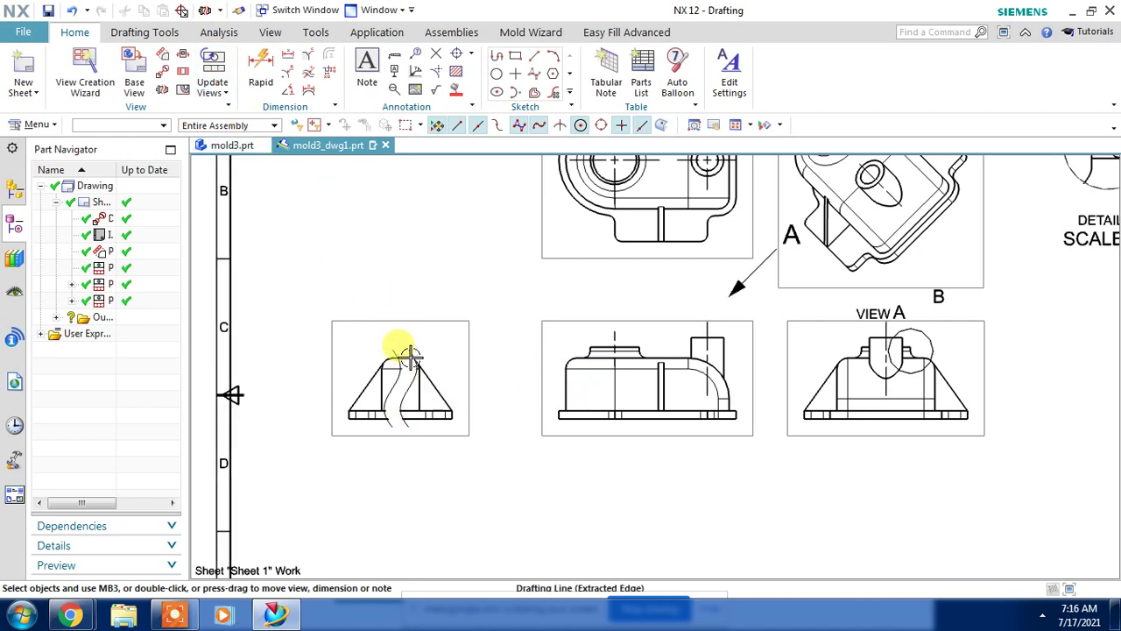
left_click(70, 12)
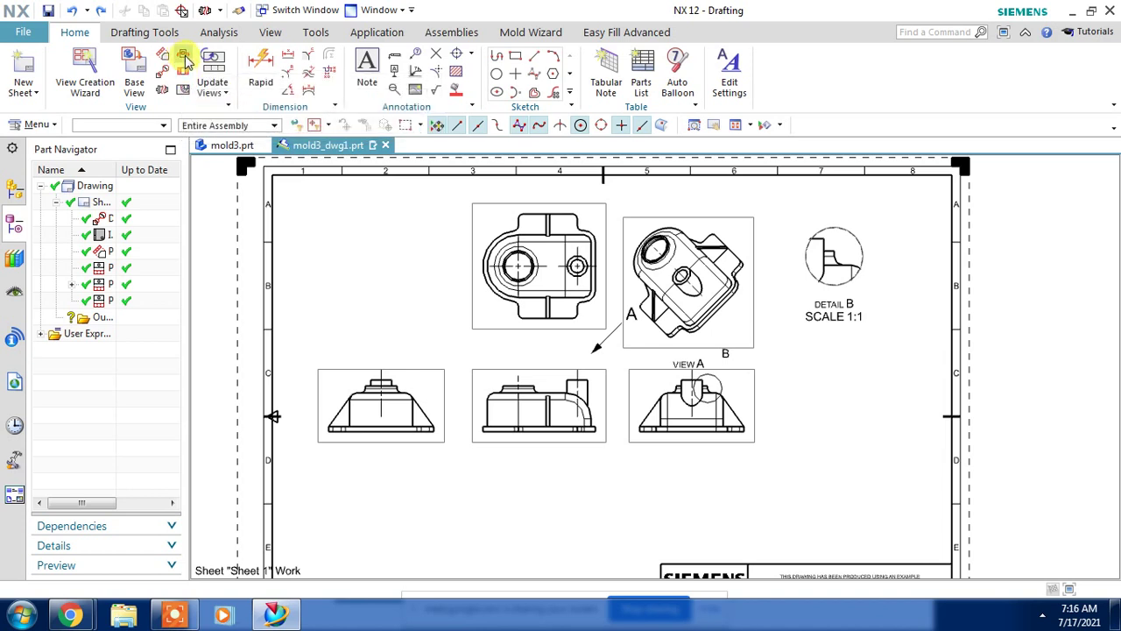
Draw a horizontal section line C–C across the top view through its hole centres.
left_click(183, 56)
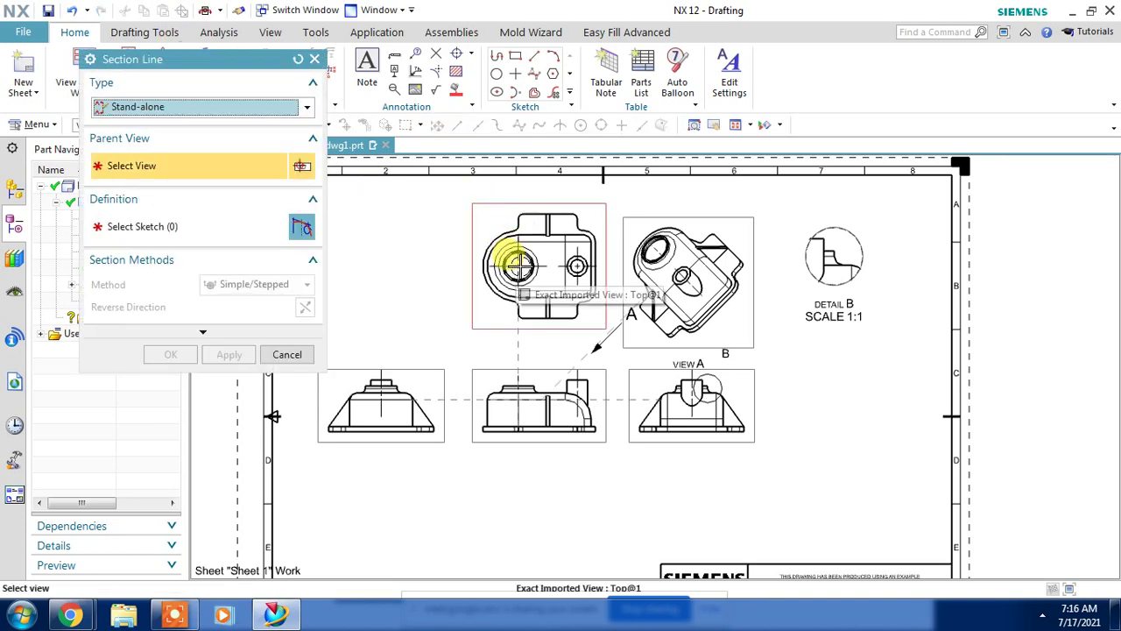
left_click(498, 202)
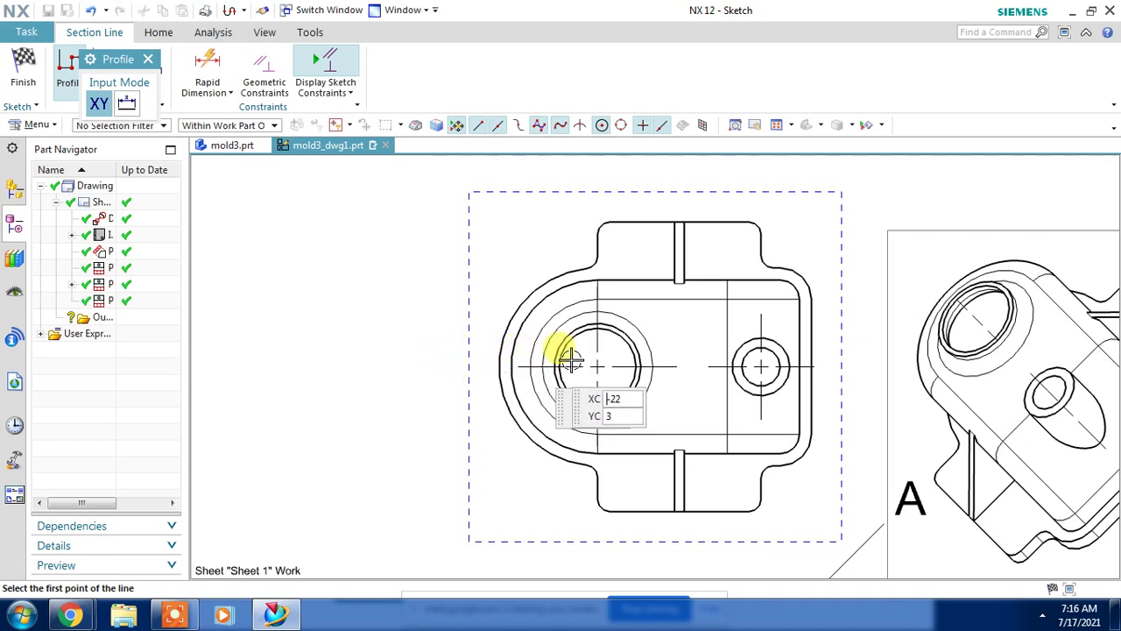
left_click(444, 366)
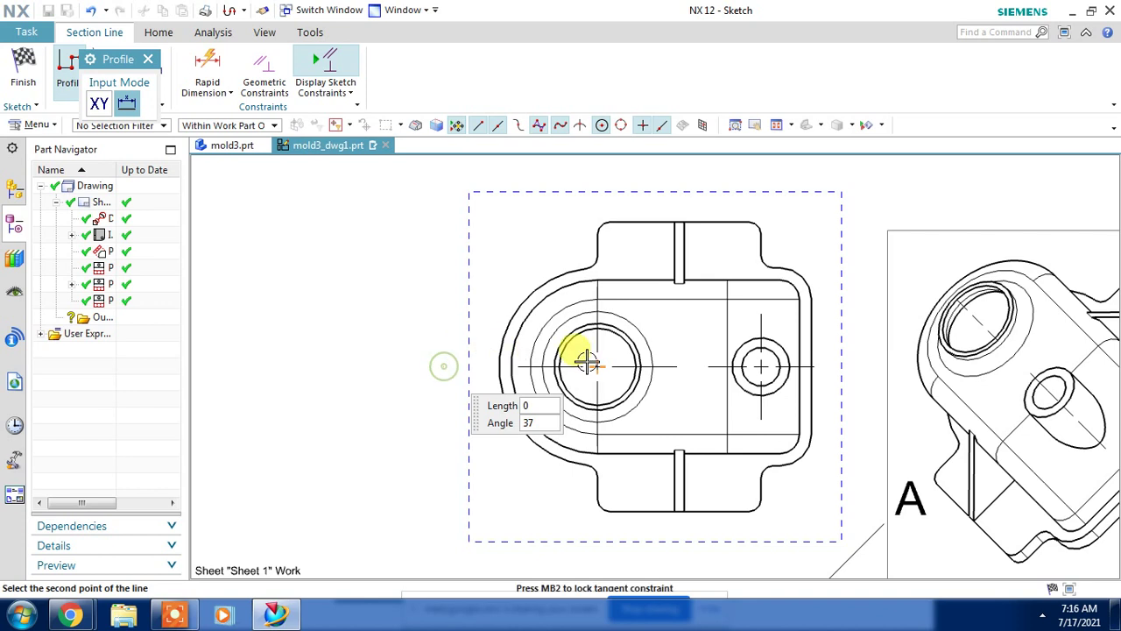
left_click(860, 366)
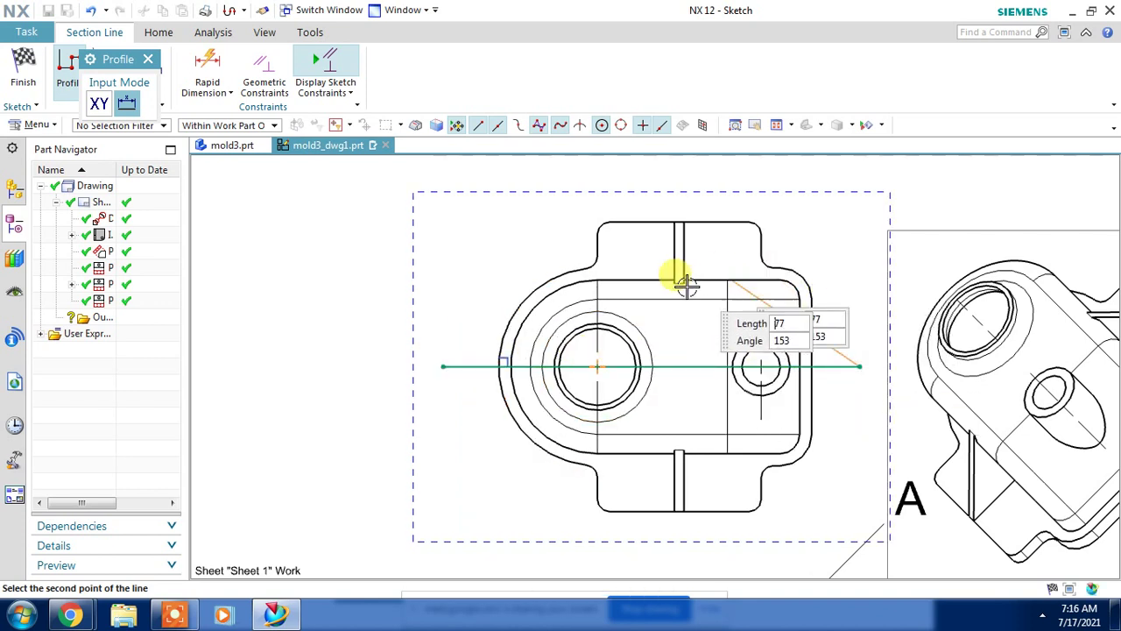
left_click(23, 66)
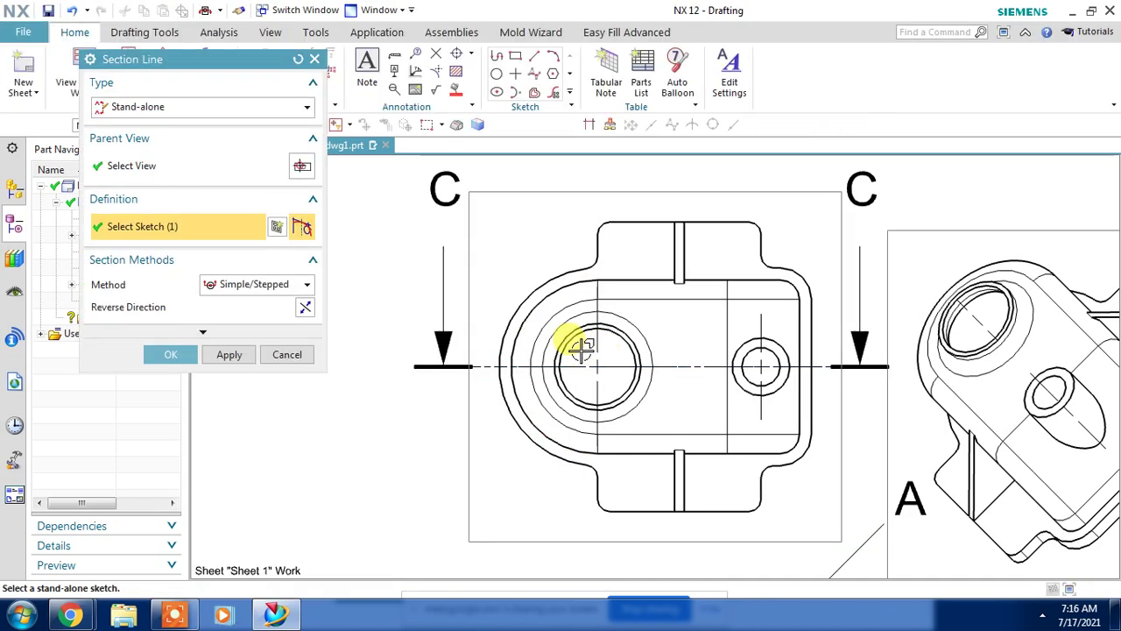
scroll(582, 350, "up", 1)
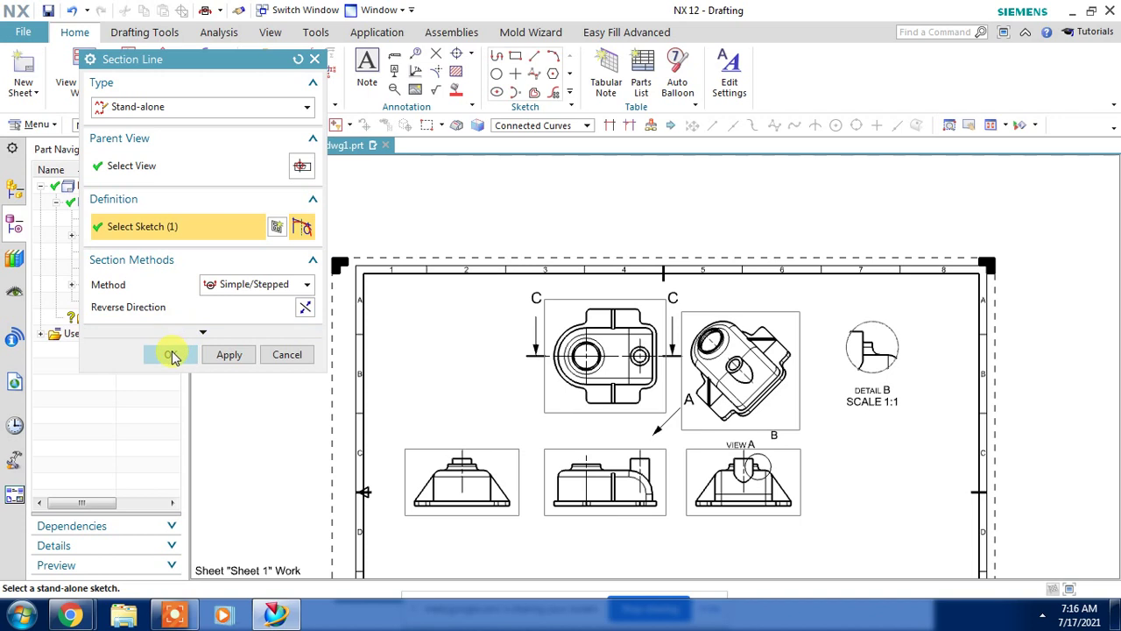
left_click(304, 309)
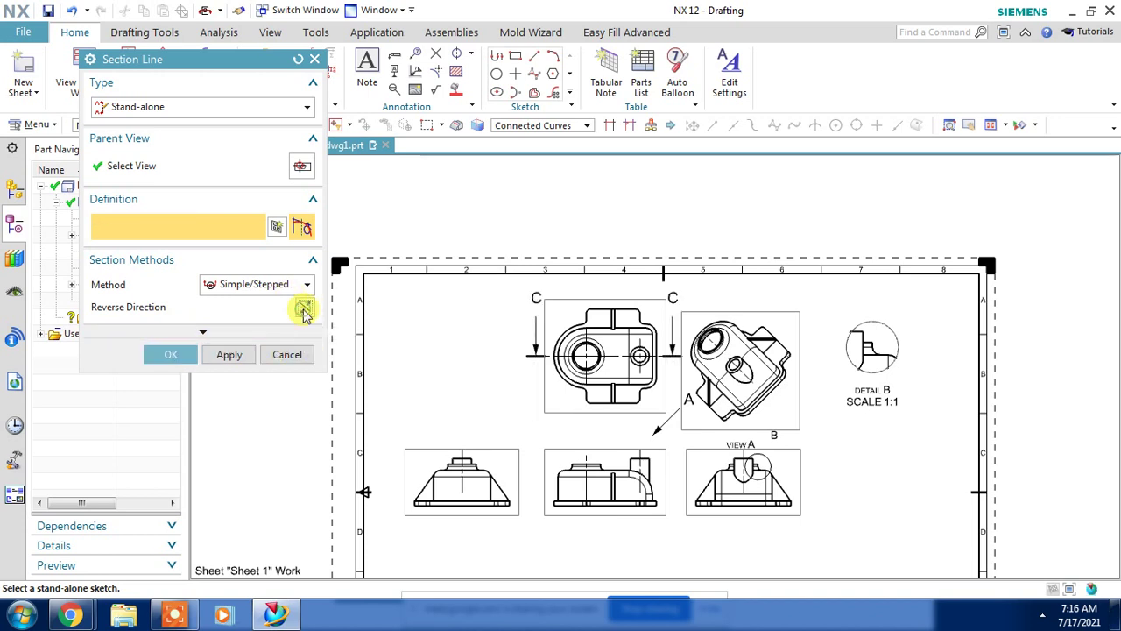
left_click(304, 309)
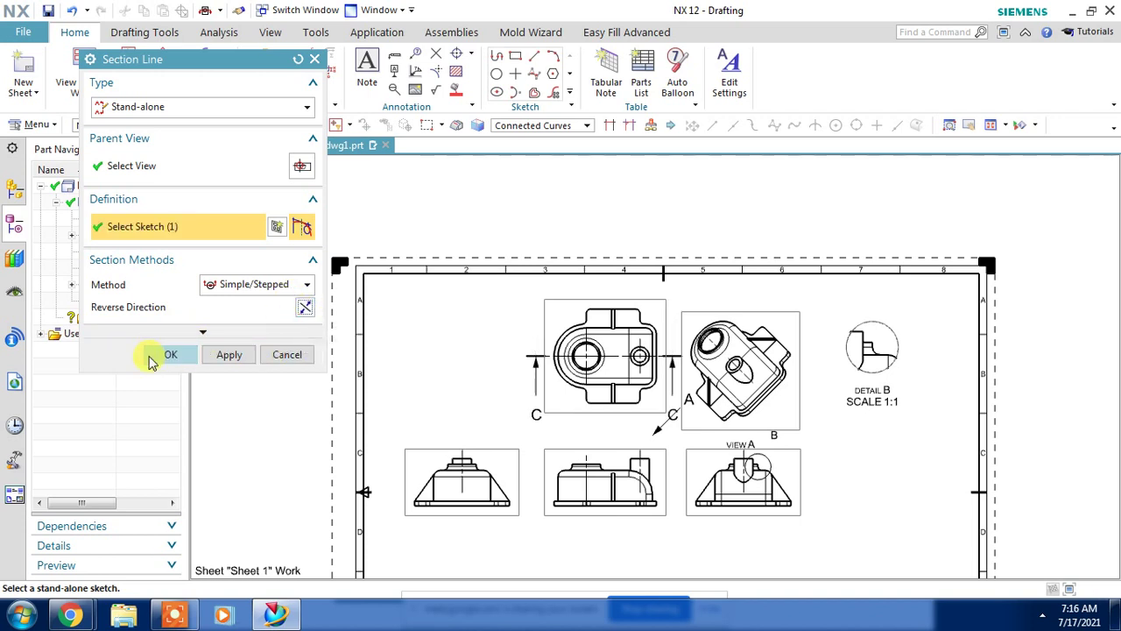
left_click(150, 354)
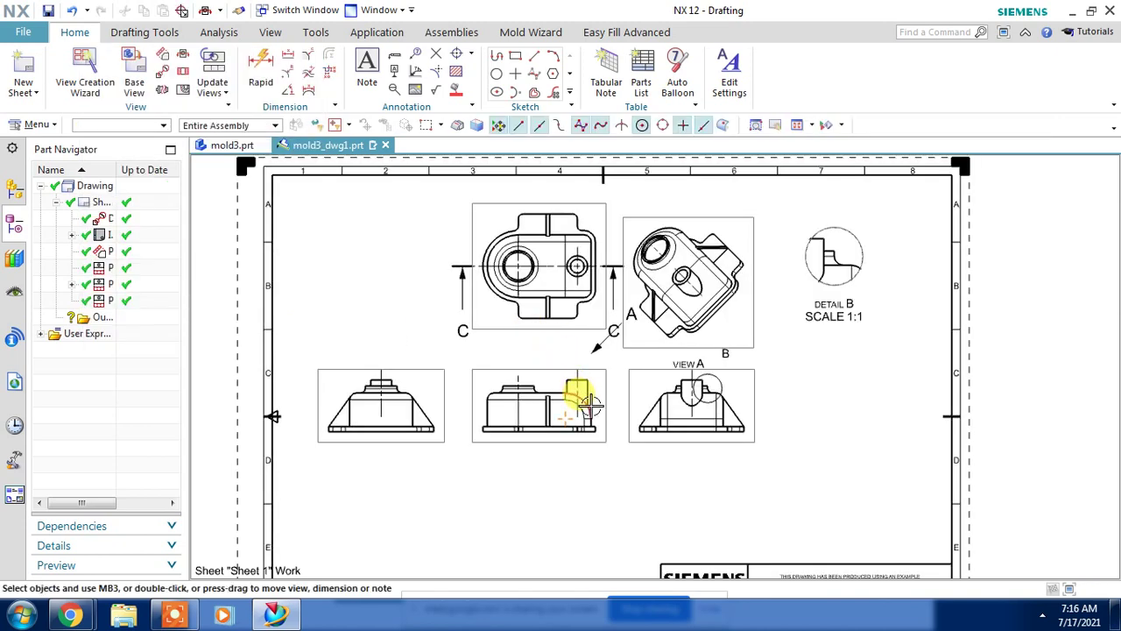
left_click(183, 75)
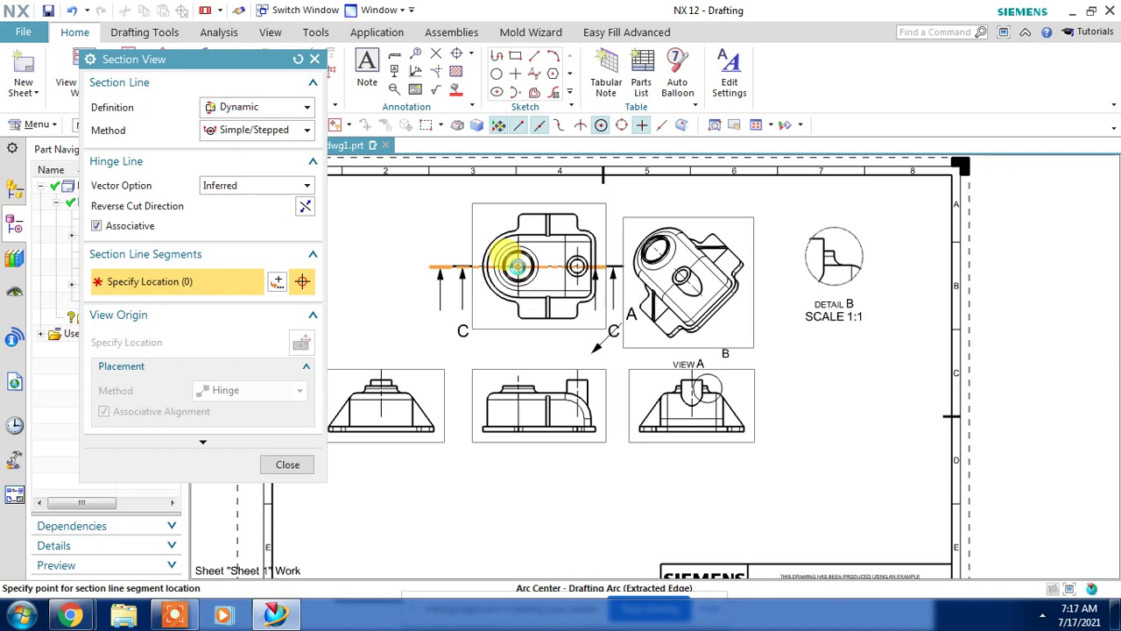
Cut SECTION D-D through the top view's large hole centre and place it below the front view.
left_click(518, 265)
middle_click(545, 473)
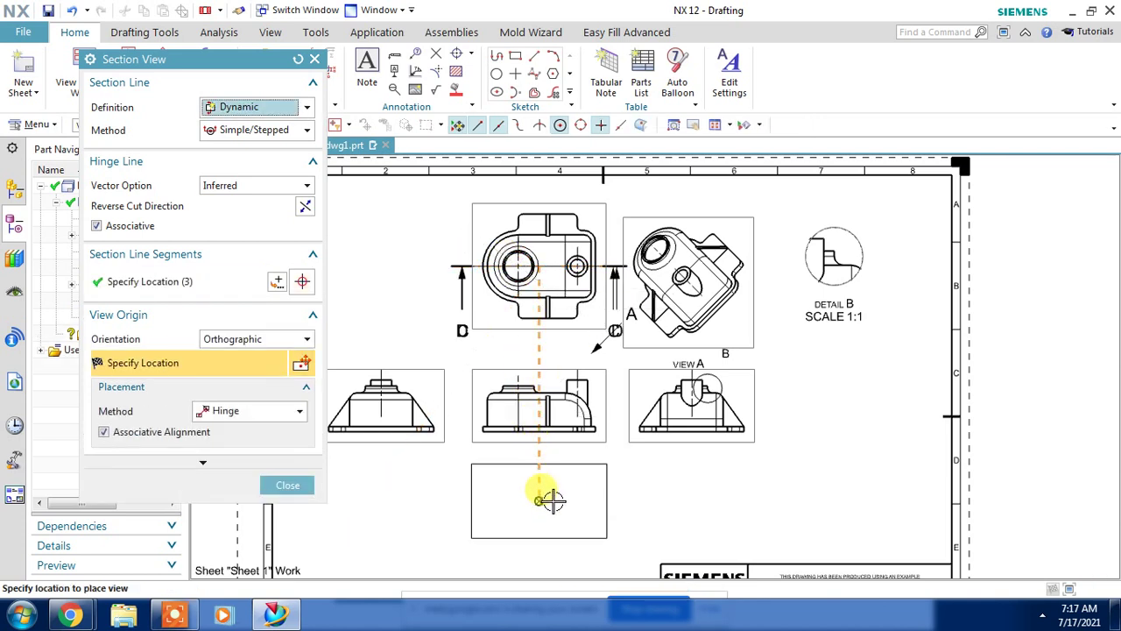
left_click(547, 500)
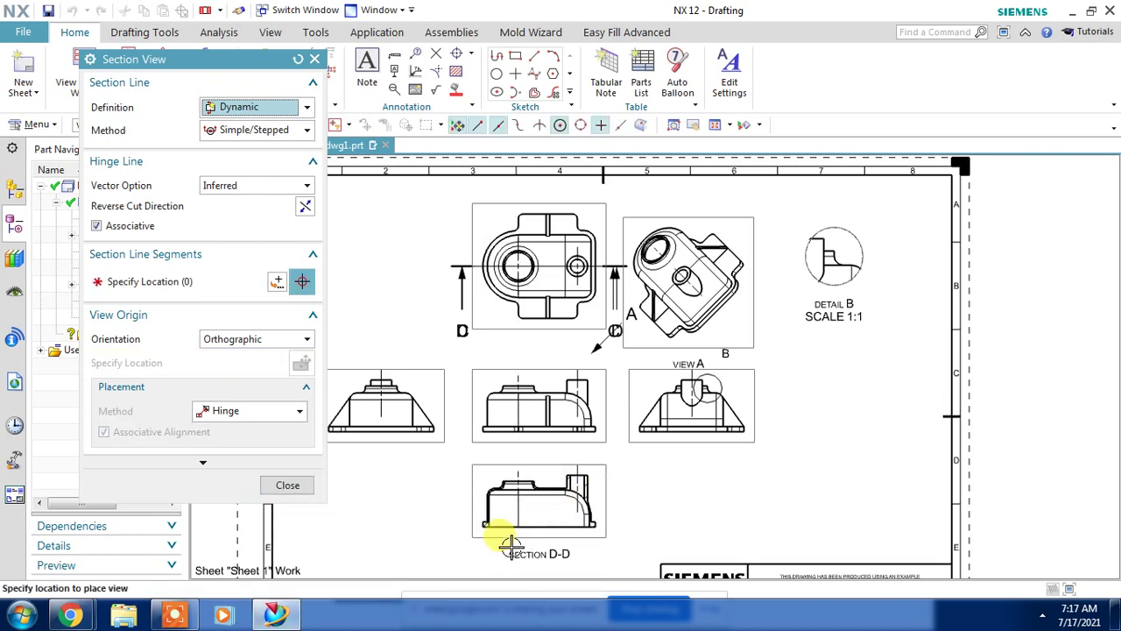
scroll(501, 533, "up", 3)
scroll(506, 535, "up", 4)
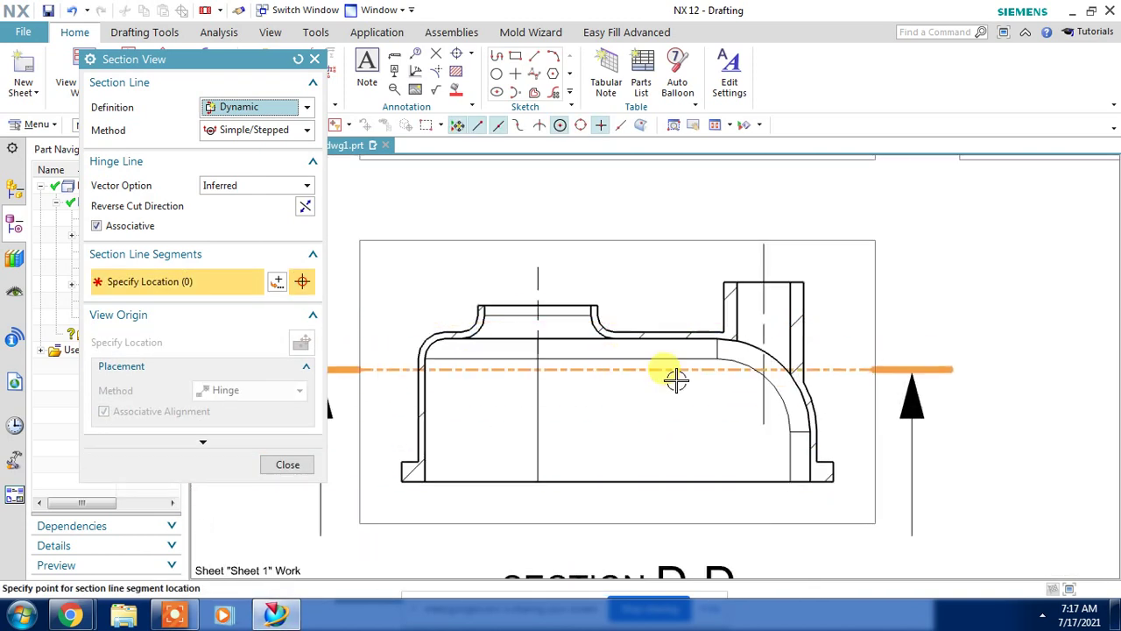
scroll(696, 434, "down", 4)
scroll(726, 423, "down", 1)
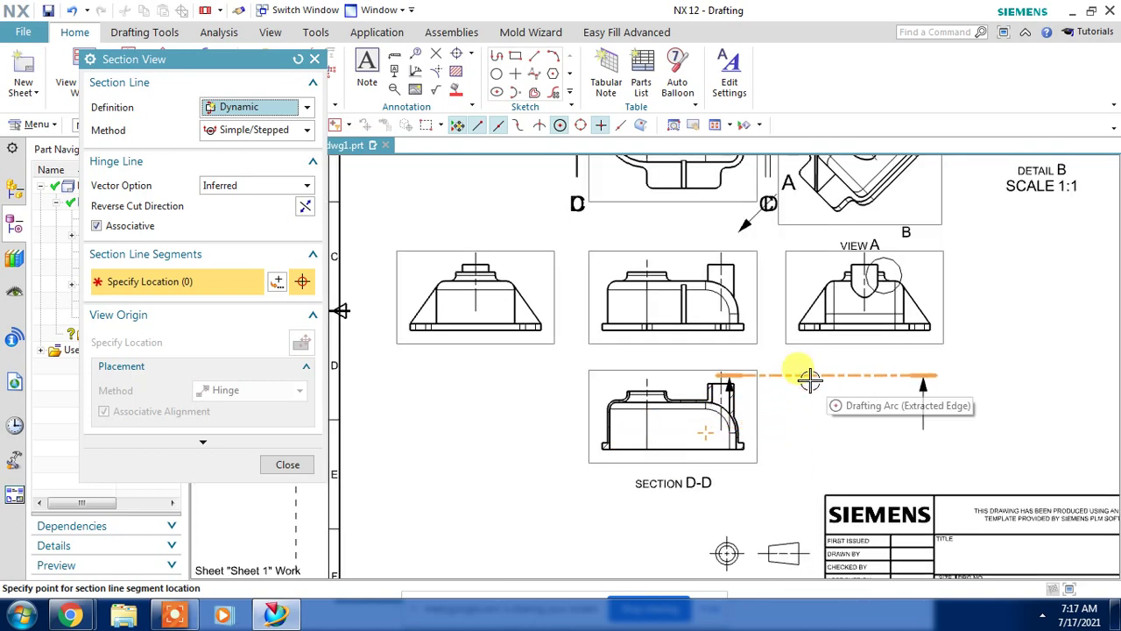
Cut SECTION E-E vertically through the front view's arc centre and place it right of VIEW A.
left_click(646, 271)
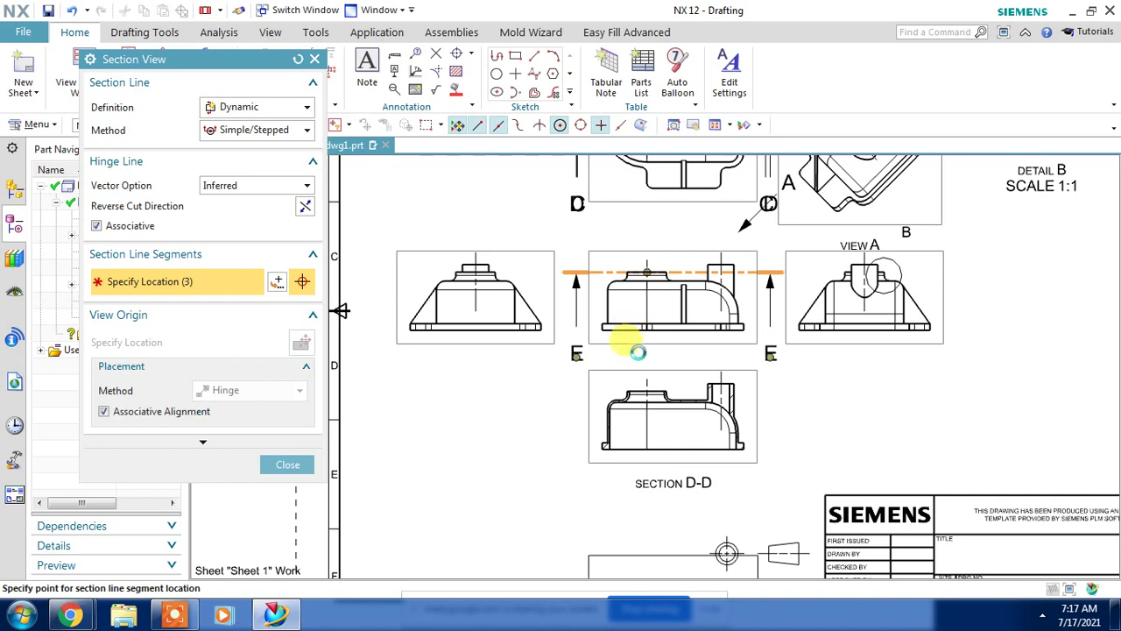
middle_click(623, 355)
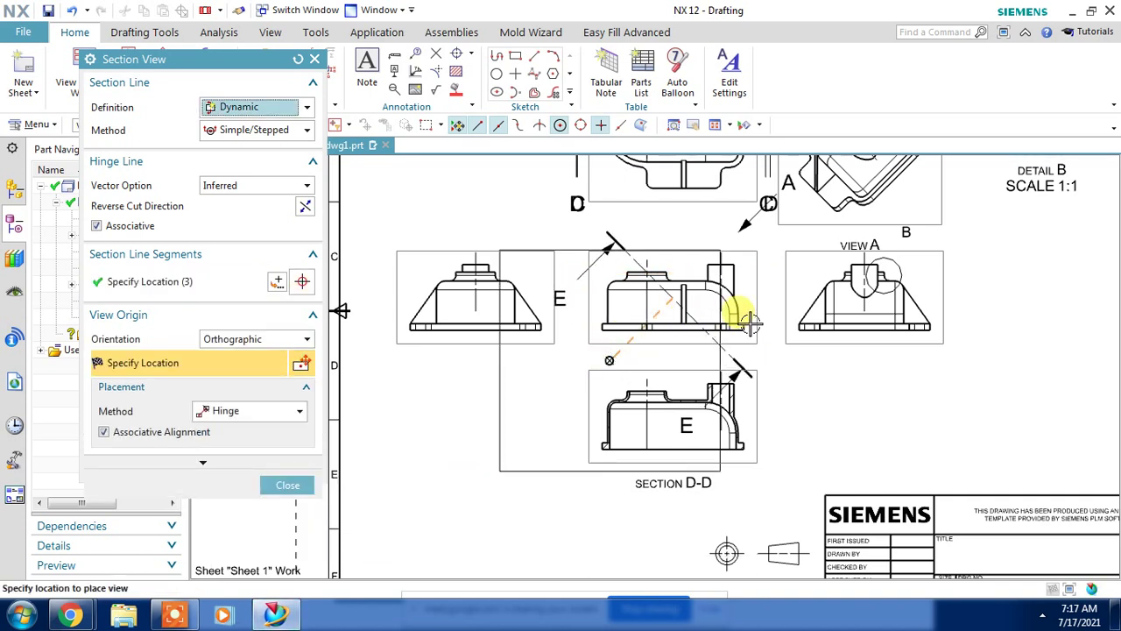
left_click(1039, 295)
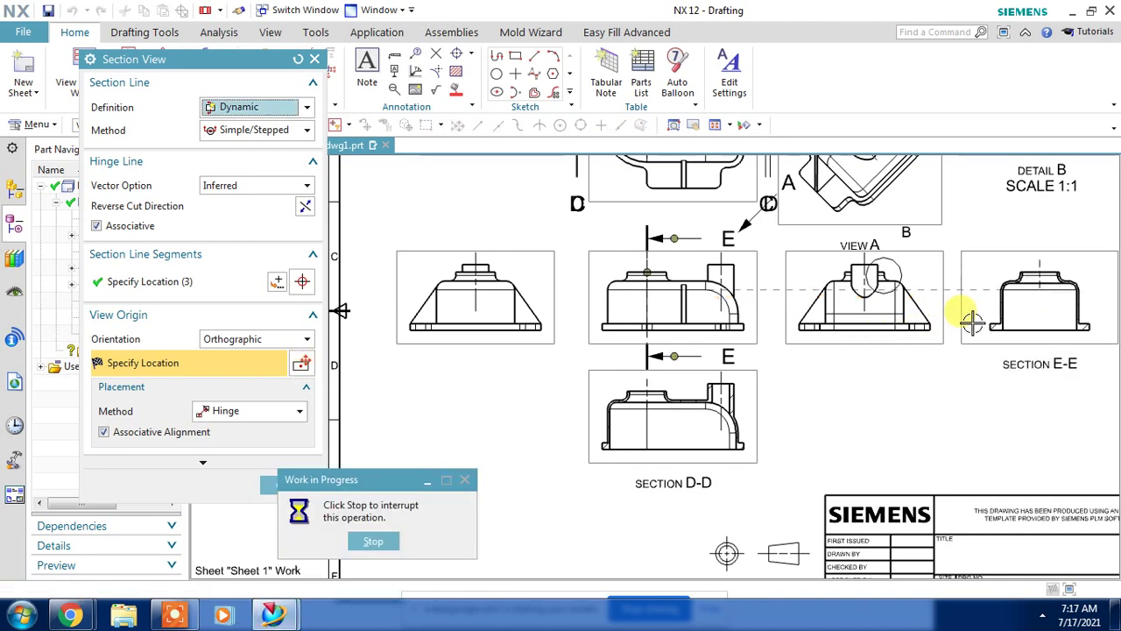
scroll(826, 318, "right", 5)
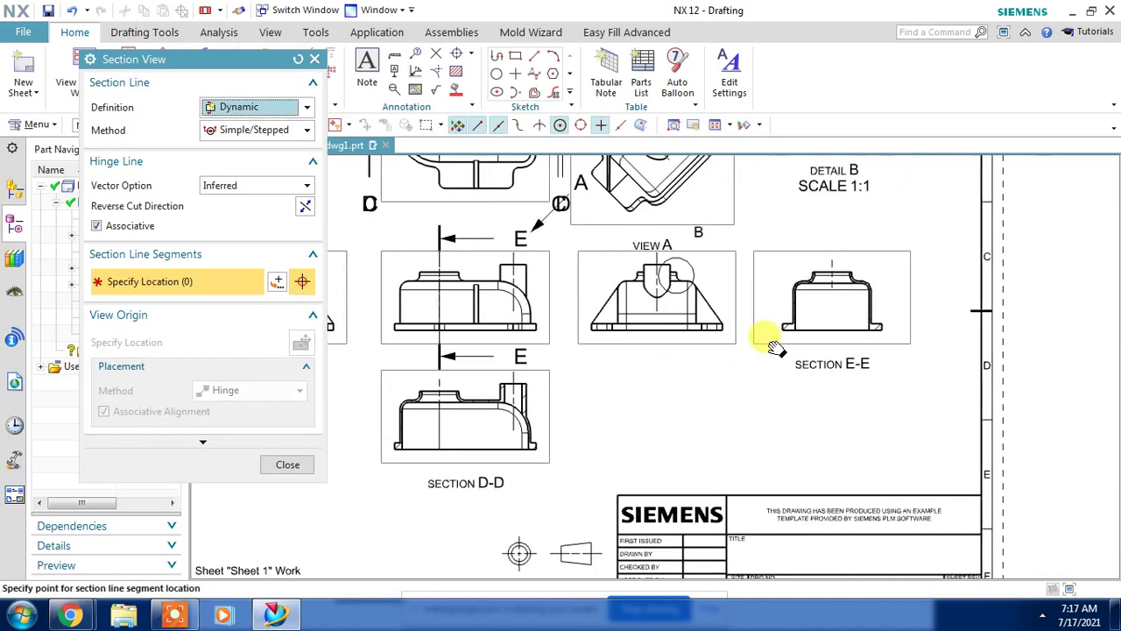
scroll(674, 338, "up", 2)
scroll(724, 271, "up", 2)
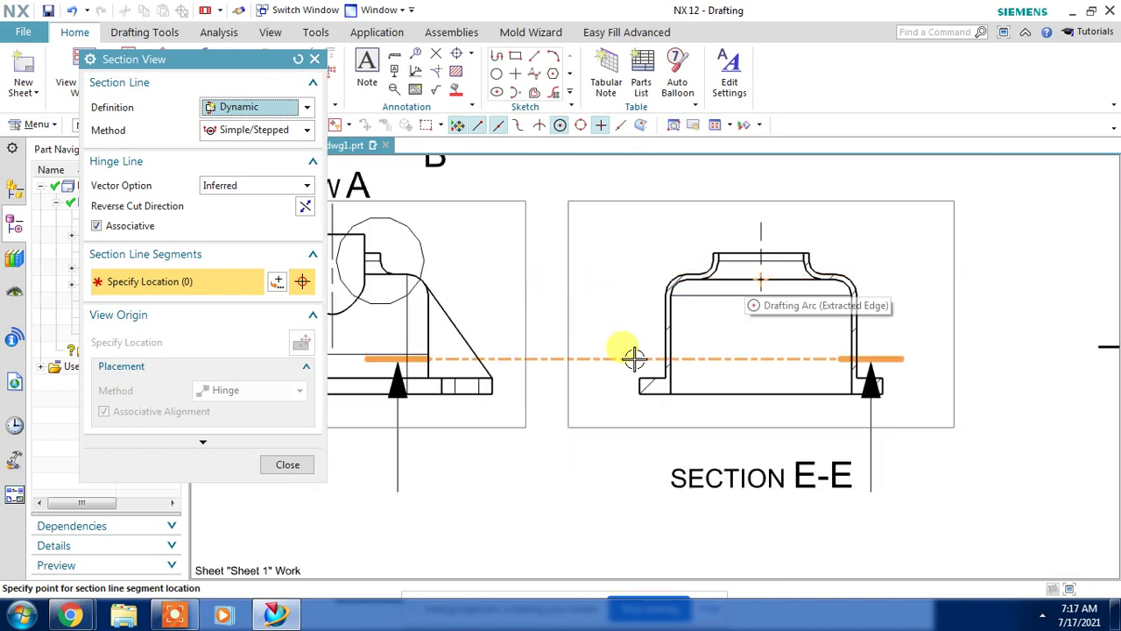
left_click(274, 473)
scroll(613, 438, "down", 2)
Start a break-out section on the top view with its base point on an edge.
scroll(701, 412, "down", 1)
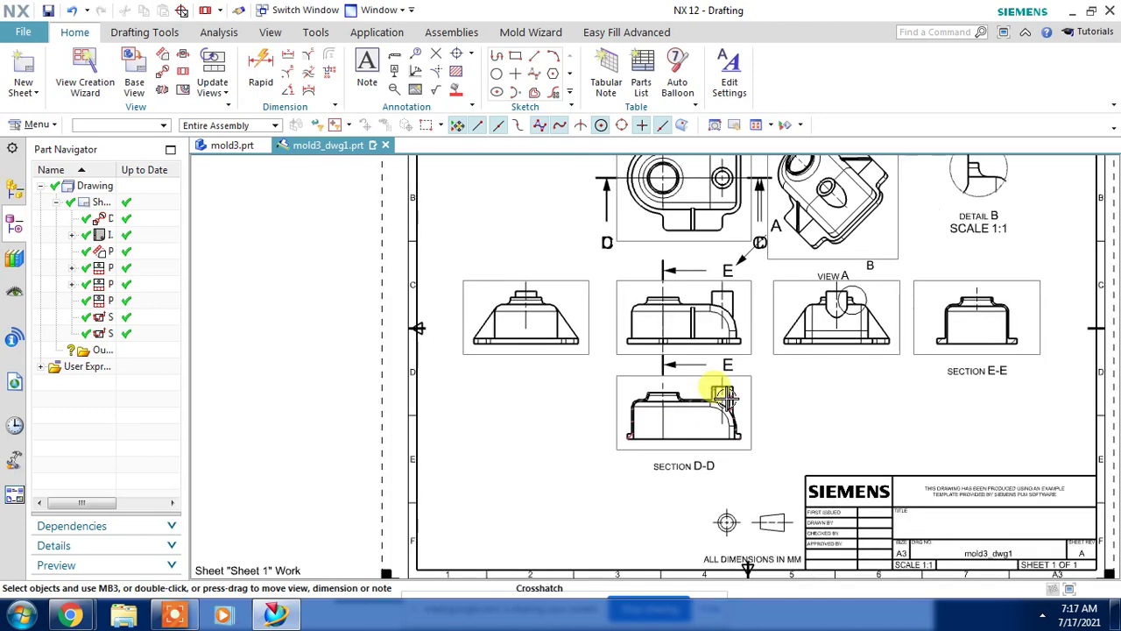
scroll(845, 281, "down", 1)
scroll(858, 263, "up", 2)
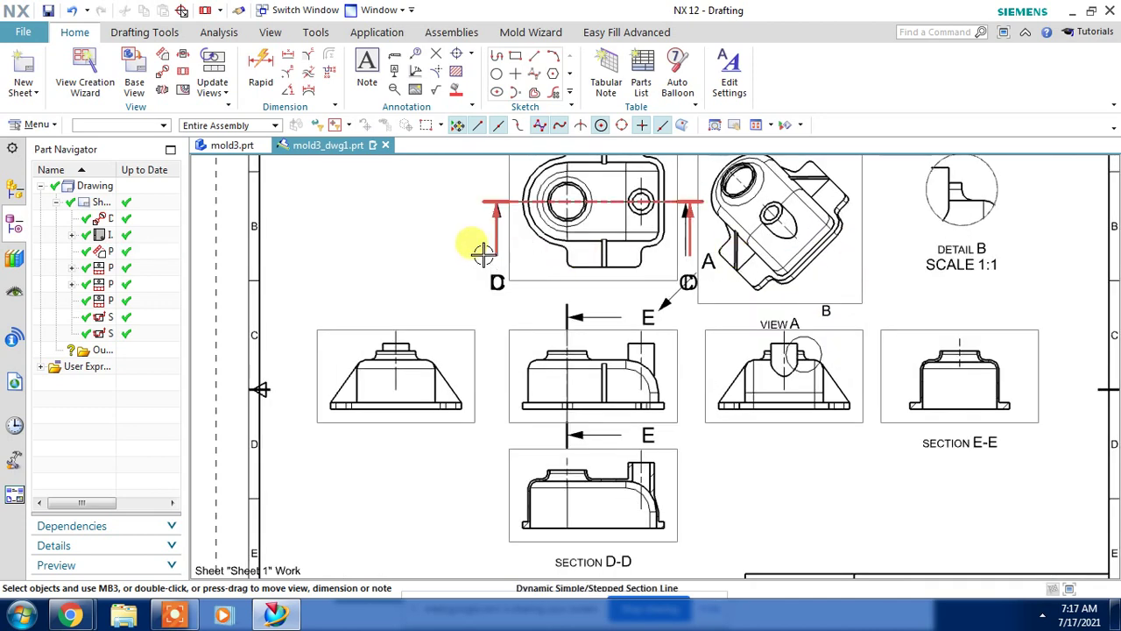
left_click(182, 90)
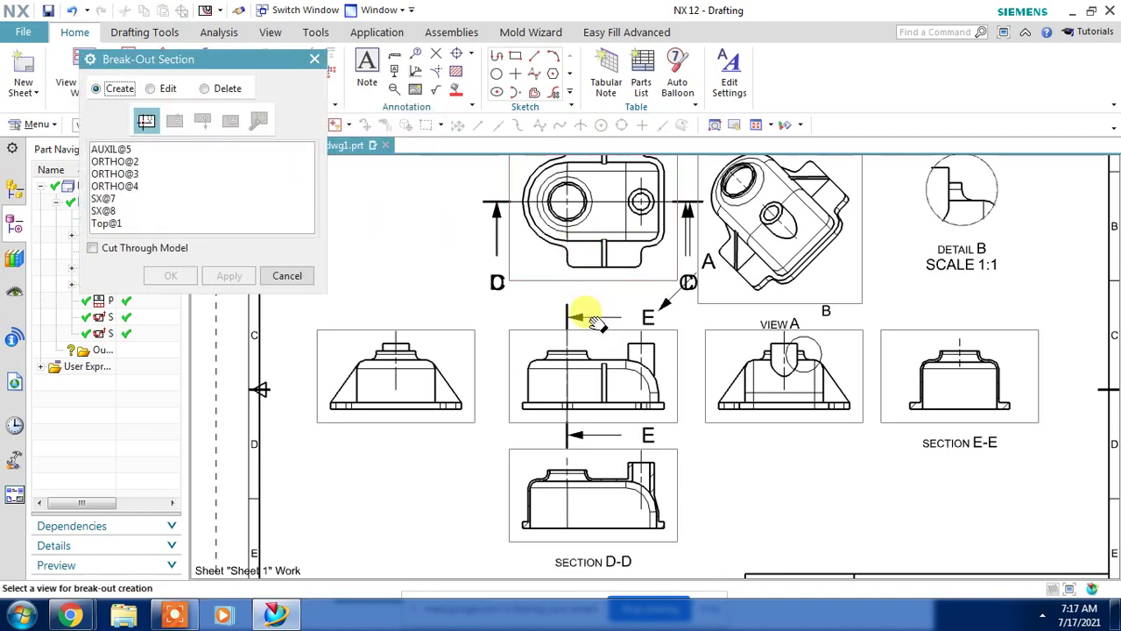
middle_click_drag(583, 313, 561, 378, "shift")
scroll(557, 328, "up", 3)
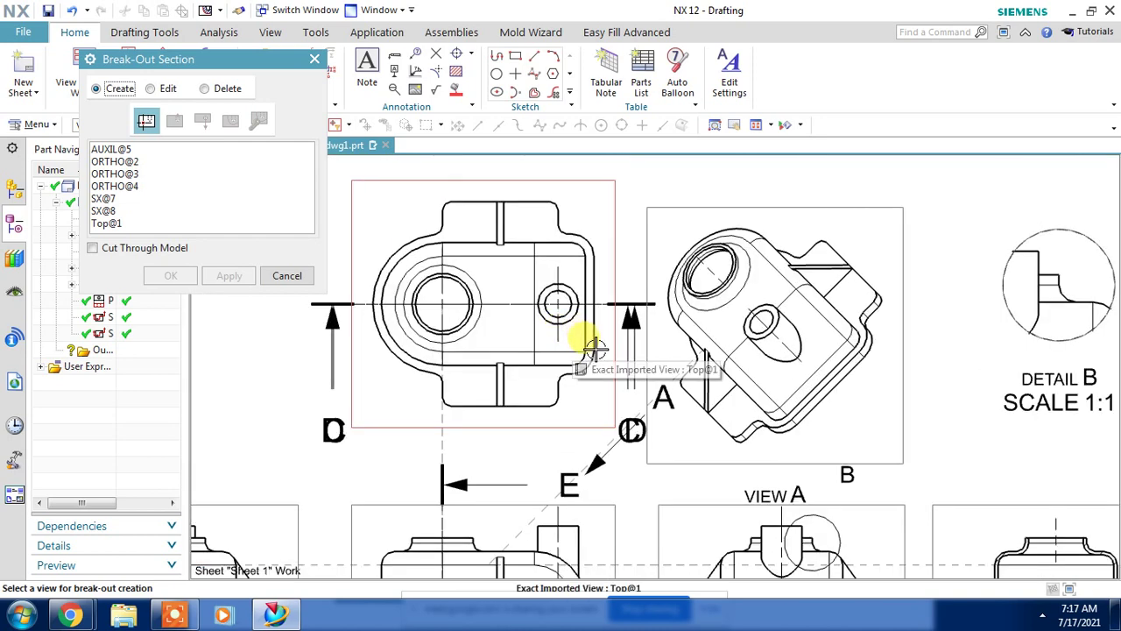
left_click(610, 337)
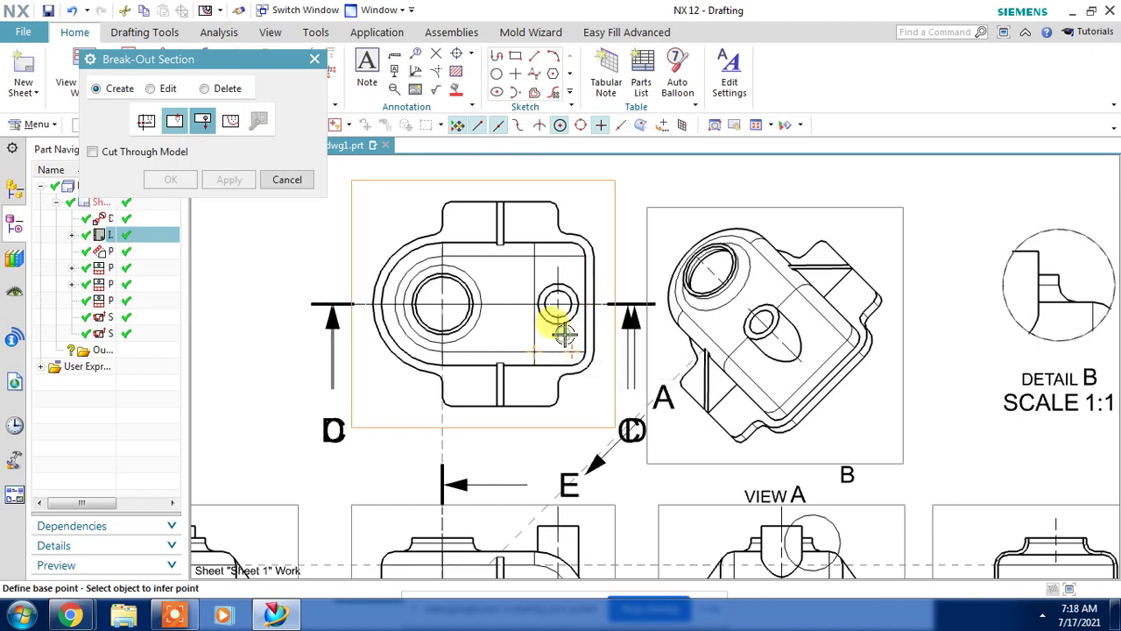
left_click(592, 342)
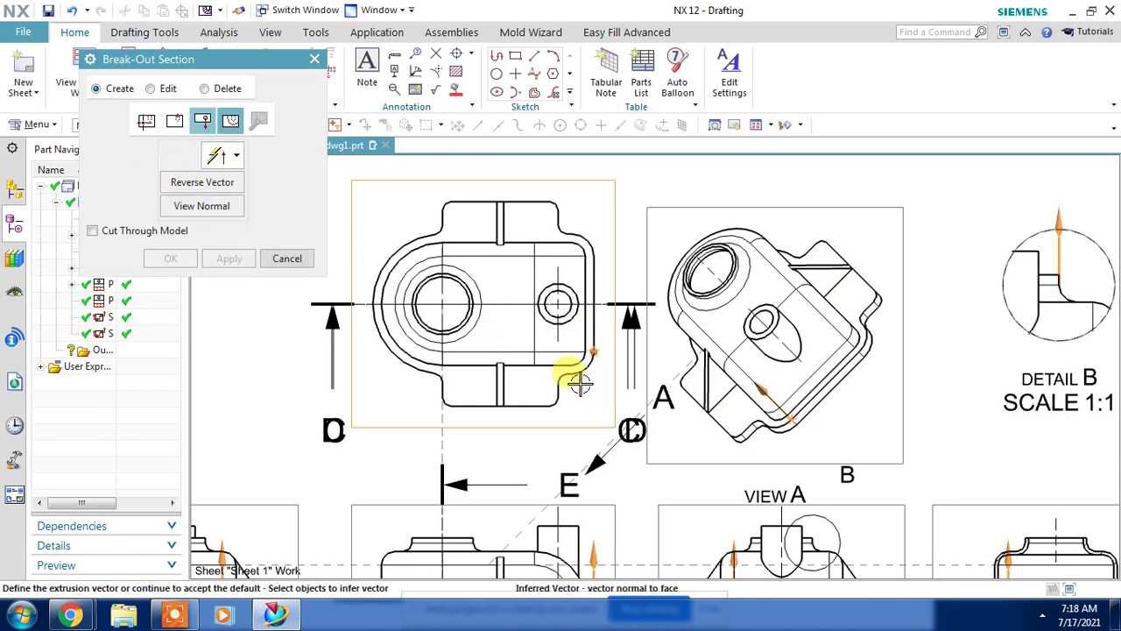
Sketch a boundary circle enclosing the top view's small hole and finish the sketch.
left_click(497, 76)
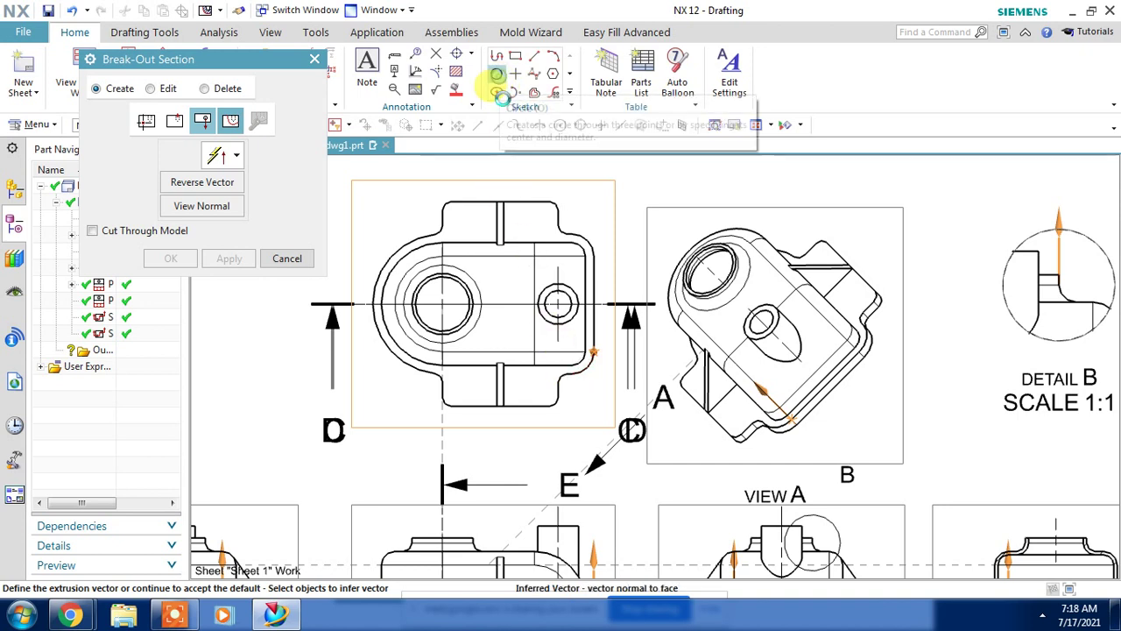
left_click(562, 345)
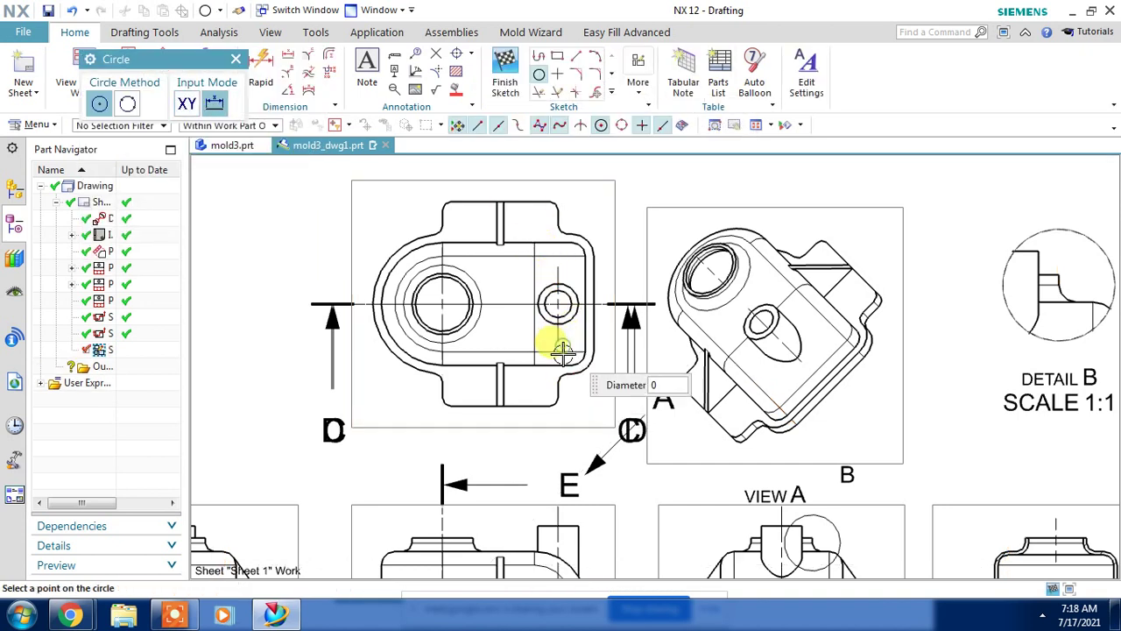
left_click(585, 389)
key("Escape")
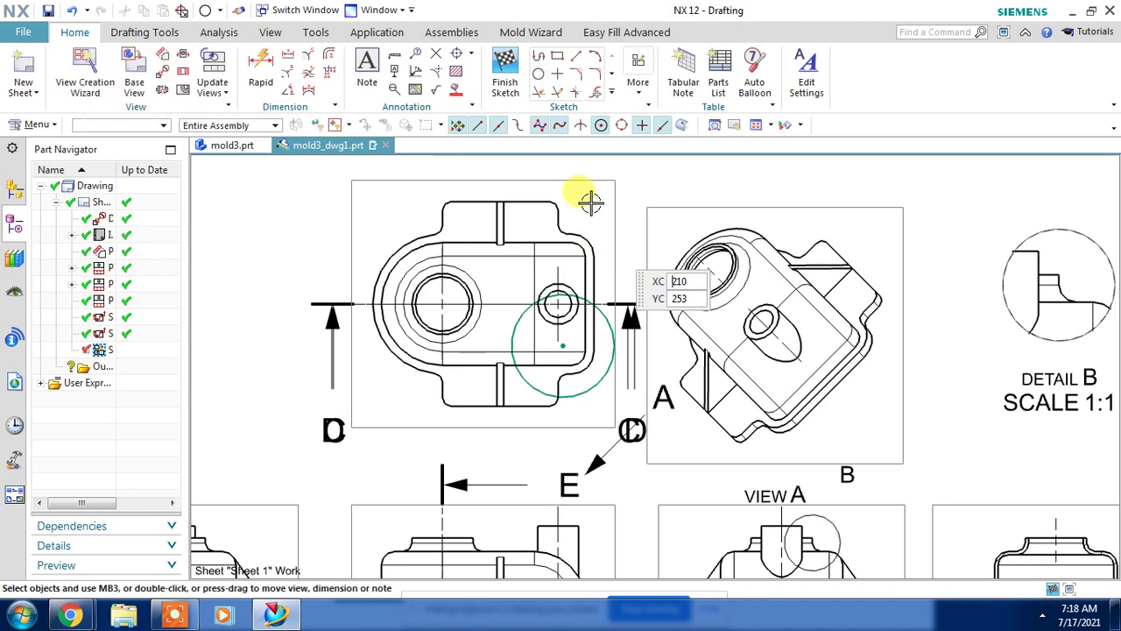
key("ctrl+q")
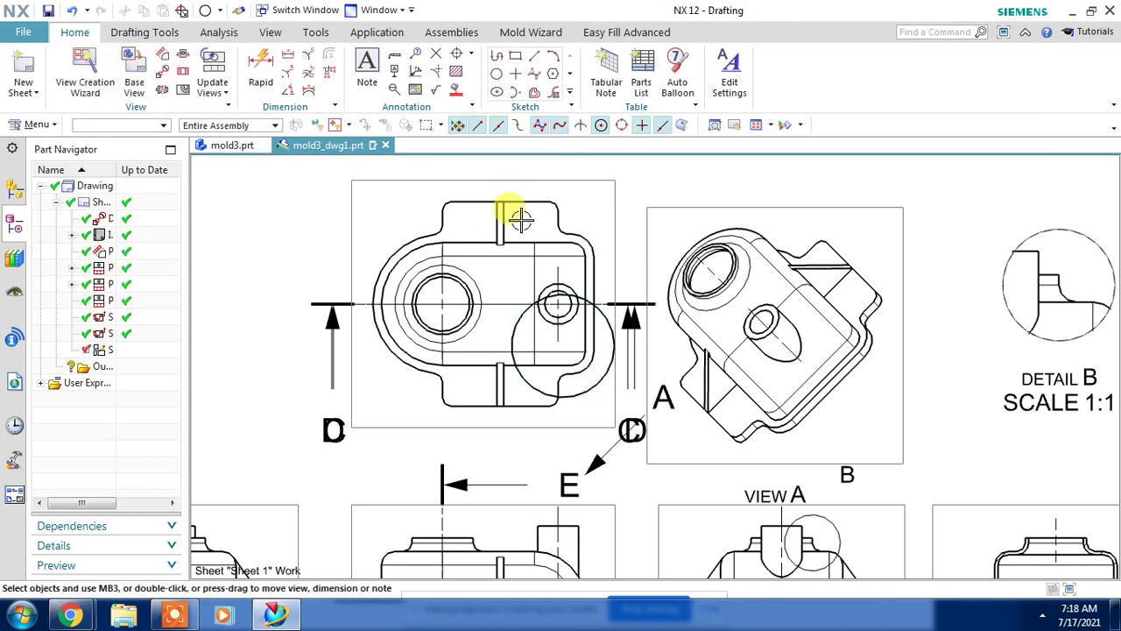
left_click(183, 88)
left_click(197, 144)
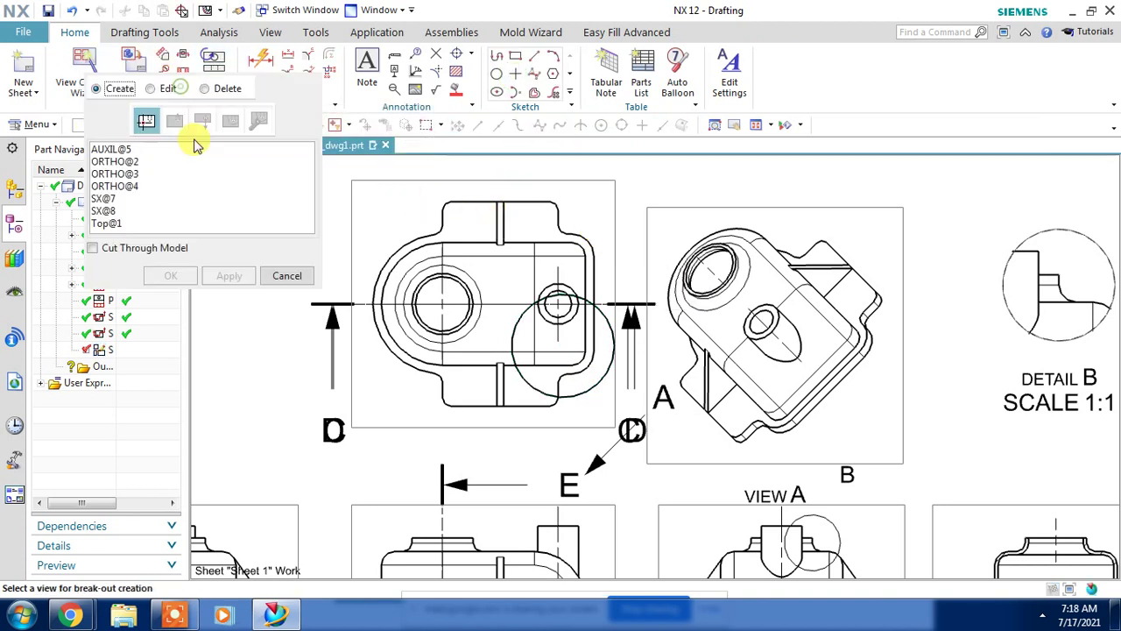
left_click(557, 173)
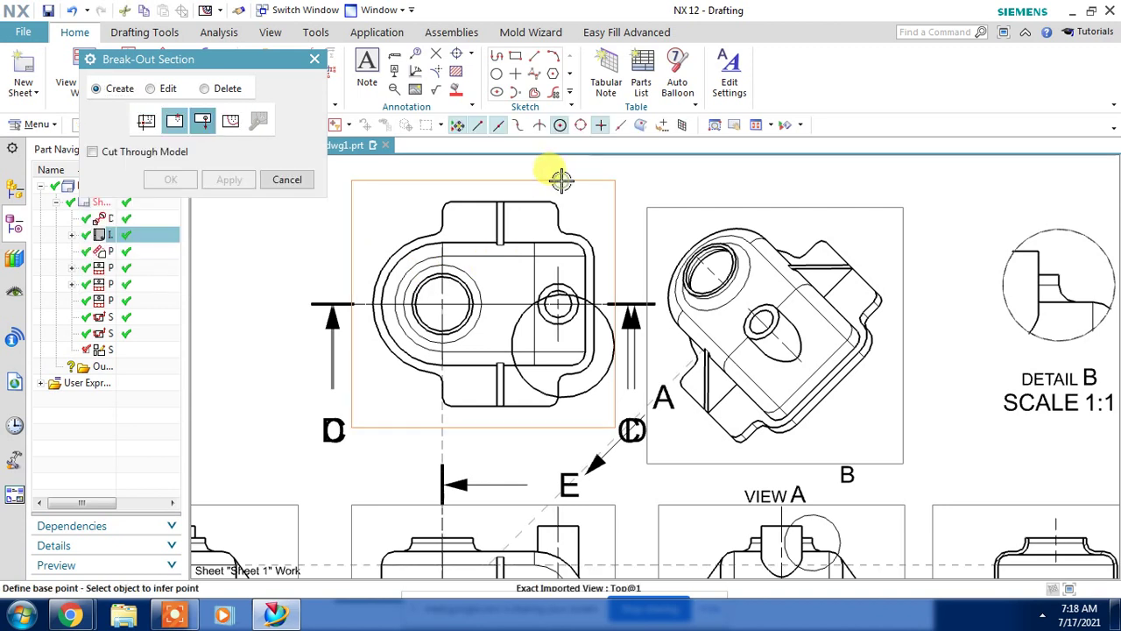
left_click(574, 332)
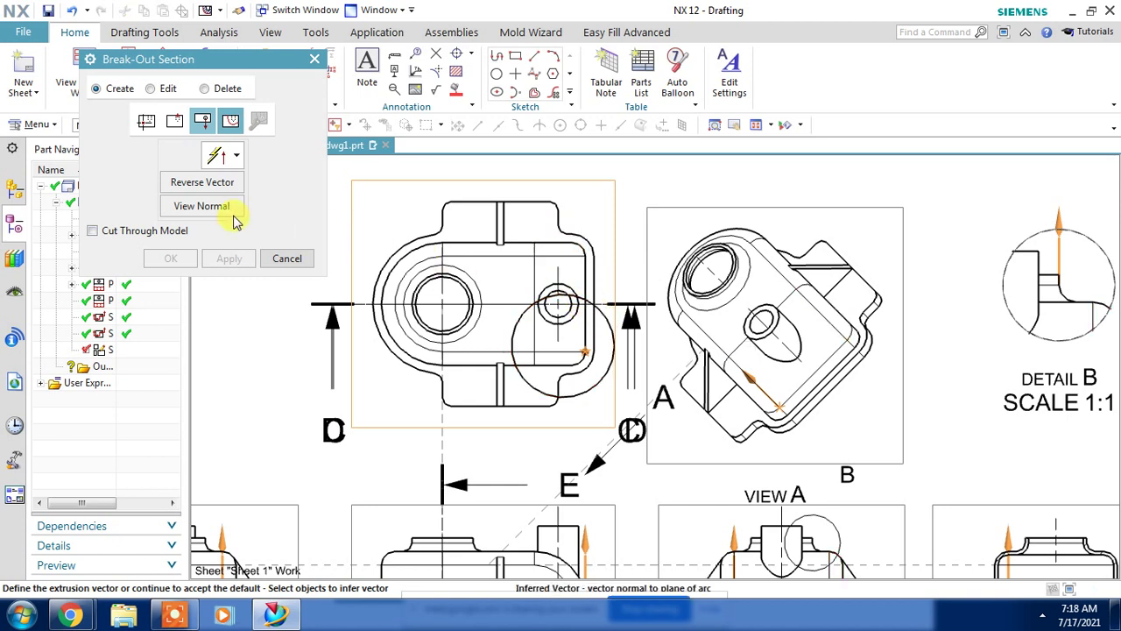
left_click(93, 230)
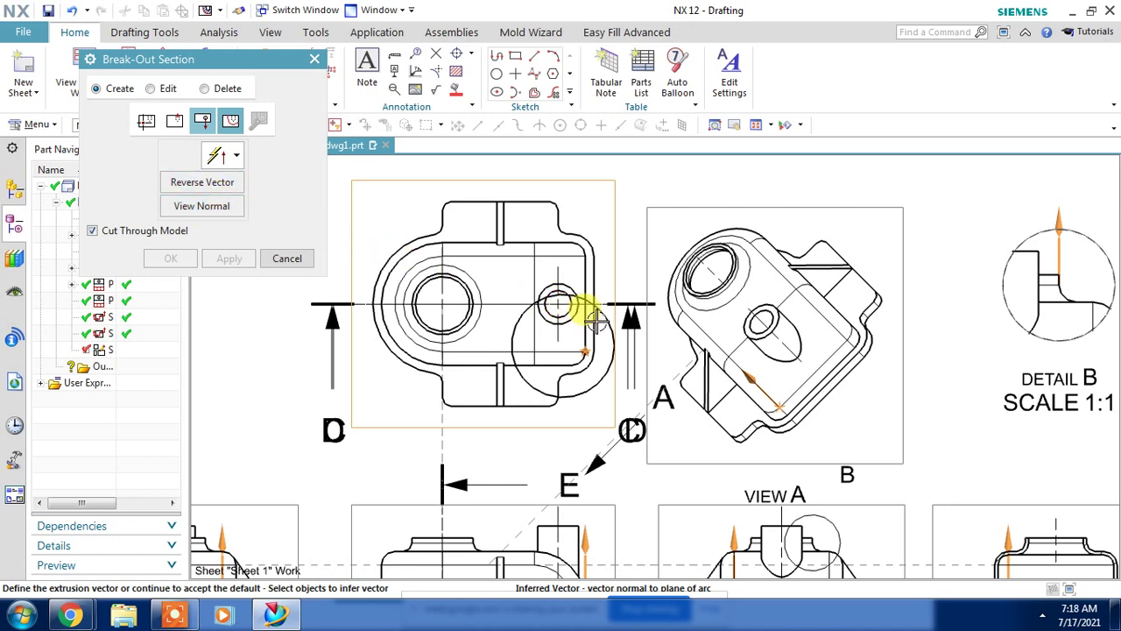
left_click(288, 269)
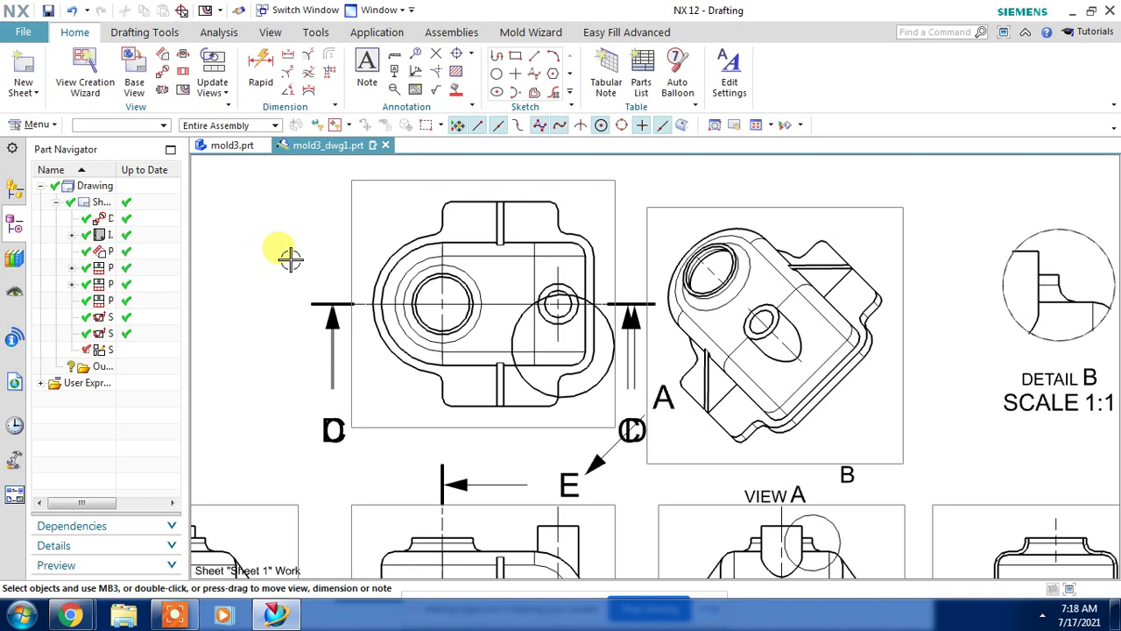
Update the Top@1 view and then the isometric view with Update Views.
left_click(217, 73)
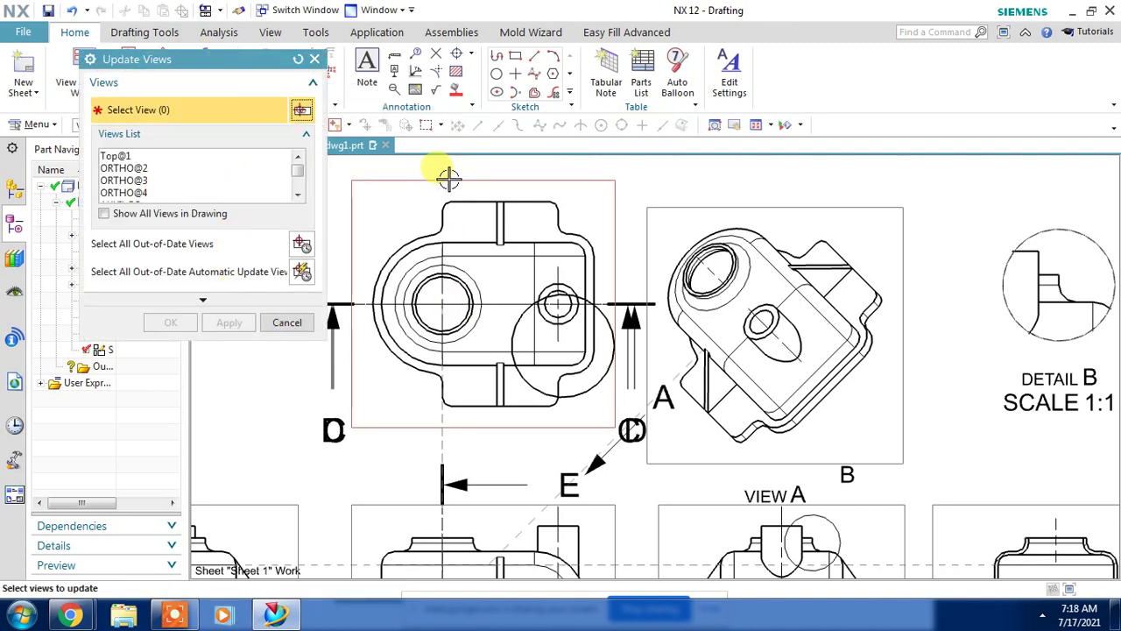
left_click(403, 193)
left_click(158, 328)
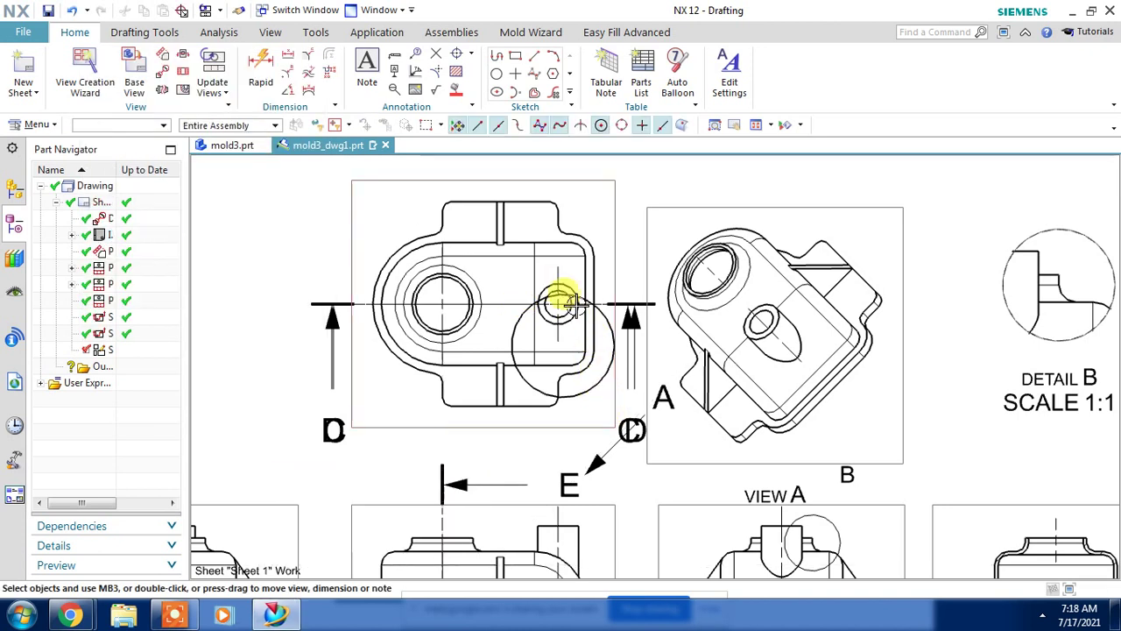
left_click(210, 61)
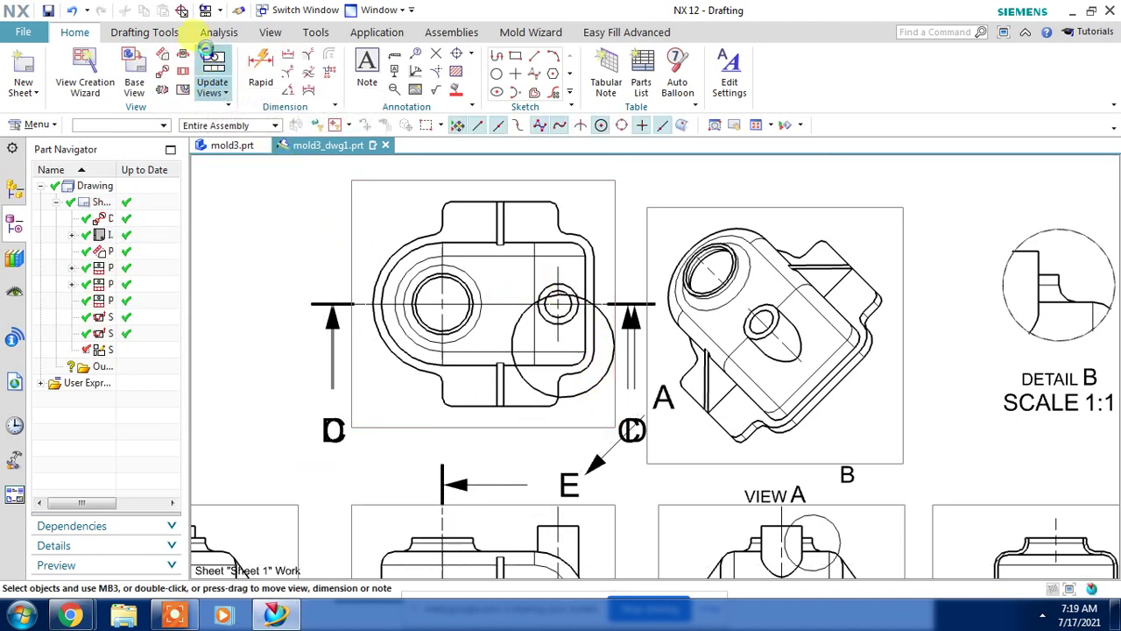
left_click(658, 210)
left_click(158, 324)
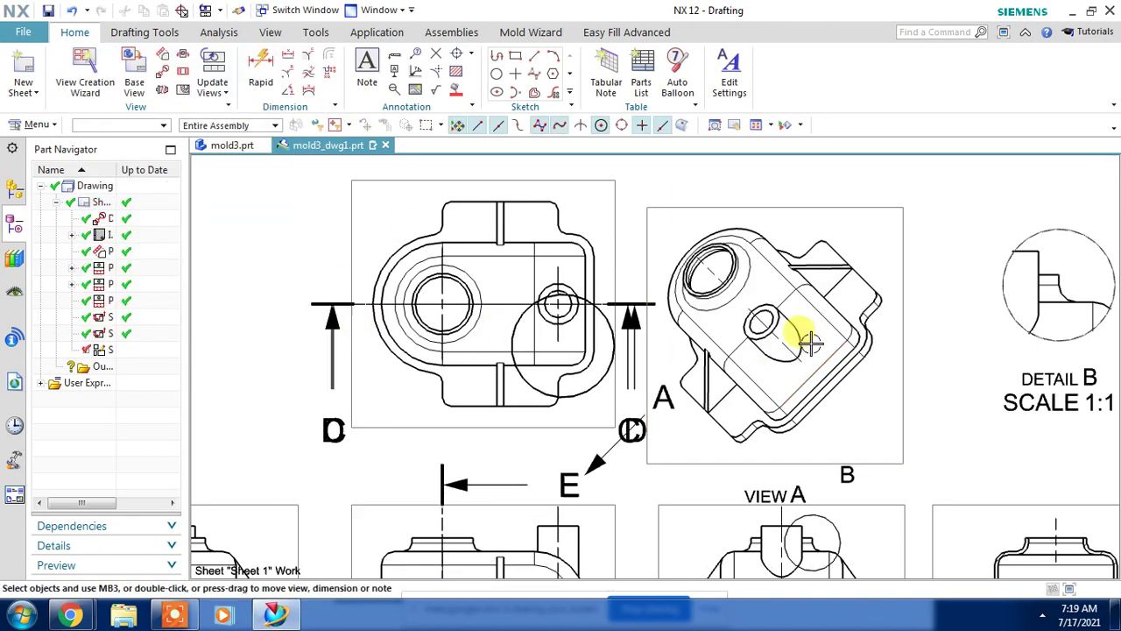
scroll(713, 257, "down", 2)
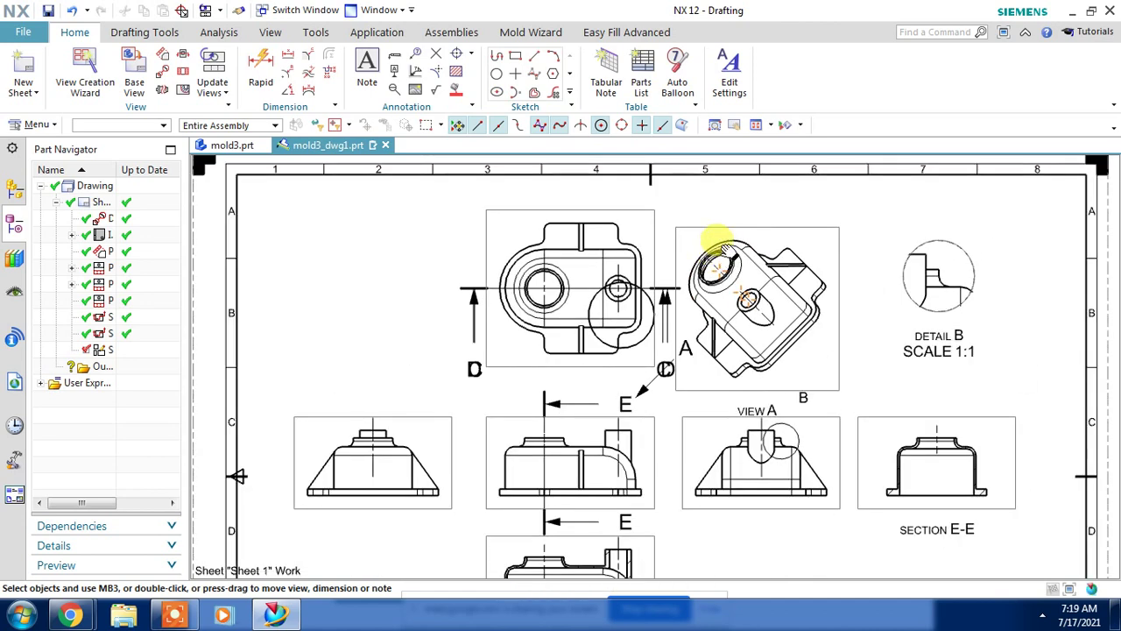
scroll(718, 251, "down", 1)
scroll(666, 289, "down", 1)
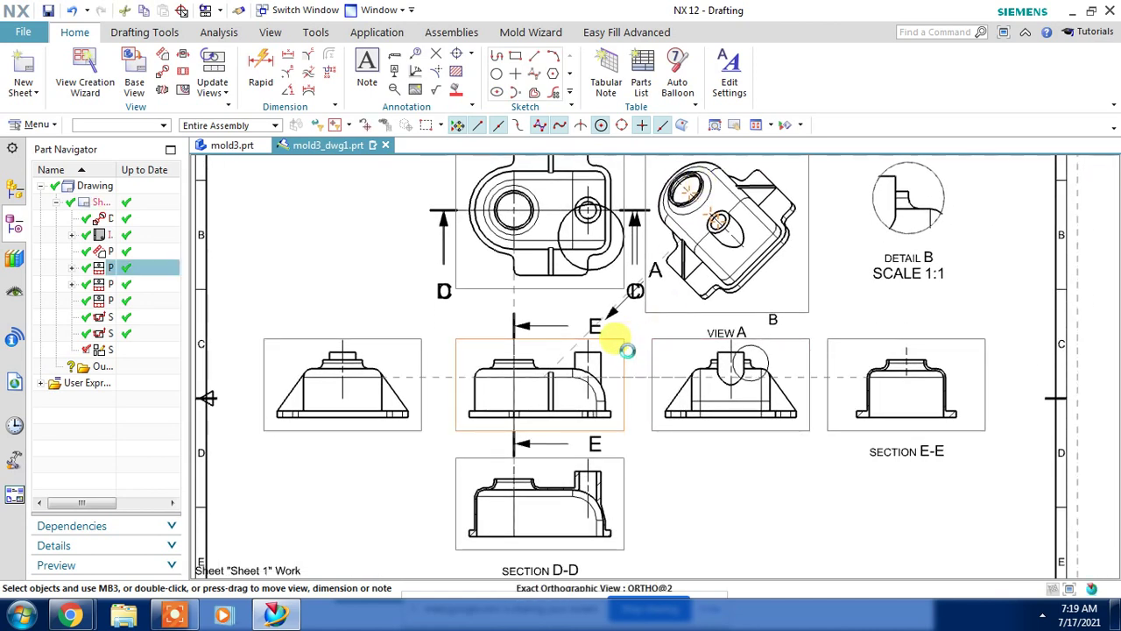
Show the front view's hidden lines as dashed lines.
double_click(627, 349)
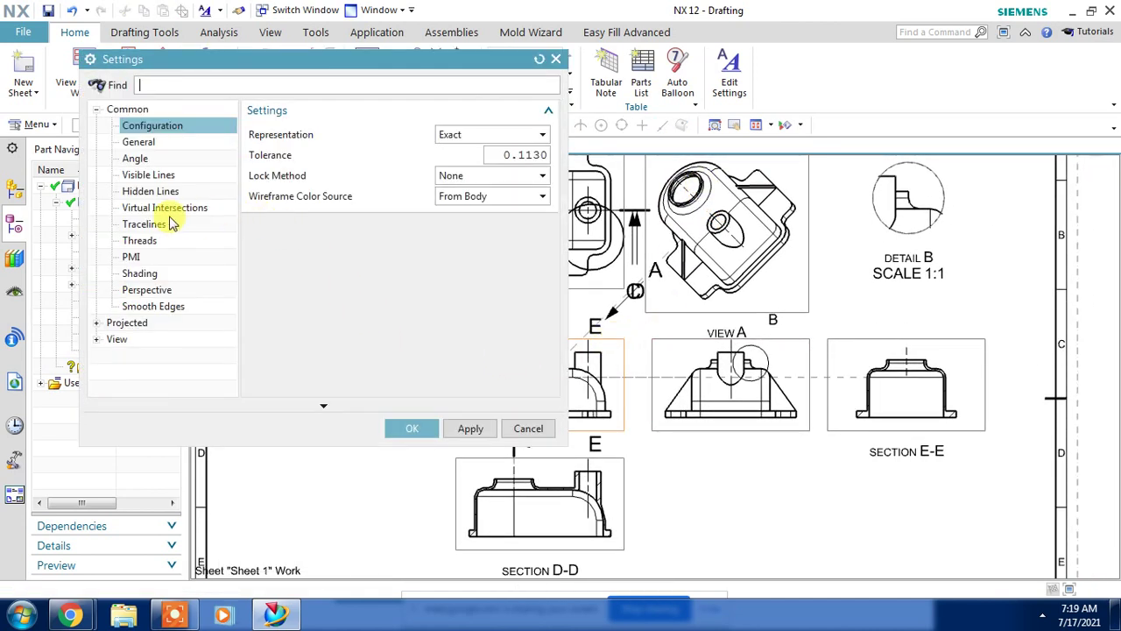
left_click(153, 191)
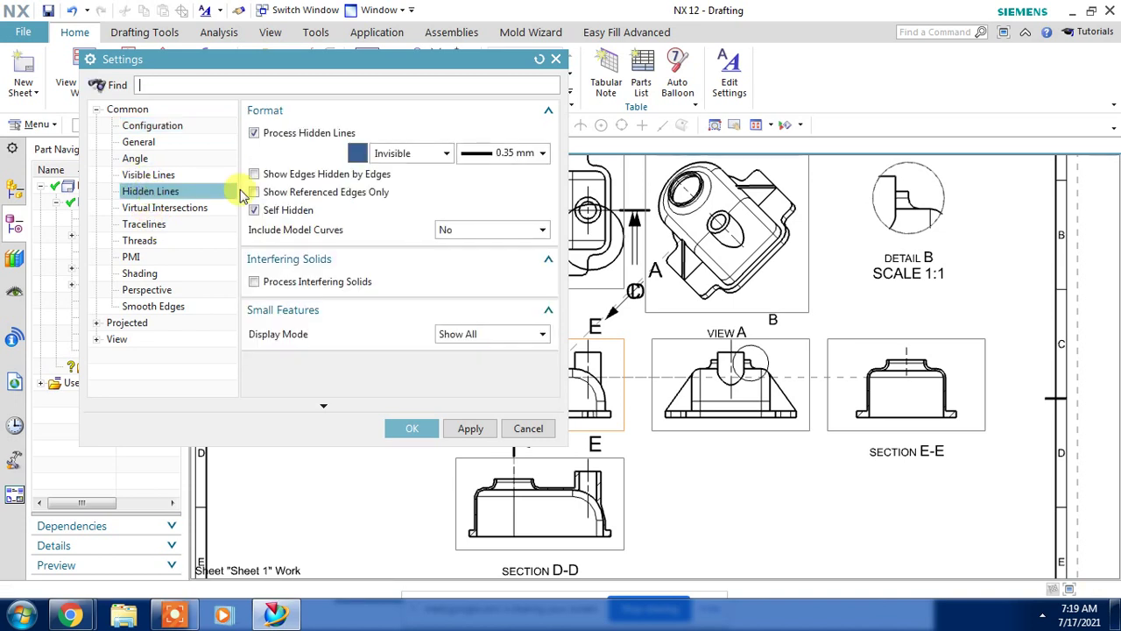
left_click(379, 160)
left_click(399, 273)
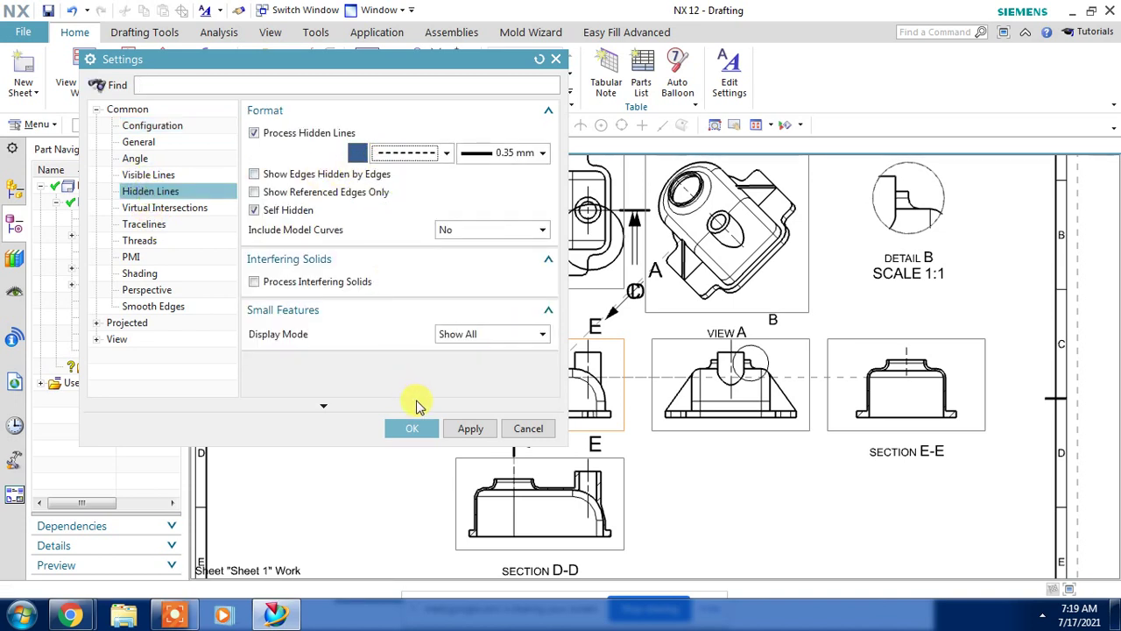
left_click(419, 429)
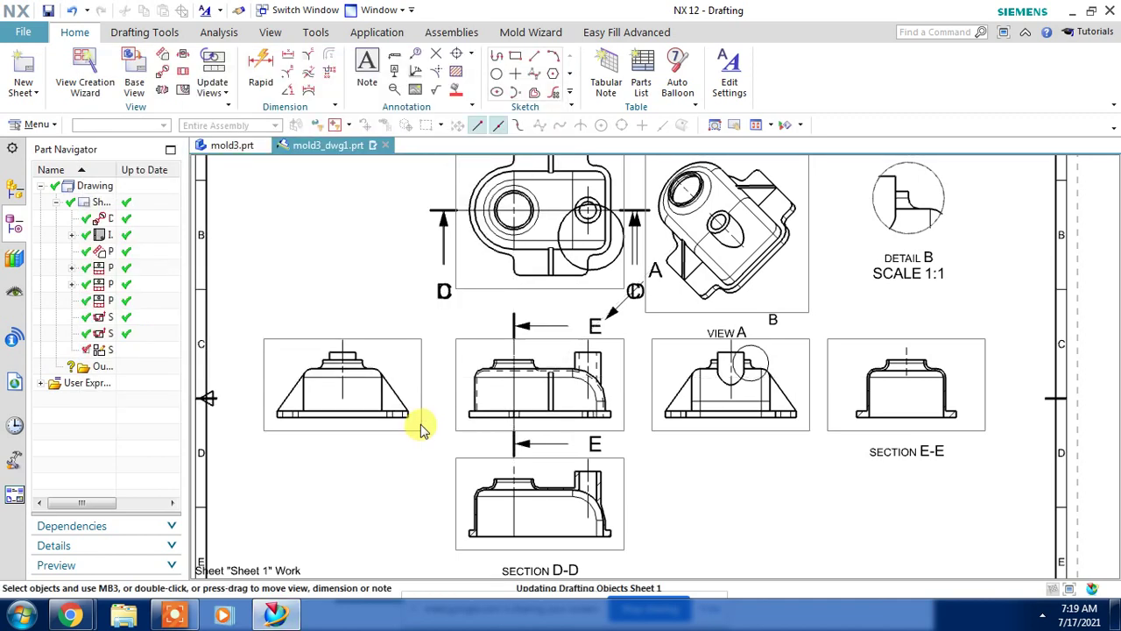
scroll(613, 433, "up", 1)
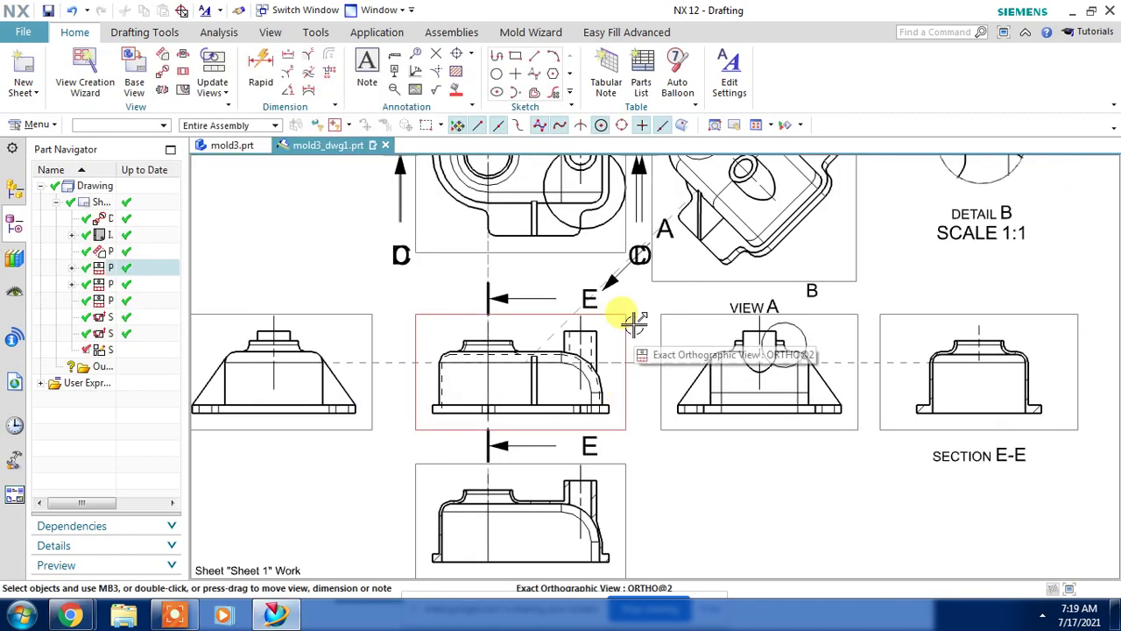
left_click(371, 254)
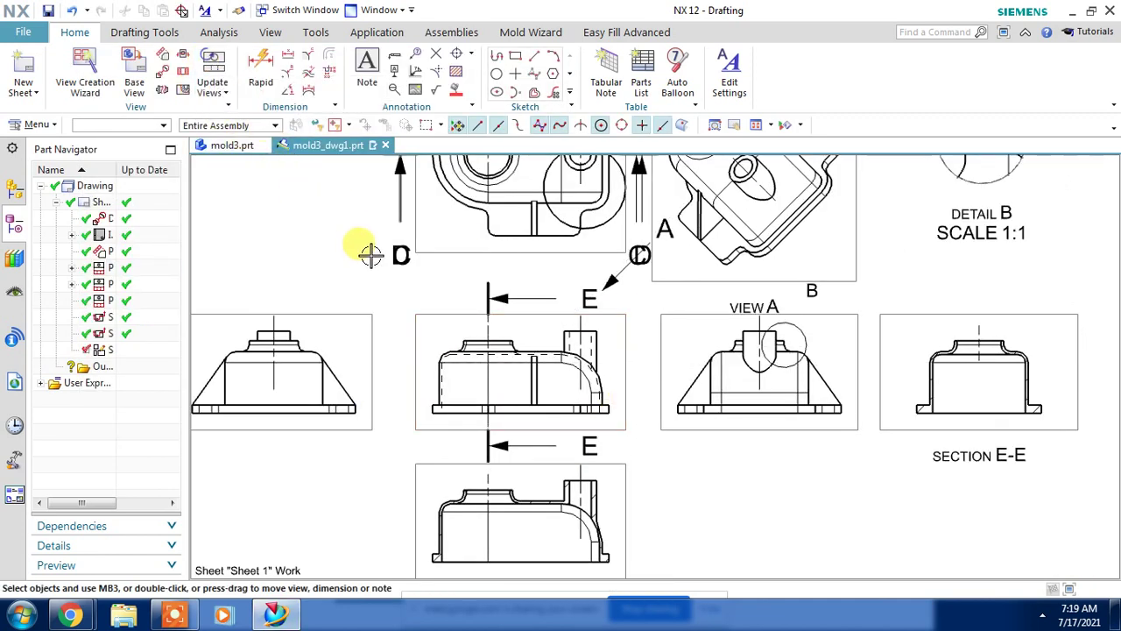
scroll(508, 355, "down", 1)
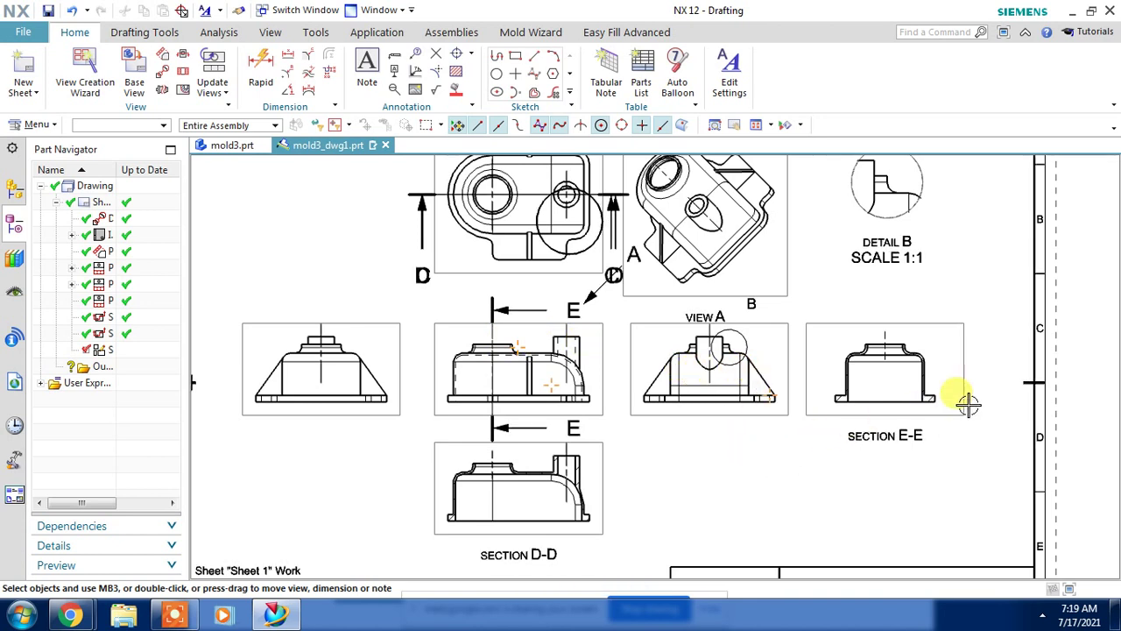
Delete the Section E-E view and confirm its removal.
left_click(963, 355)
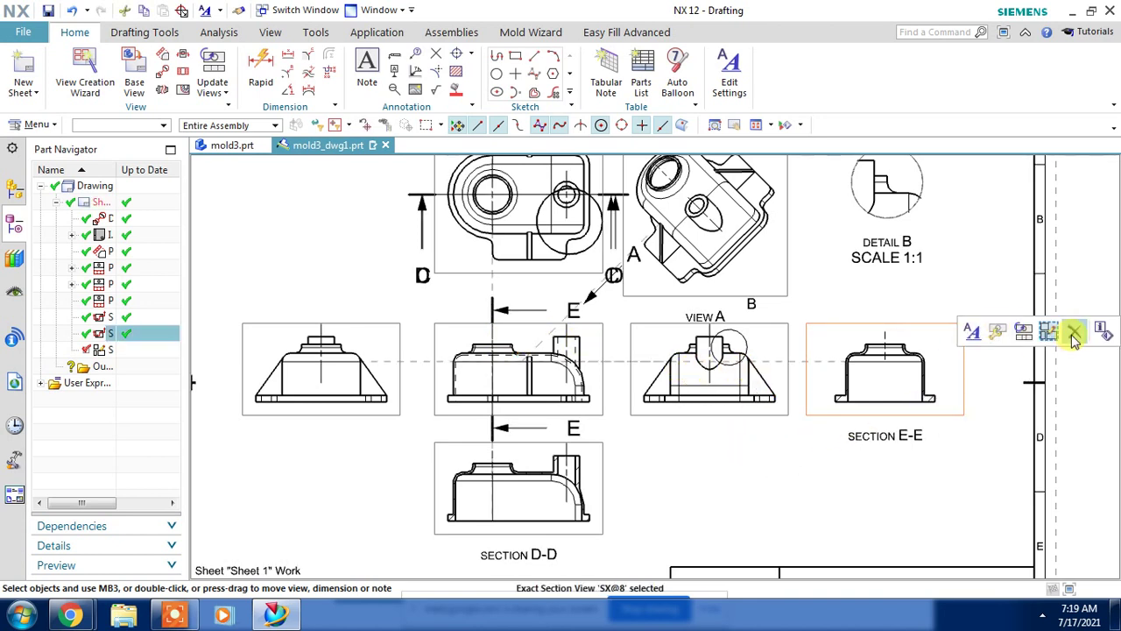
left_click(1070, 333)
left_click(403, 344)
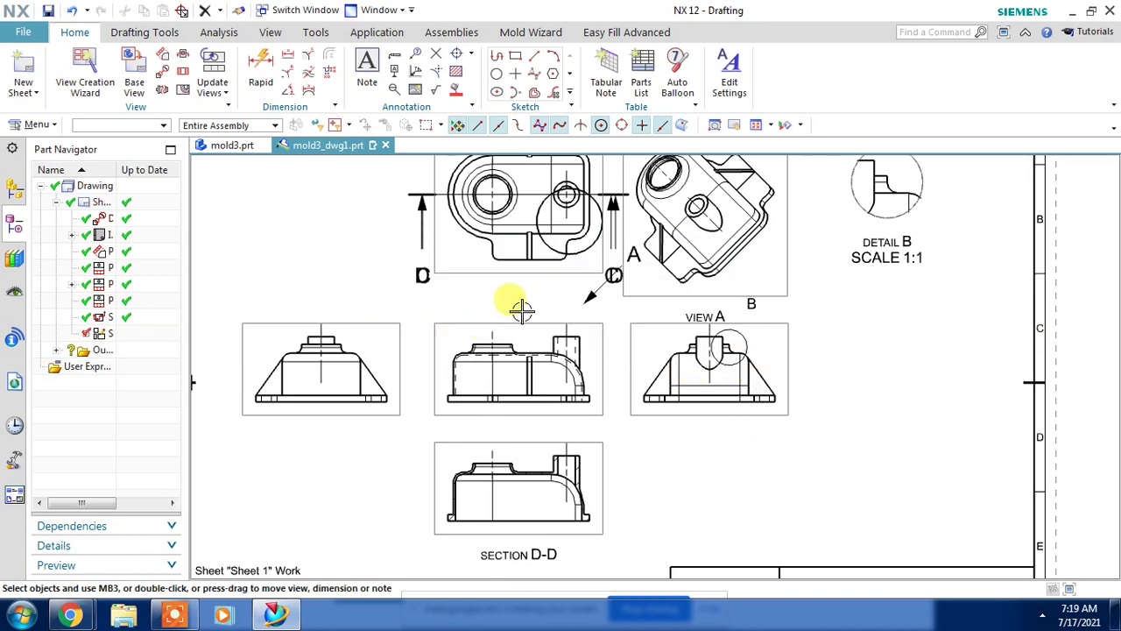
middle_click_drag(517, 306, 526, 350)
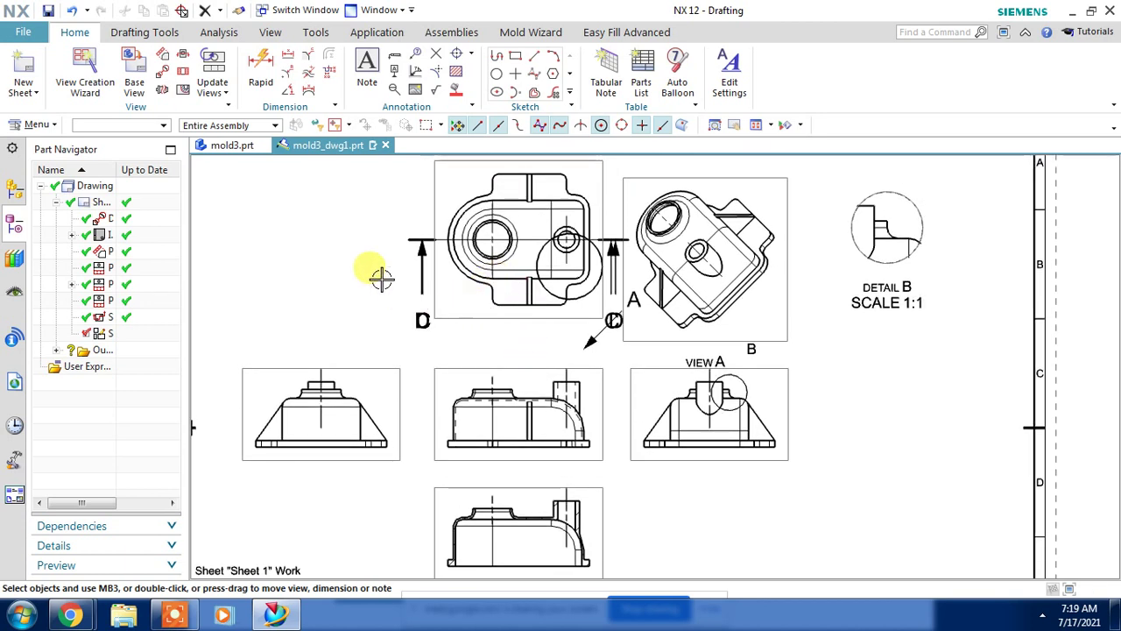
Start a Rapid Dimension and switch its measurement method to Inferred.
left_click(254, 88)
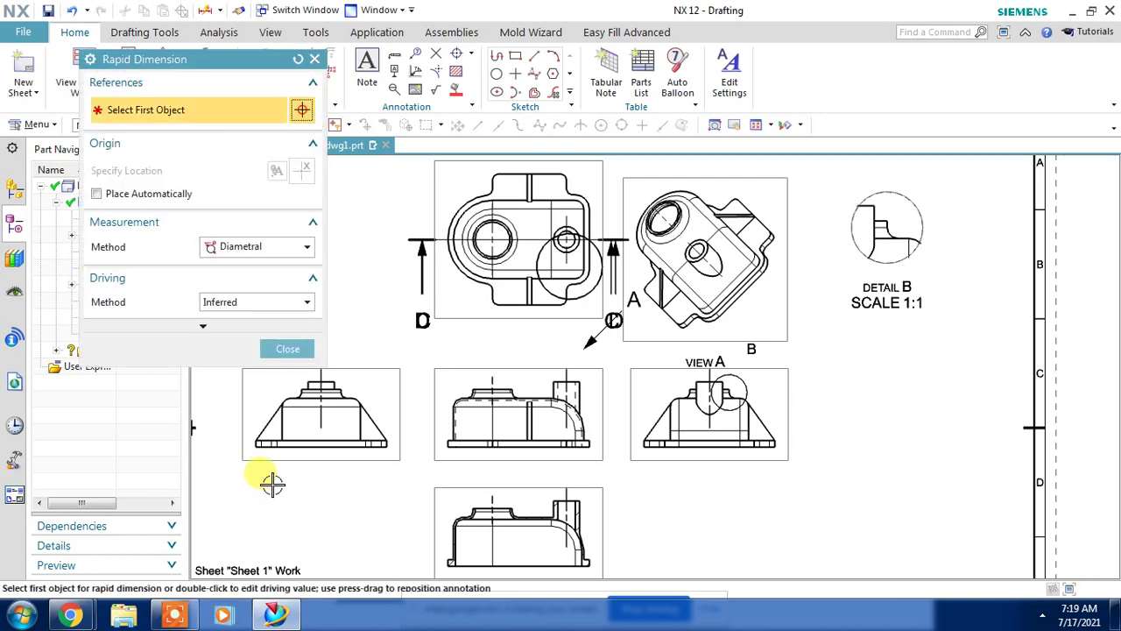
scroll(273, 485, "up", 2)
scroll(258, 431, "up", 2)
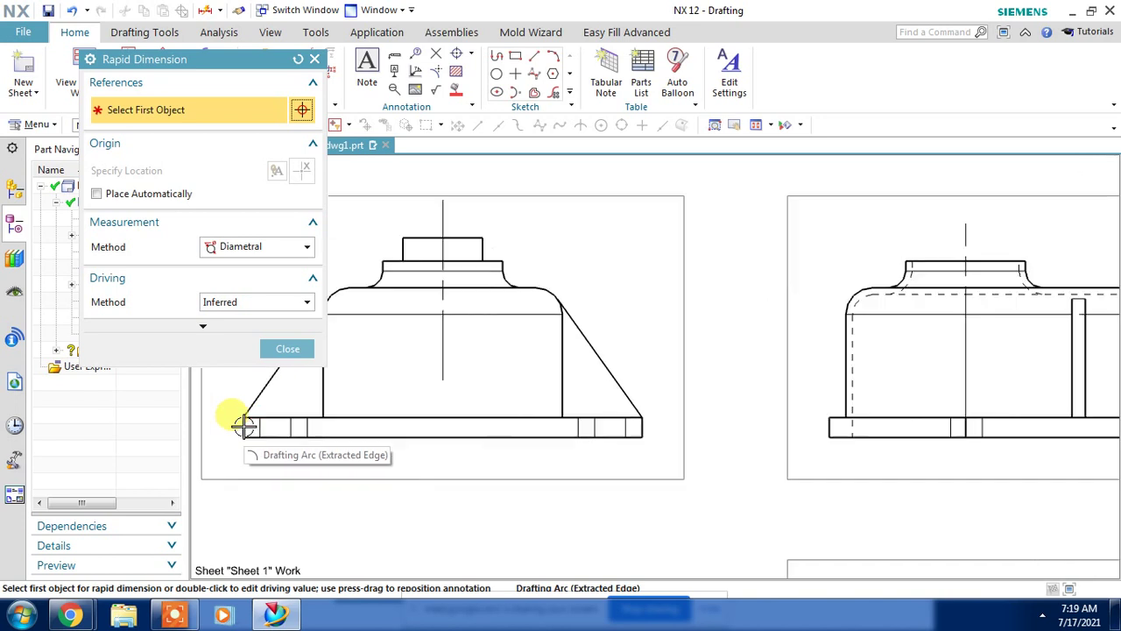
scroll(229, 430, "up", 3)
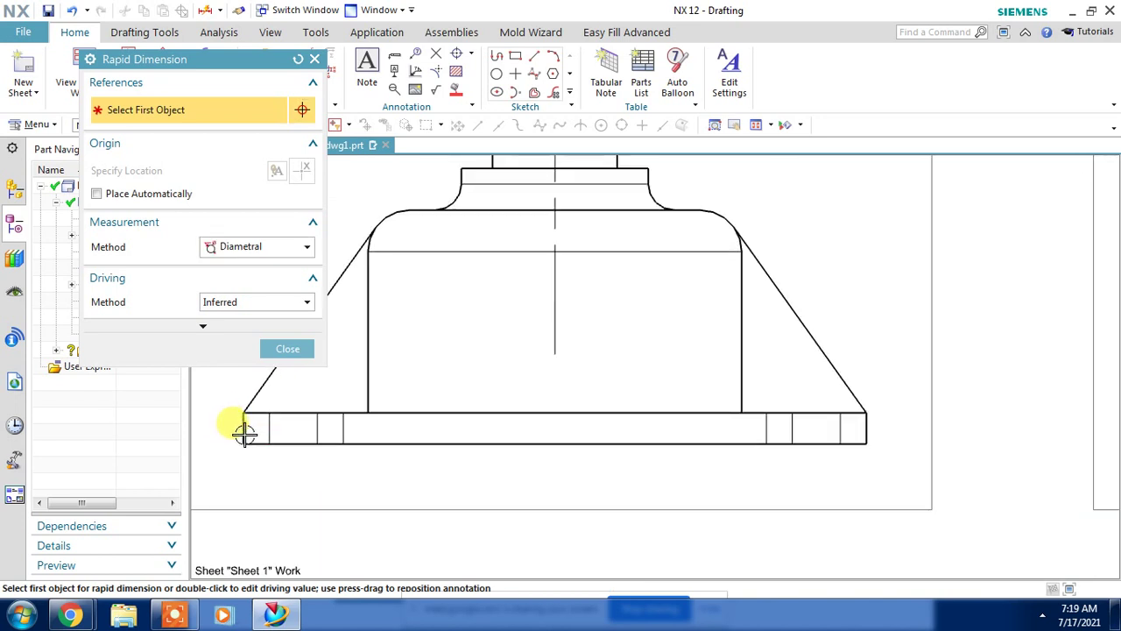
left_click(244, 441)
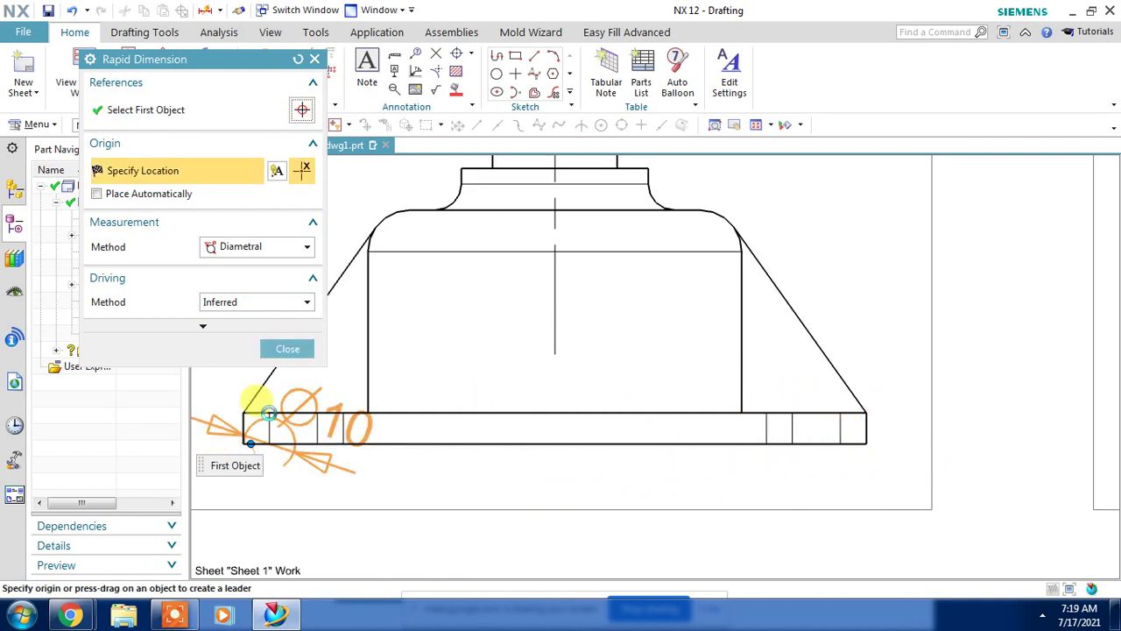
mouse_move(282, 415)
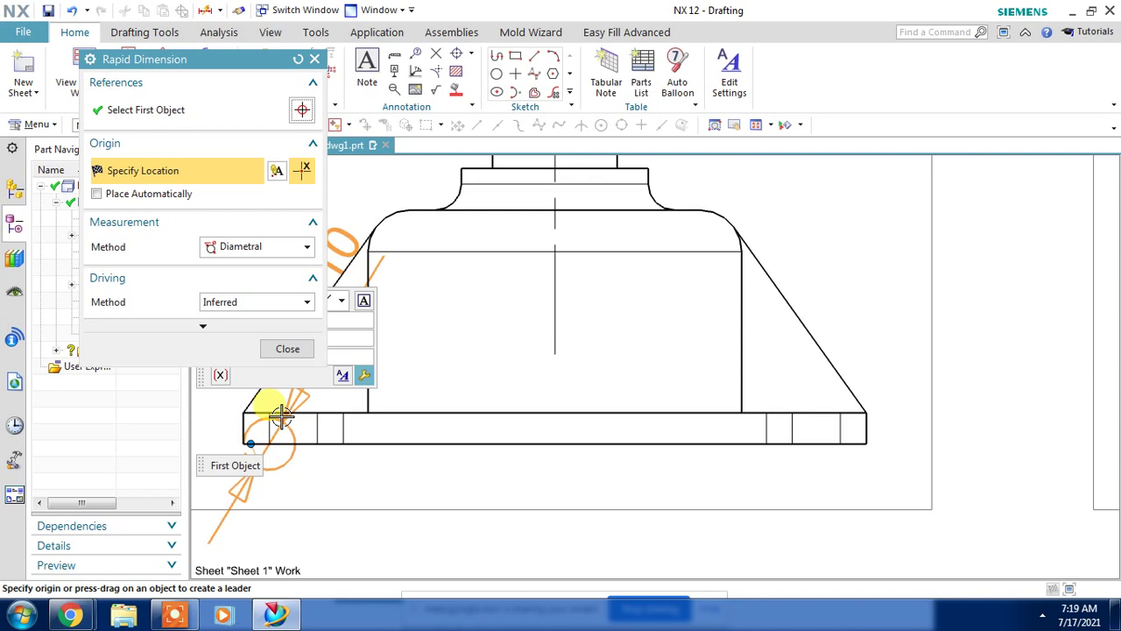
left_click(230, 247)
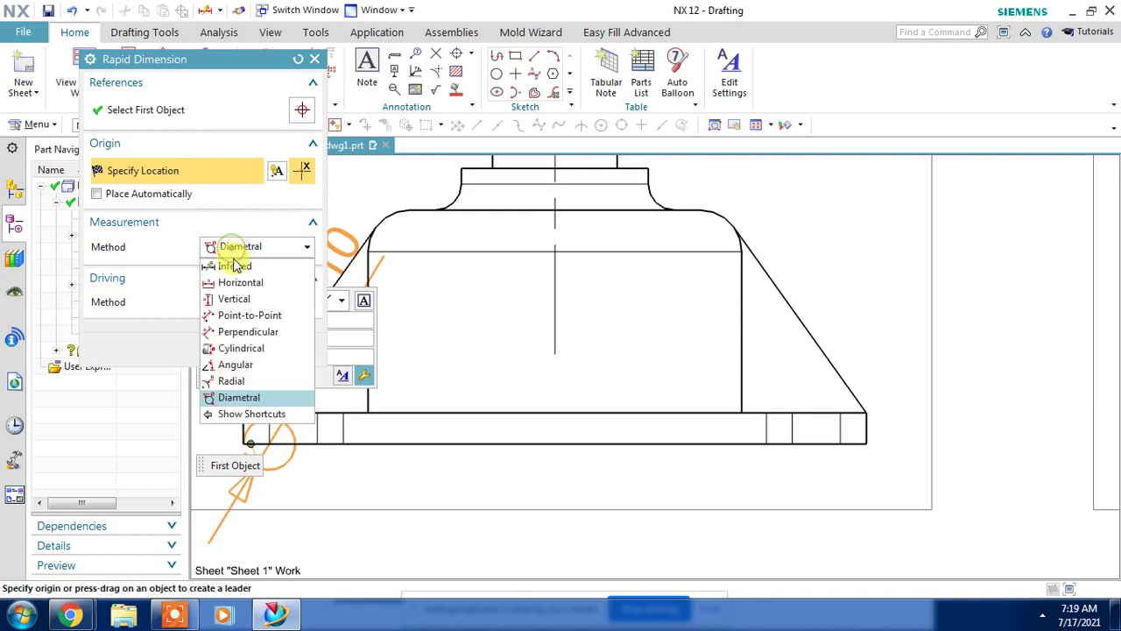
left_click(232, 265)
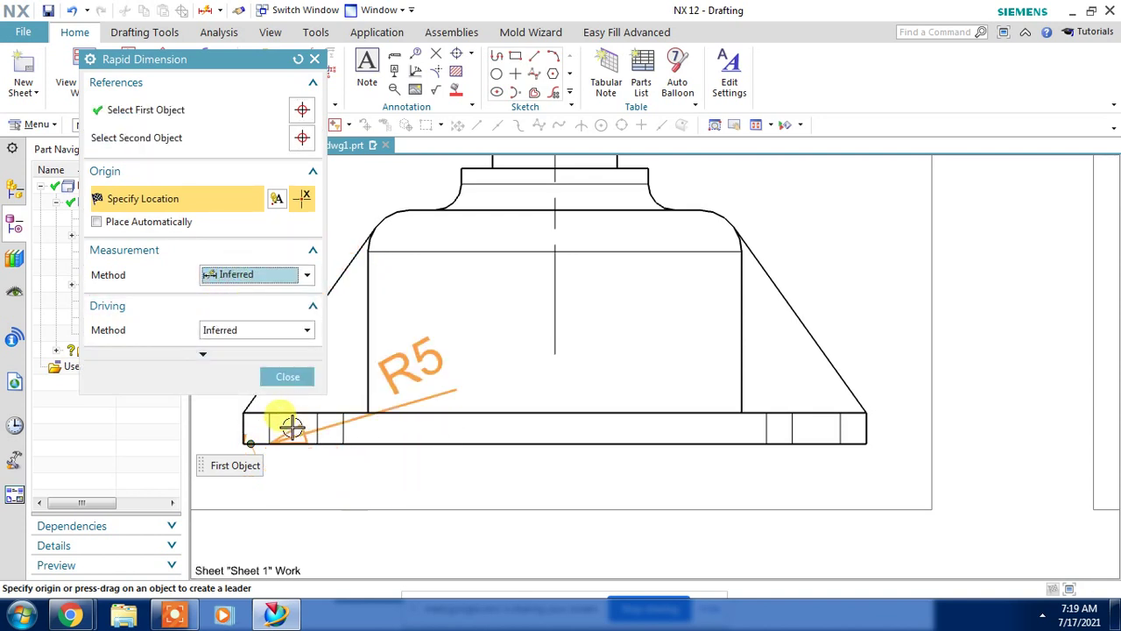
left_click(298, 58)
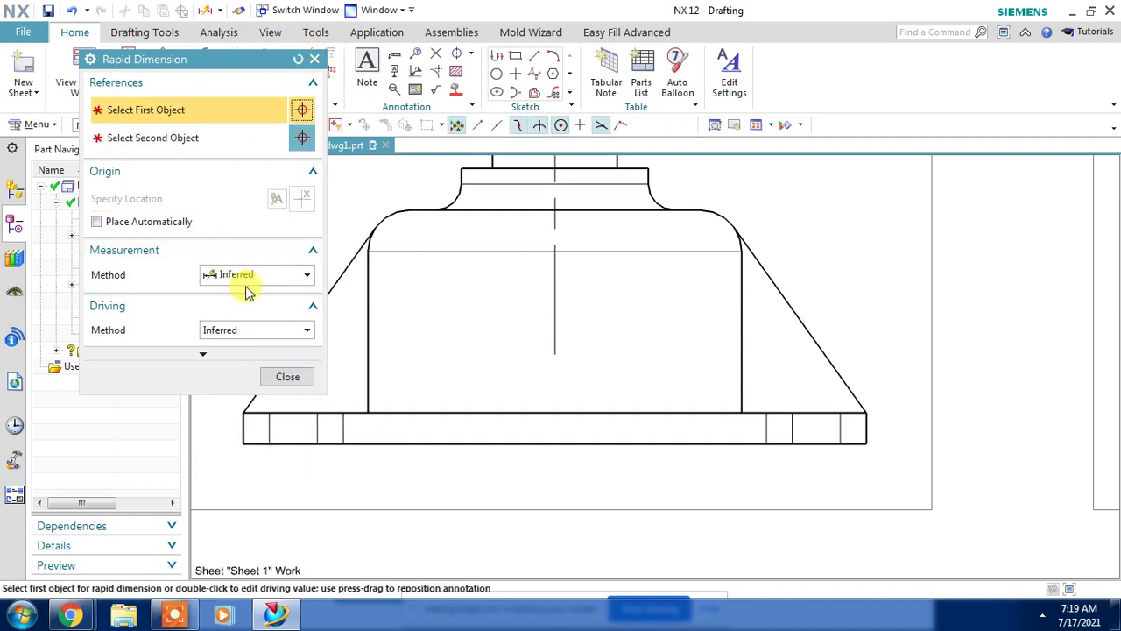
Dimension the 120 overall base width between the bottom corners, placed below the base.
left_click(244, 441)
left_click(867, 443)
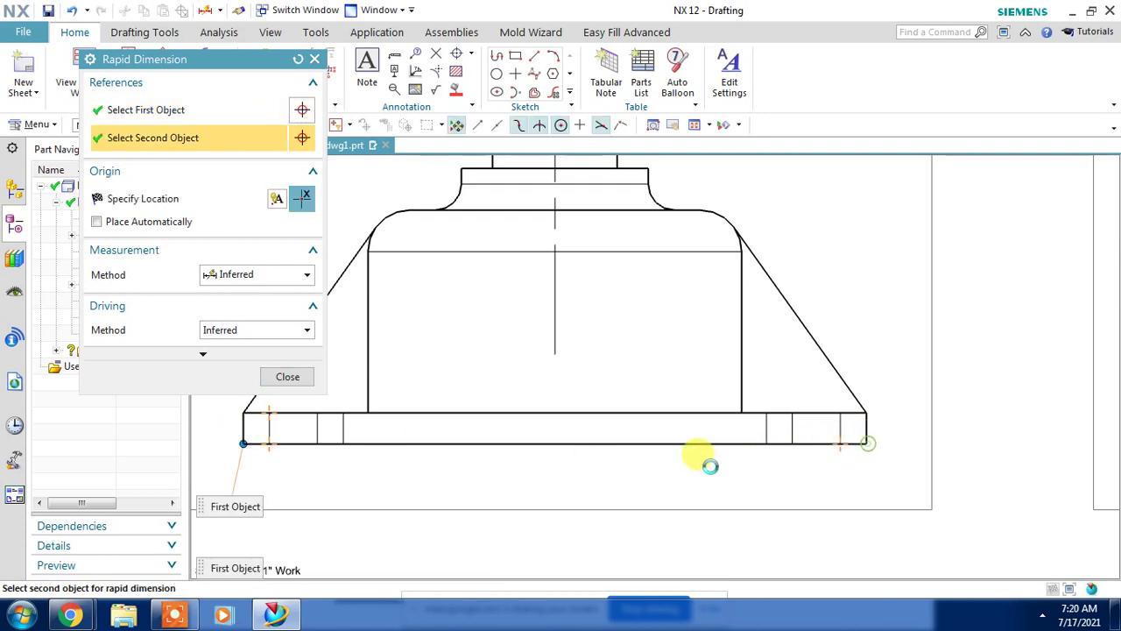
left_click(500, 473)
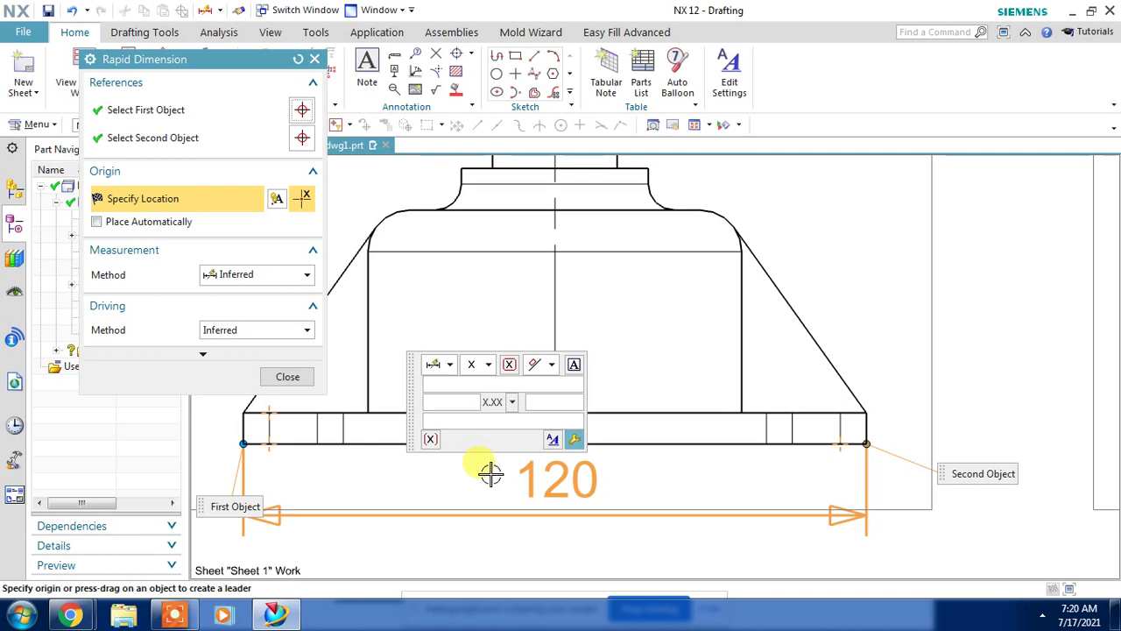
left_click(490, 473)
scroll(614, 451, "down", 2)
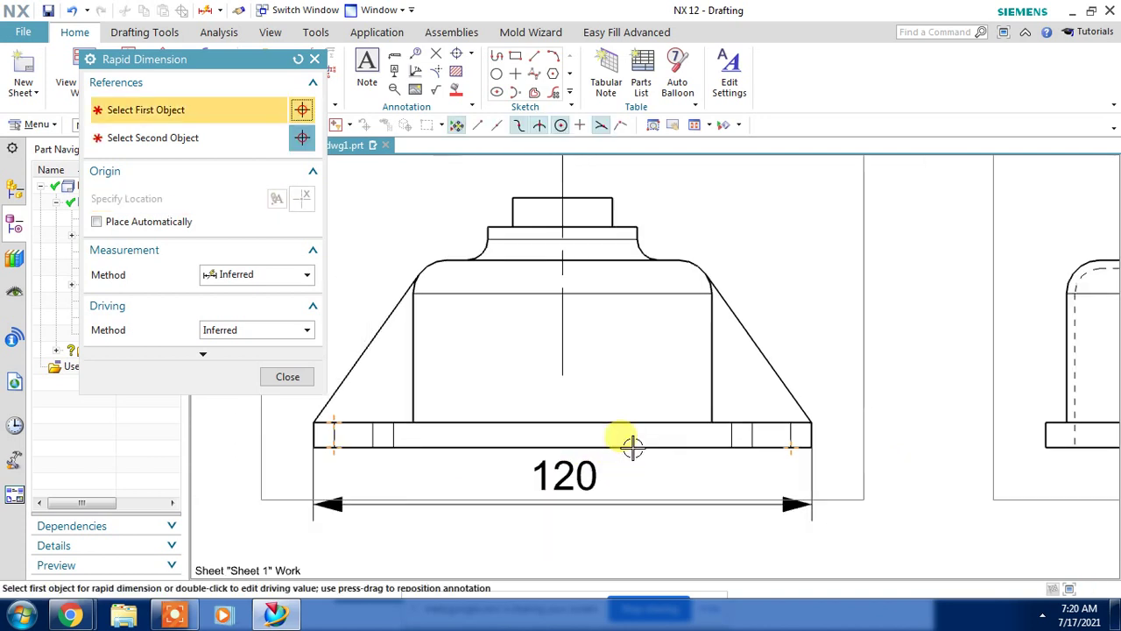
scroll(615, 237, "up", 3)
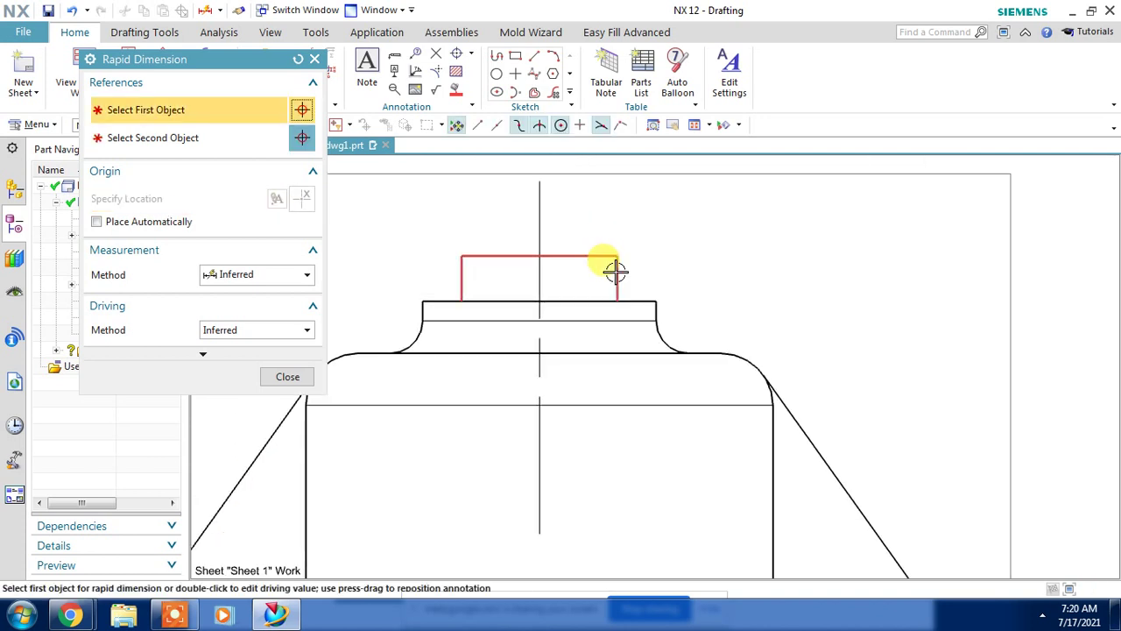
Add the 7 height dimension across the top boss, placed to its right.
left_click(618, 272)
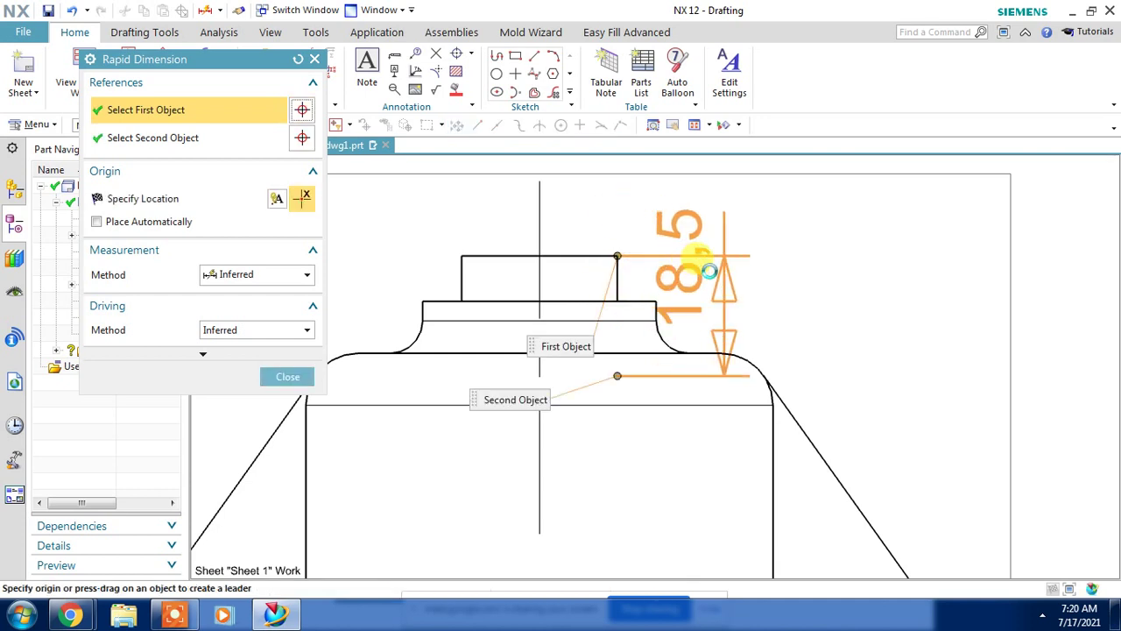
mouse_move(767, 273)
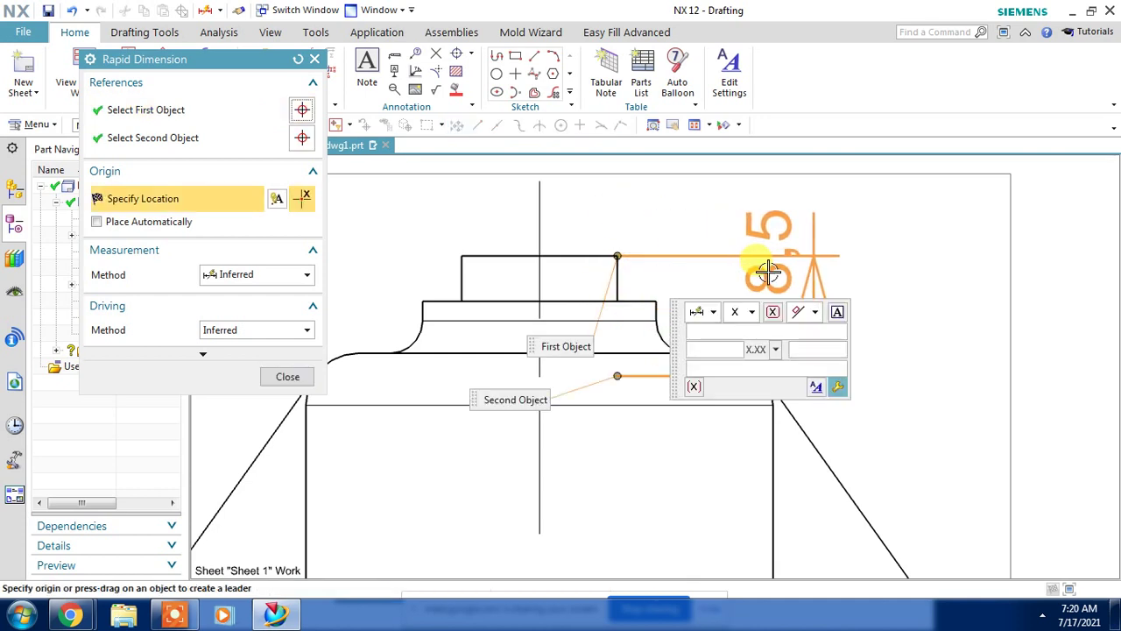
left_click(197, 140)
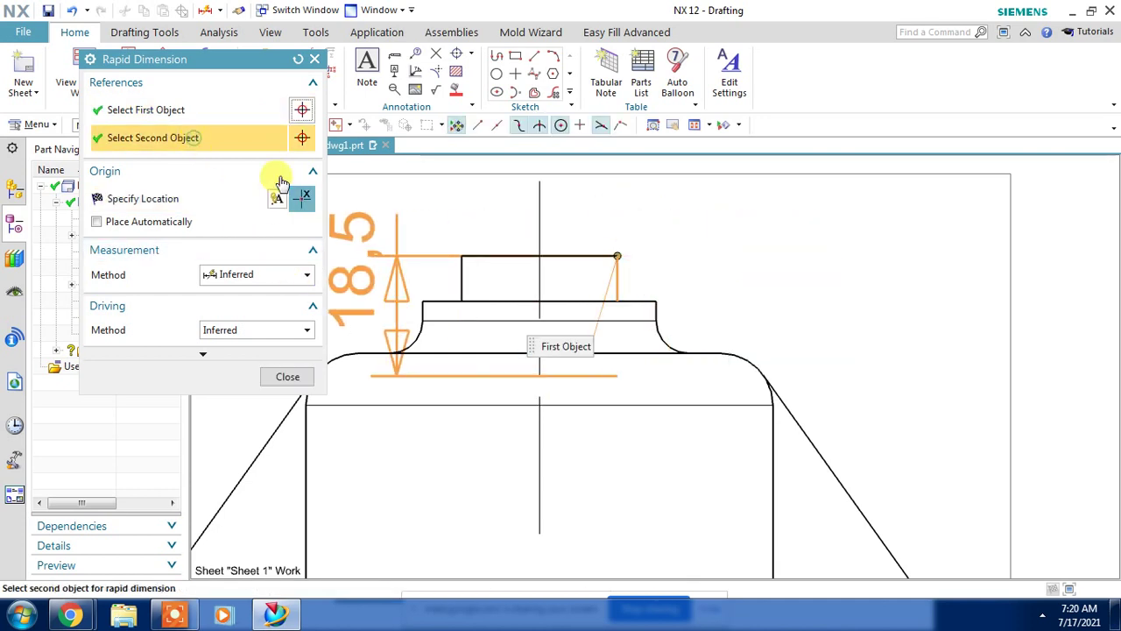
left_click(616, 299)
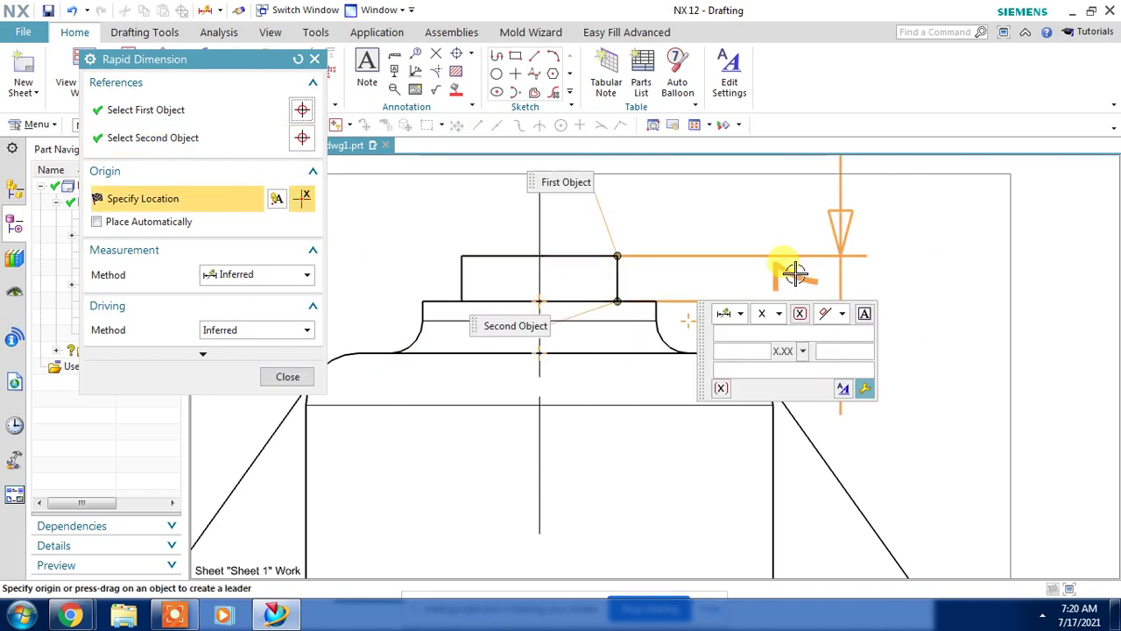
left_click(911, 277)
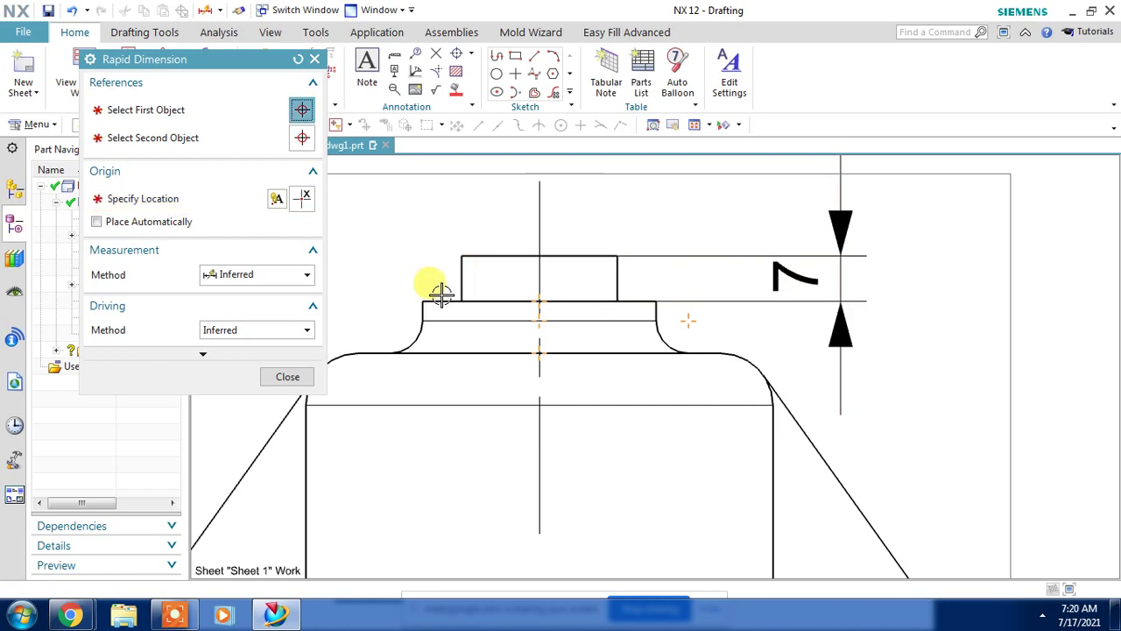
scroll(531, 338, "down", 2)
scroll(593, 372, "down", 1)
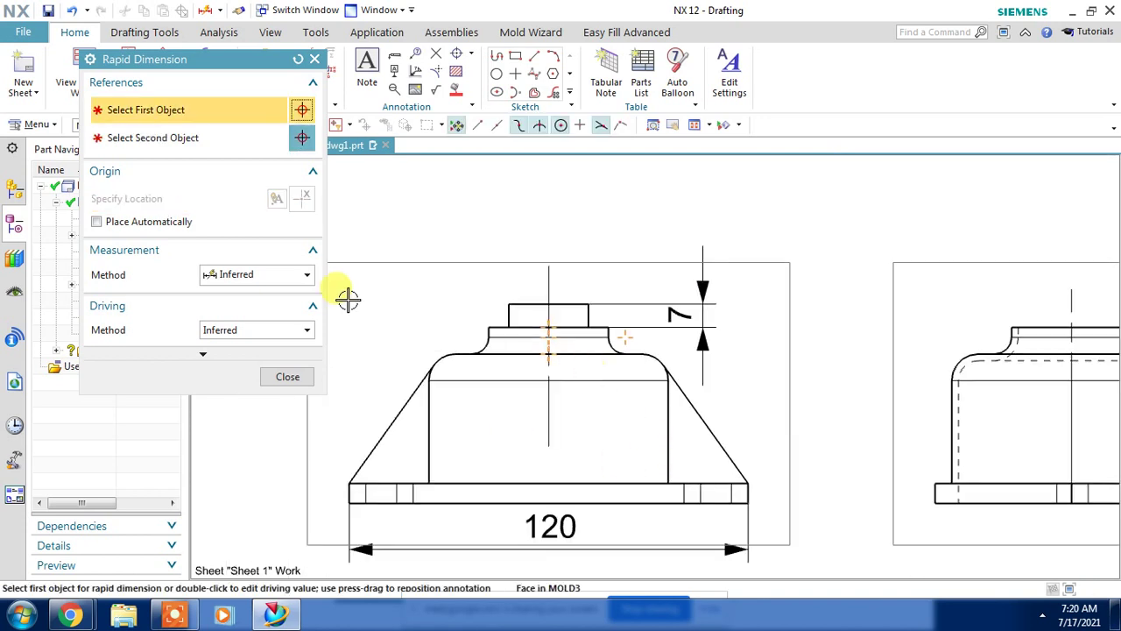
left_click(243, 279)
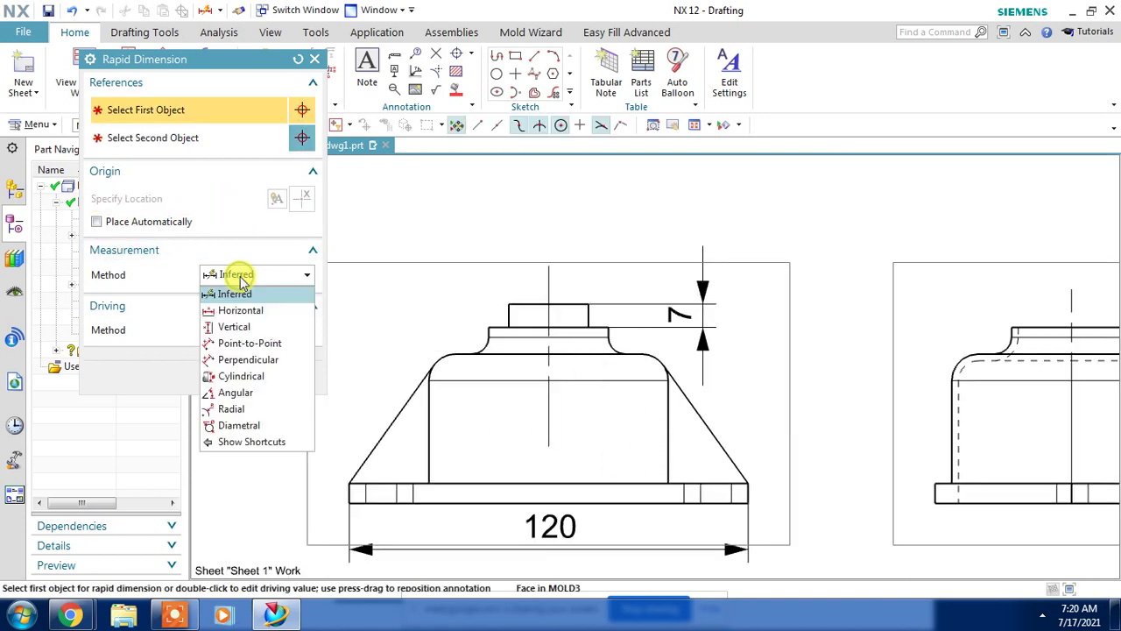
Add a 54.4° angle dimension between the slanted side edge and the base's top edge.
left_click(234, 394)
scroll(355, 484, "up", 3)
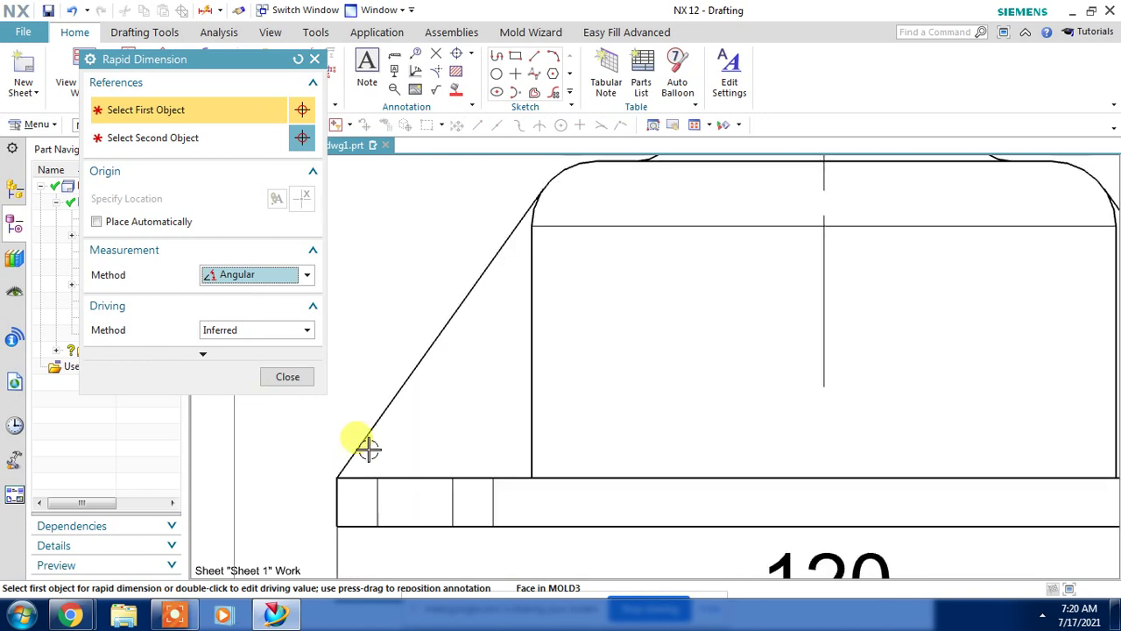
left_click(375, 420)
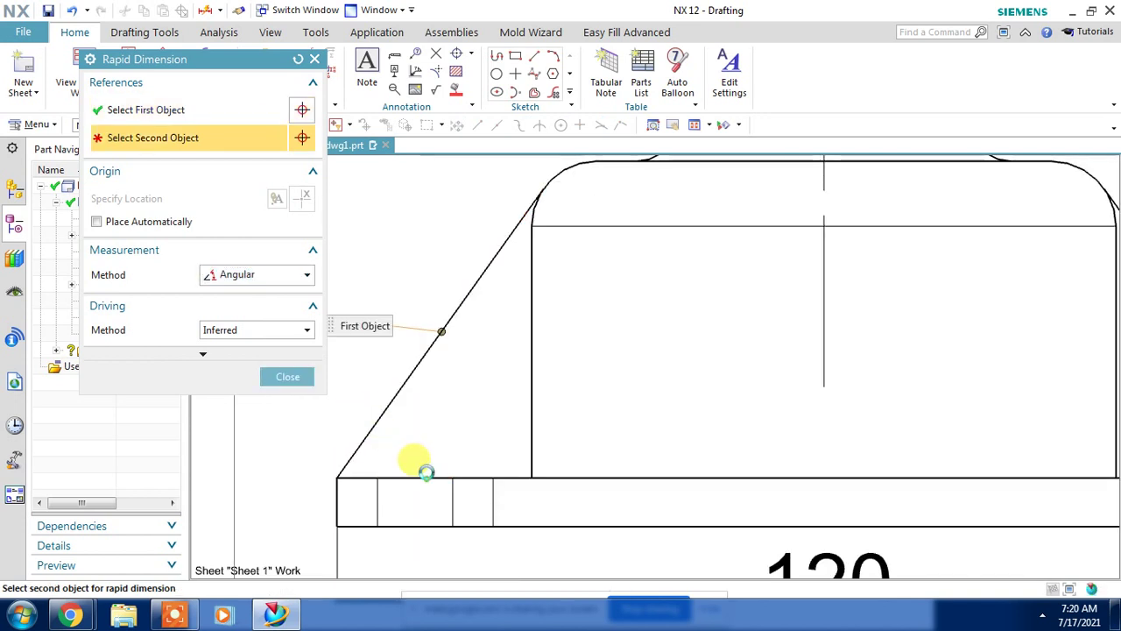
left_click(426, 477)
mouse_move(536, 359)
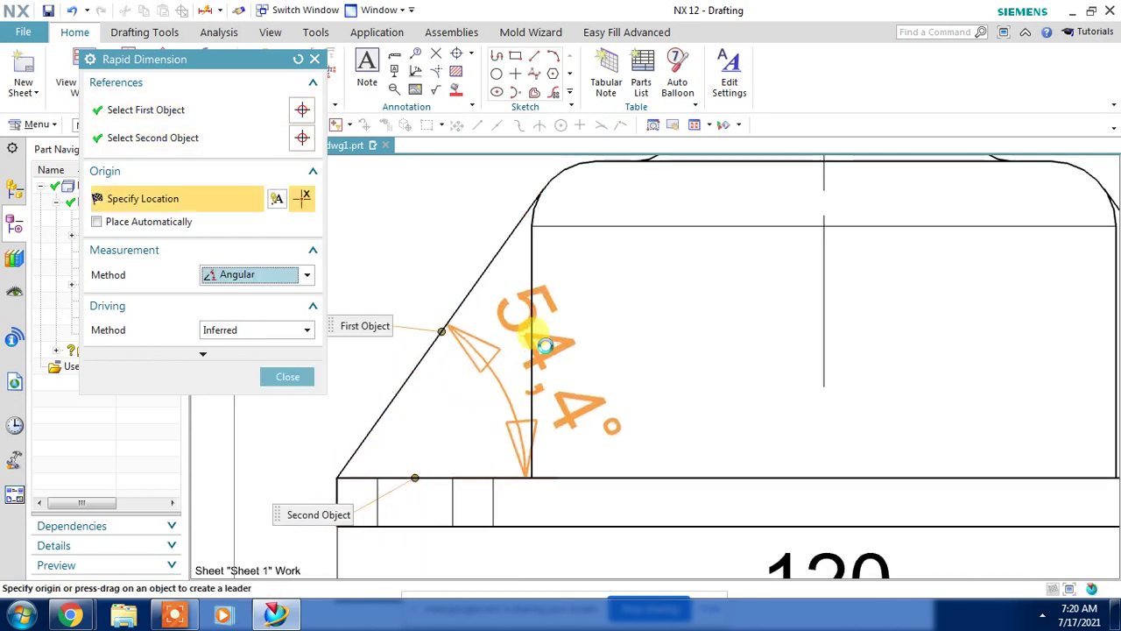
left_click(486, 366)
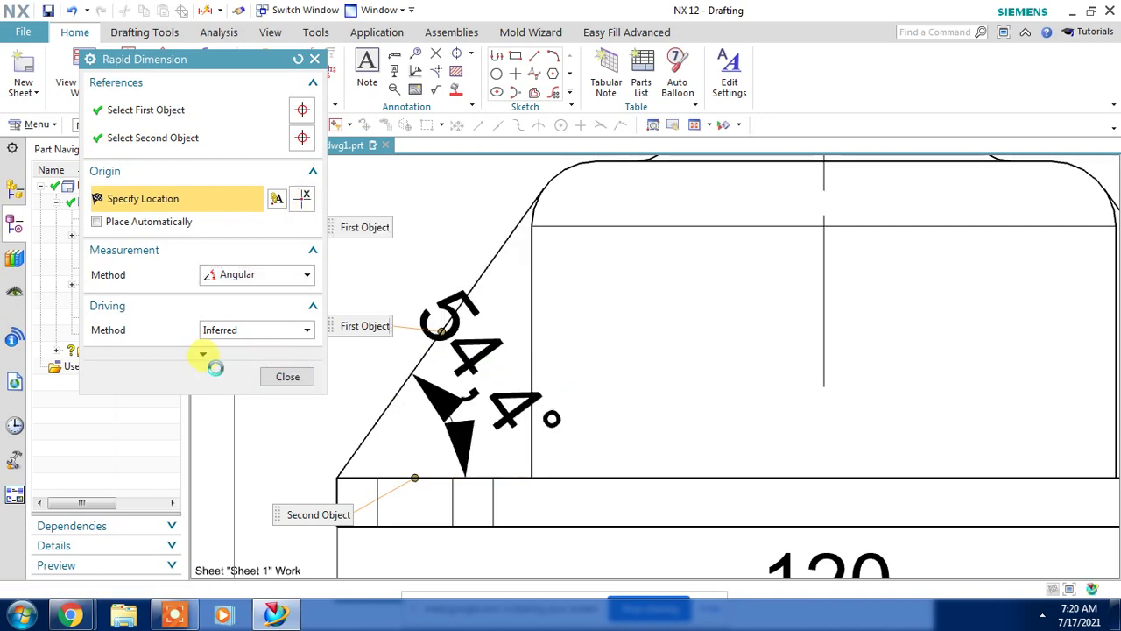
left_click(278, 381)
scroll(403, 368, "down", 2)
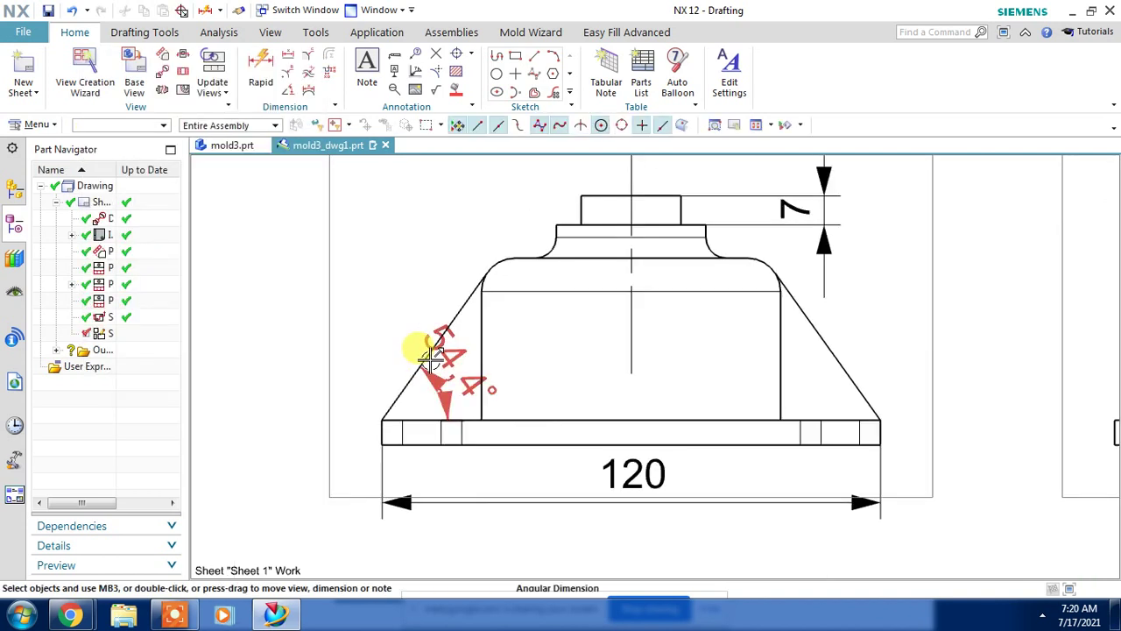
scroll(438, 350, "down", 1)
scroll(526, 332, "down", 1)
mouse_move(645, 362)
middle_mouse_down()
mouse_move(491, 413)
mouse_move(492, 429)
middle_mouse_up()
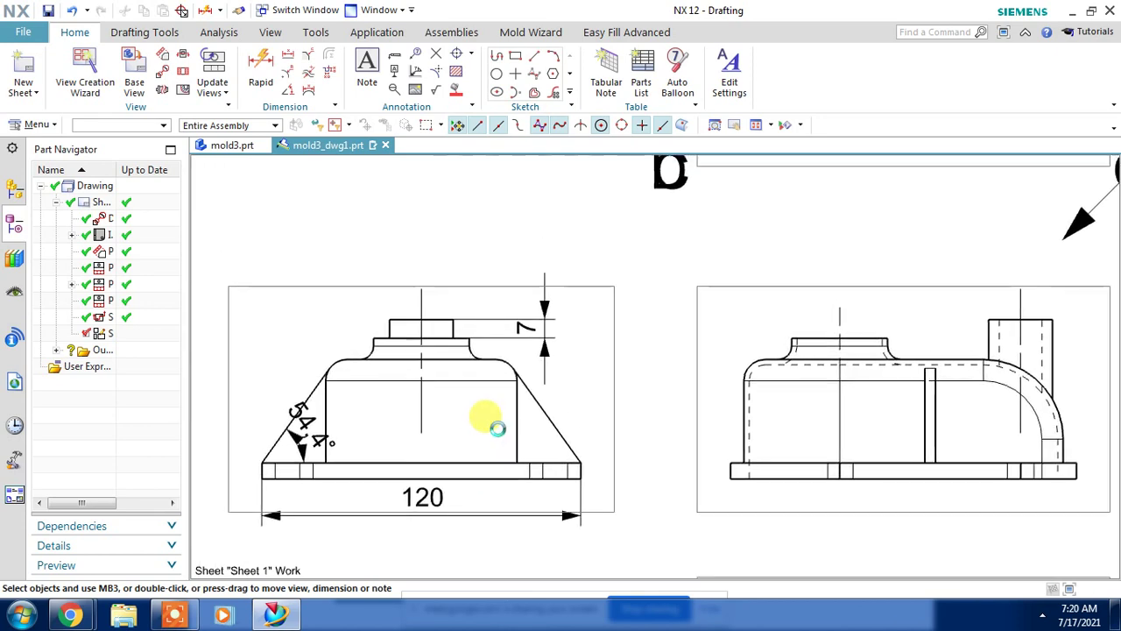
Add an R5 radius dimension to the small fillet arc on the side view.
left_click(291, 77)
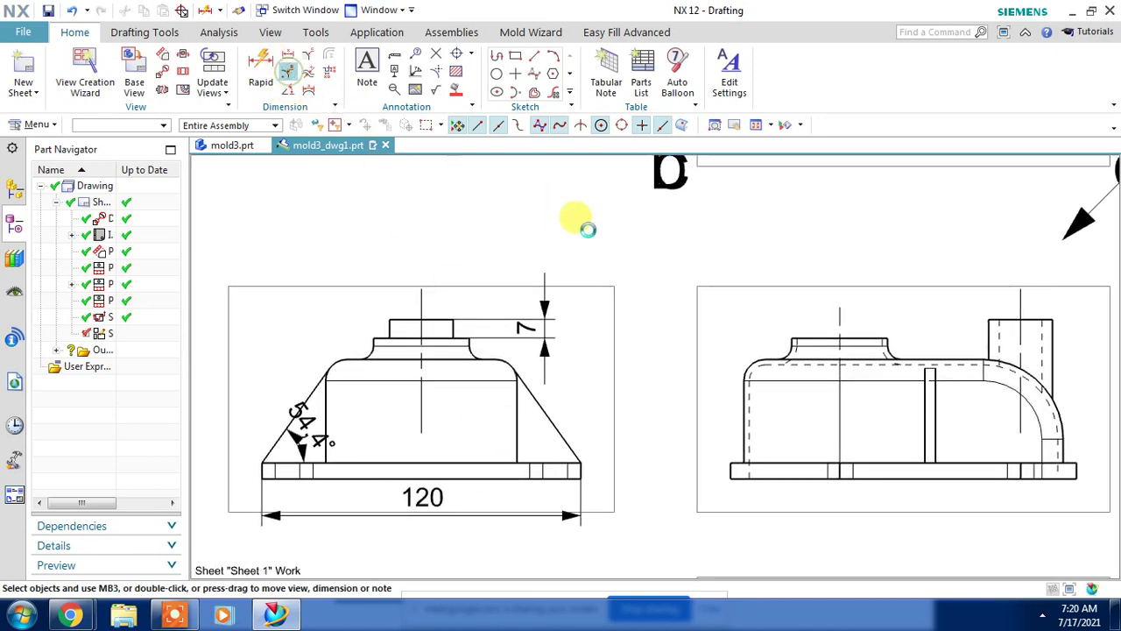
scroll(374, 349, "up", 1)
scroll(374, 349, "up", 1)
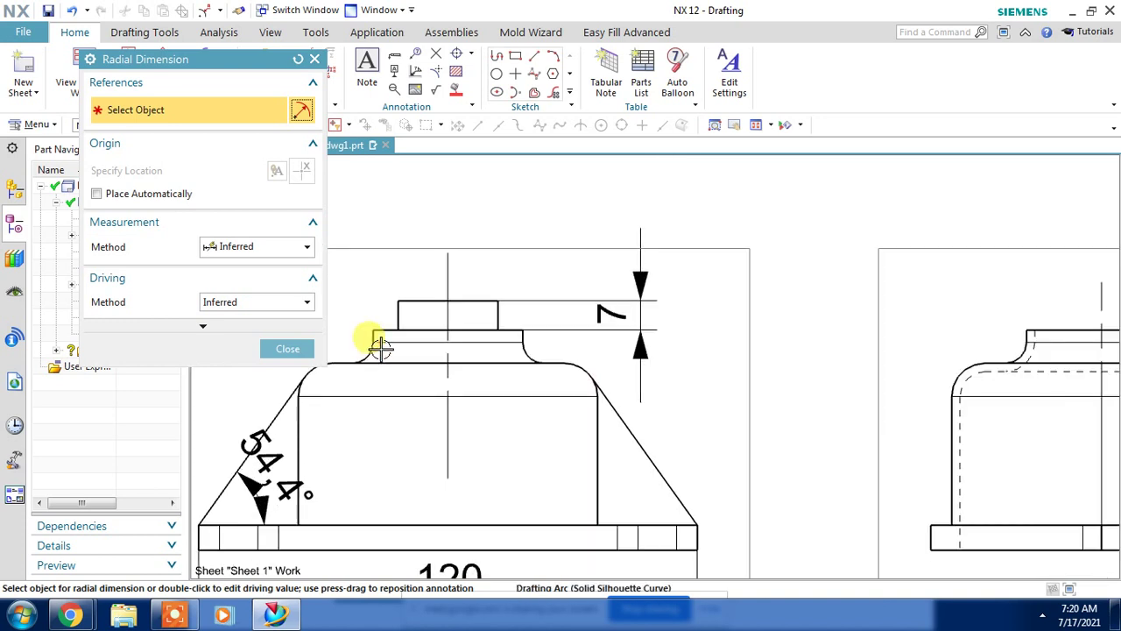
left_click(1016, 340)
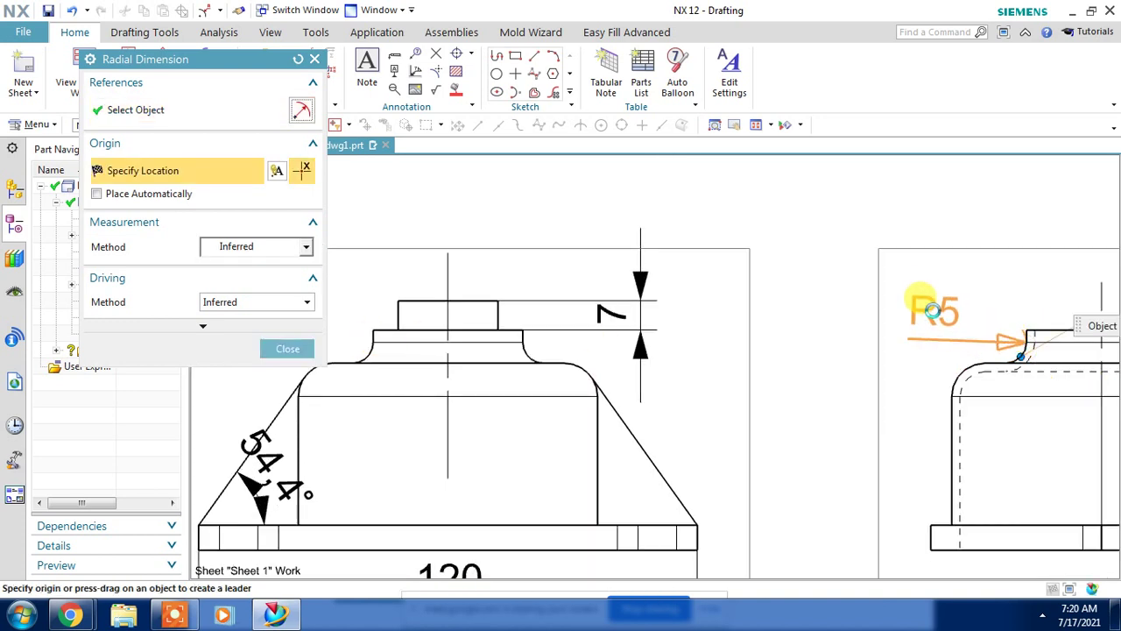
left_click(921, 362)
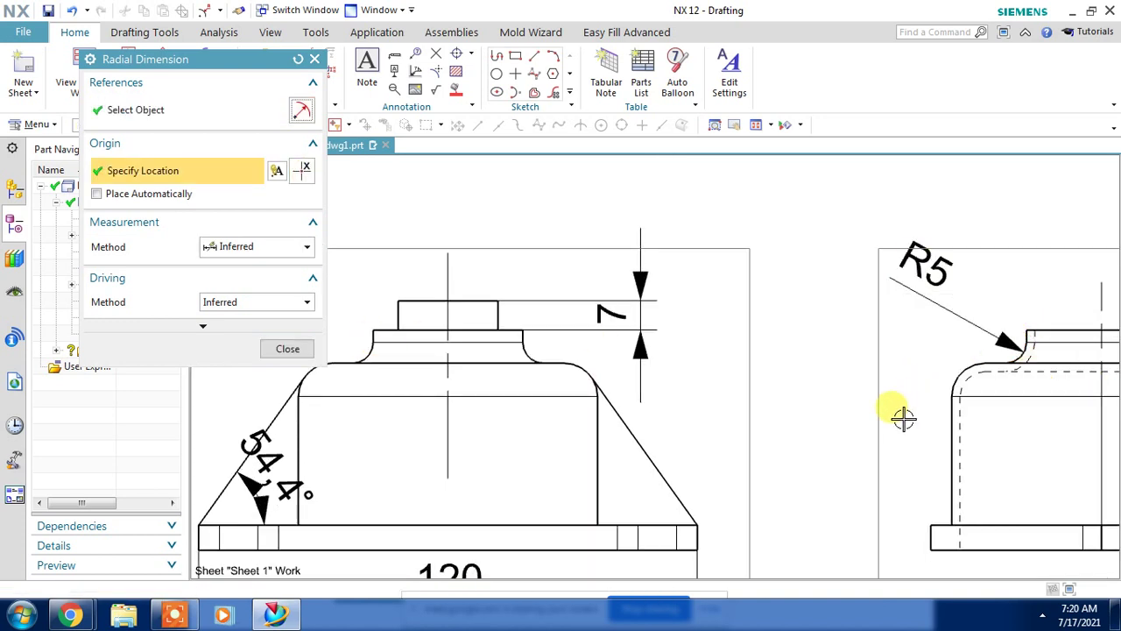
scroll(783, 314, "down", 3)
scroll(782, 314, "down", 2)
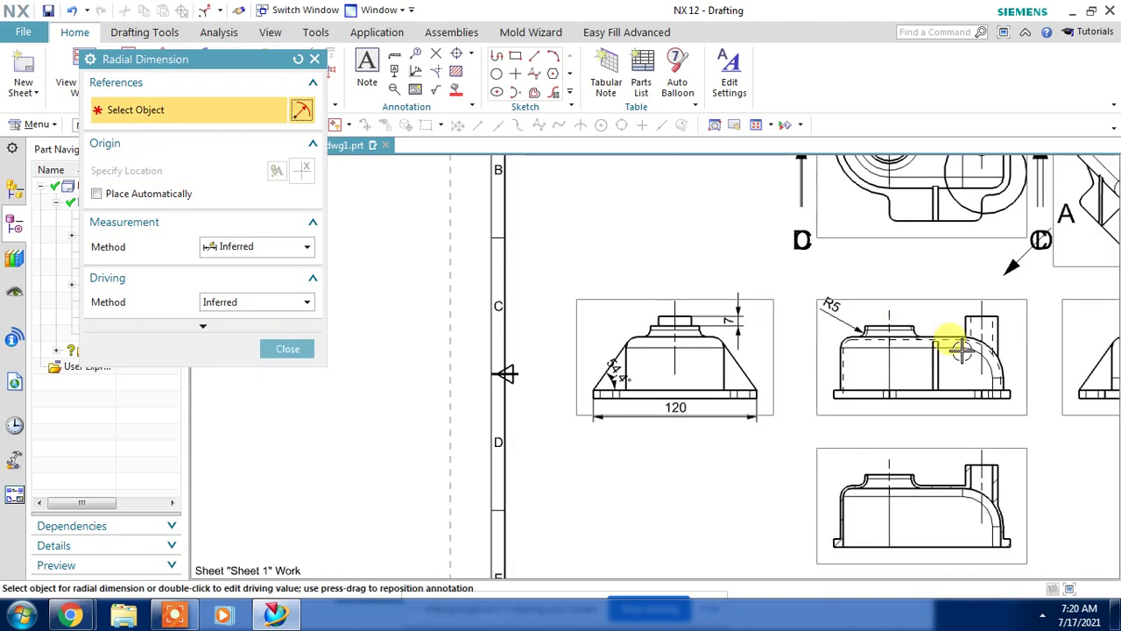
left_click(282, 347)
scroll(784, 326, "up", 5)
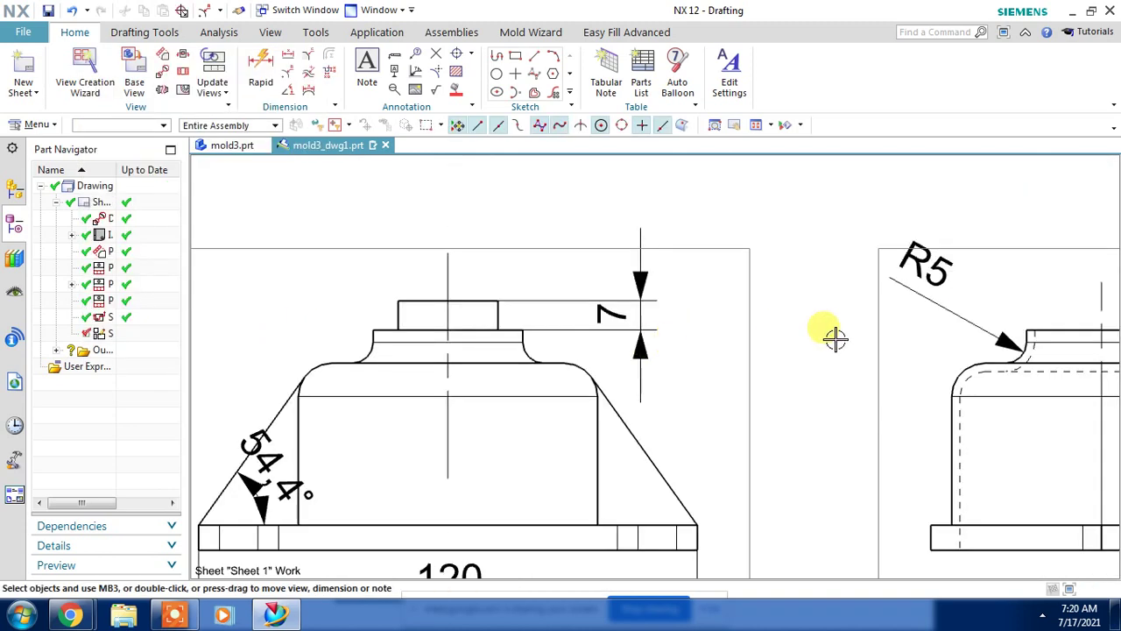
scroll(735, 332, "down", 3)
scroll(783, 333, "down", 2)
scroll(815, 323, "down", 2)
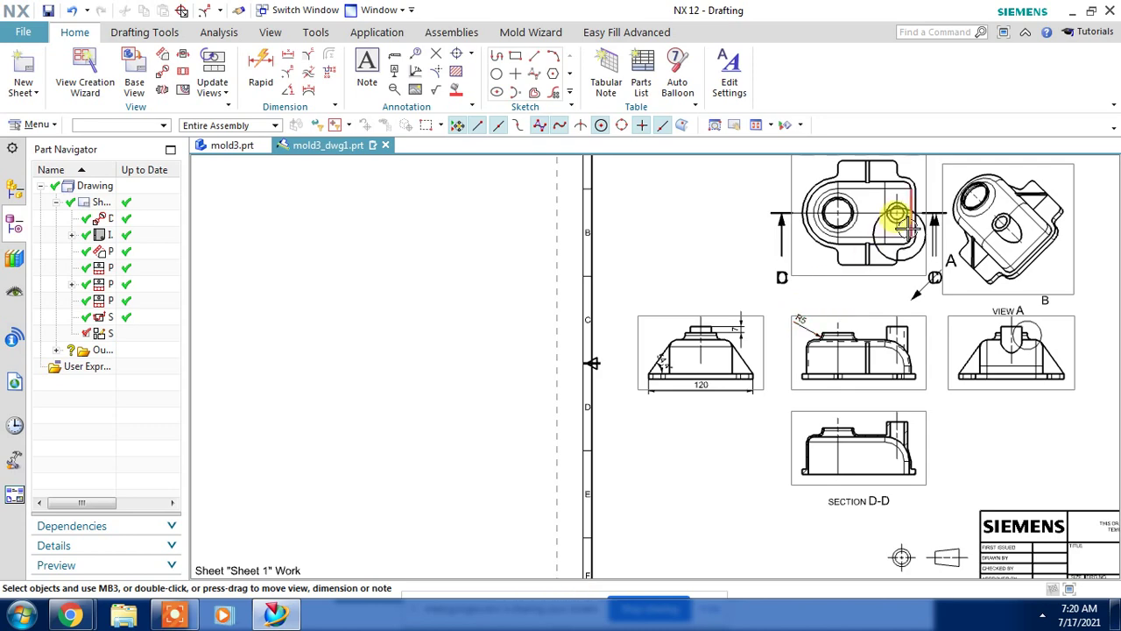
scroll(888, 213, "up", 2)
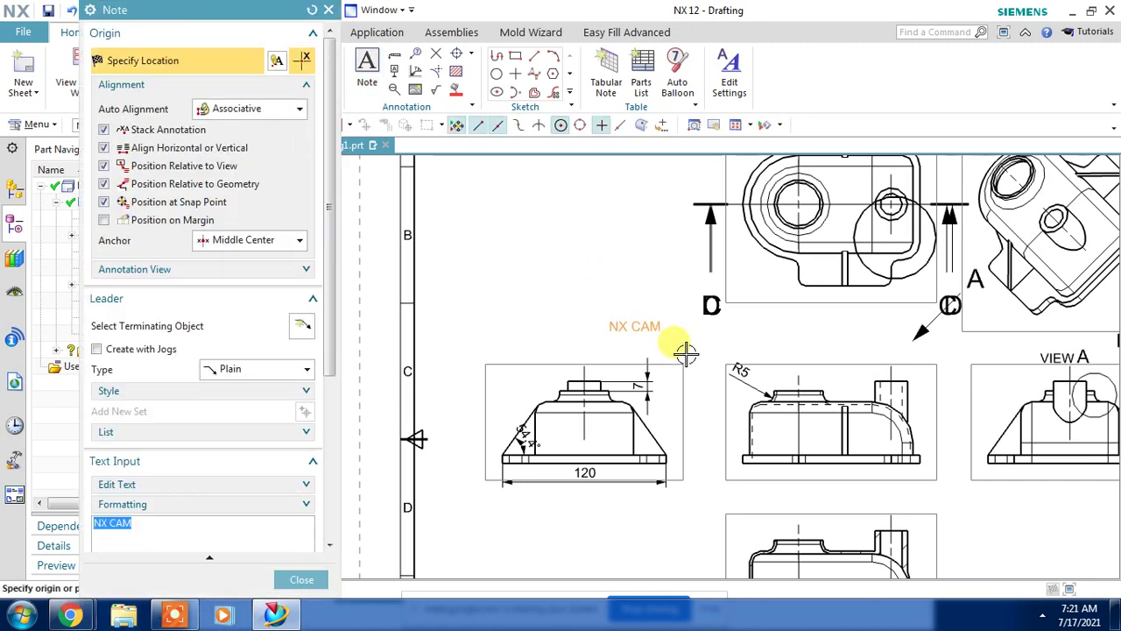
Place the ALL FILLETS ARE 1MM note just above ALL DIMENSIONS IN MM by the title block.
mouse_move(681, 353)
middle_mouse_down()
mouse_move(550, 171)
mouse_move(595, 321)
mouse_move(712, 296)
mouse_move(675, 318)
mouse_move(738, 304)
middle_mouse_up()
mouse_move(931, 275)
middle_mouse_down()
mouse_move(818, 426)
mouse_move(726, 450)
middle_mouse_up()
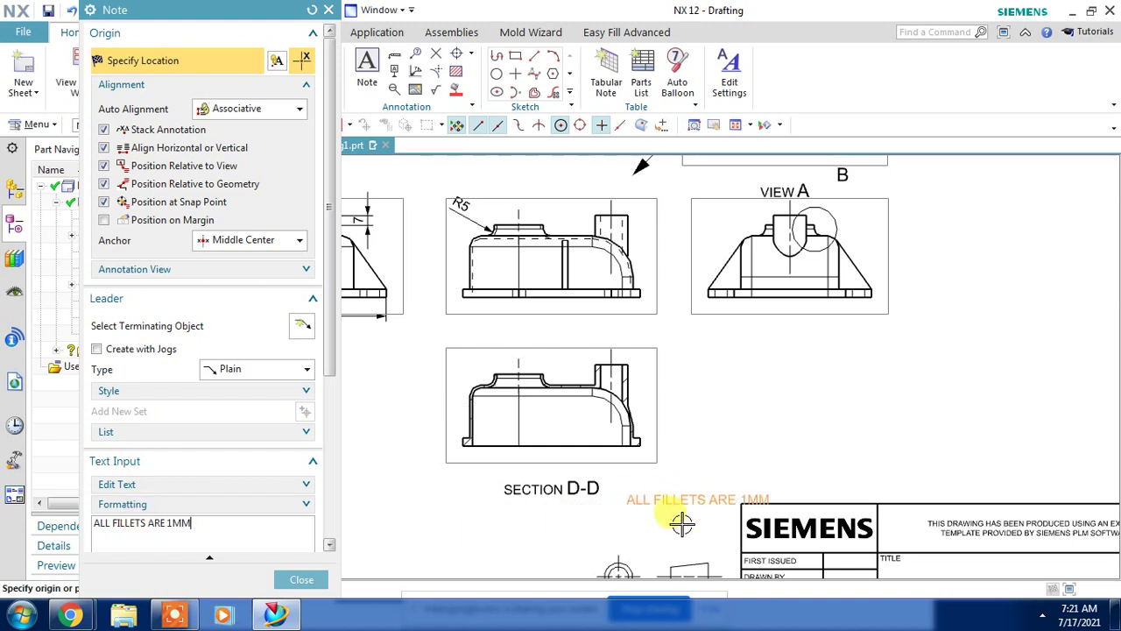
middle_click_drag(641, 513, 701, 323)
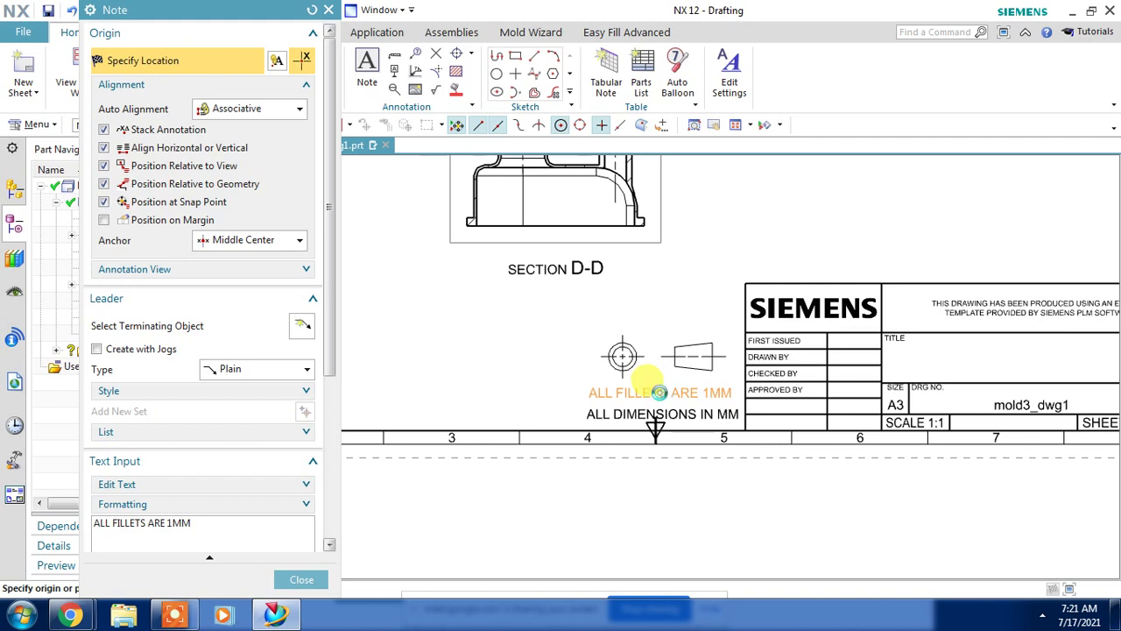
left_click(659, 393)
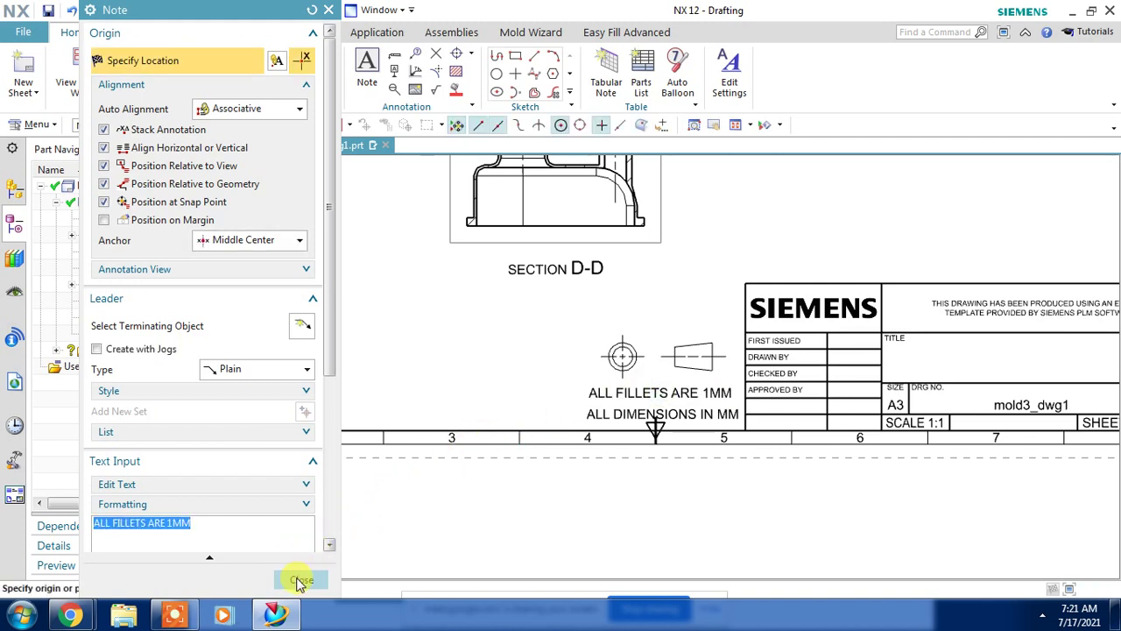
key("Escape")
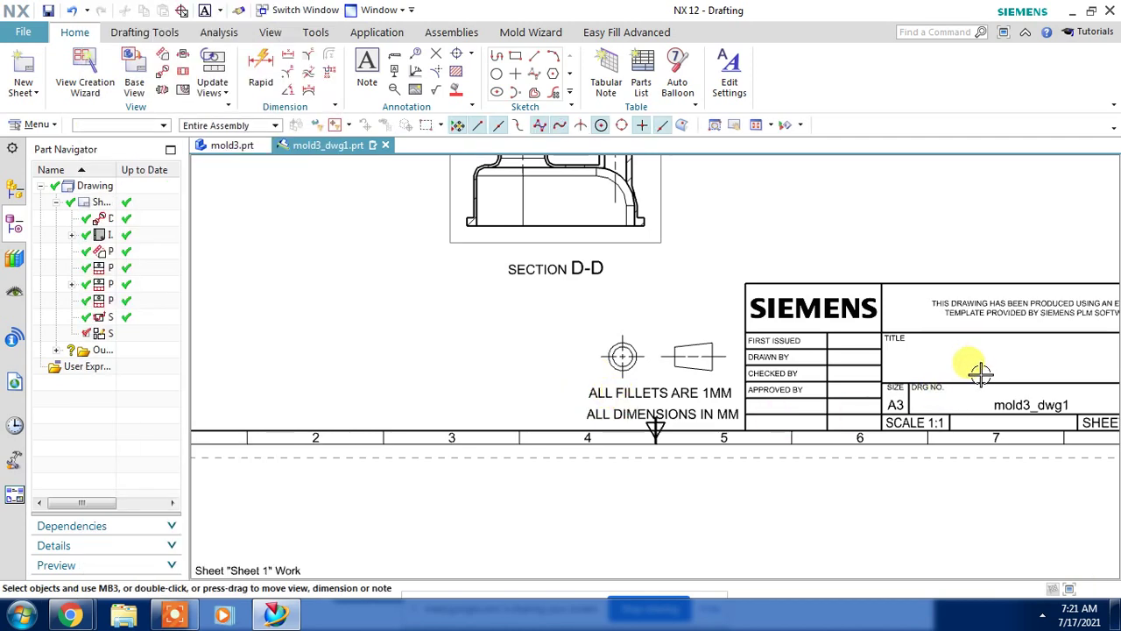
Place datum feature symbol A just above the dimensioned front view.
scroll(658, 310, "down", 2)
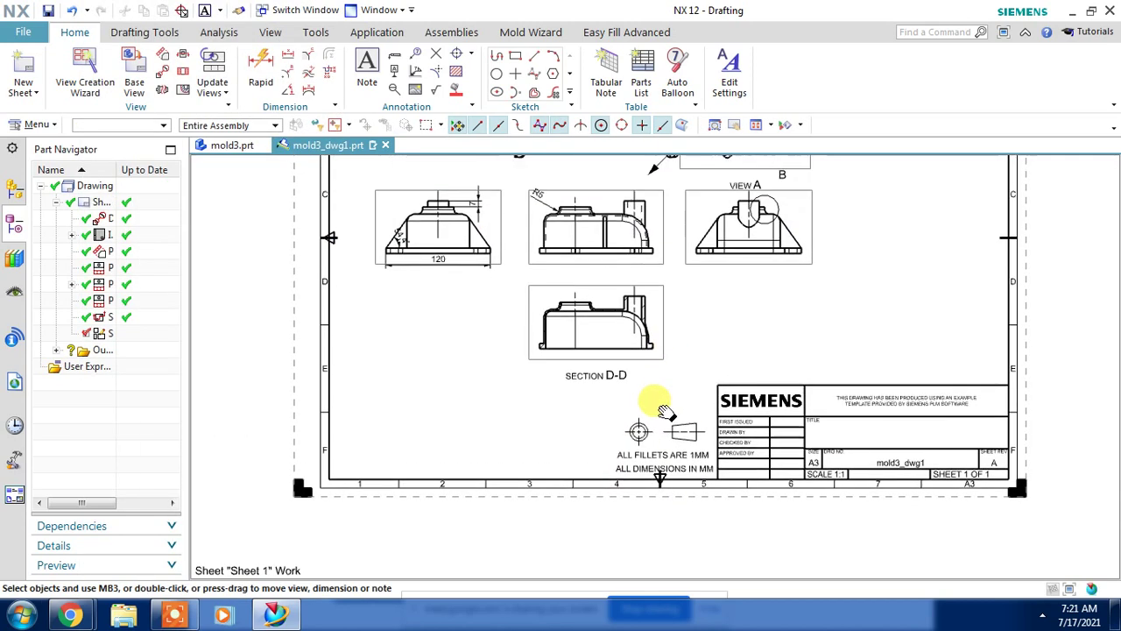
scroll(653, 400, "down", 2)
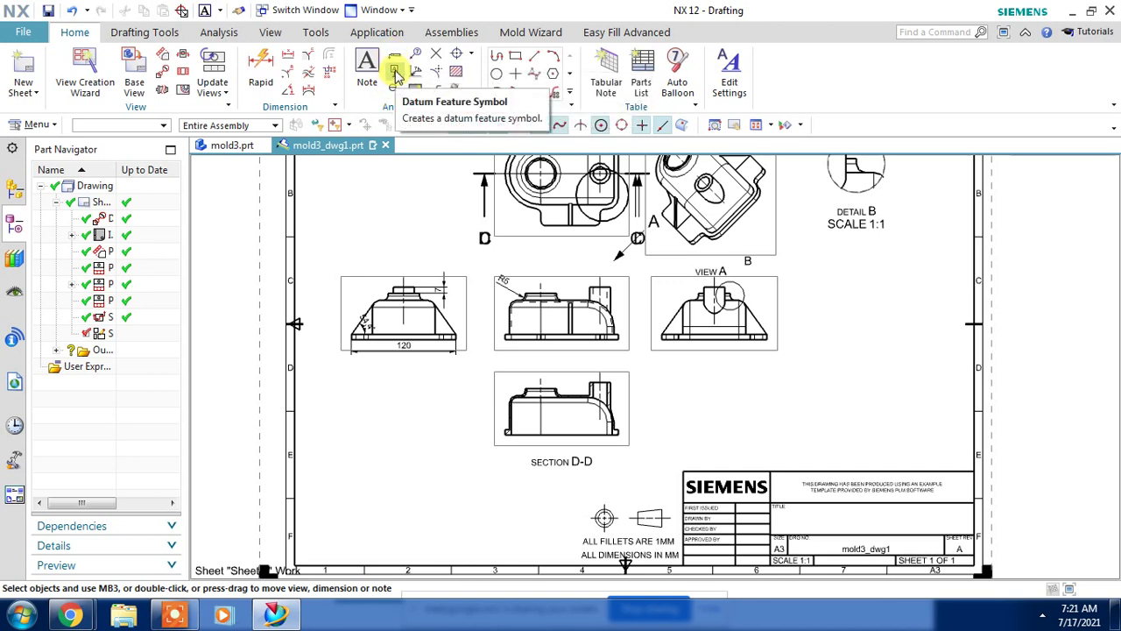
left_click(395, 71)
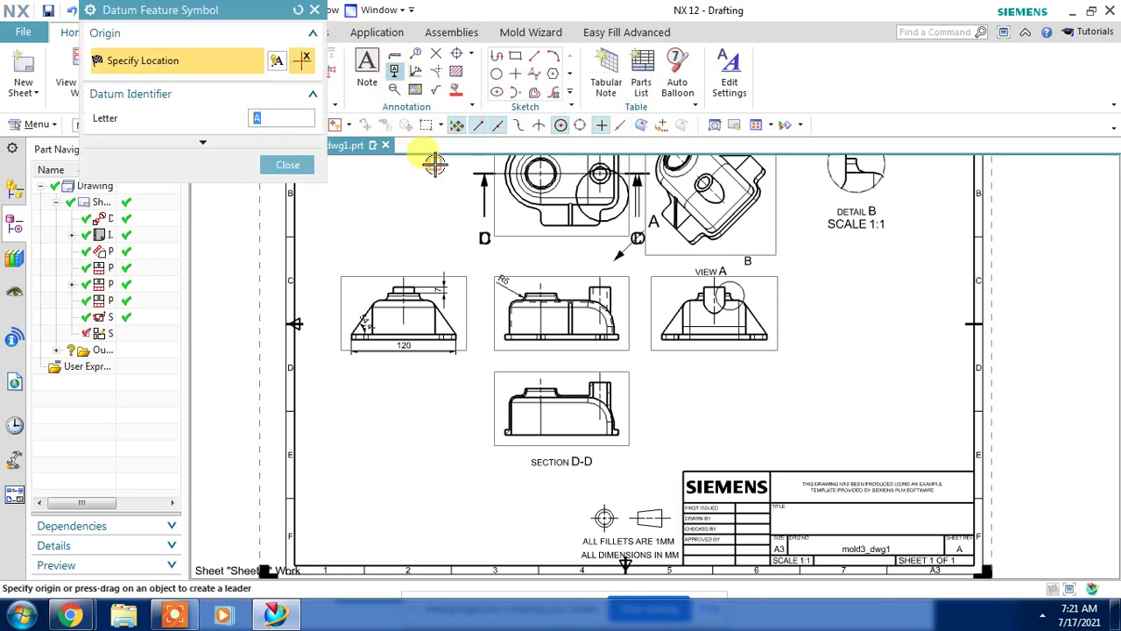
scroll(375, 300, "up", 1)
scroll(400, 237, "up", 1)
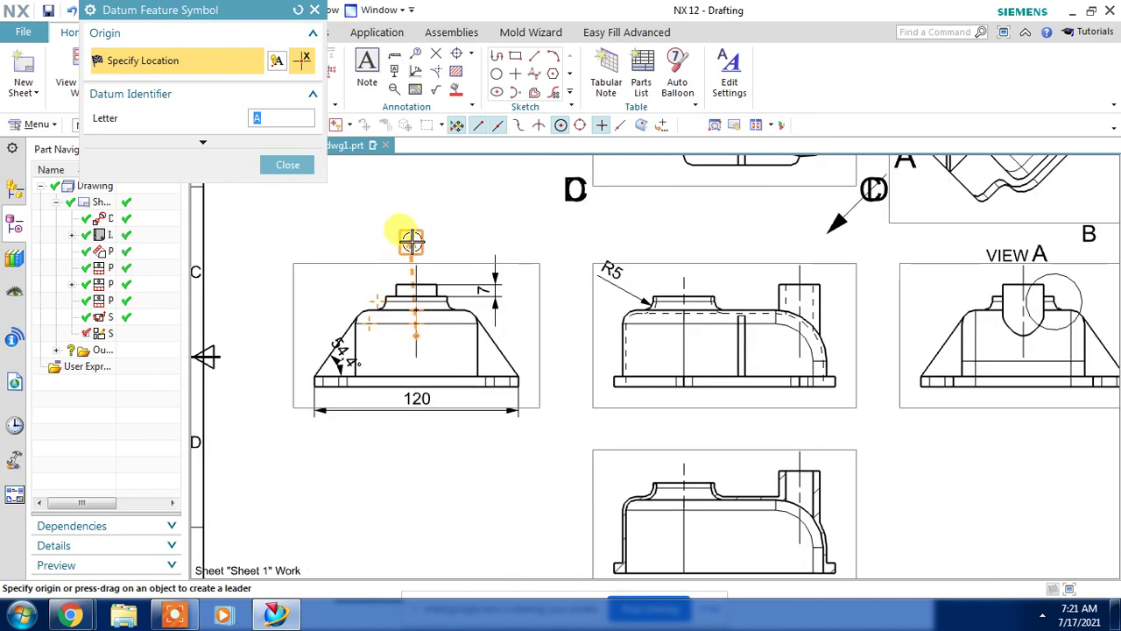
left_click(416, 232)
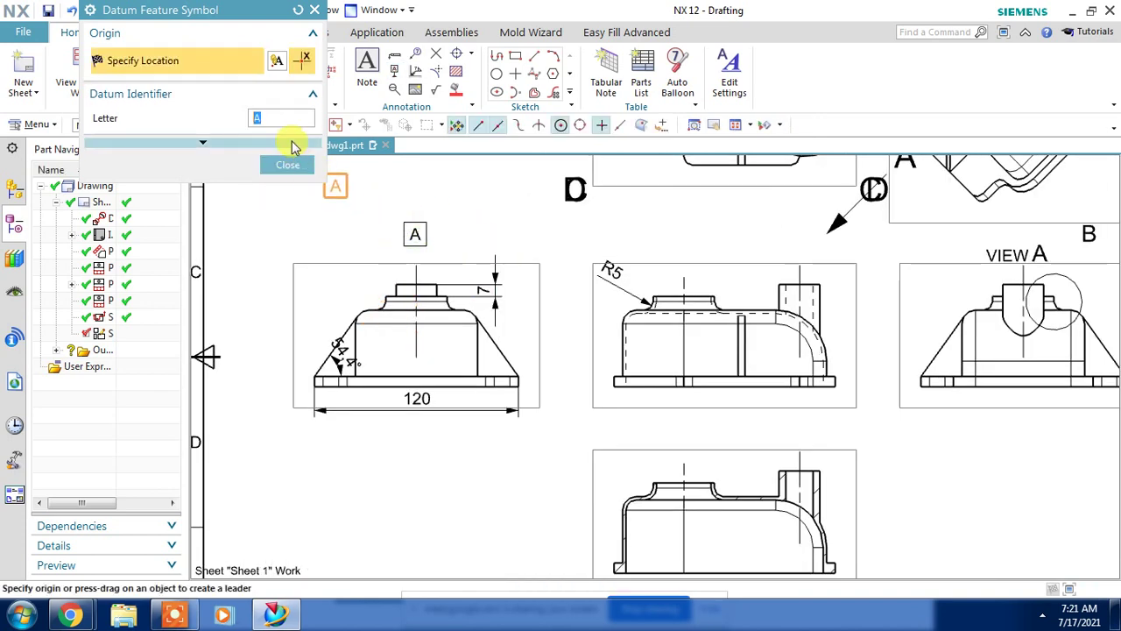
left_click(288, 164)
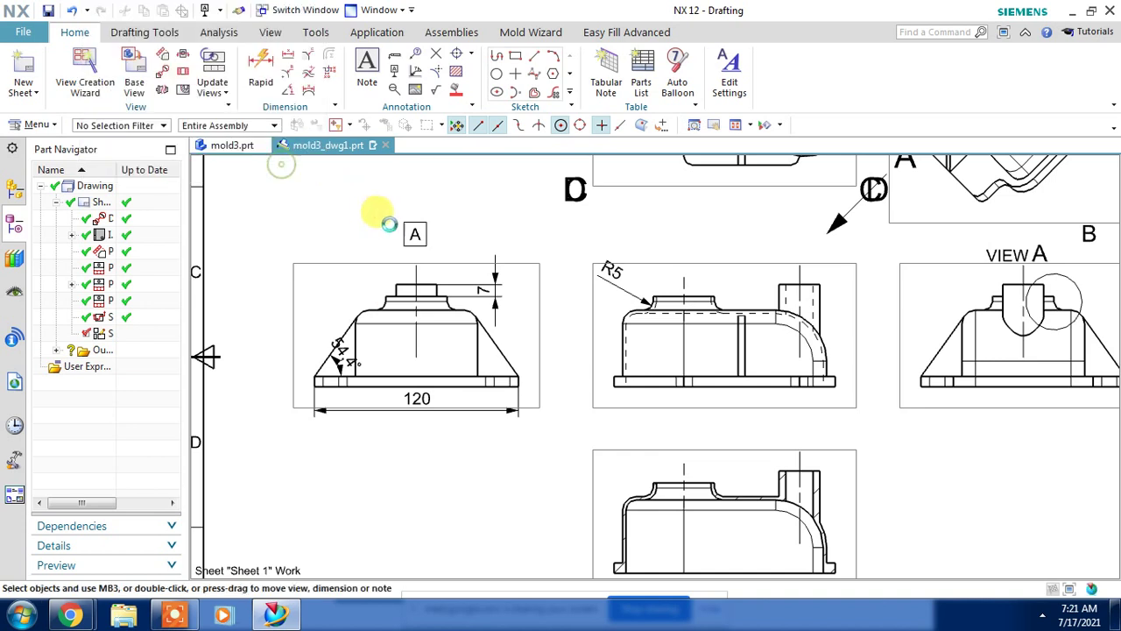
Place datum target A1 above mold3's front view.
left_click(395, 89)
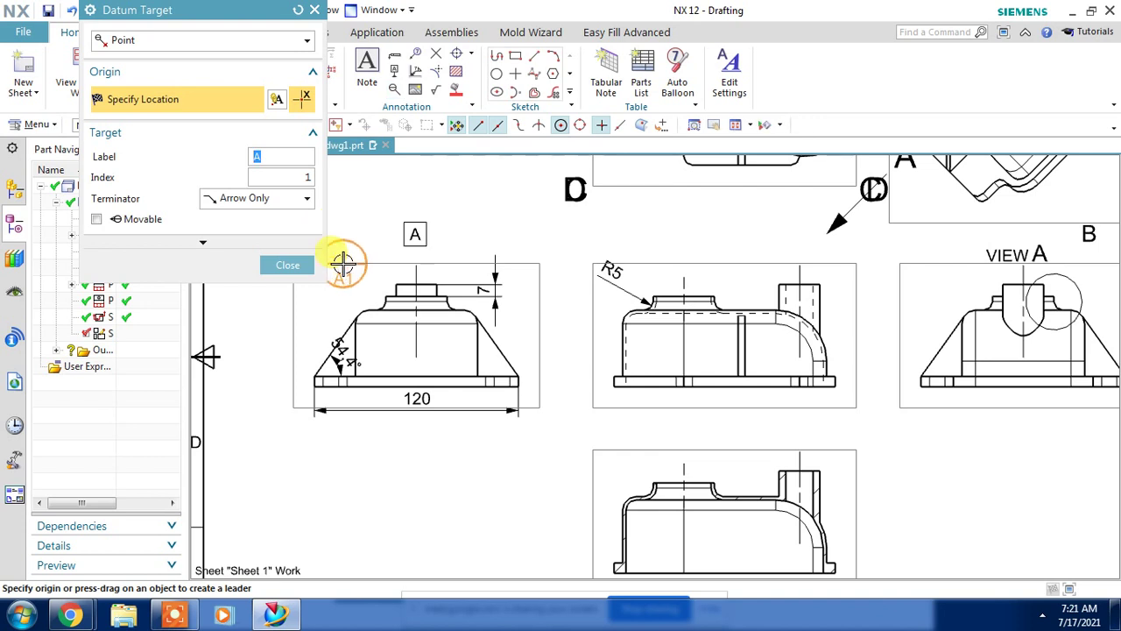
middle_click_drag(343, 225, 555, 271)
scroll(552, 267, "up", 1)
scroll(548, 265, "up", 1)
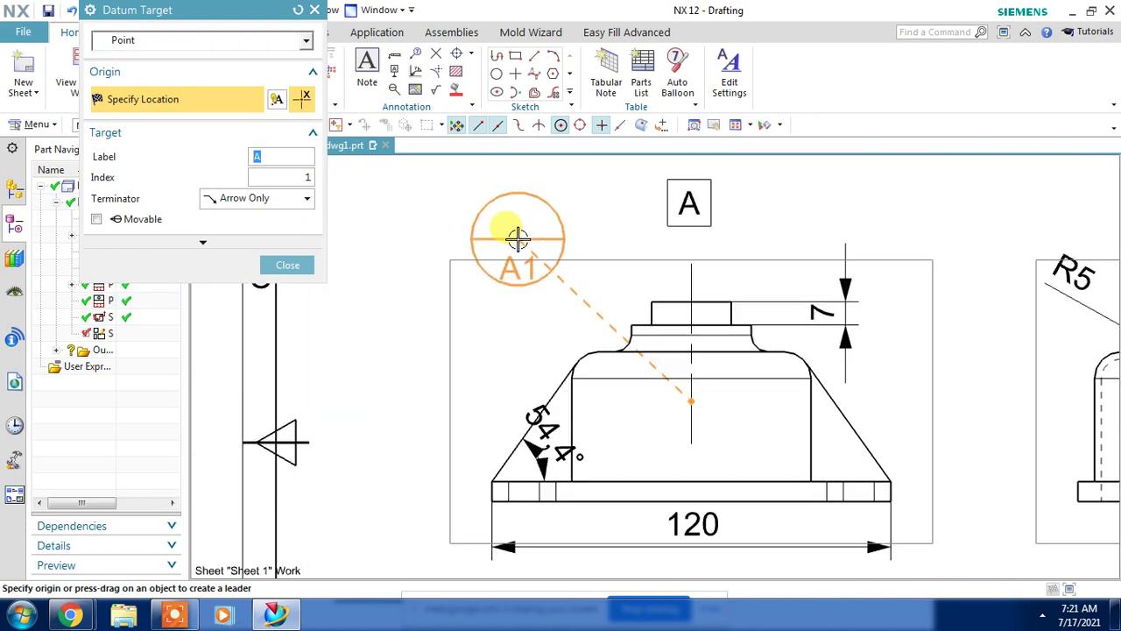
left_click(287, 177)
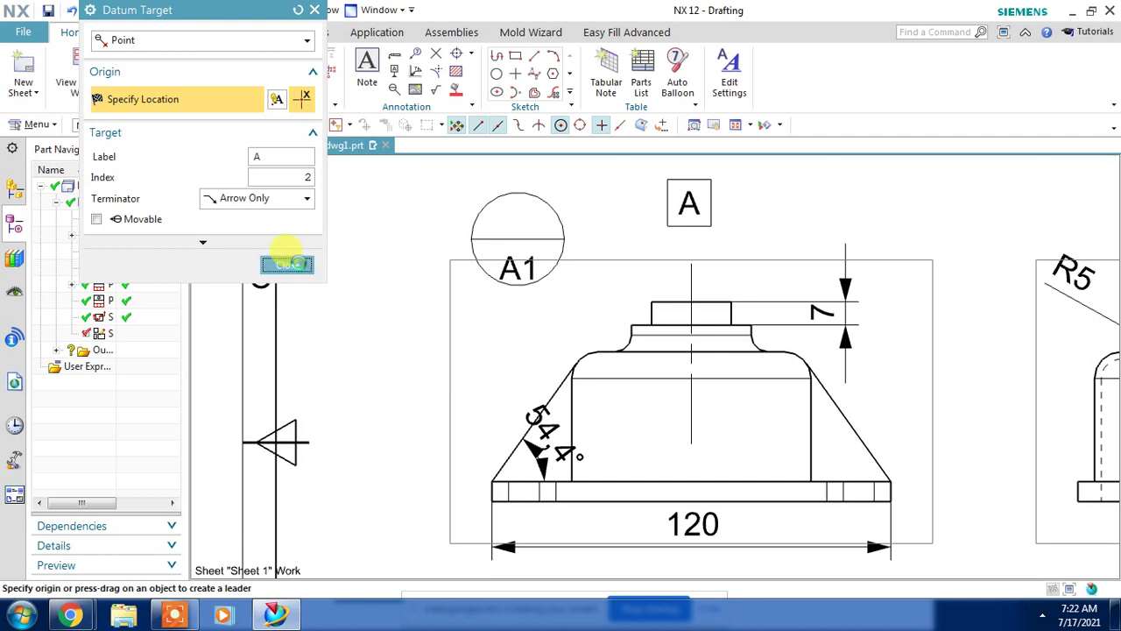
left_click(287, 264)
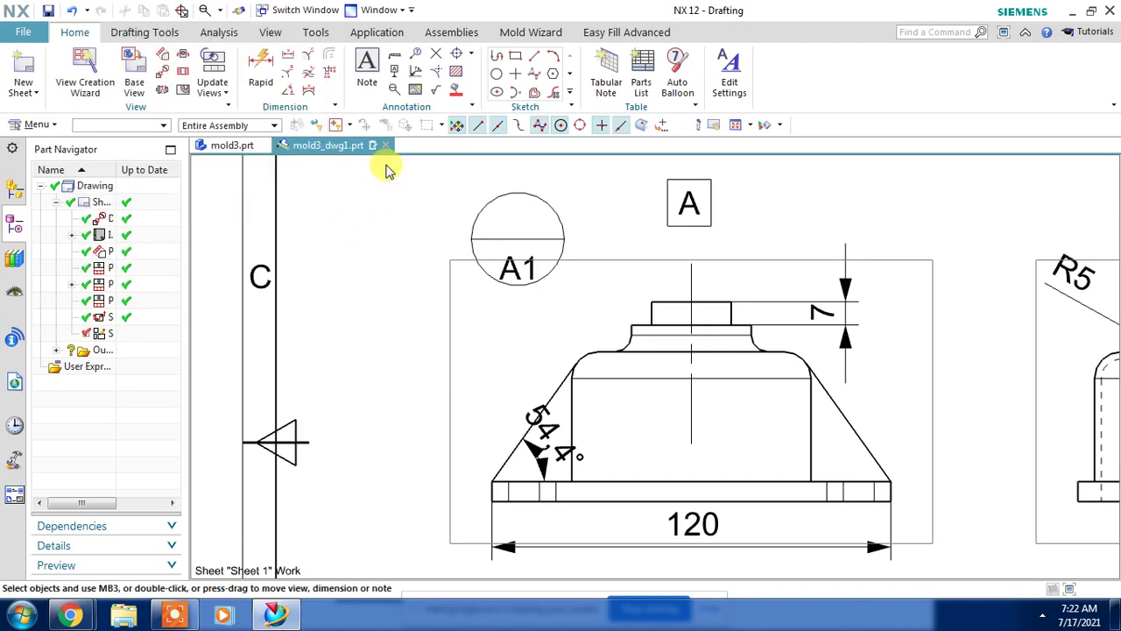
Add circular balloon A to the right of the front view.
left_click(416, 55)
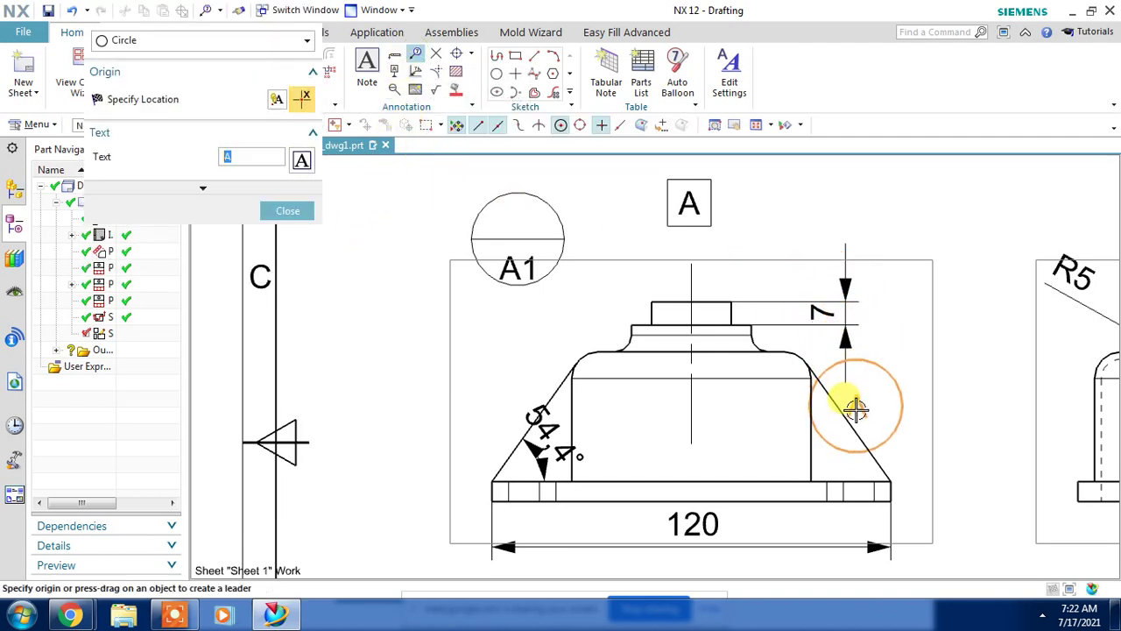
left_click(943, 324)
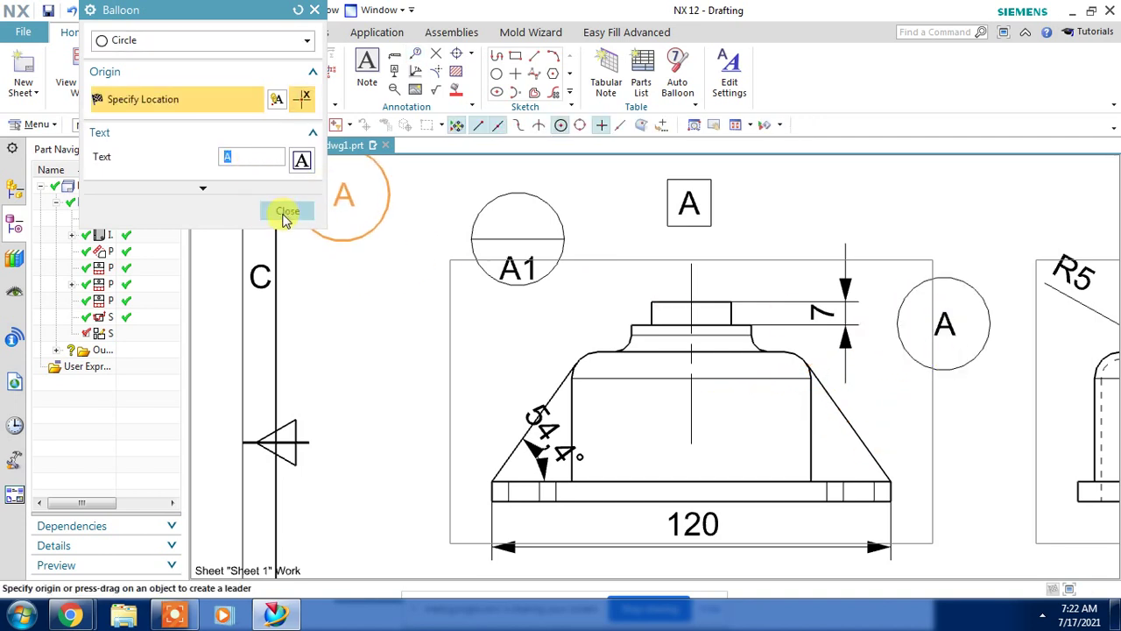
left_click(282, 211)
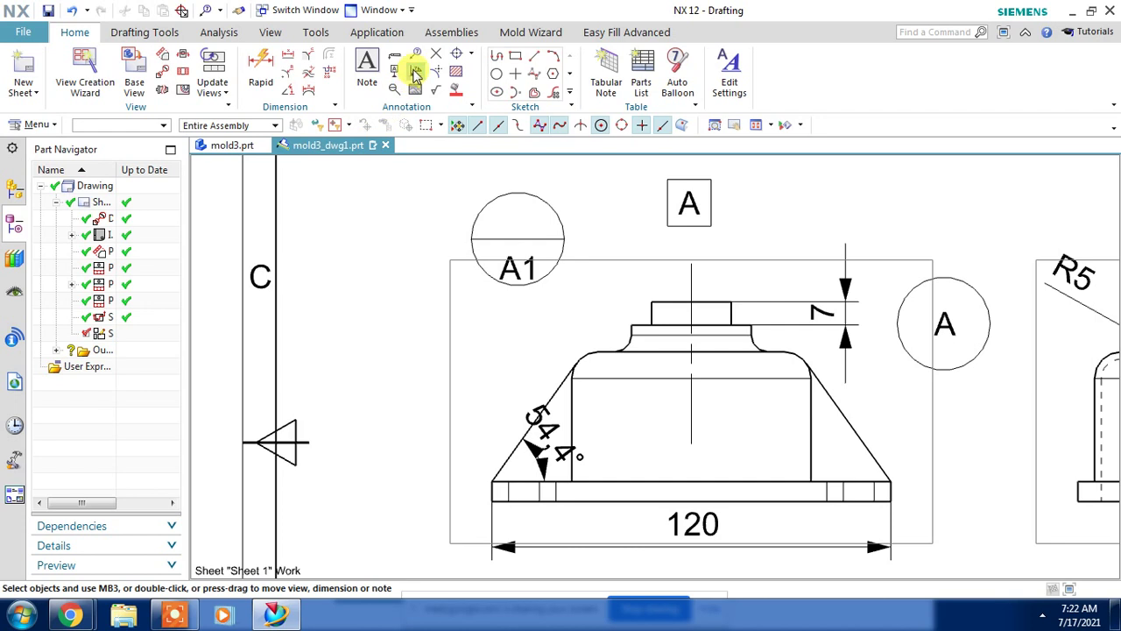
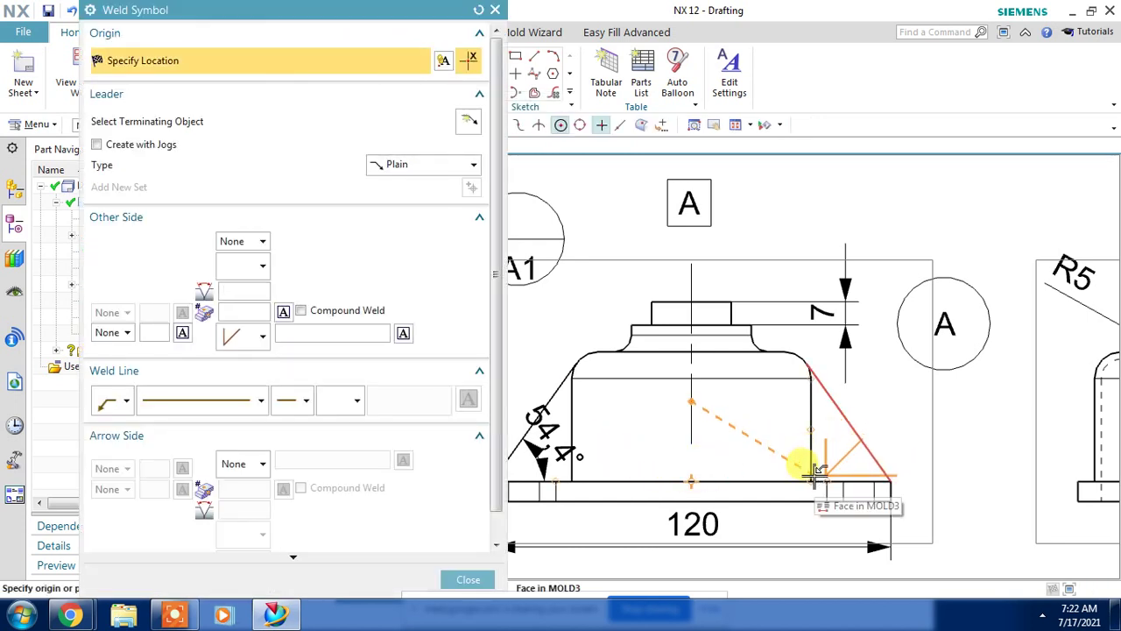
Place a fillet weld symbol with a plain leader pointing at the part edge beside the front view.
mouse_move(733, 380)
middle_mouse_down()
mouse_move(711, 300)
mouse_move(665, 245)
middle_mouse_up()
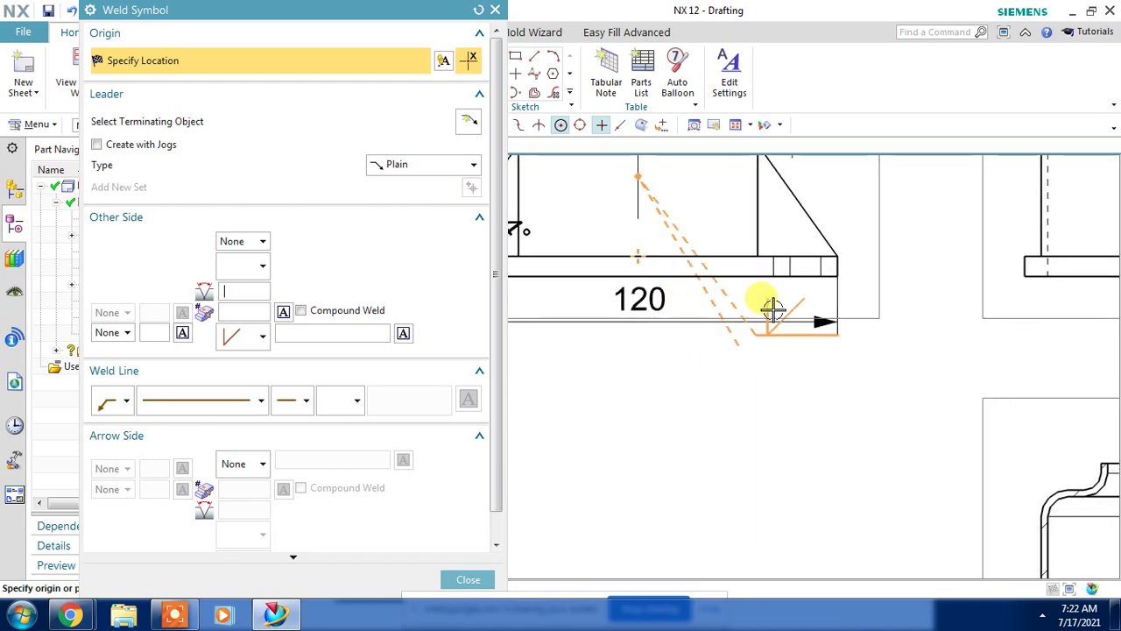
middle_click_drag(806, 228, 765, 350)
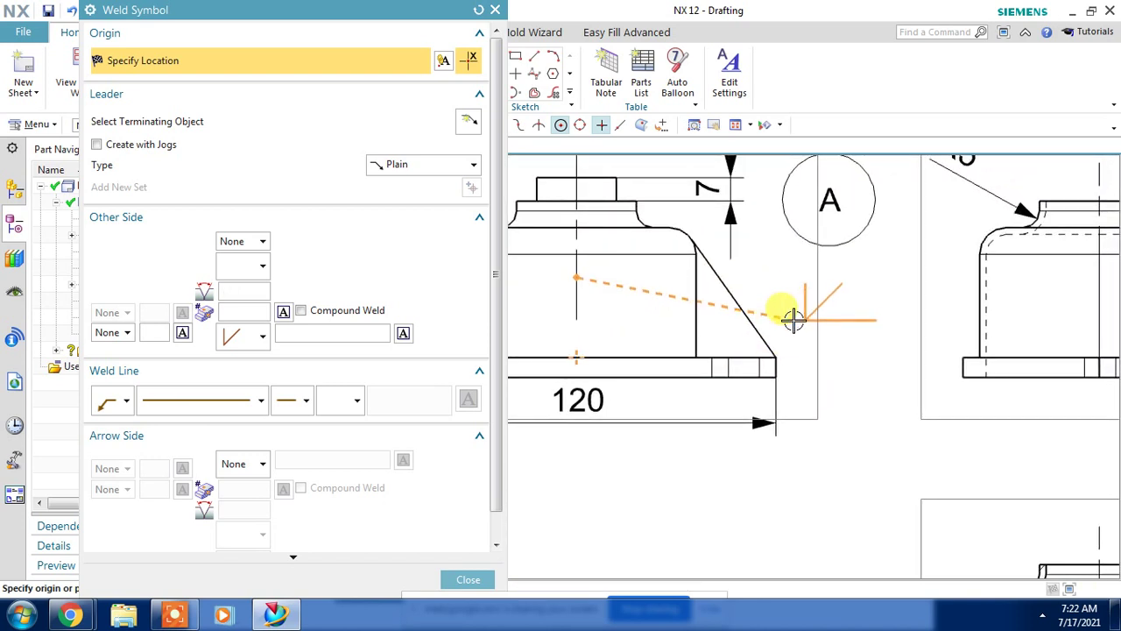
left_click(235, 342)
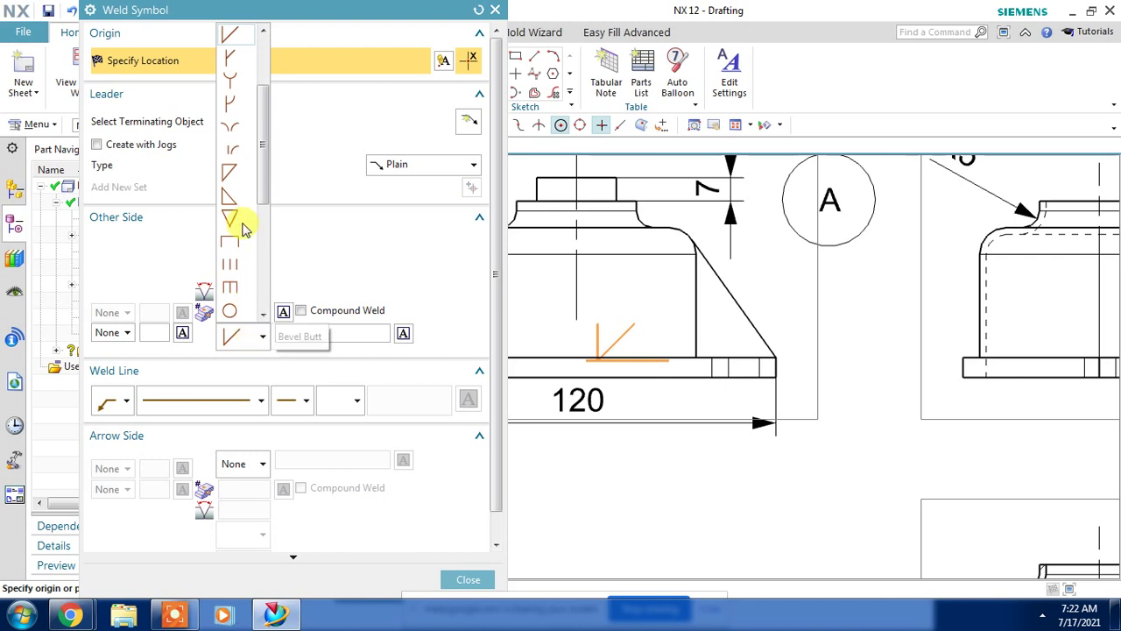
left_click(237, 317)
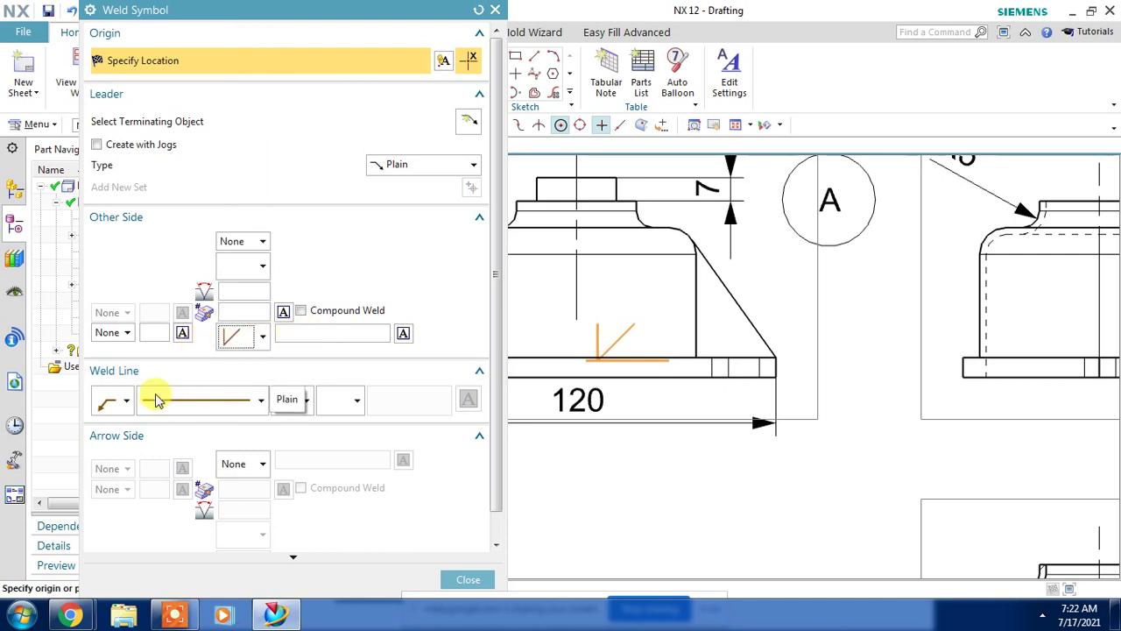
left_click(391, 172)
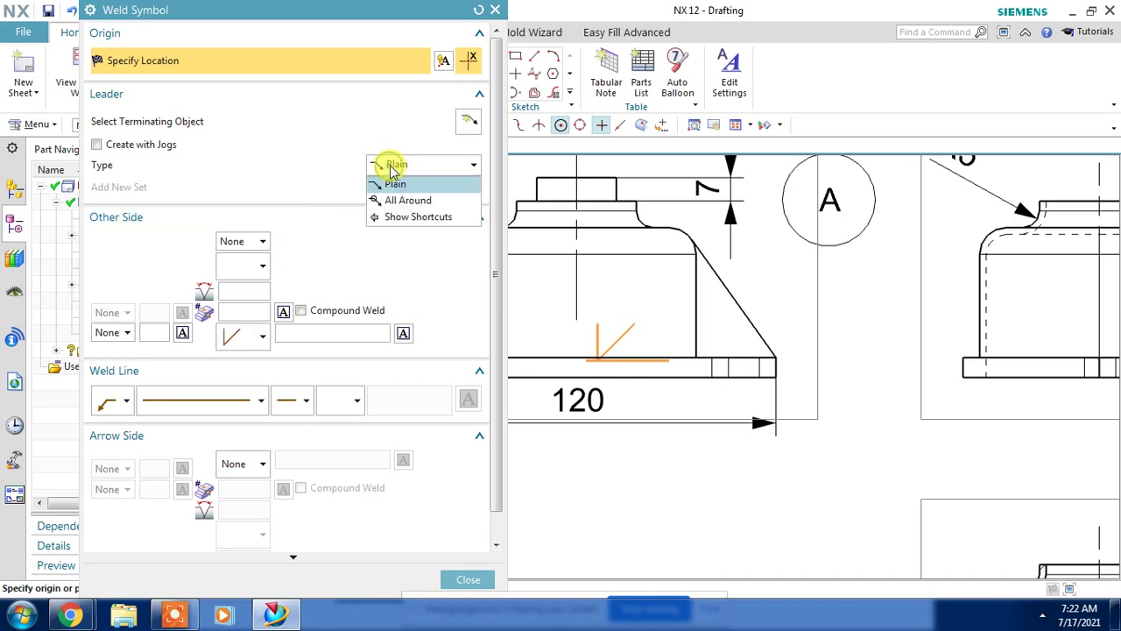
left_click(390, 172)
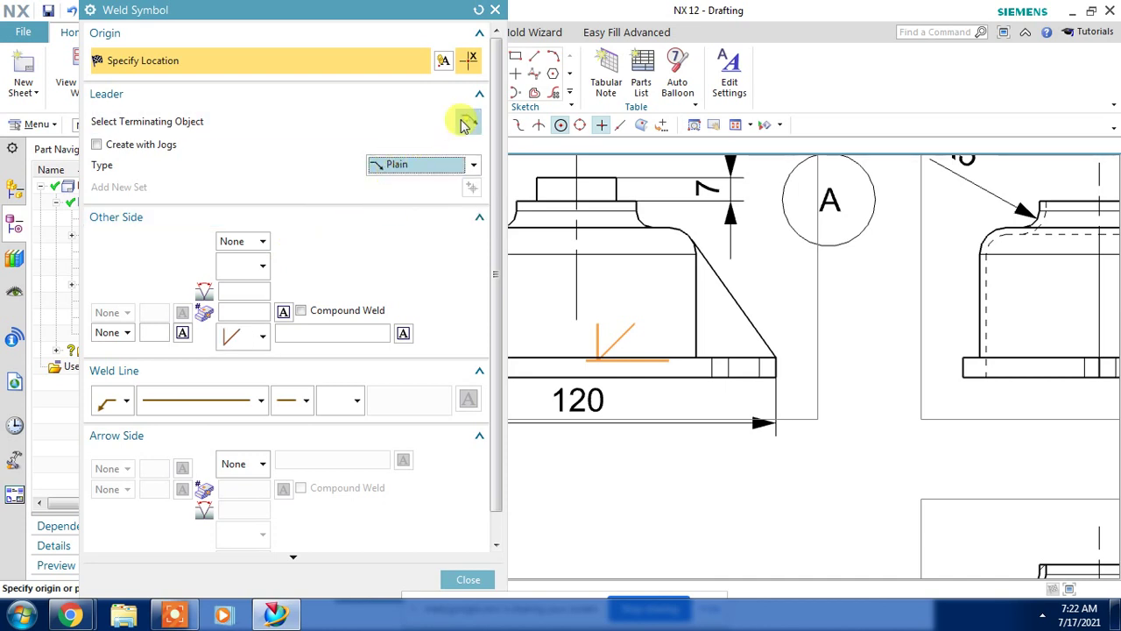
left_click(465, 122)
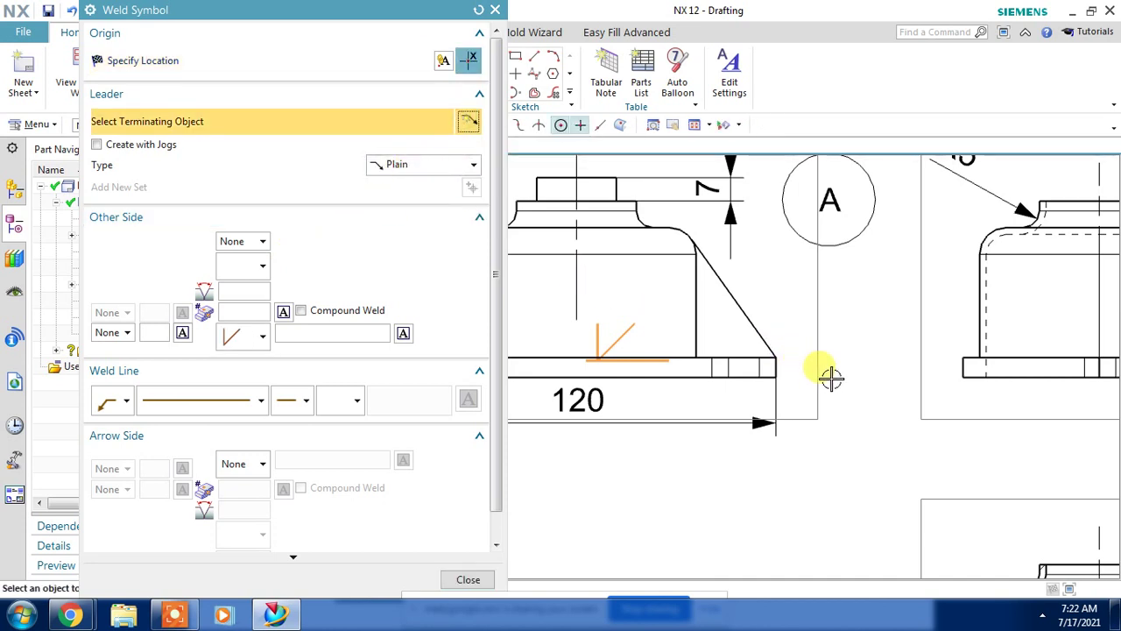
left_click(851, 266)
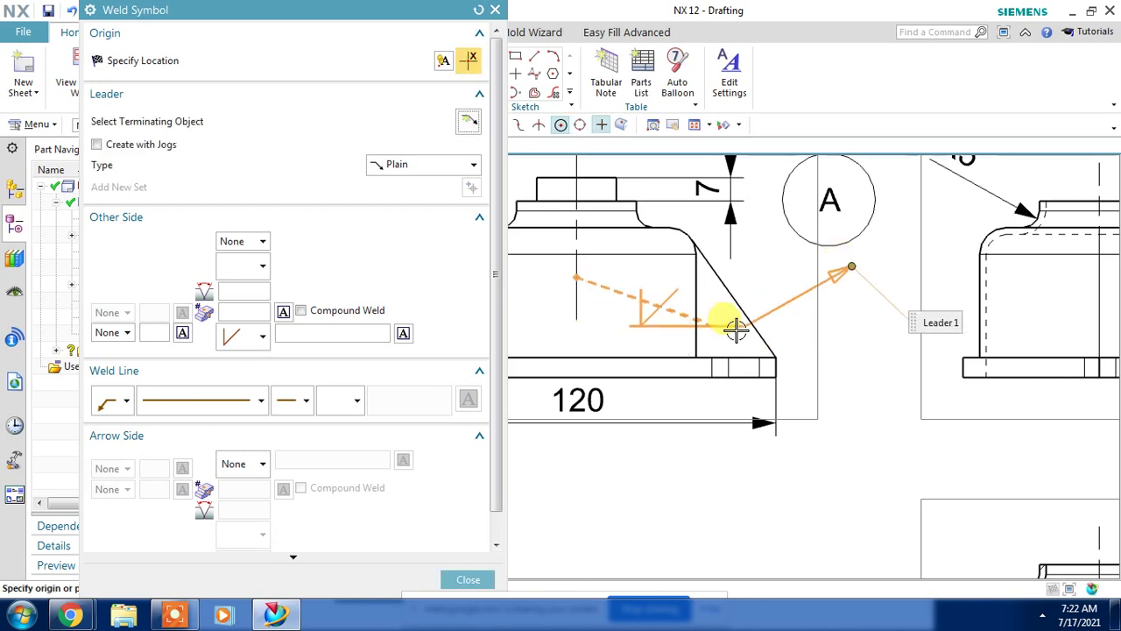
left_click(848, 365)
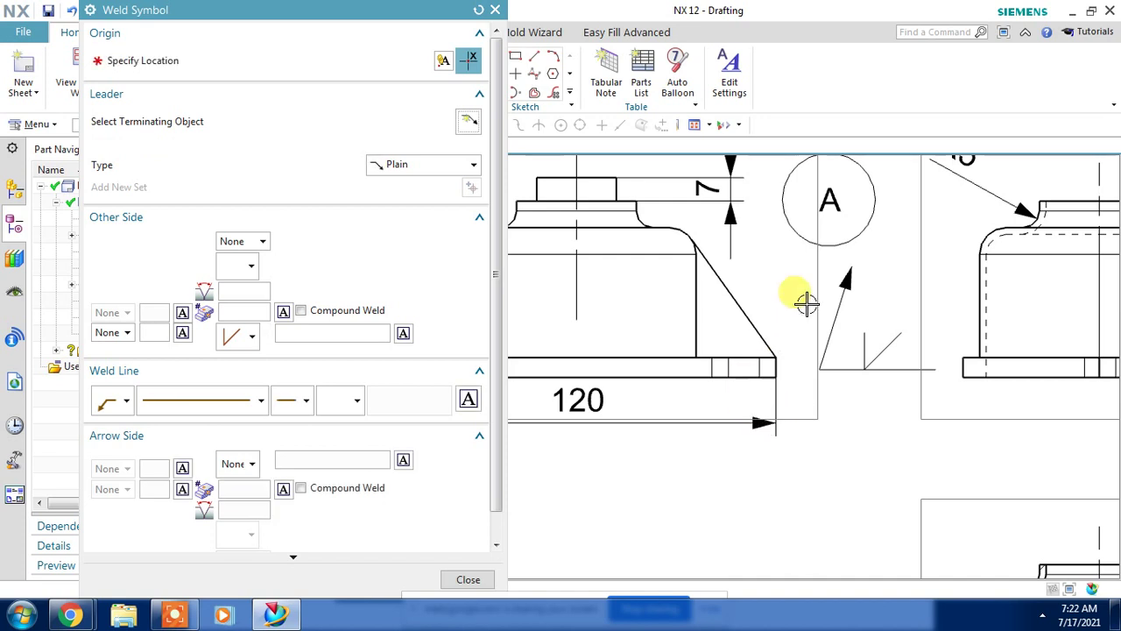
Finish the weld command, try moving the new weld symbol around, then delete it.
left_click(469, 579)
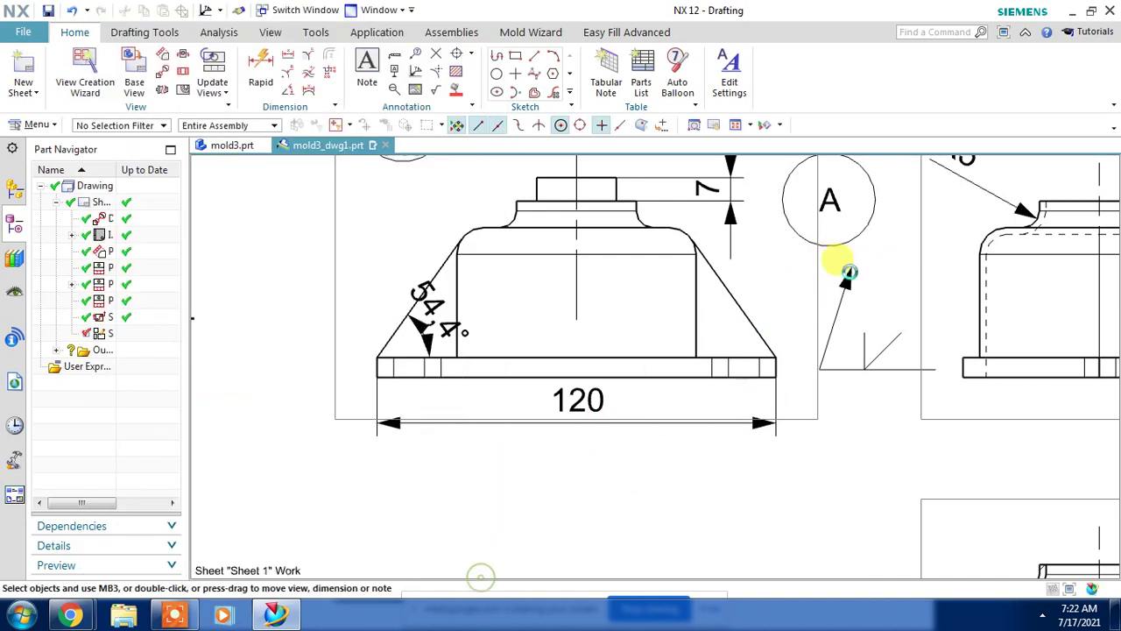
left_click(850, 270)
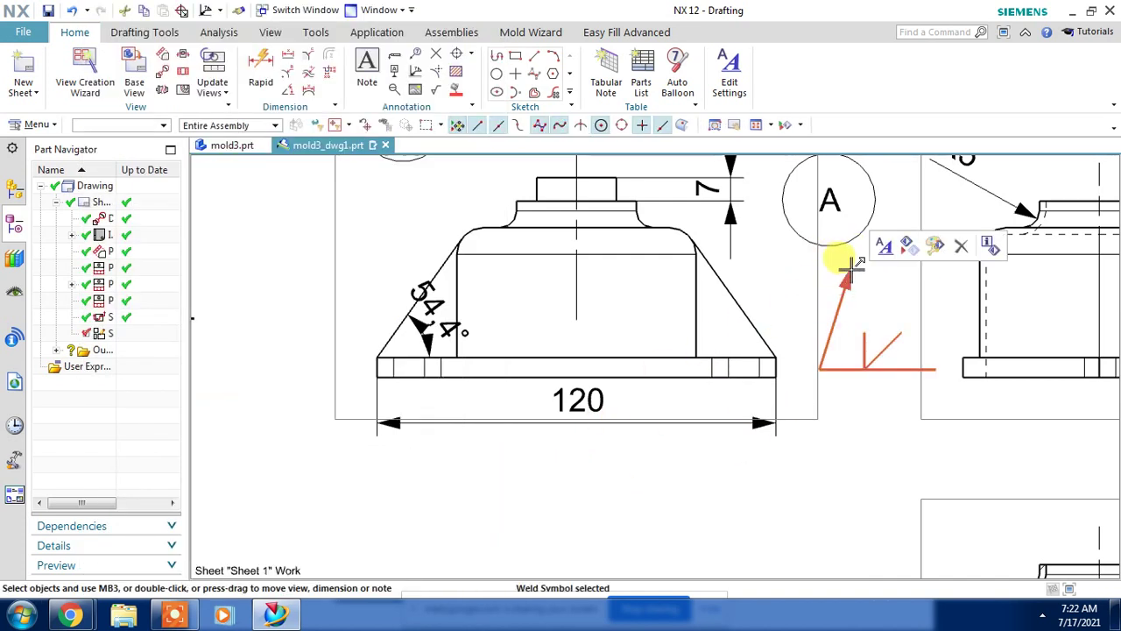
left_click_drag(850, 270, 909, 384)
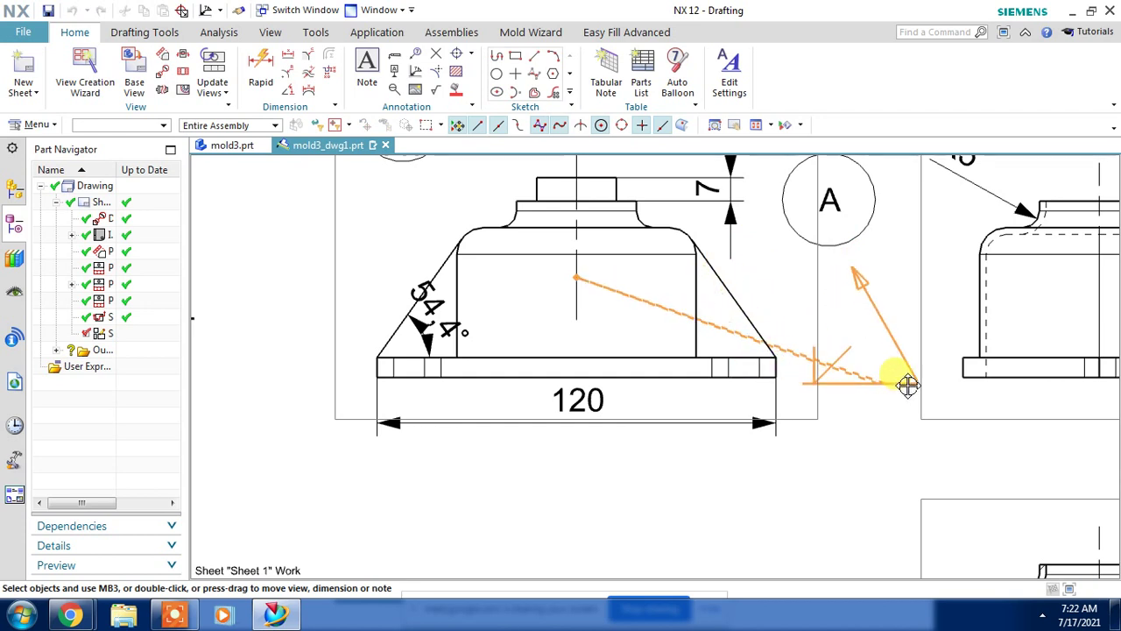
mouse_move(908, 384)
left_mouse_down()
mouse_move(879, 244)
mouse_move(776, 317)
mouse_move(854, 254)
left_mouse_up()
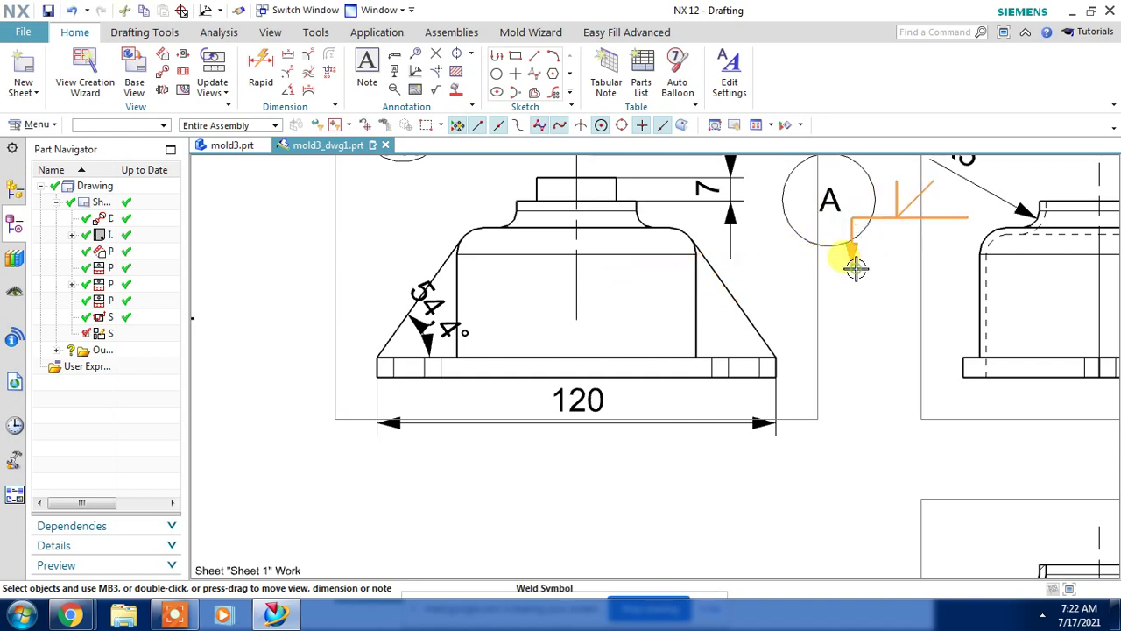
left_click(854, 268)
key("Delete")
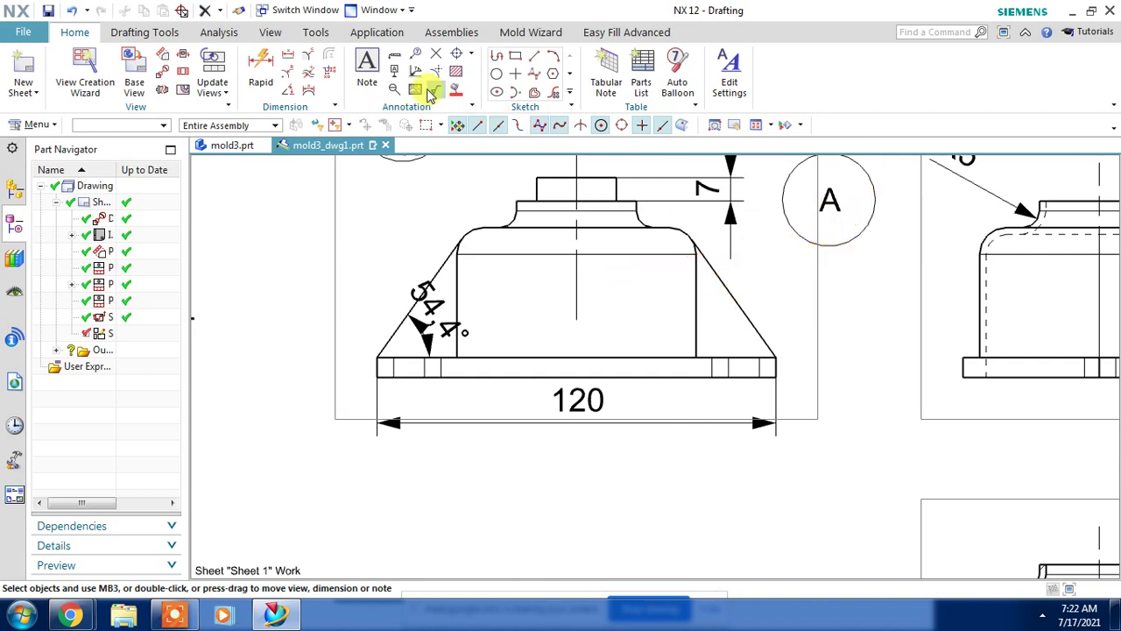
Place a new weld symbol right of the front view, its leader pointing at the slope-base inner corner.
left_click(415, 70)
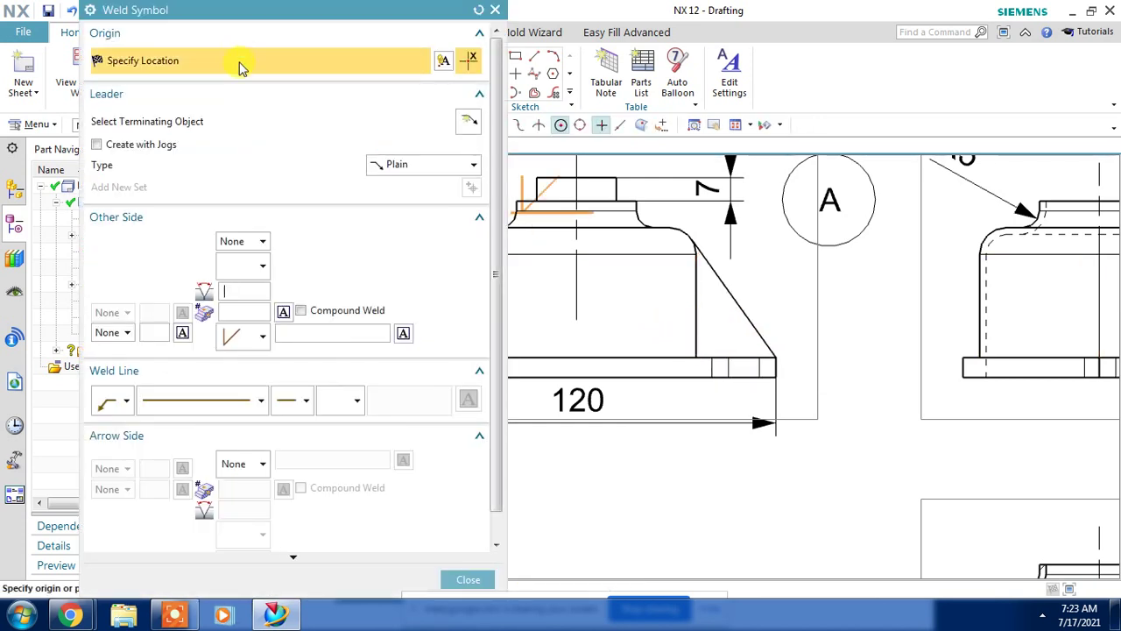
left_click(219, 123)
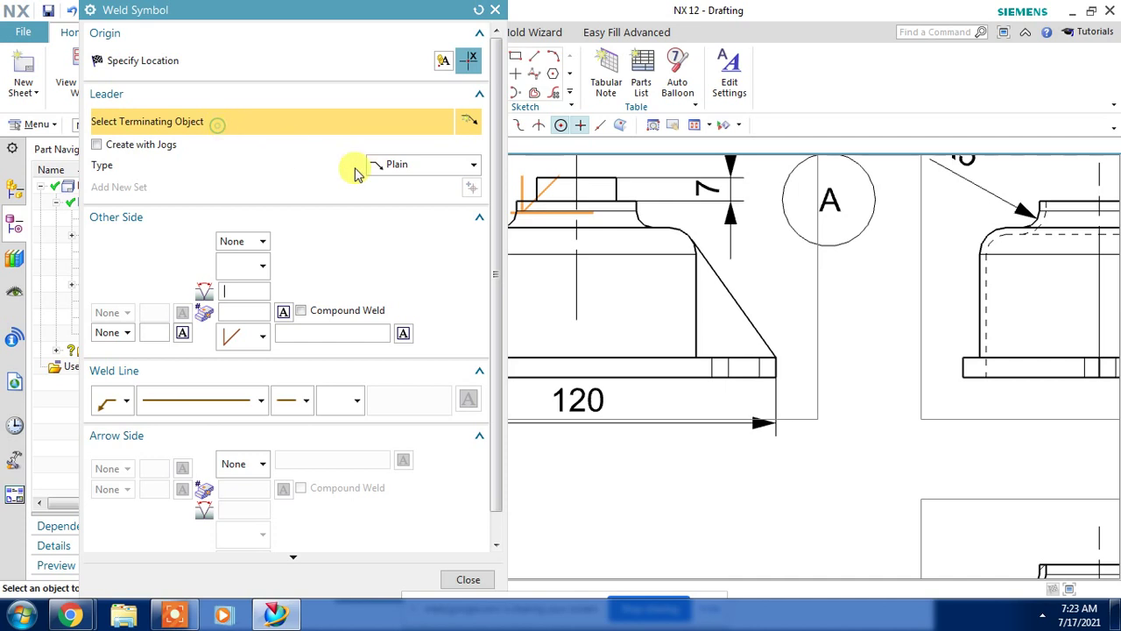
left_click(696, 355)
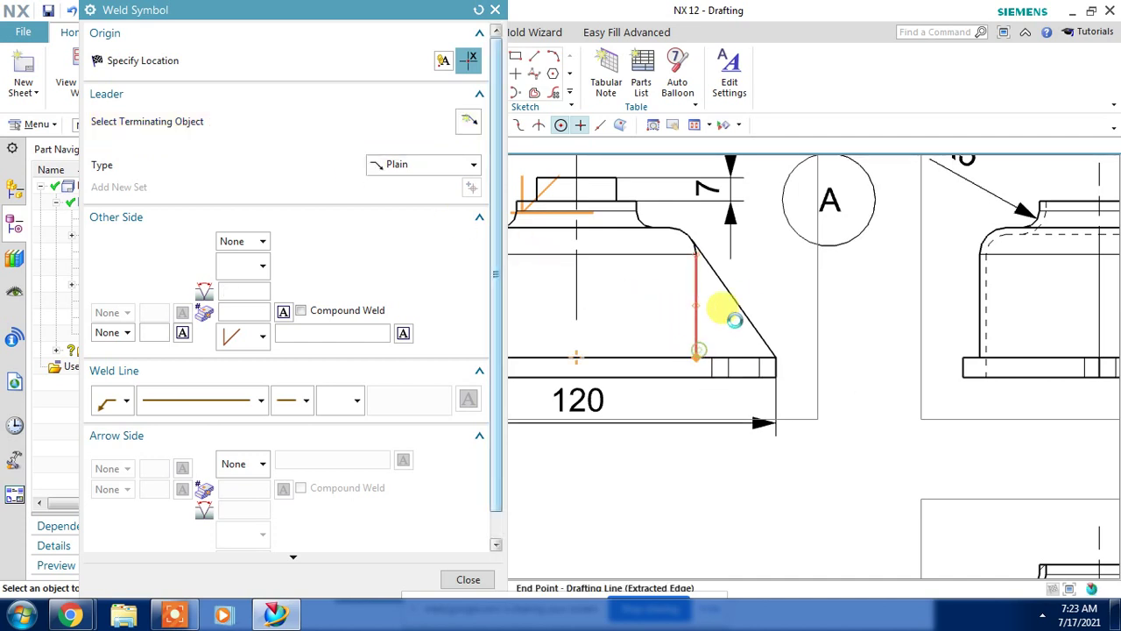
left_click(806, 285)
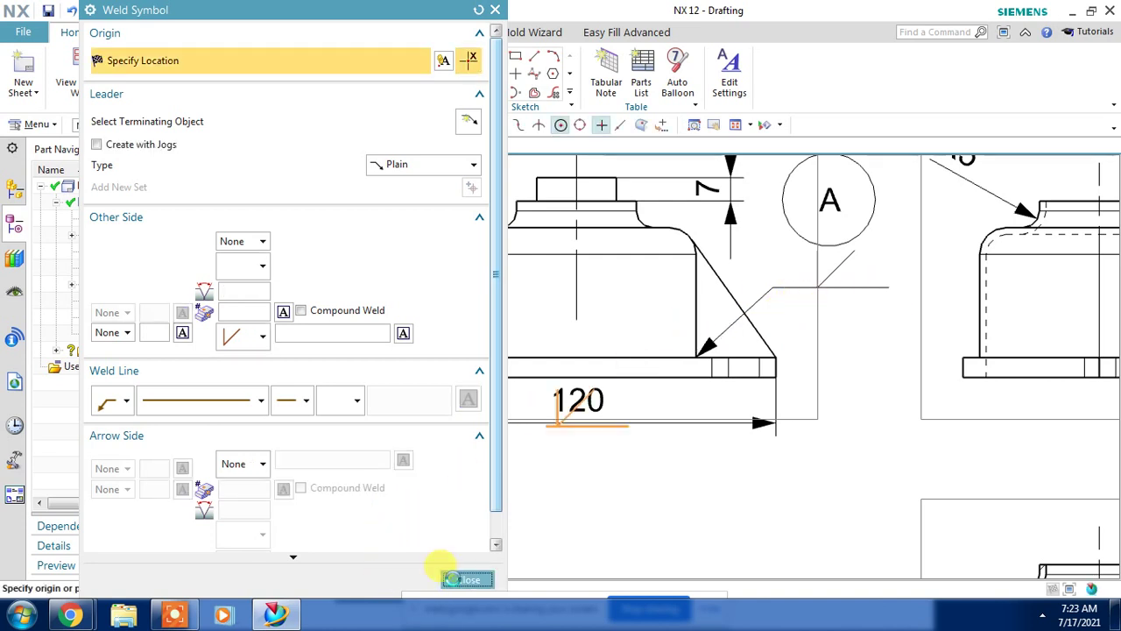
left_click(453, 578)
Insert the Siemens logo image from the part's images onto the sheet.
scroll(593, 294, "down", 1)
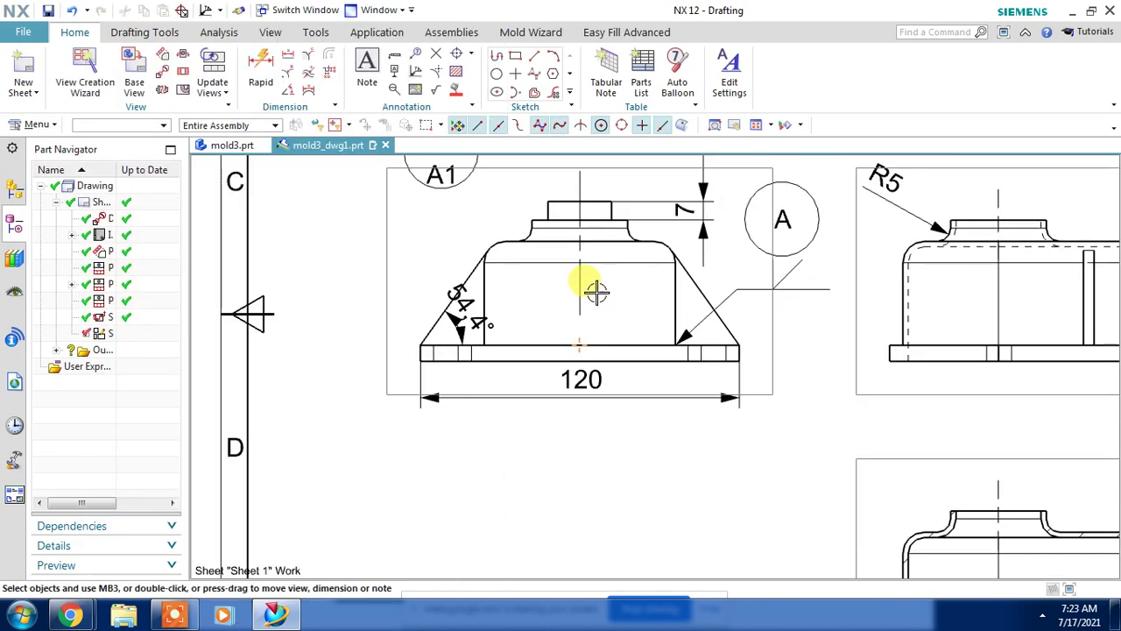
scroll(657, 271, "down", 1)
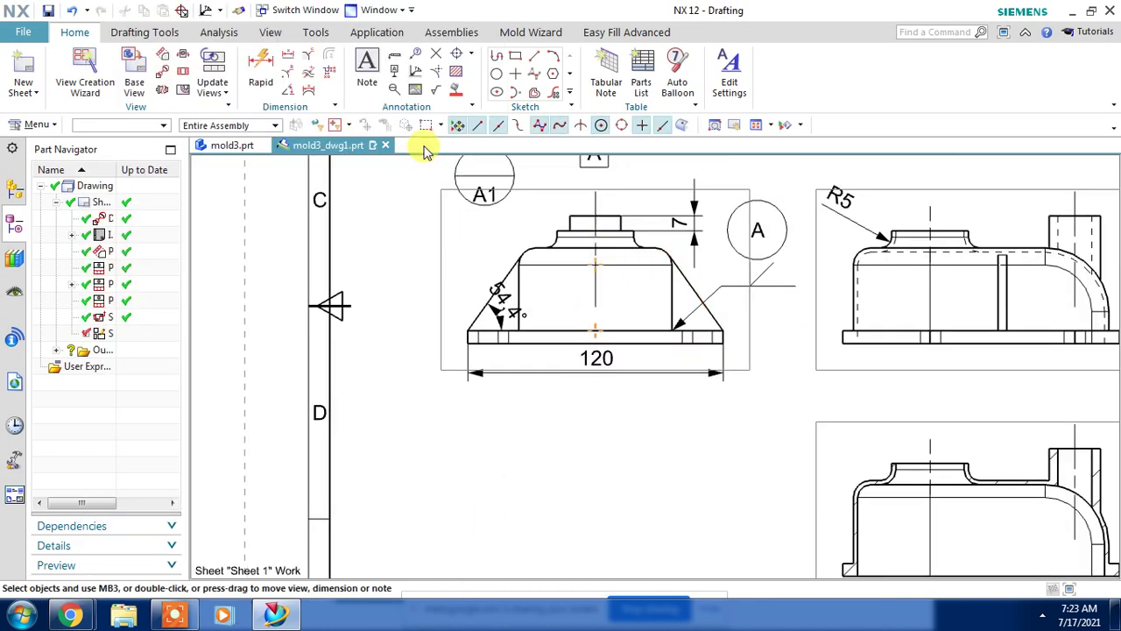
left_click(417, 91)
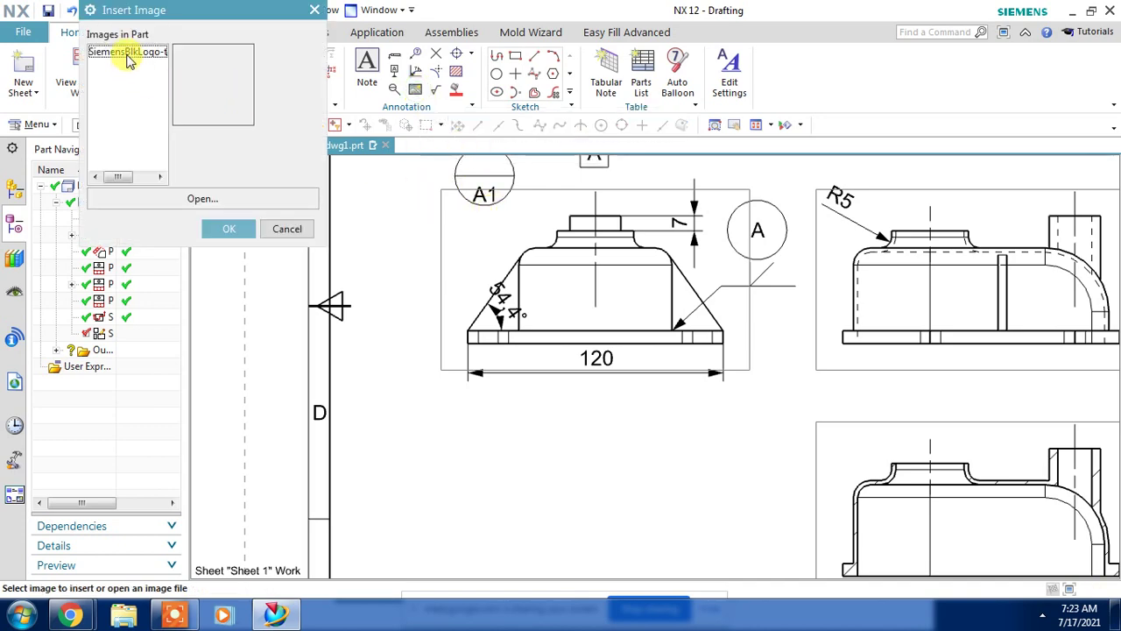
left_click(127, 53)
left_click(227, 230)
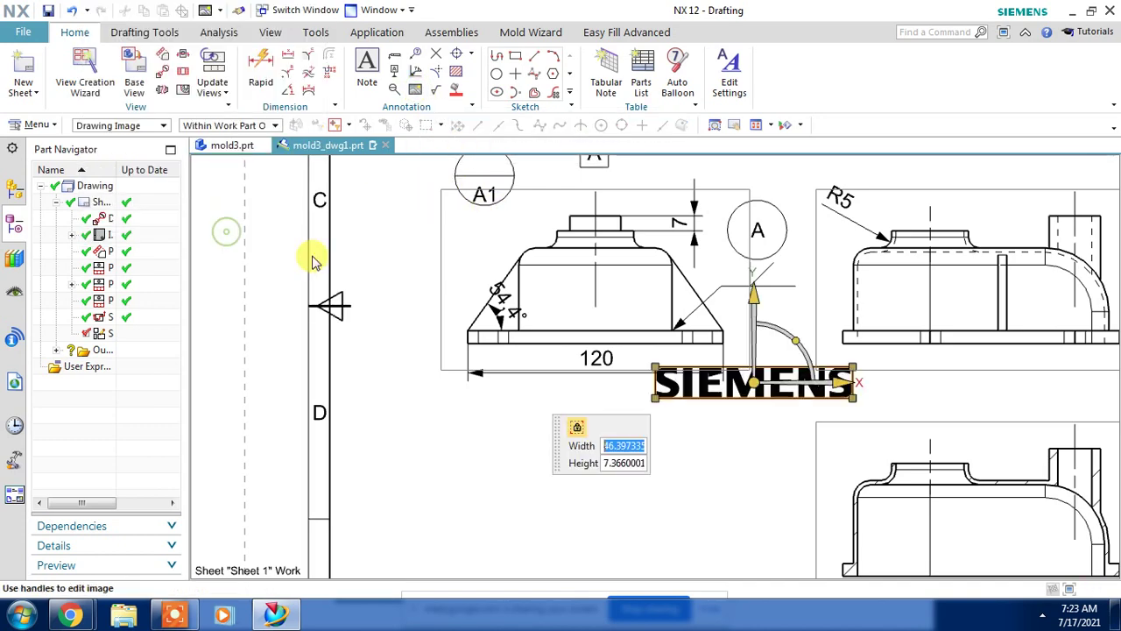
Move the Siemens logo into the title block's TITLE field and accept its placement.
scroll(543, 357, "down", 1)
scroll(713, 301, "down", 2)
scroll(508, 250, "down", 1)
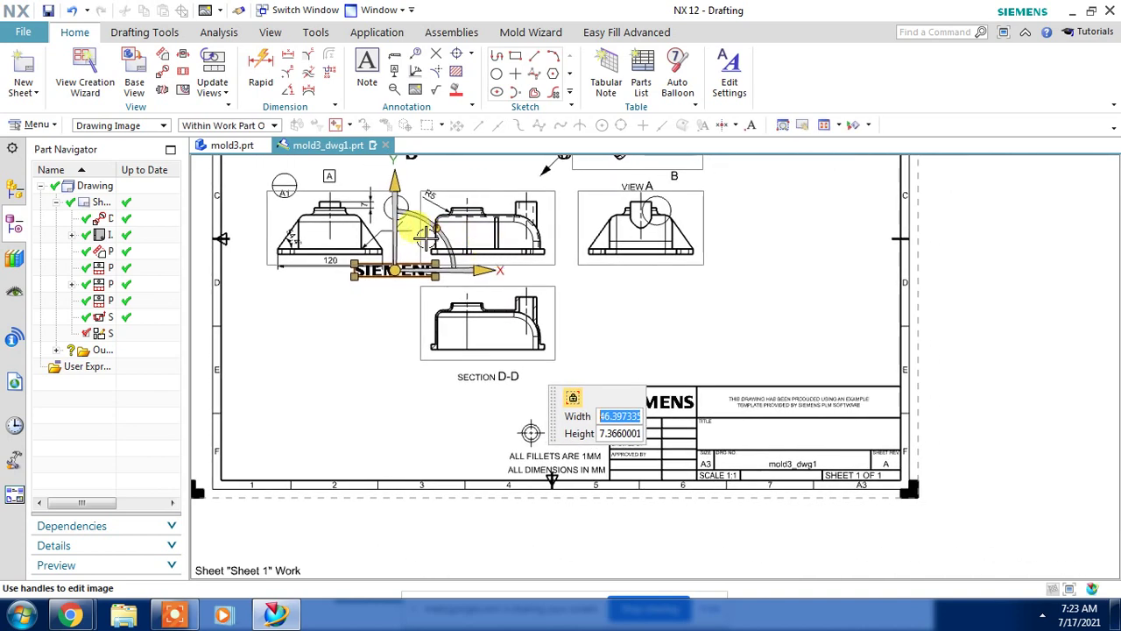
left_click_drag(396, 267, 435, 277)
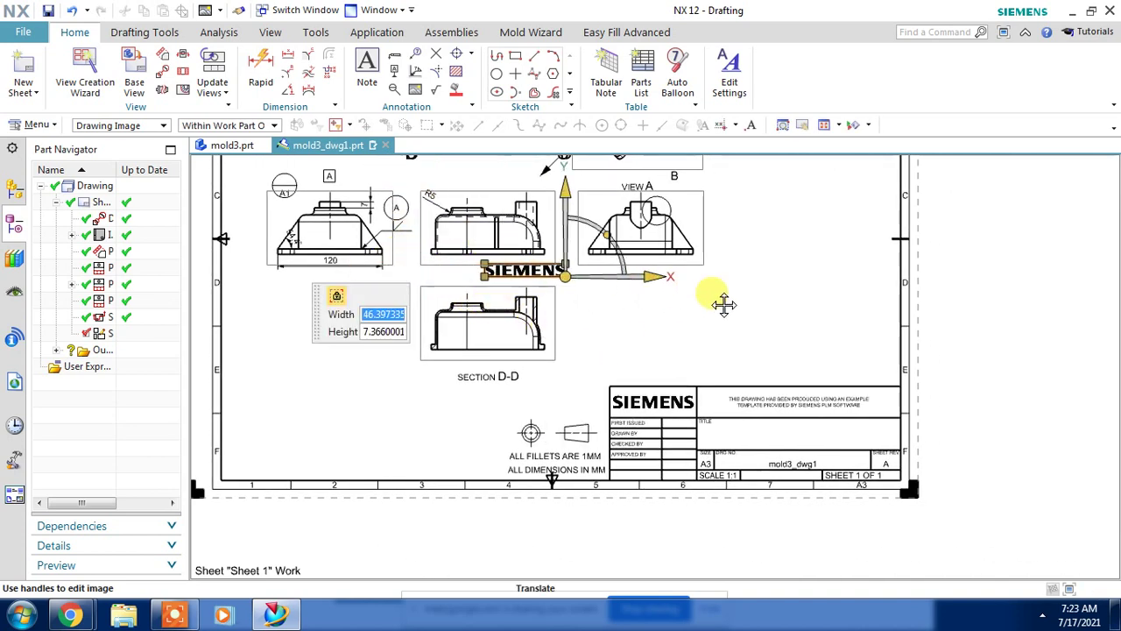
left_click_drag(523, 277, 897, 333)
mouse_move(811, 210)
left_mouse_down()
mouse_move(813, 344)
mouse_move(800, 348)
left_mouse_up()
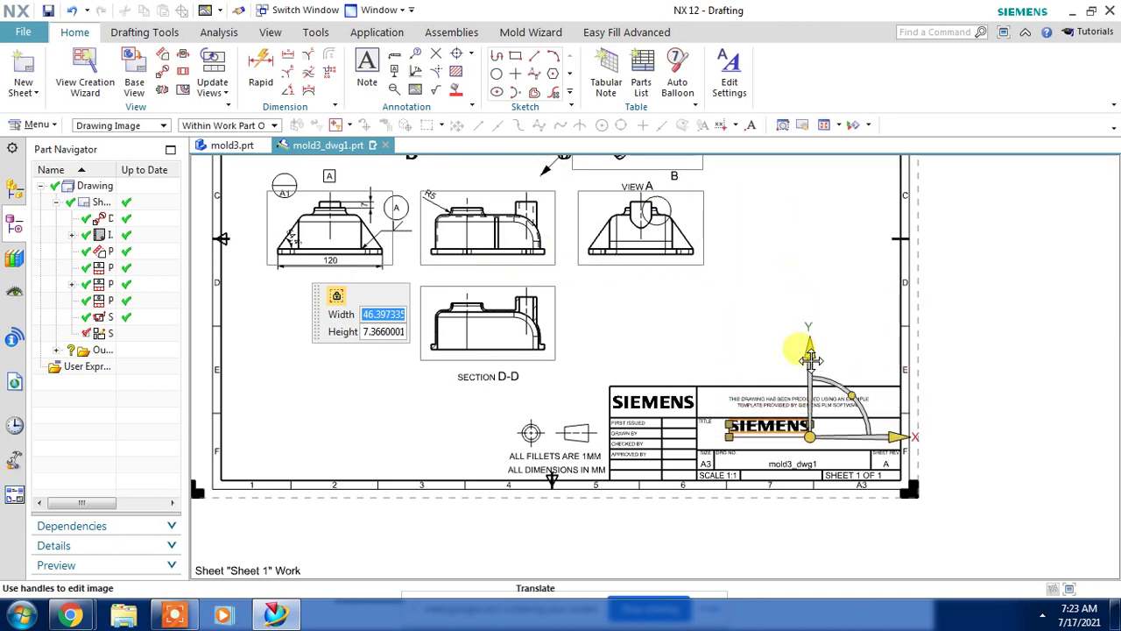
right_click(766, 303)
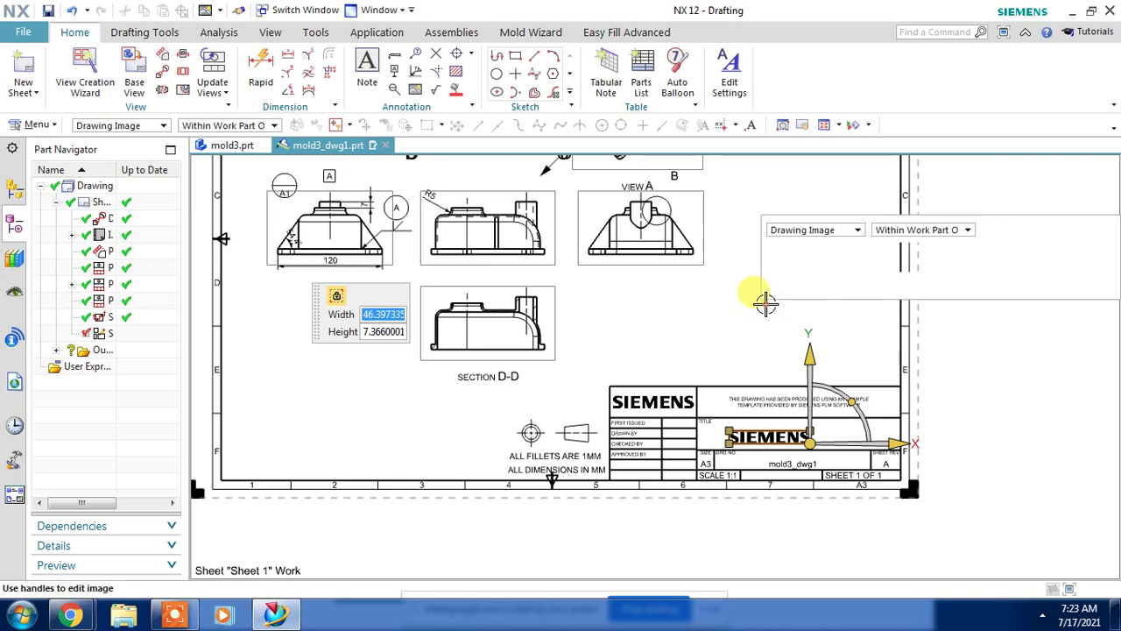
left_click(782, 319)
Place a target point X mark at the fillet arc's centre in SECTION D-D.
scroll(736, 446, "up", 1)
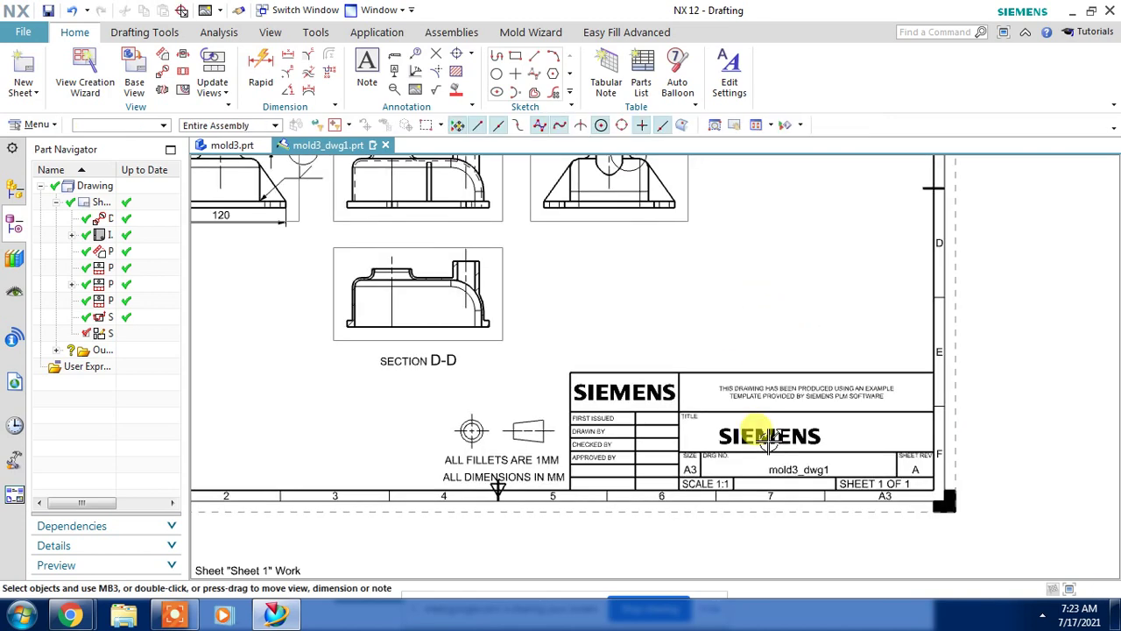
scroll(750, 438, "up", 1)
scroll(763, 231, "down", 1)
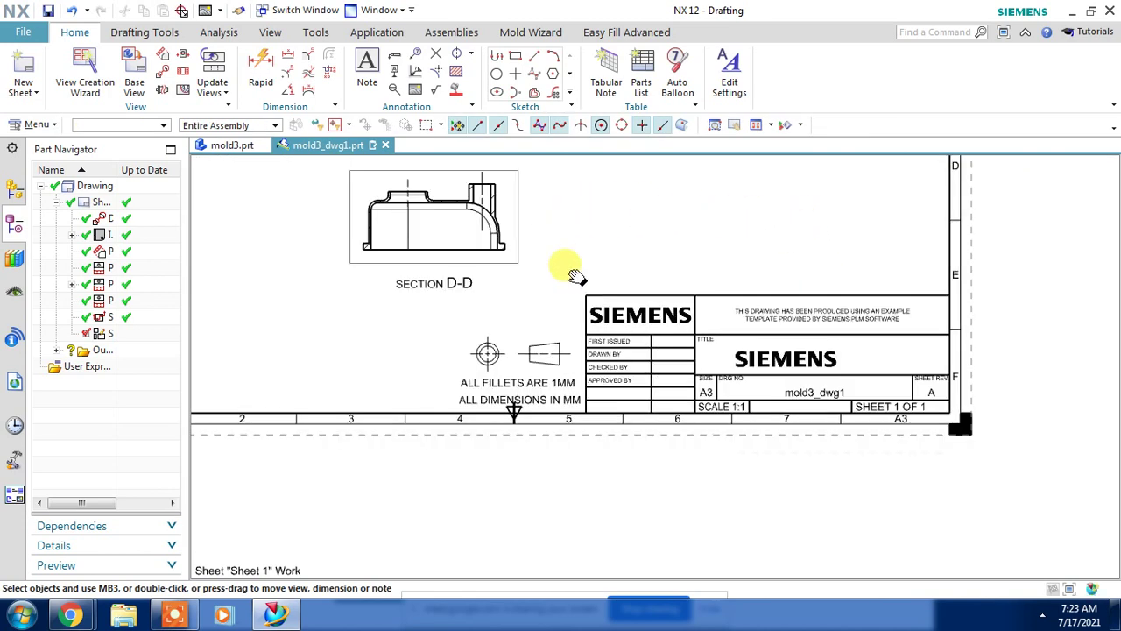
middle_click_drag(570, 271, 601, 330, "shift")
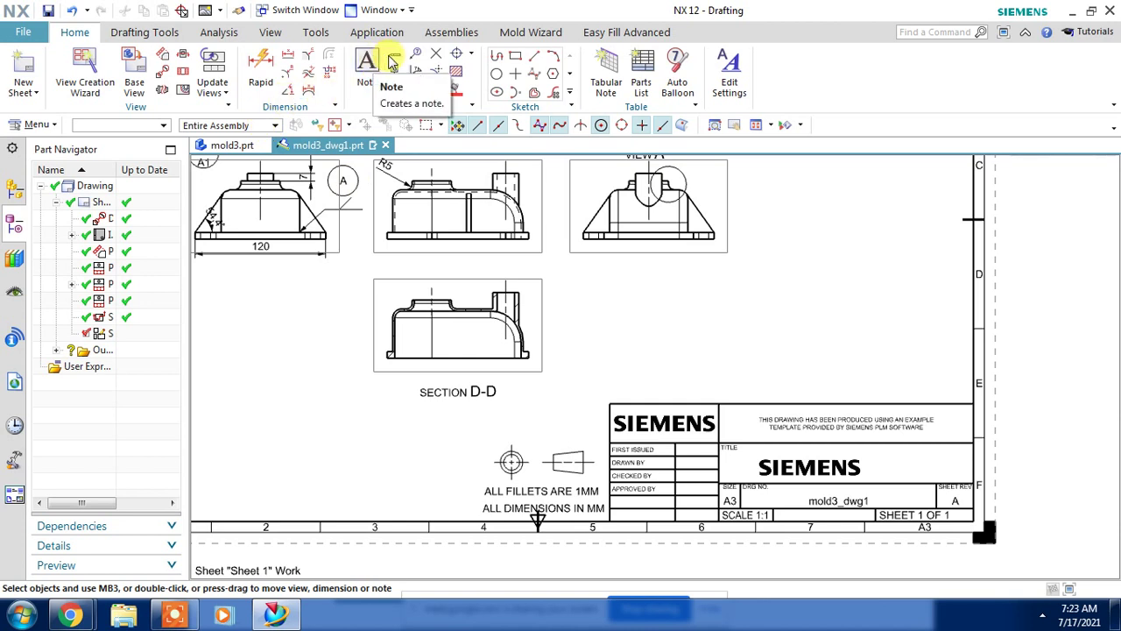
left_click(437, 61)
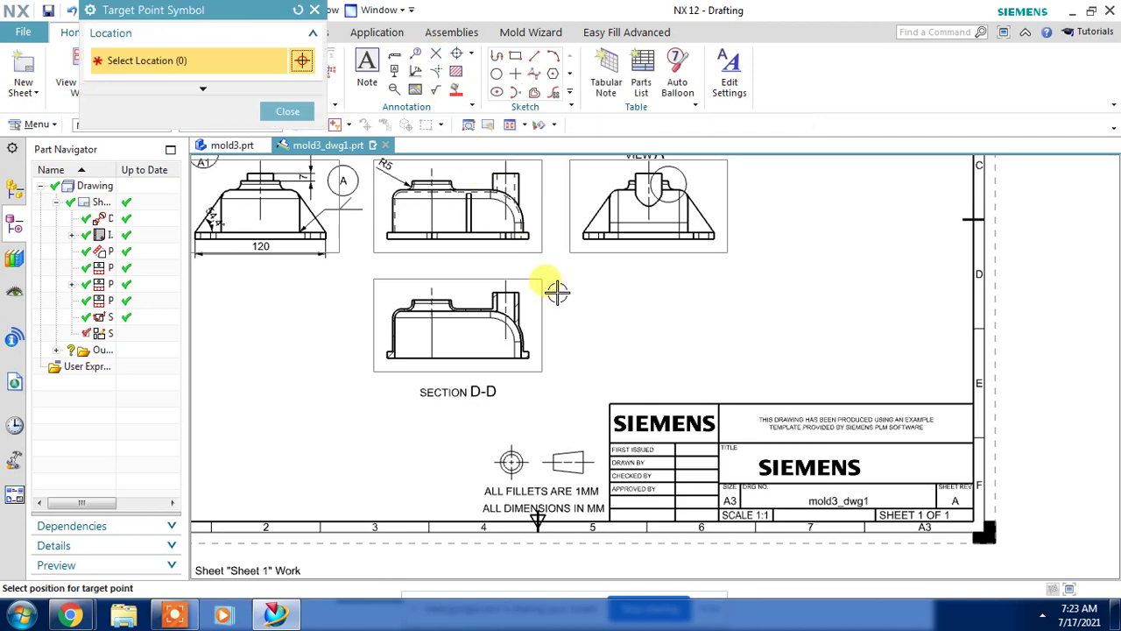
scroll(547, 290, "up", 3)
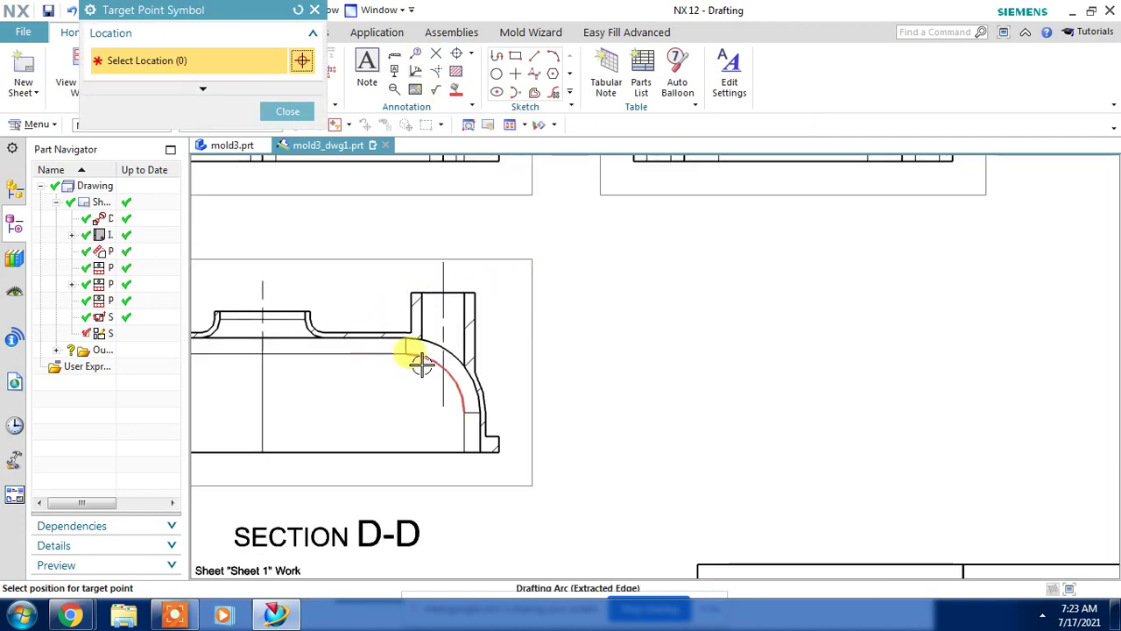
left_click(424, 397)
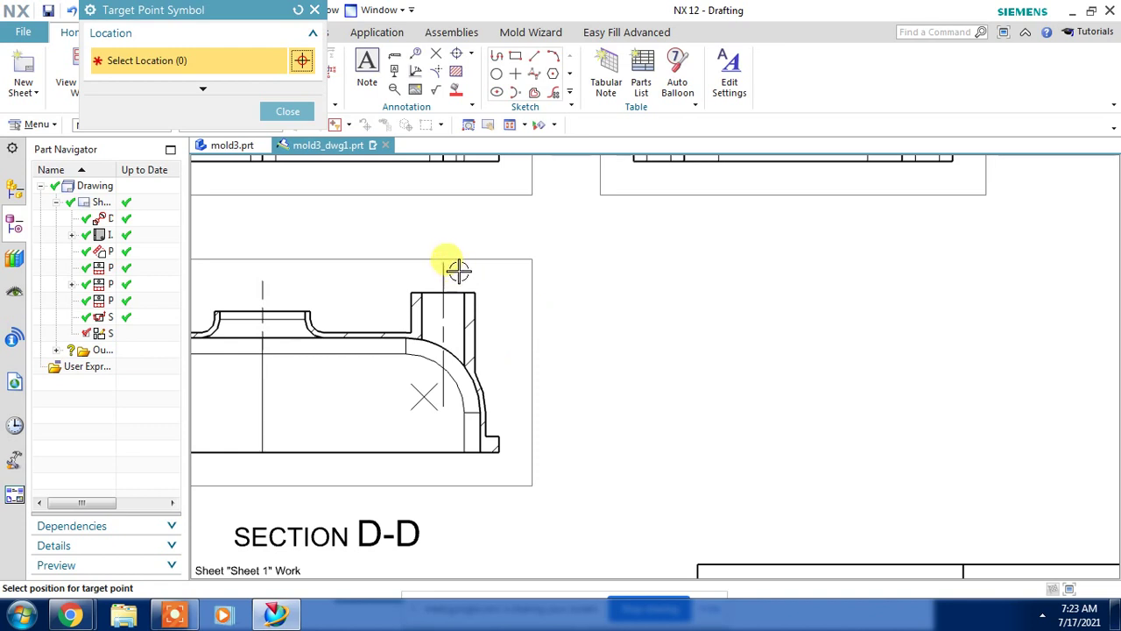
left_click(285, 112)
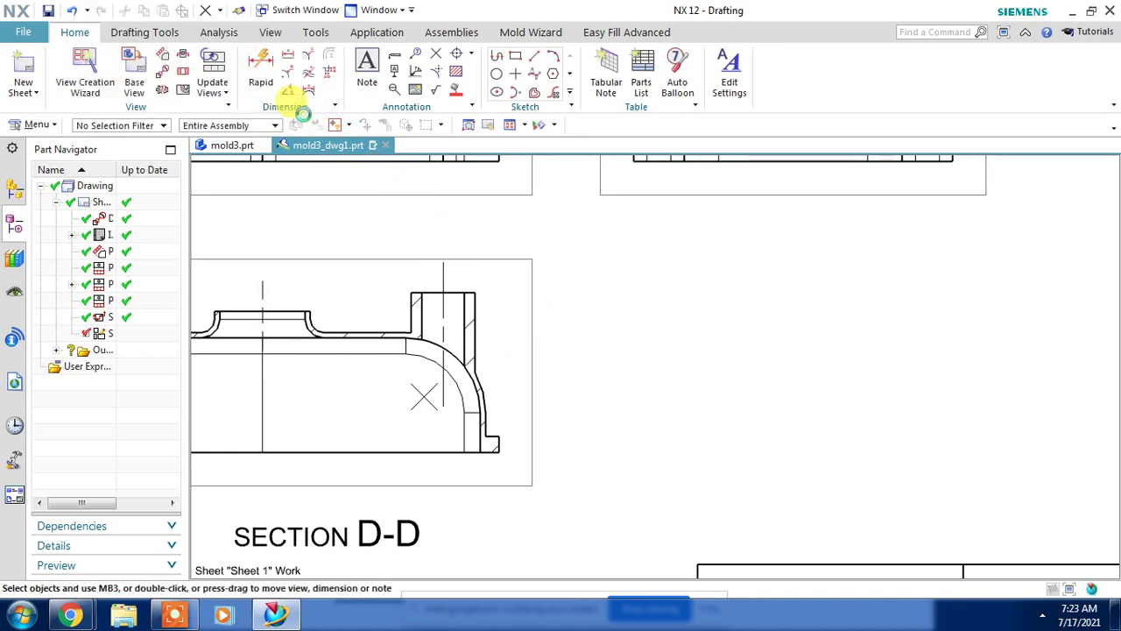
Add an intersection symbol between the side view's top horizontal edge and the rounded corner's vertical edge.
left_click(436, 77)
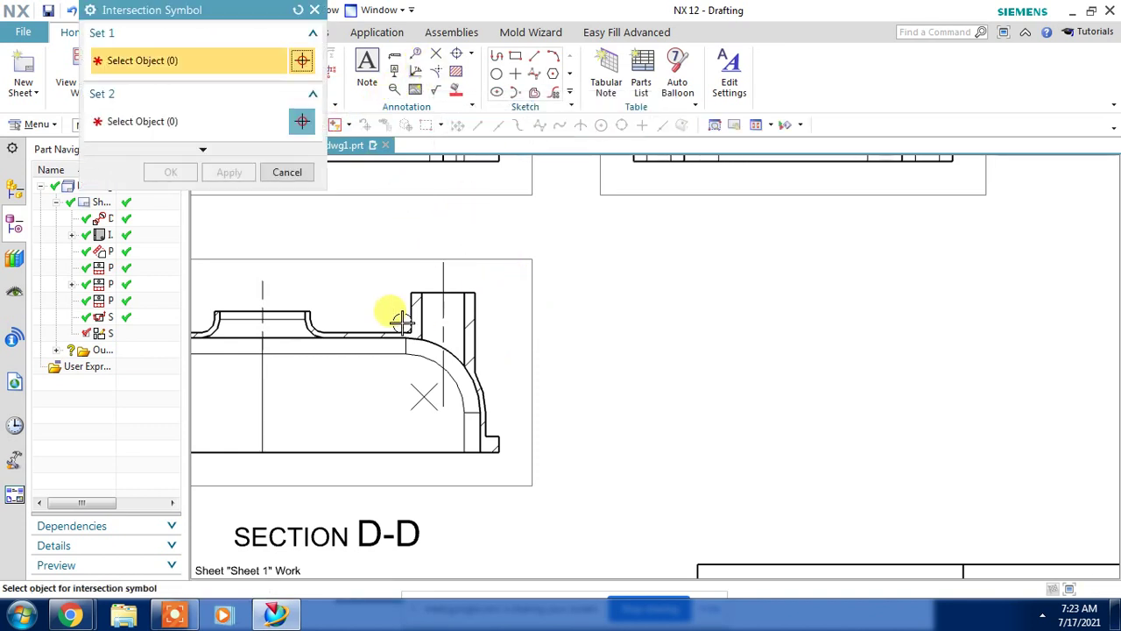
middle_click_drag(400, 313, 750, 353)
scroll(750, 353, "down", 1)
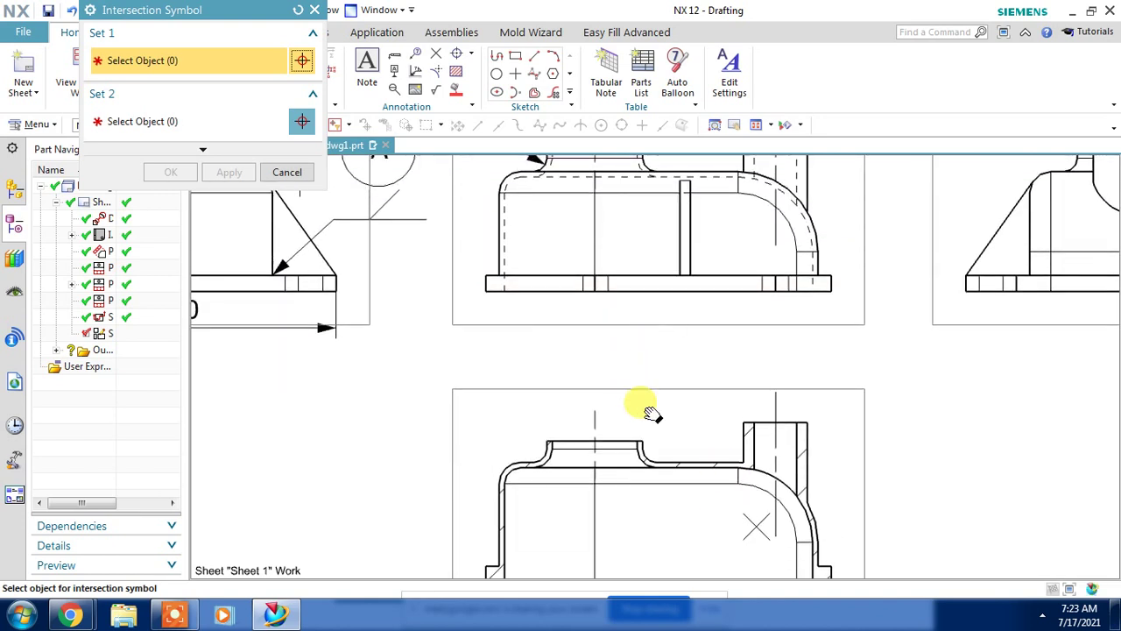
scroll(681, 295, "up", 2)
scroll(717, 266, "up", 1)
left_click(721, 266)
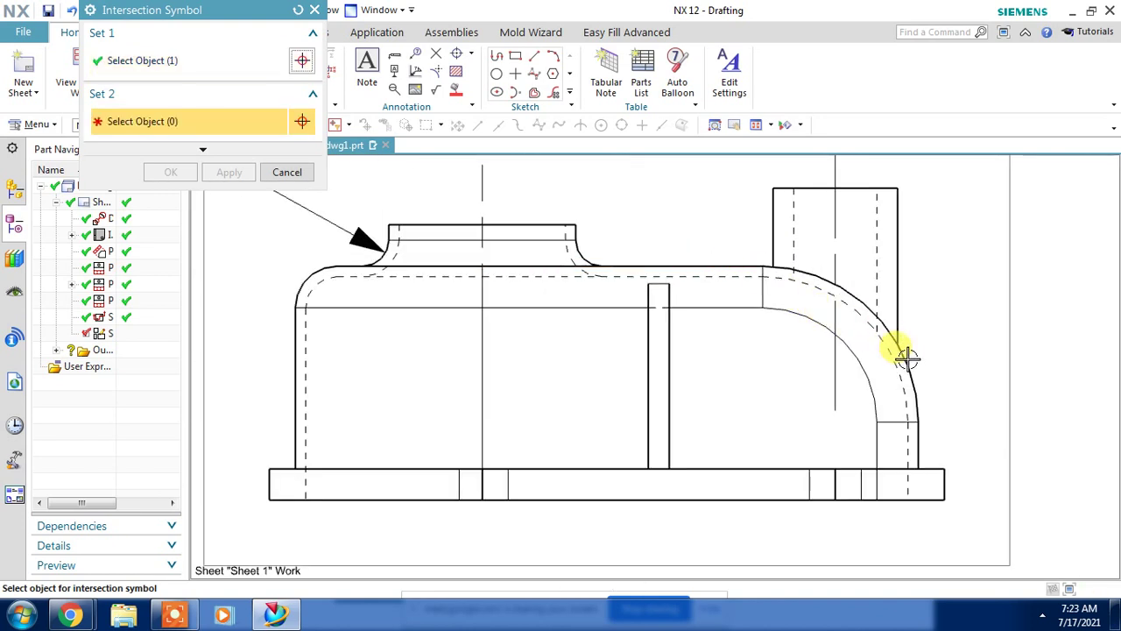
left_click(926, 438)
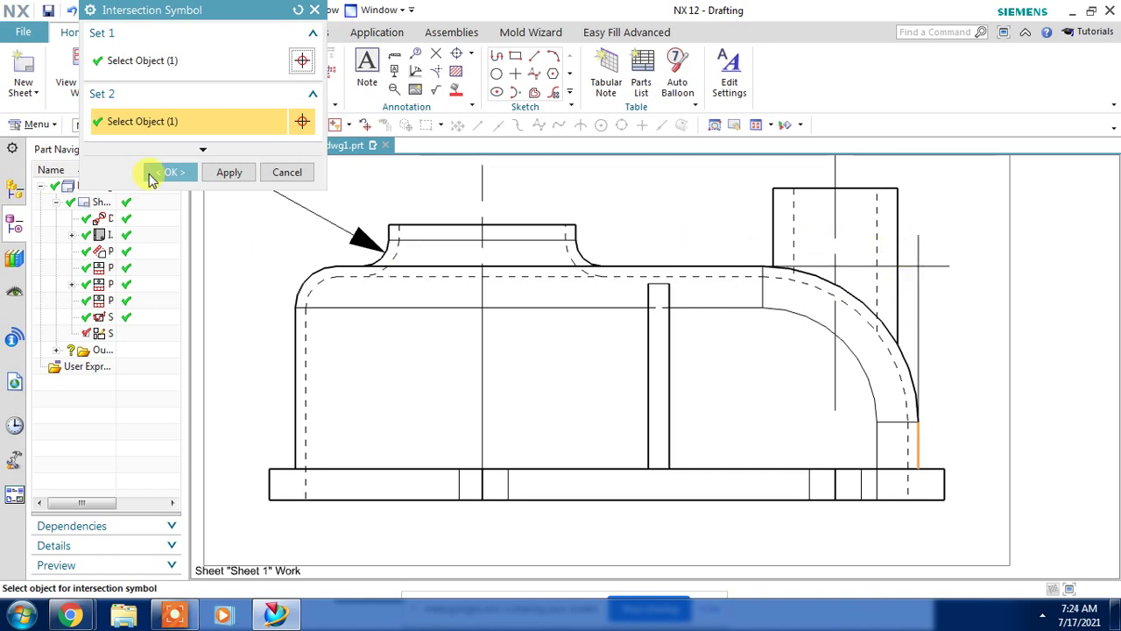
left_click(149, 175)
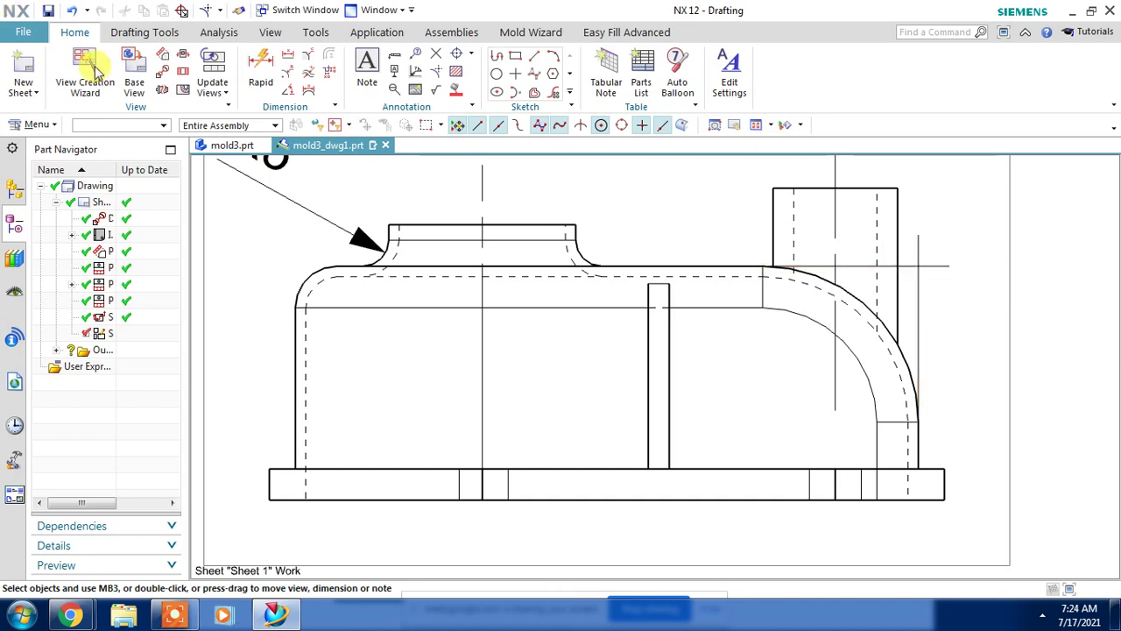
Set up a surface finish symbol with material removal Required, upper text N11, lower text N10.
left_click(438, 90)
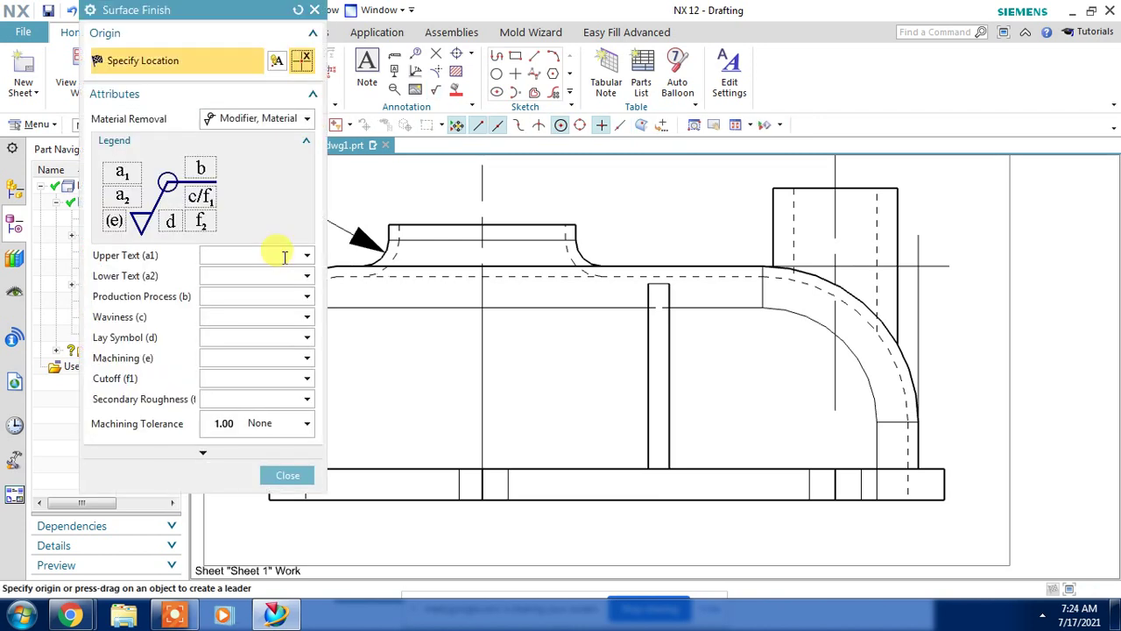
left_click(298, 118)
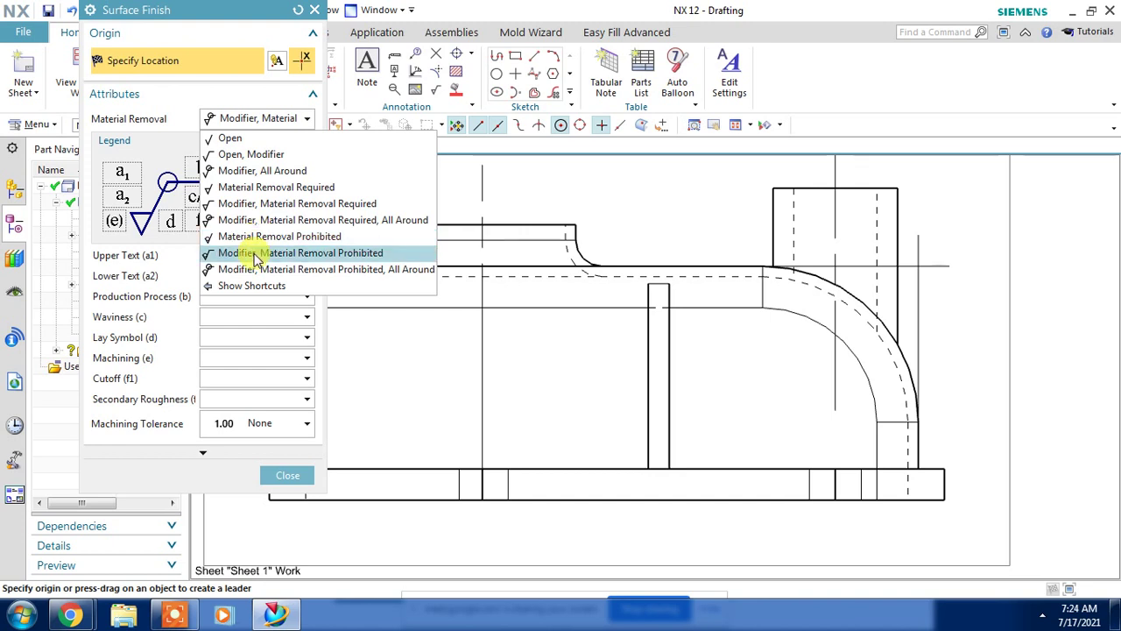
left_click(262, 188)
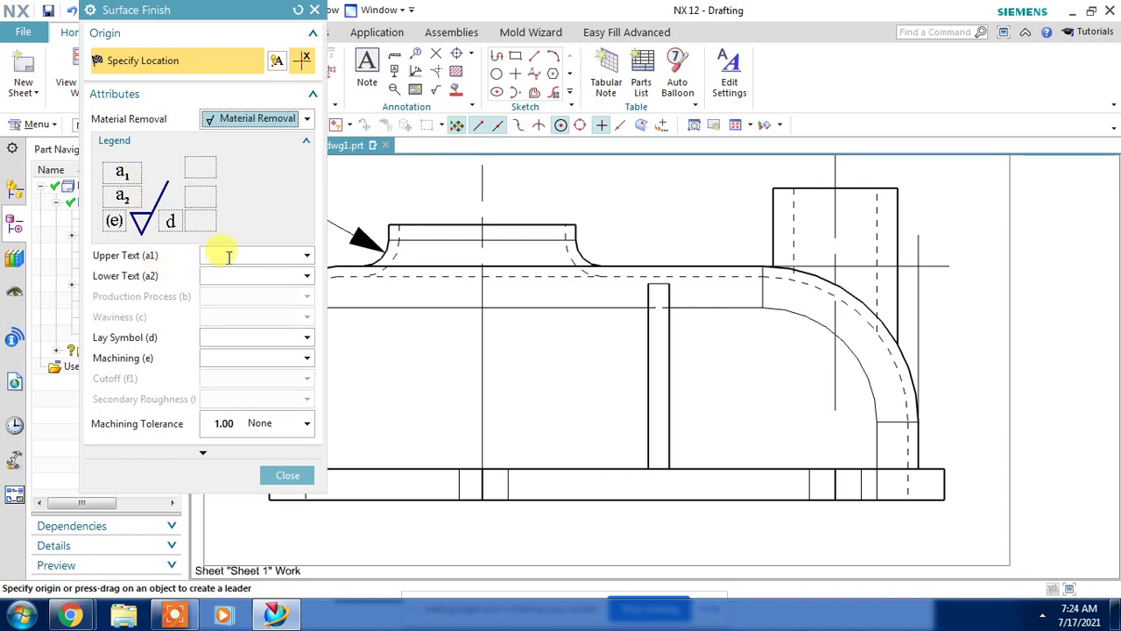
left_click(306, 255)
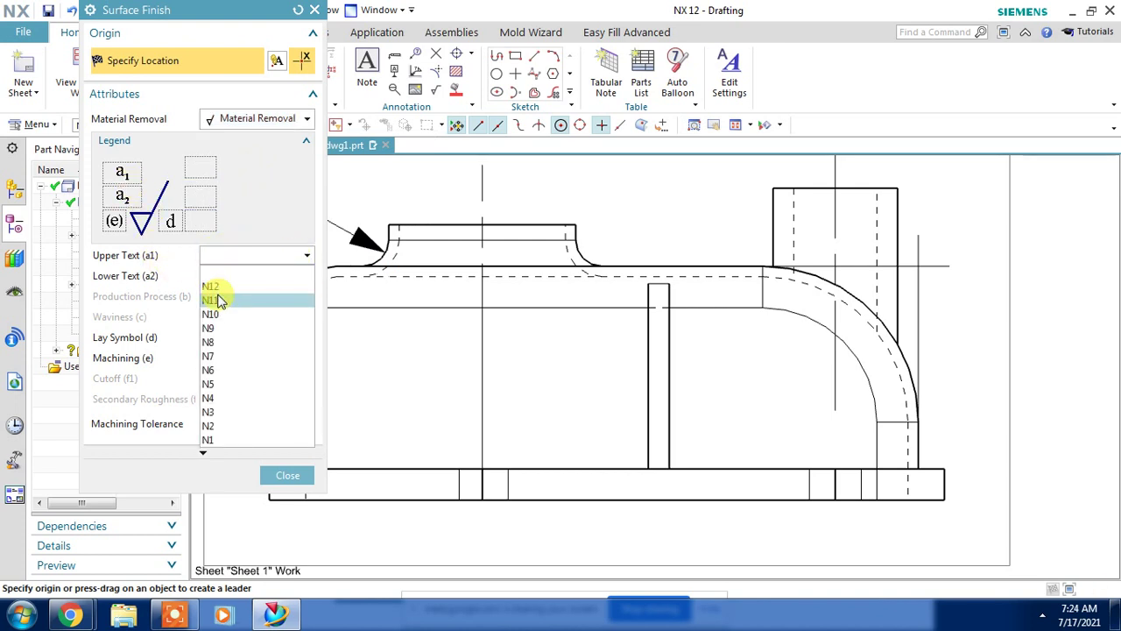
left_click(218, 295)
left_click(306, 277)
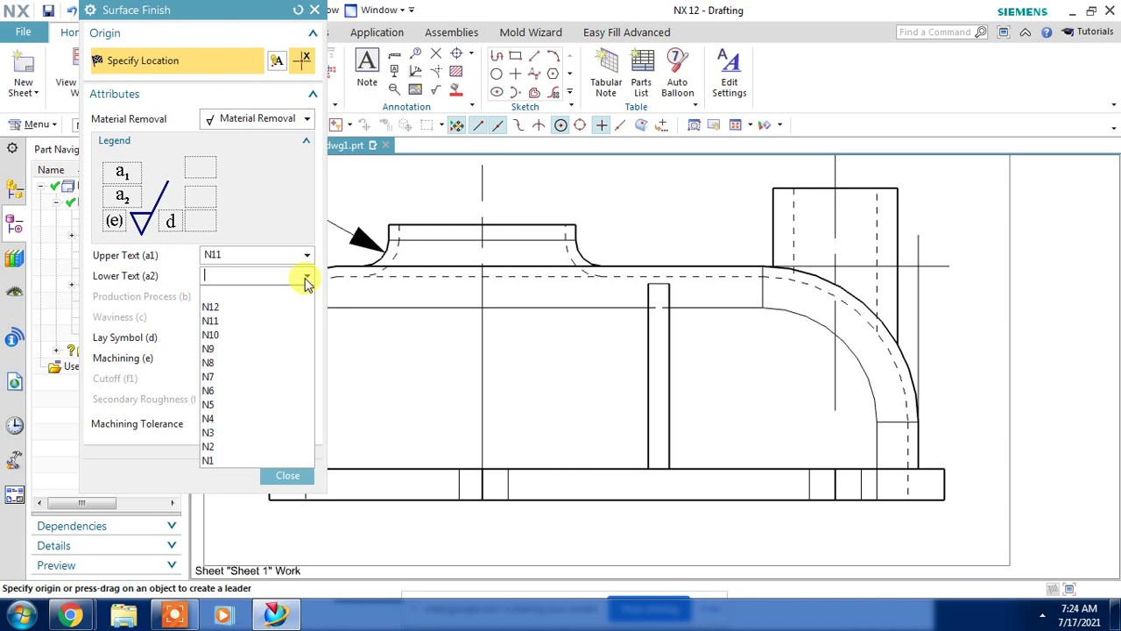
left_click(227, 322)
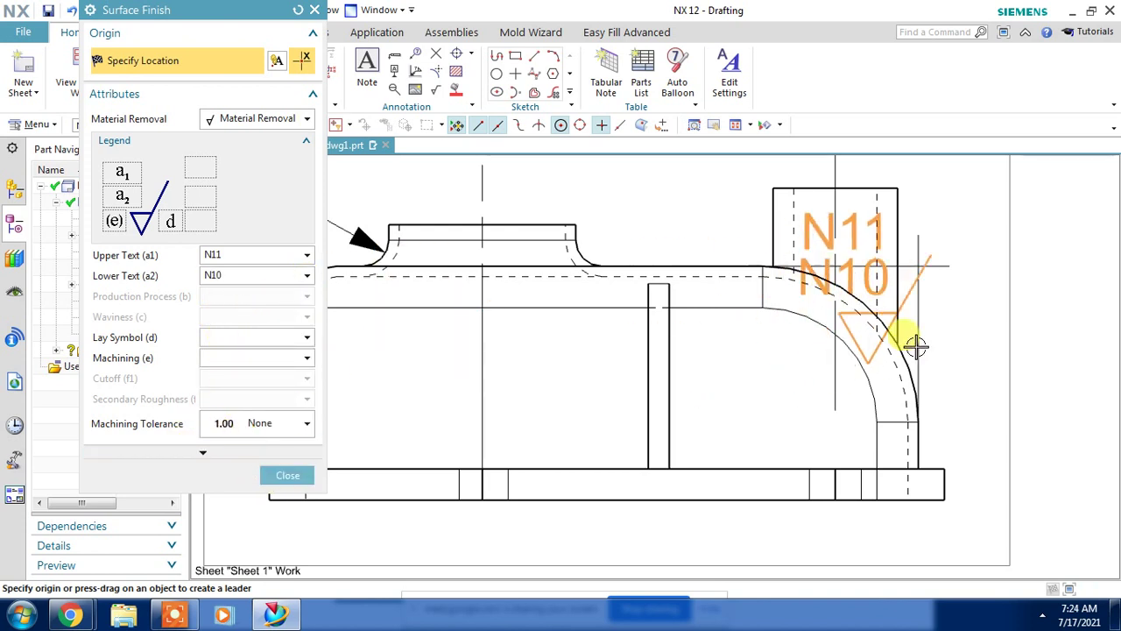
Place the N11/N10 surface finish symbol on the R5 view's top edge.
left_click(677, 256)
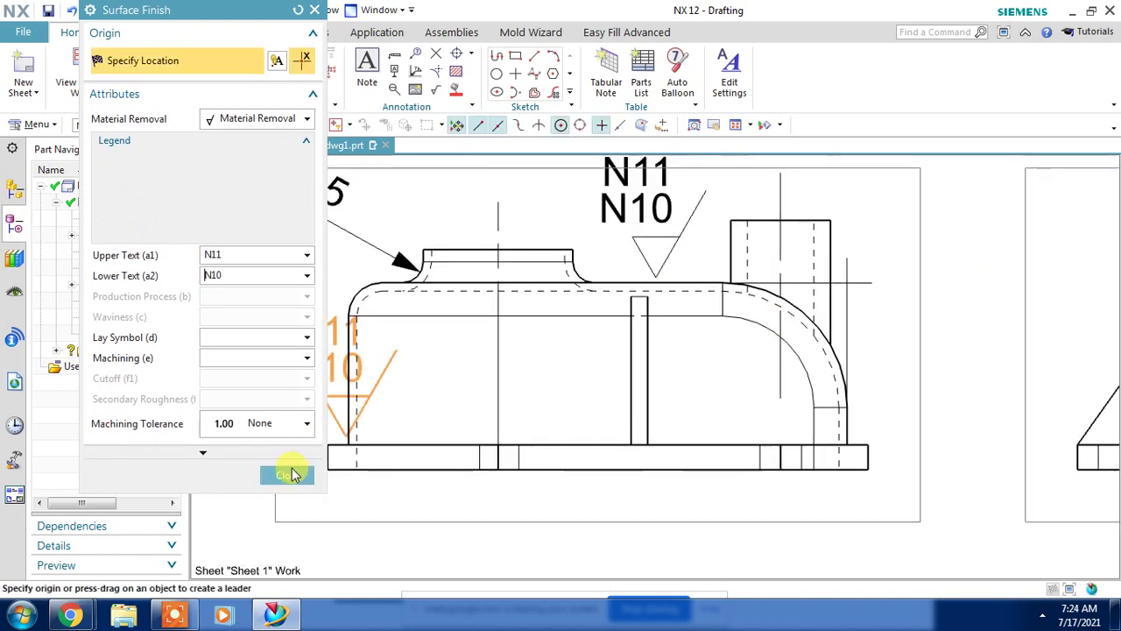
left_click(289, 476)
scroll(475, 428, "up", 2)
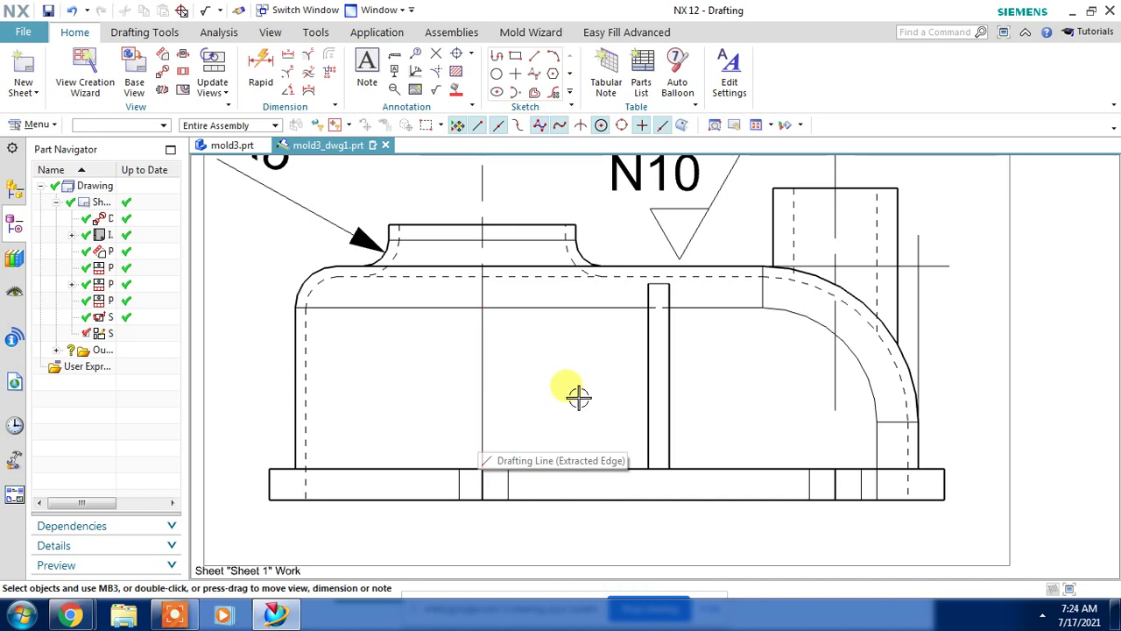
scroll(578, 386, "down", 2)
scroll(604, 297, "up", 1)
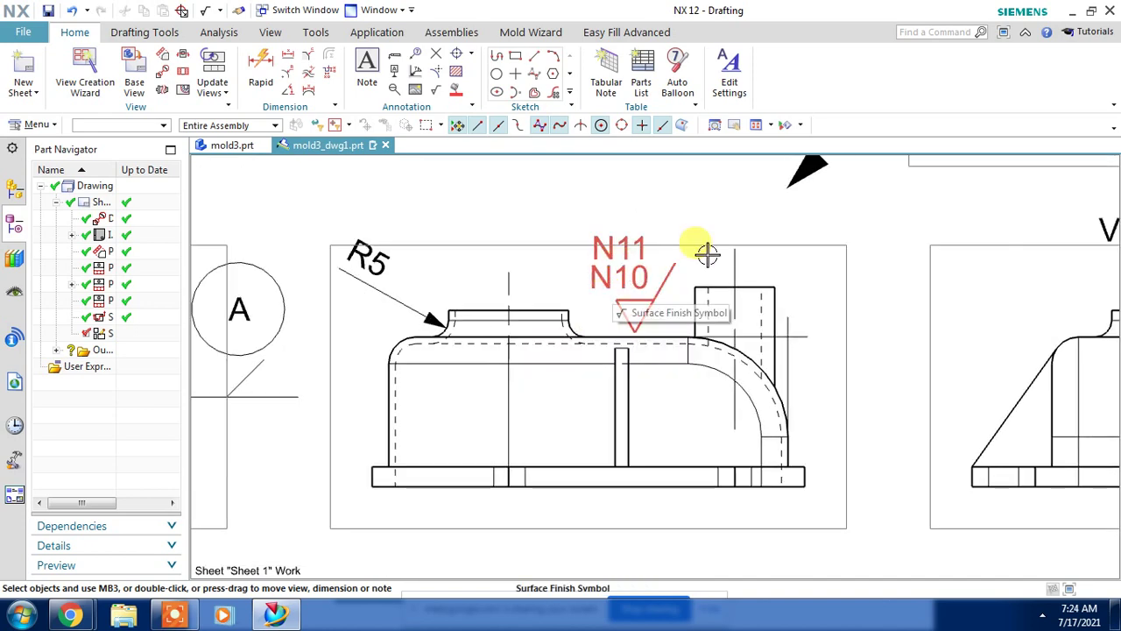
middle_click_drag(726, 233, 652, 236)
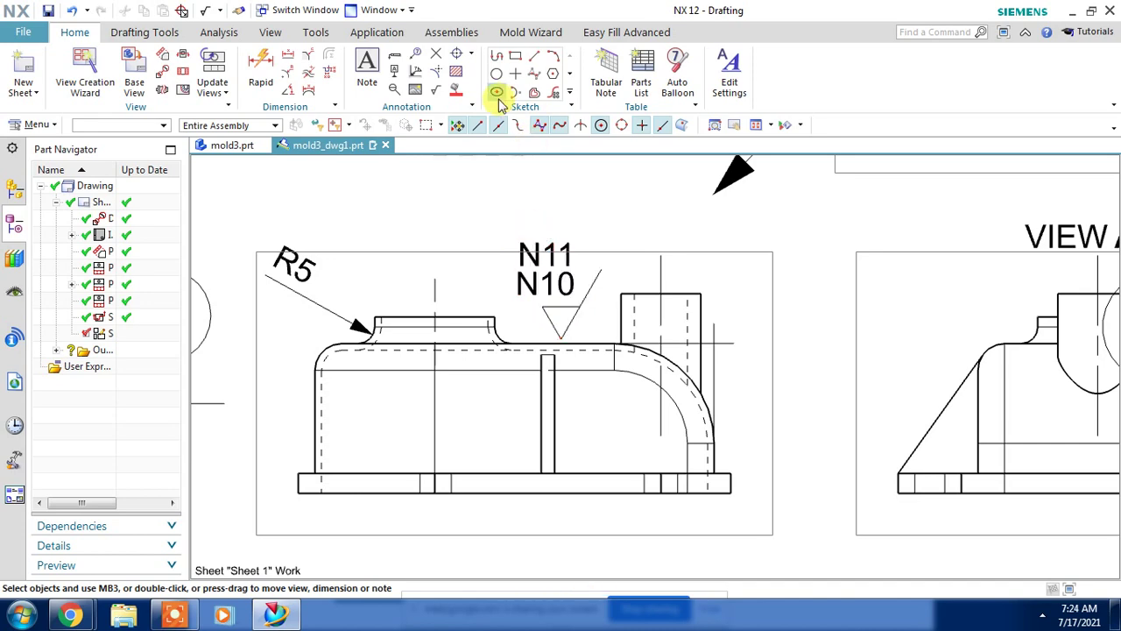
Add a centre mark to the top view's large bore, then delete that centre mark.
left_click(460, 55)
scroll(811, 303, "down", 2)
scroll(811, 304, "down", 1)
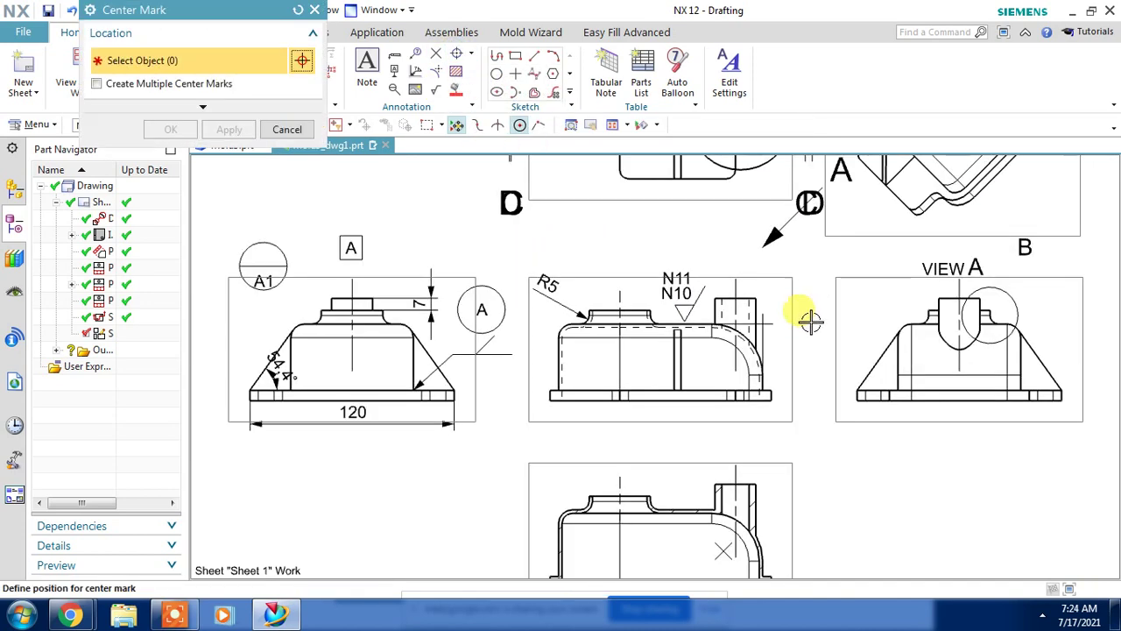
middle_click_drag(812, 303, 767, 469)
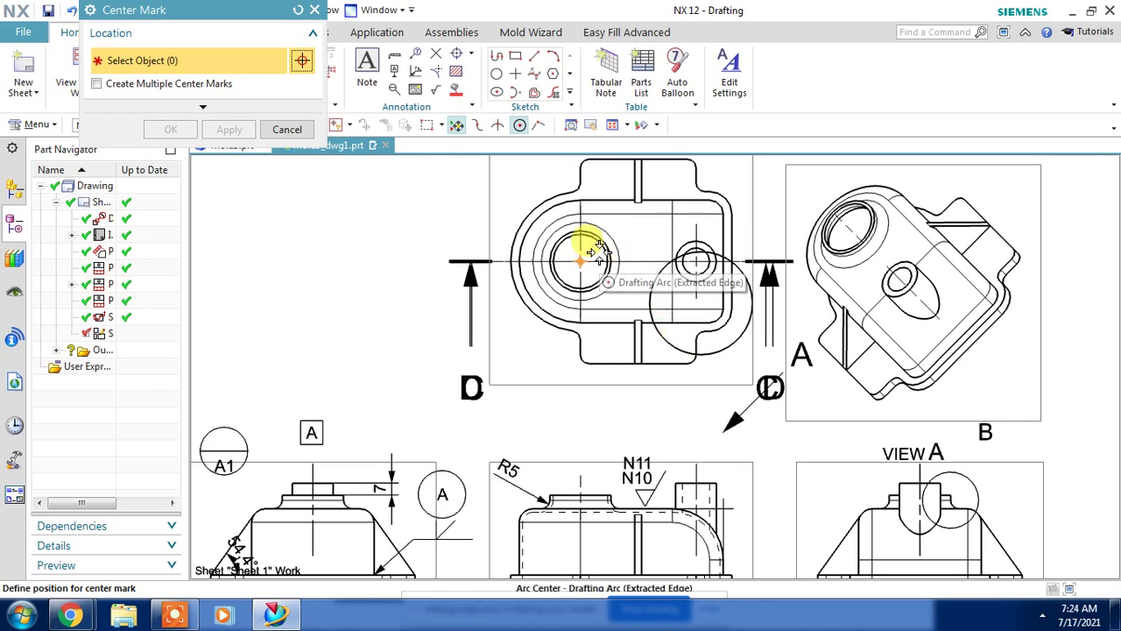
scroll(597, 251, "up", 2)
scroll(597, 251, "up", 1)
left_click(287, 129)
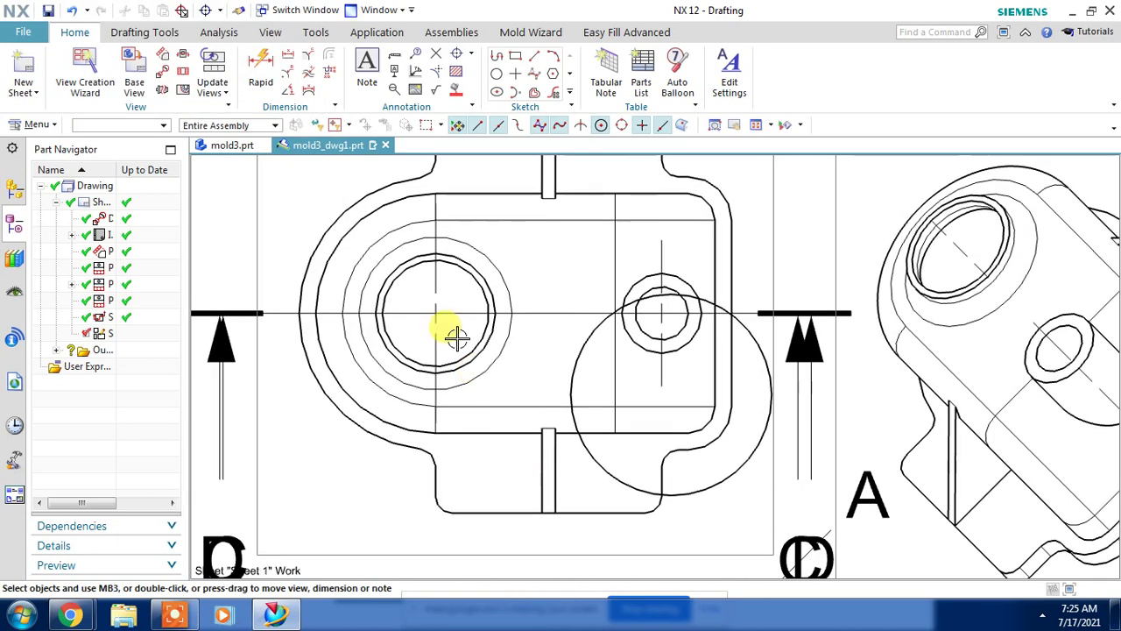
left_click(456, 317)
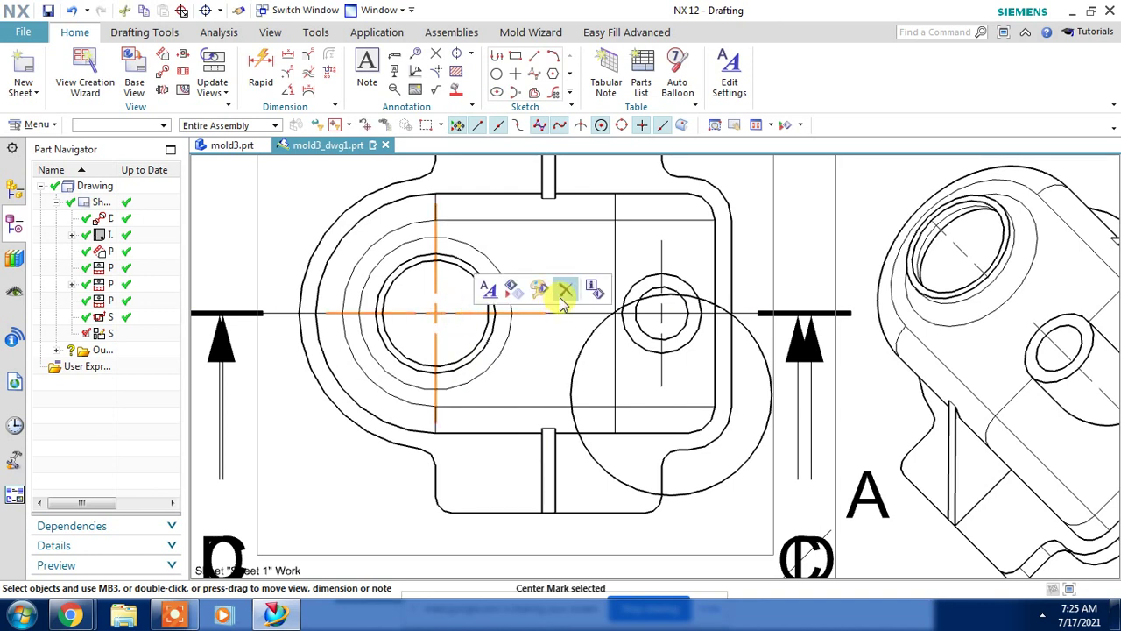
left_click(565, 291)
Check the horizontal section line's options, then twice open and cancel Delete without removing anything.
left_click(461, 313)
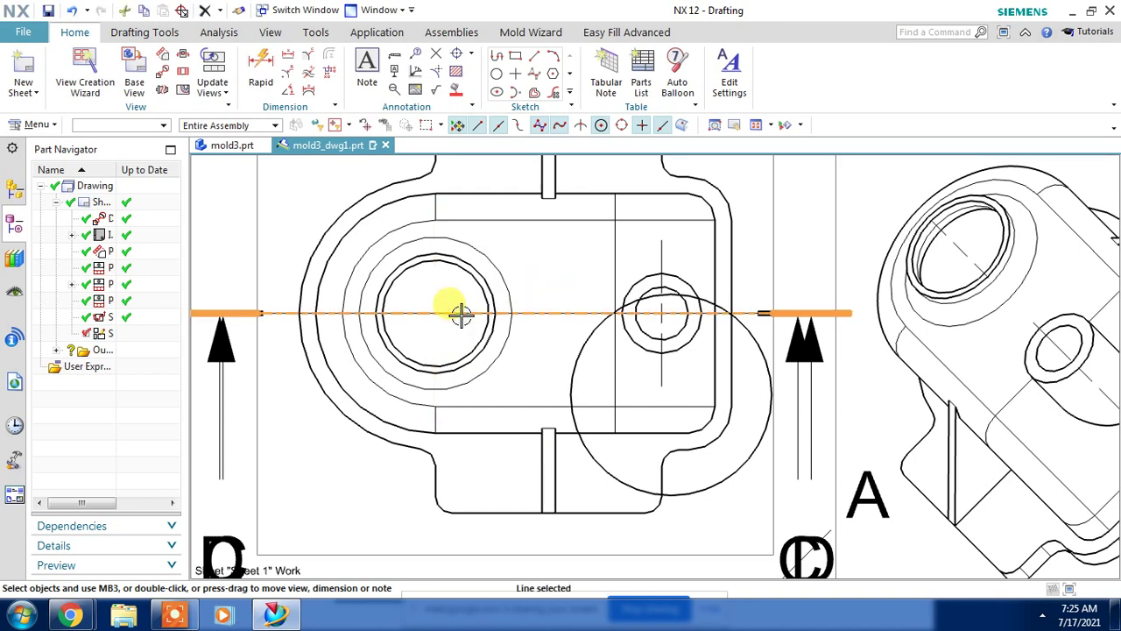
right_click(460, 314)
key("Escape")
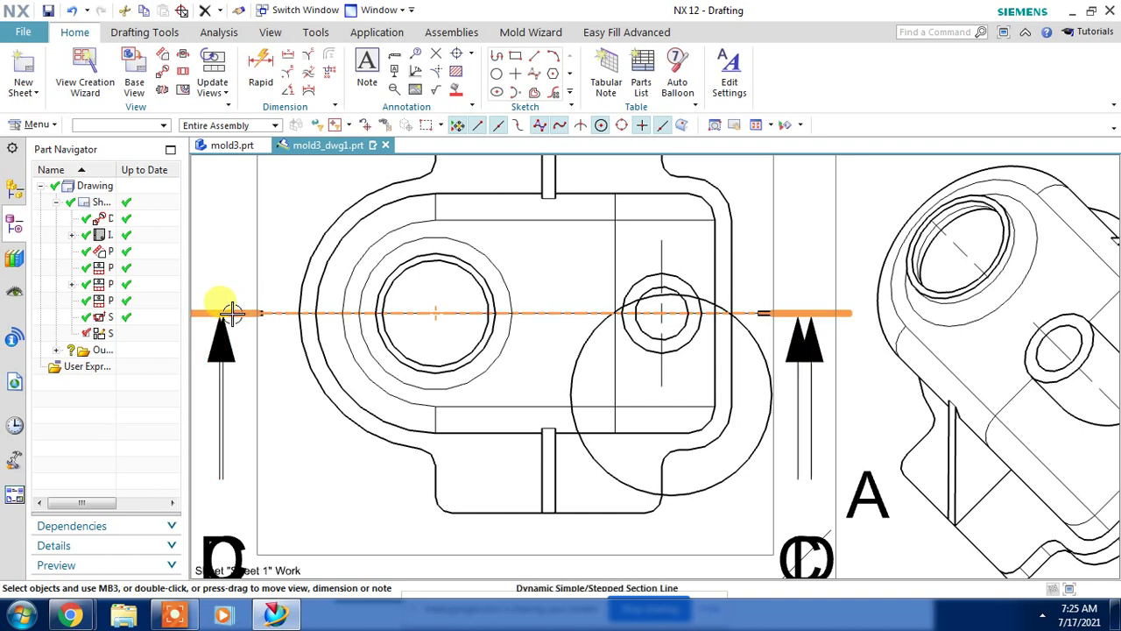
key("Escape")
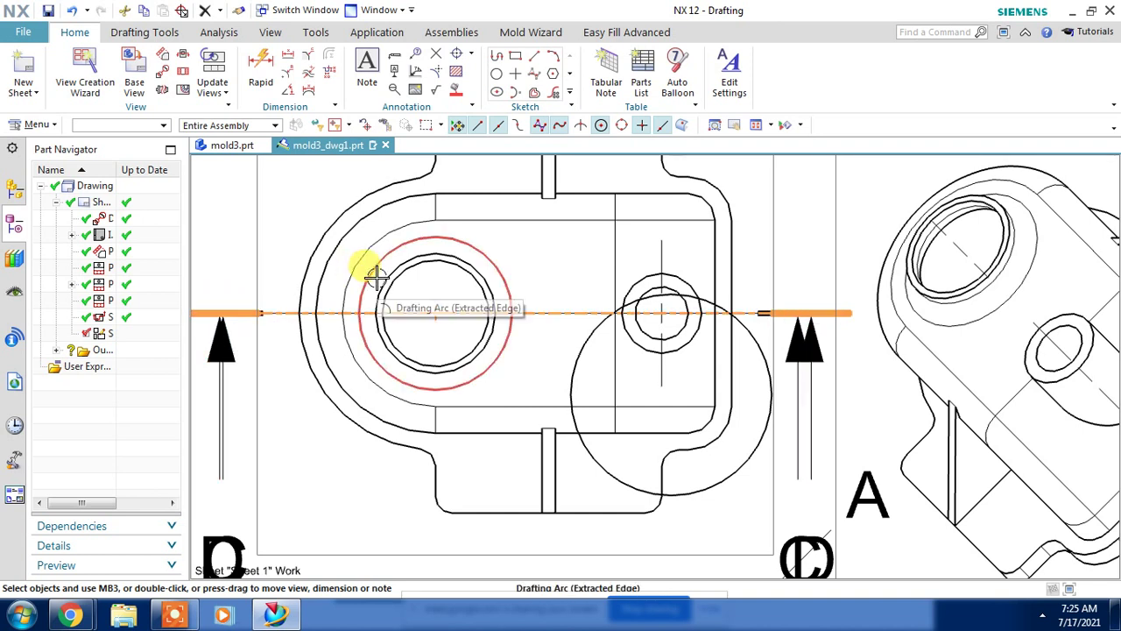
key("ctrl+d")
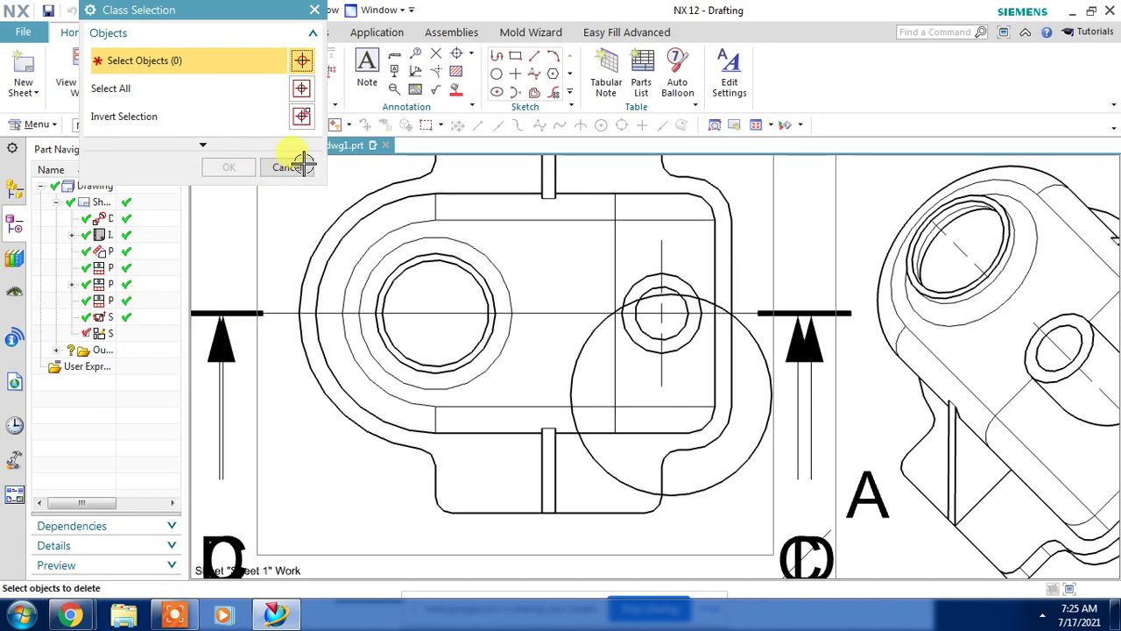
left_click(289, 166)
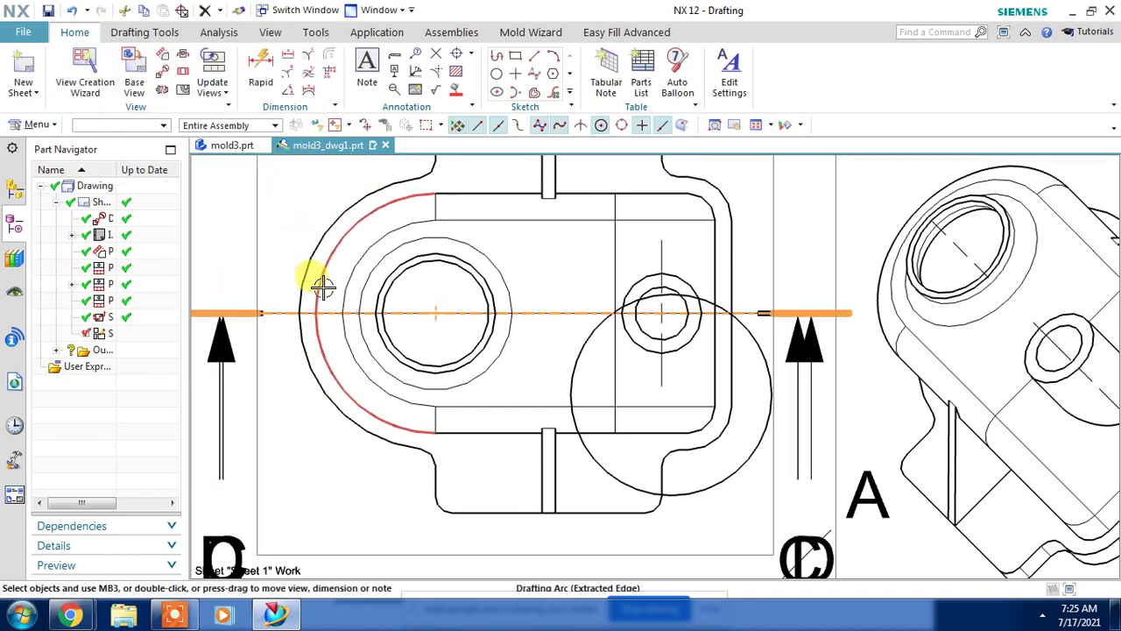
key("ctrl+d")
left_click(300, 171)
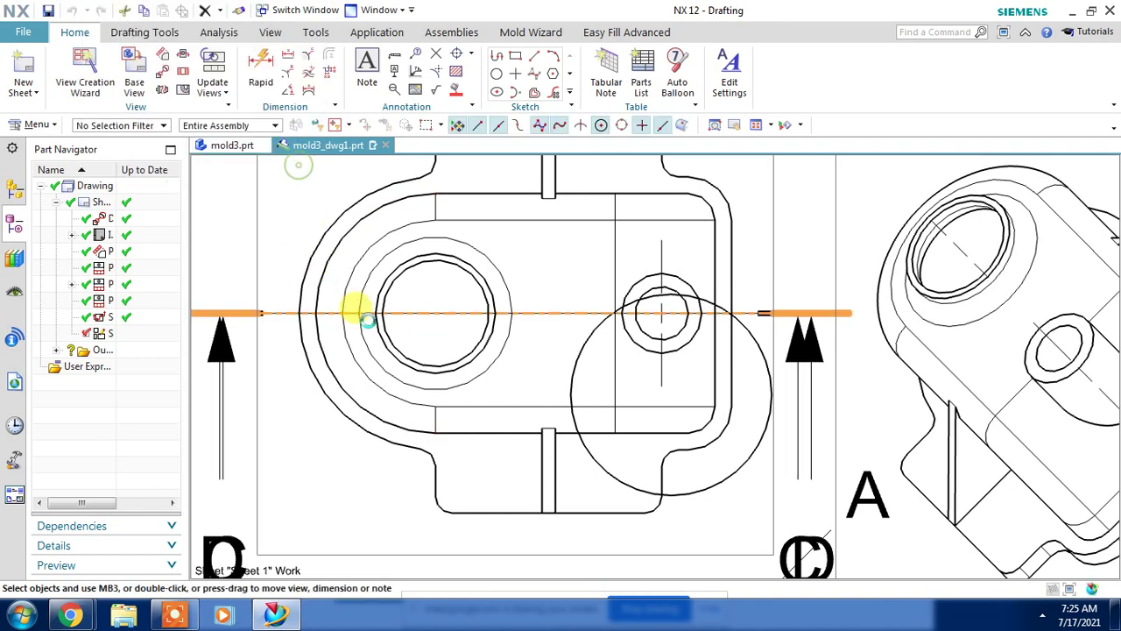
Add a centre mark to the inner bore circle, adjusting its extension length.
left_click(457, 54)
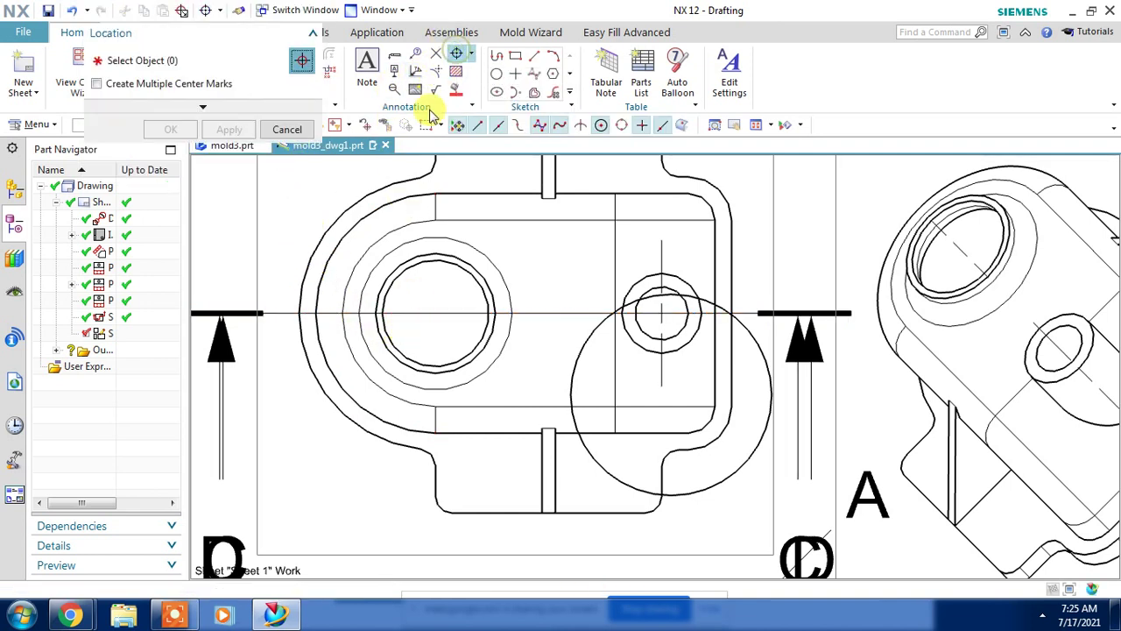
left_click(450, 255)
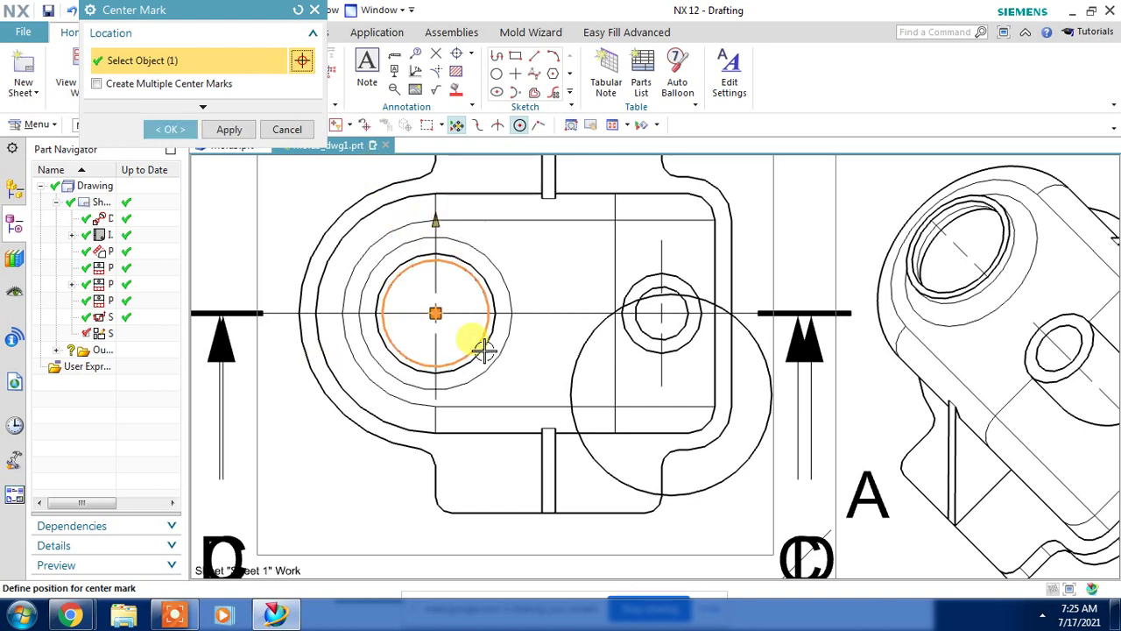
left_click(436, 229)
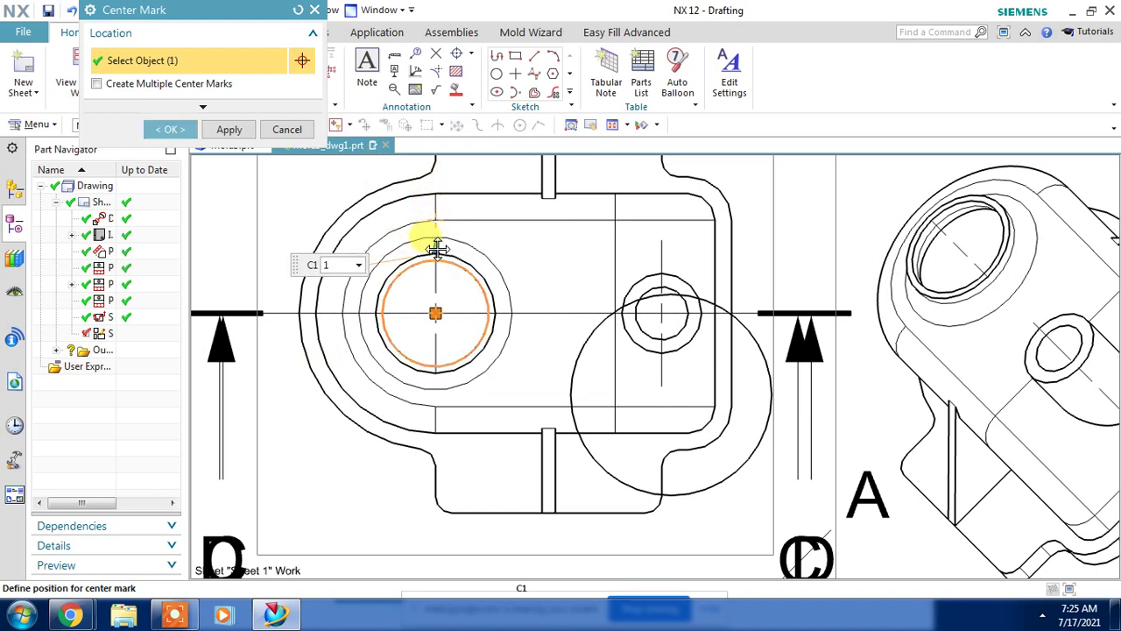
left_click(170, 129)
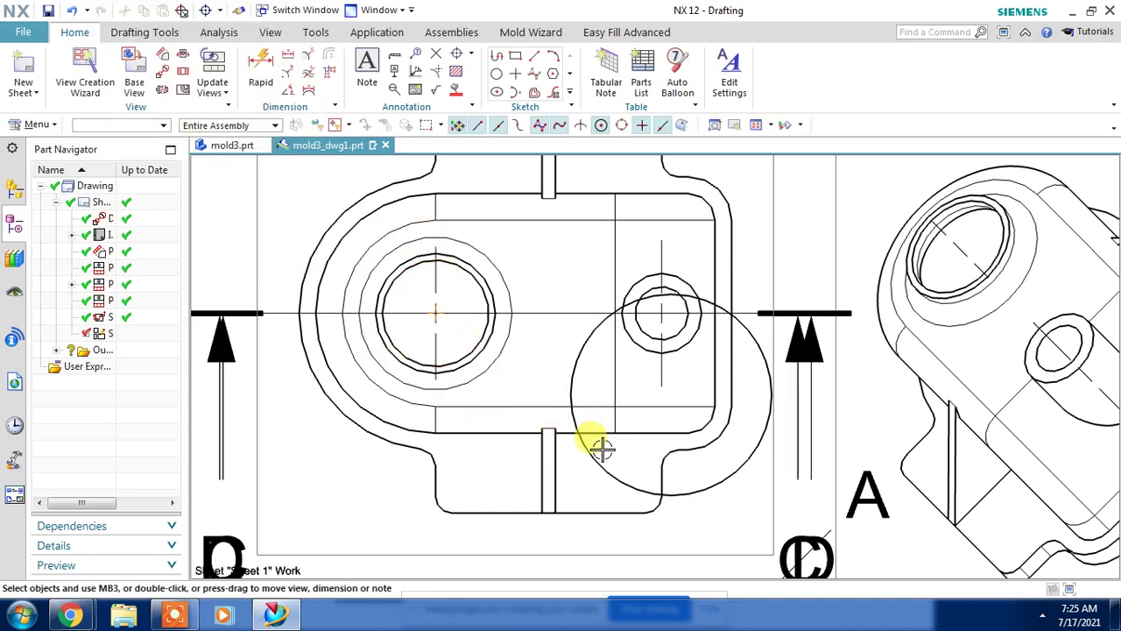
Add a centre mark to the small lower-left arc of the Top view.
left_click(457, 58)
scroll(438, 508, "up", 2)
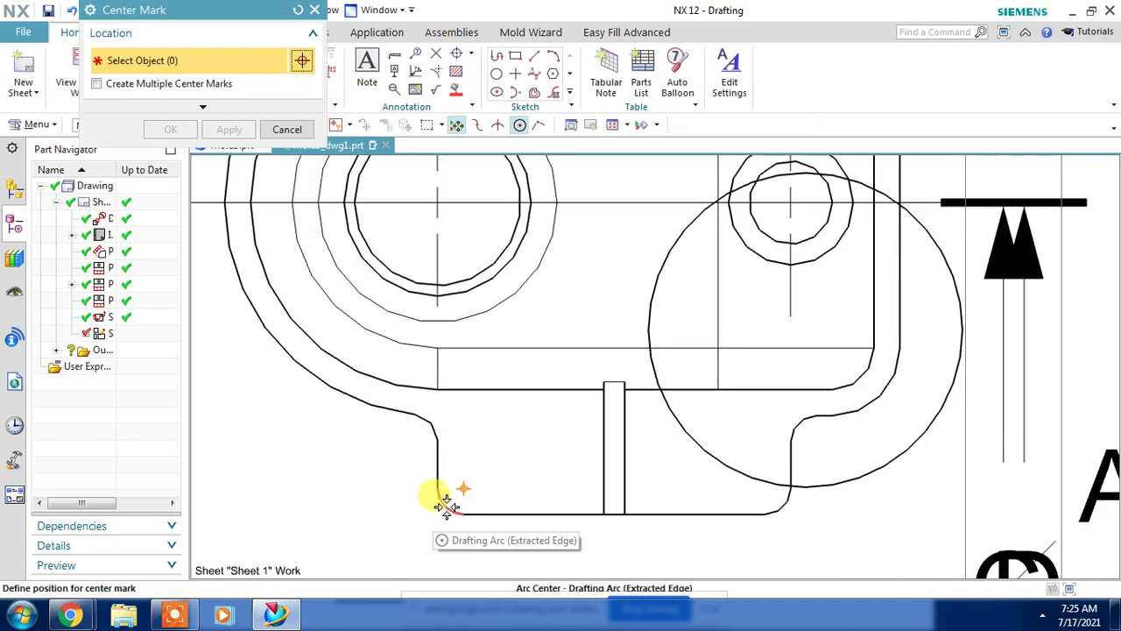
left_click(446, 506)
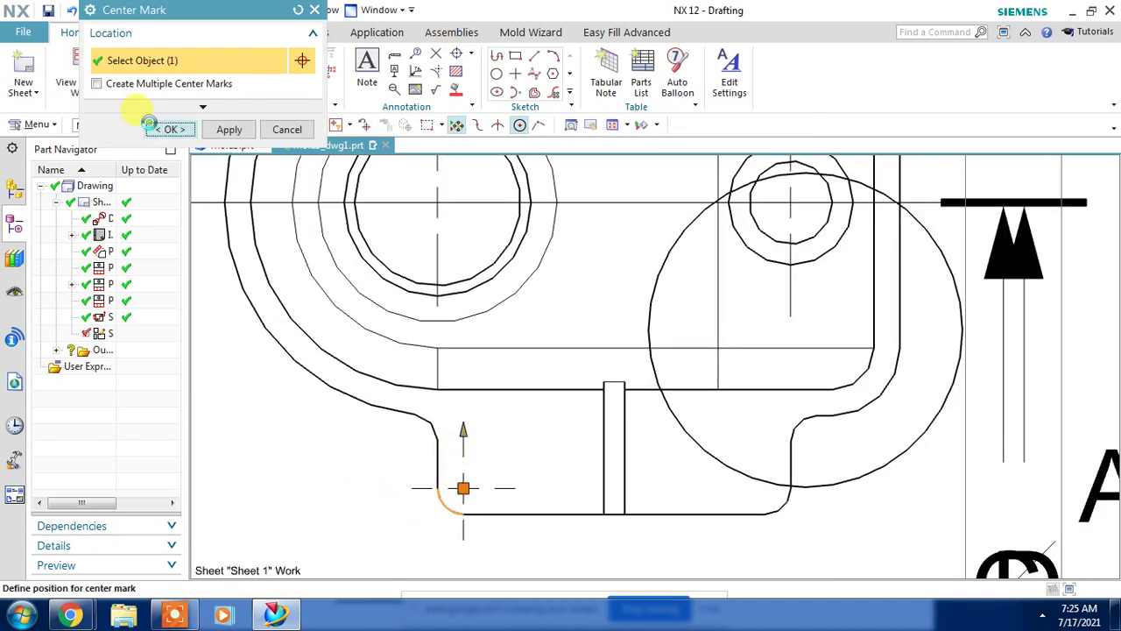
left_click(151, 125)
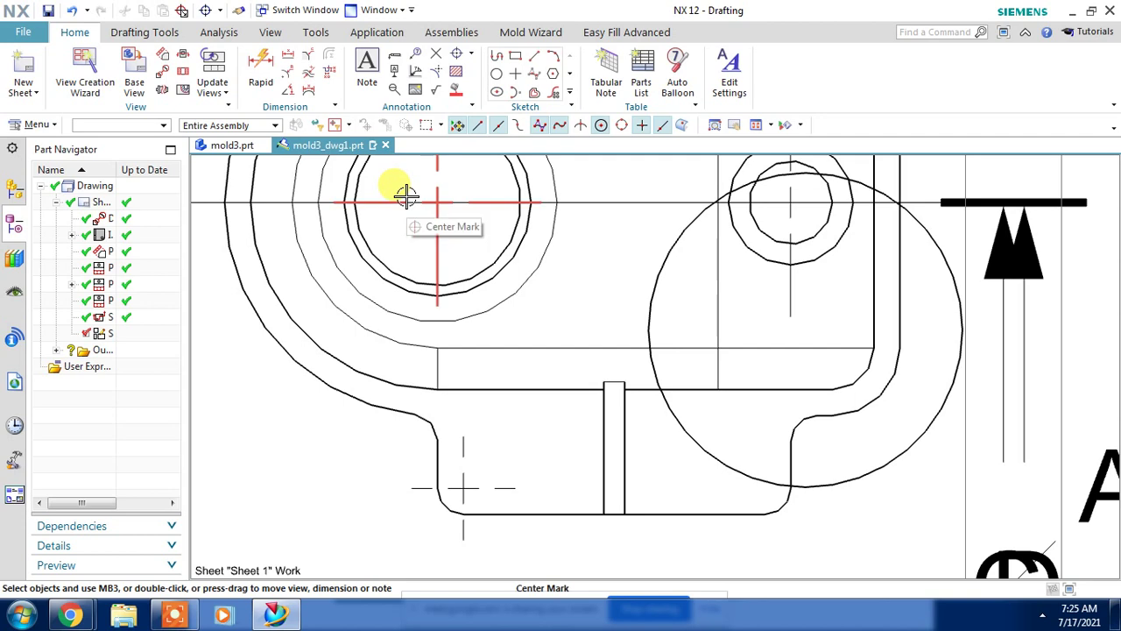
scroll(583, 312, "down", 1)
scroll(611, 351, "down", 1)
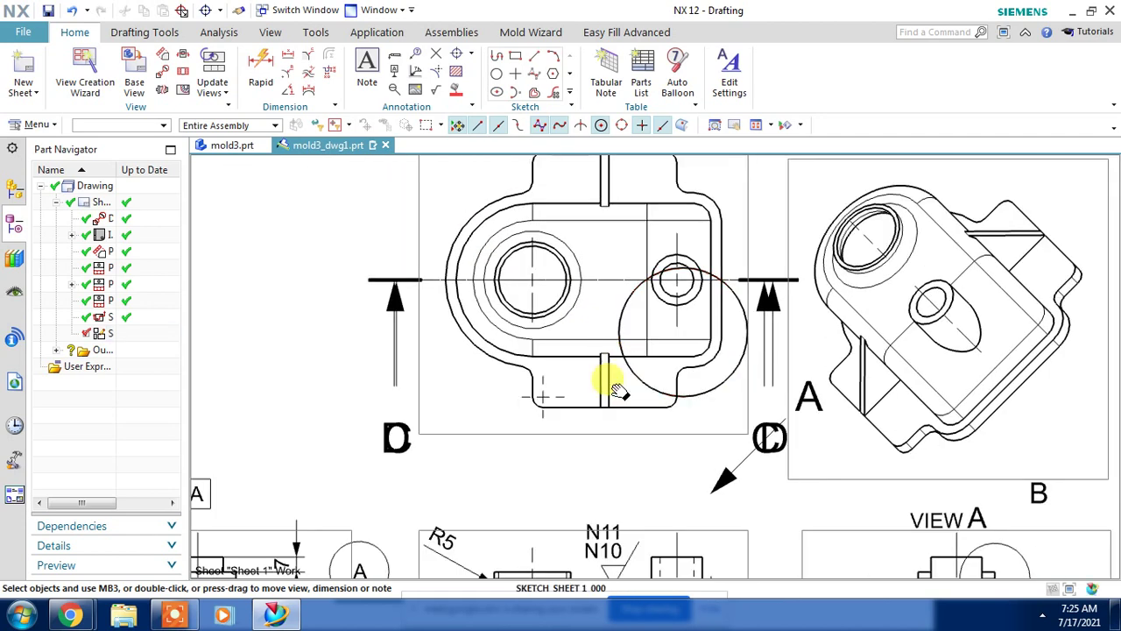
middle_click_drag(617, 392, 551, 432, "shift")
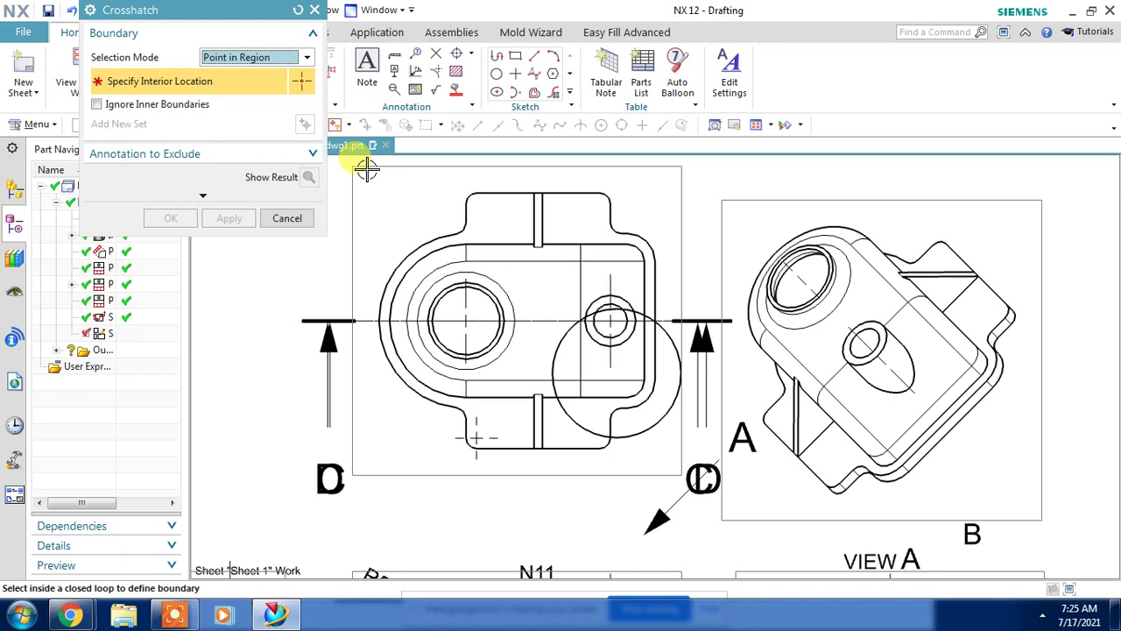
Crosshatch the Top view's left tab region and change the hatch pattern to Lead.
left_click(491, 218)
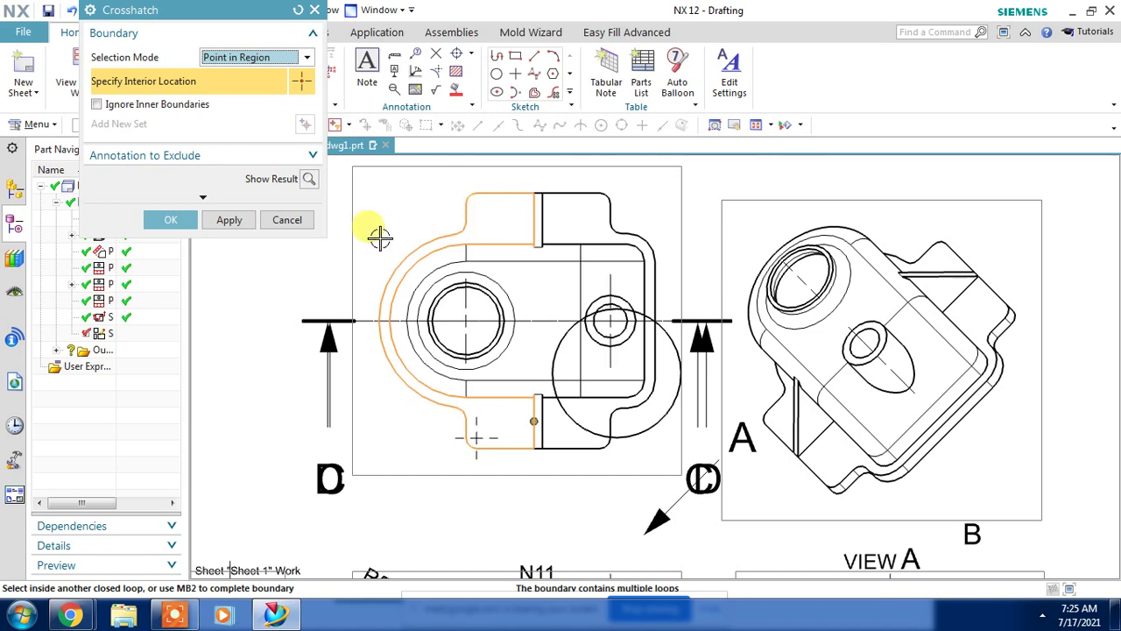
left_click(165, 221)
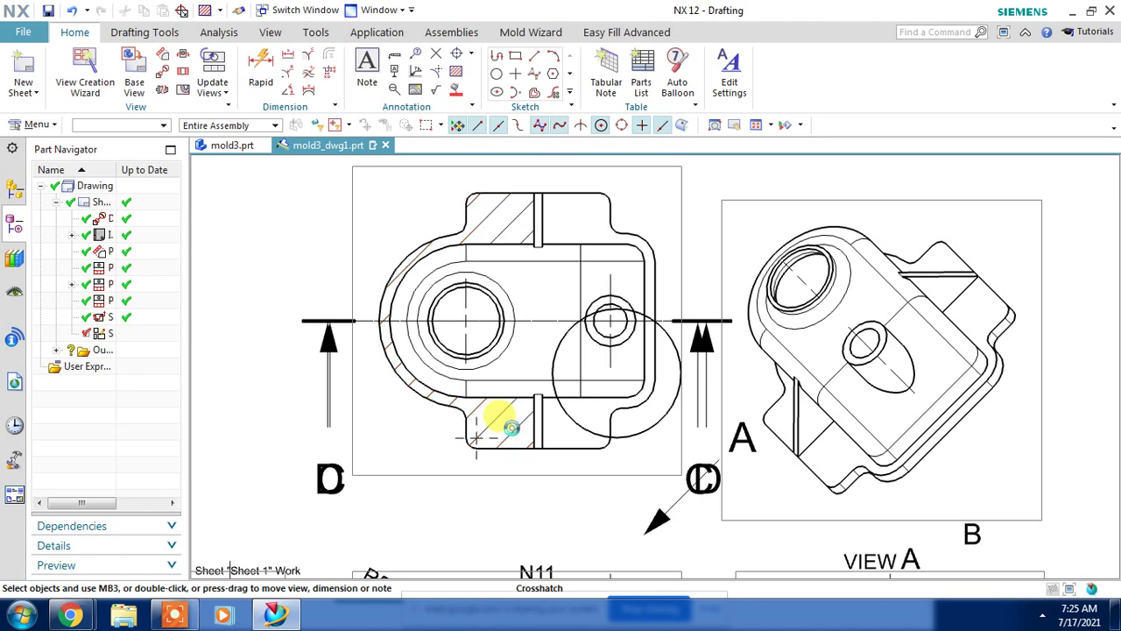
double_click(494, 425)
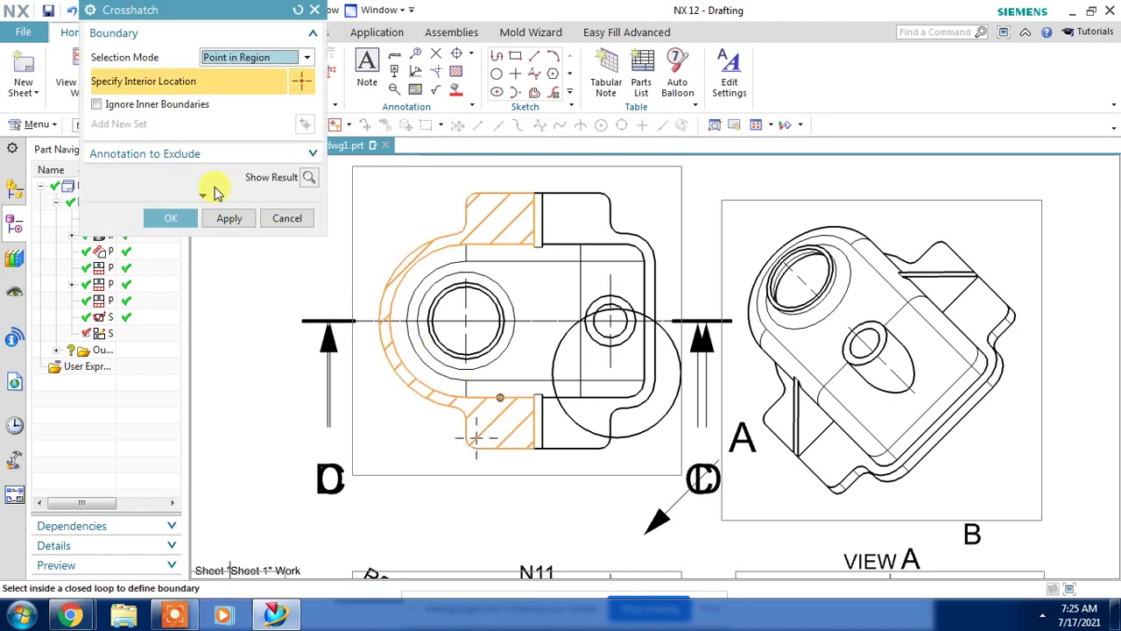
left_click(204, 197)
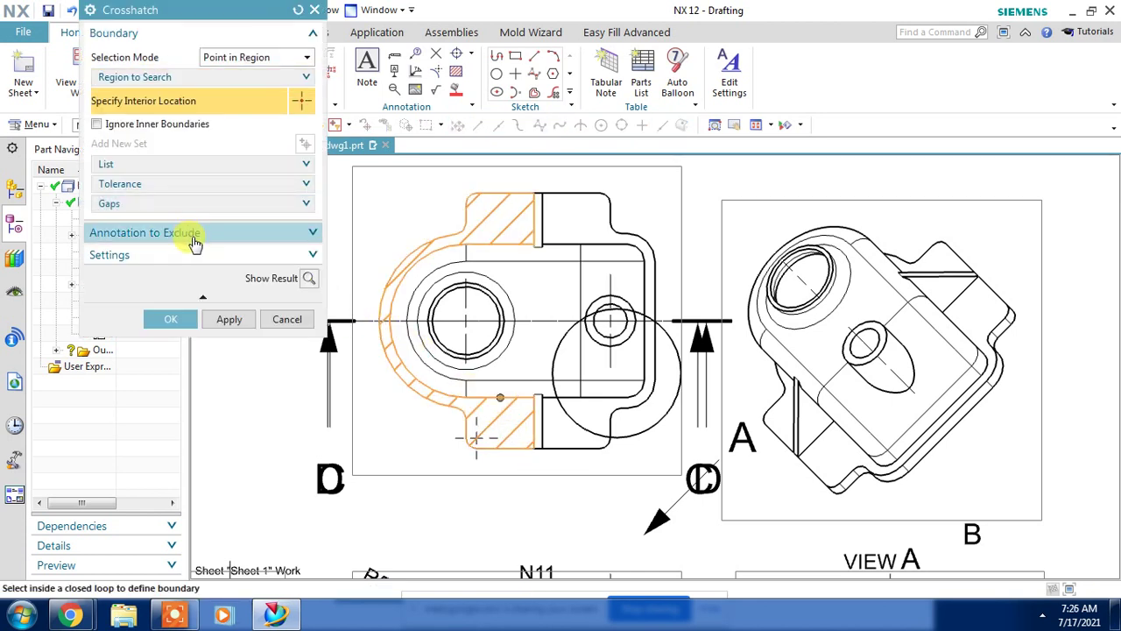
left_click(188, 254)
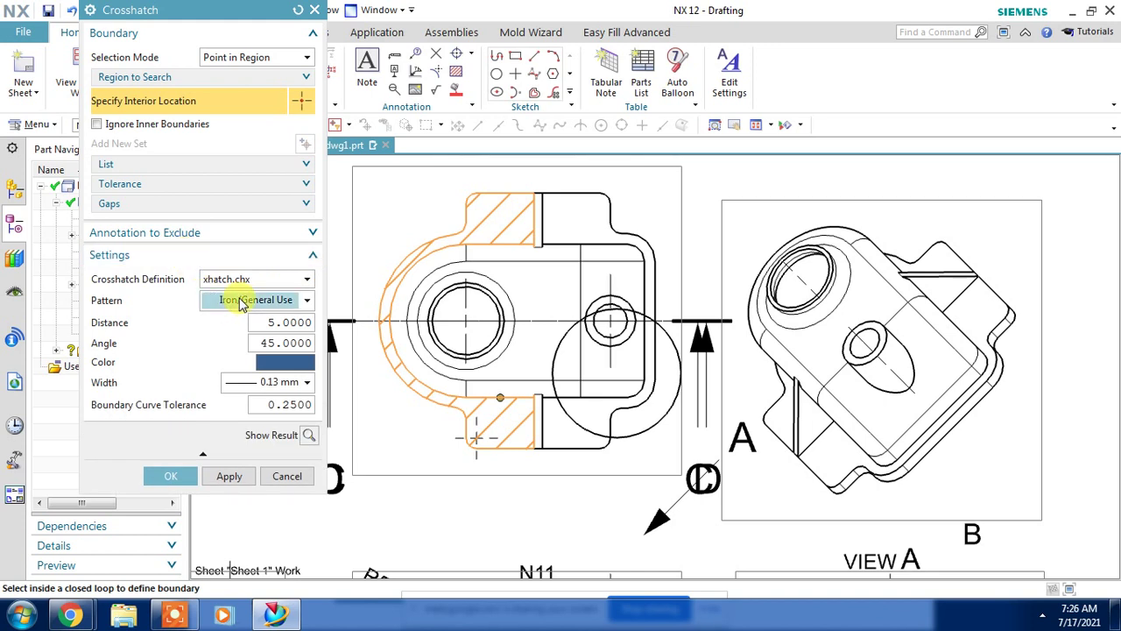
left_click(241, 302)
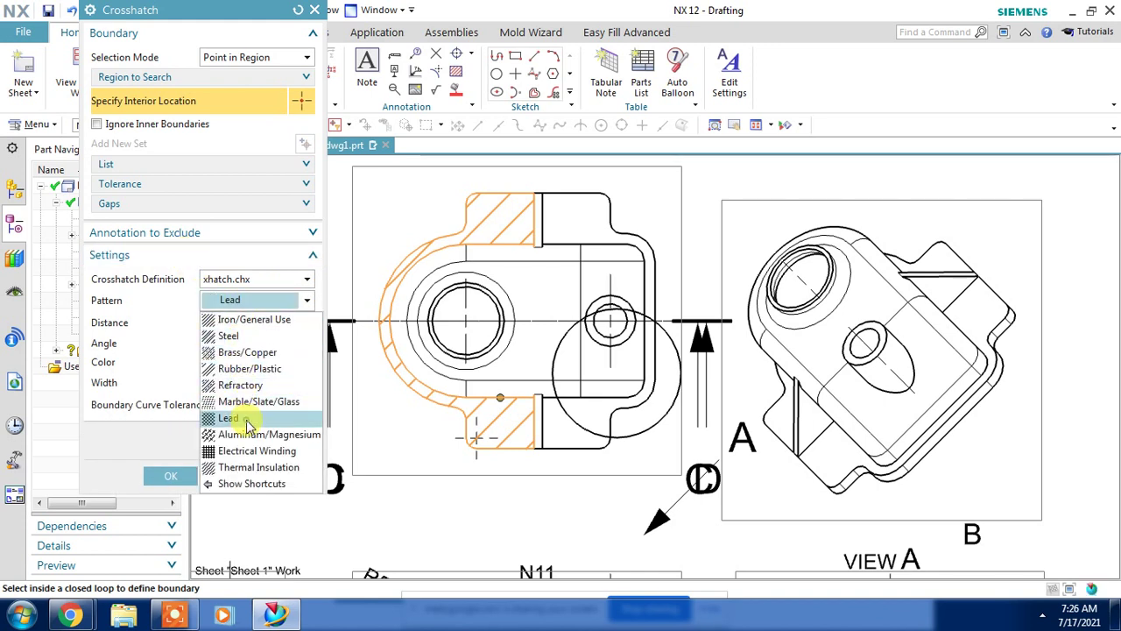
left_click(246, 420)
left_click(175, 473)
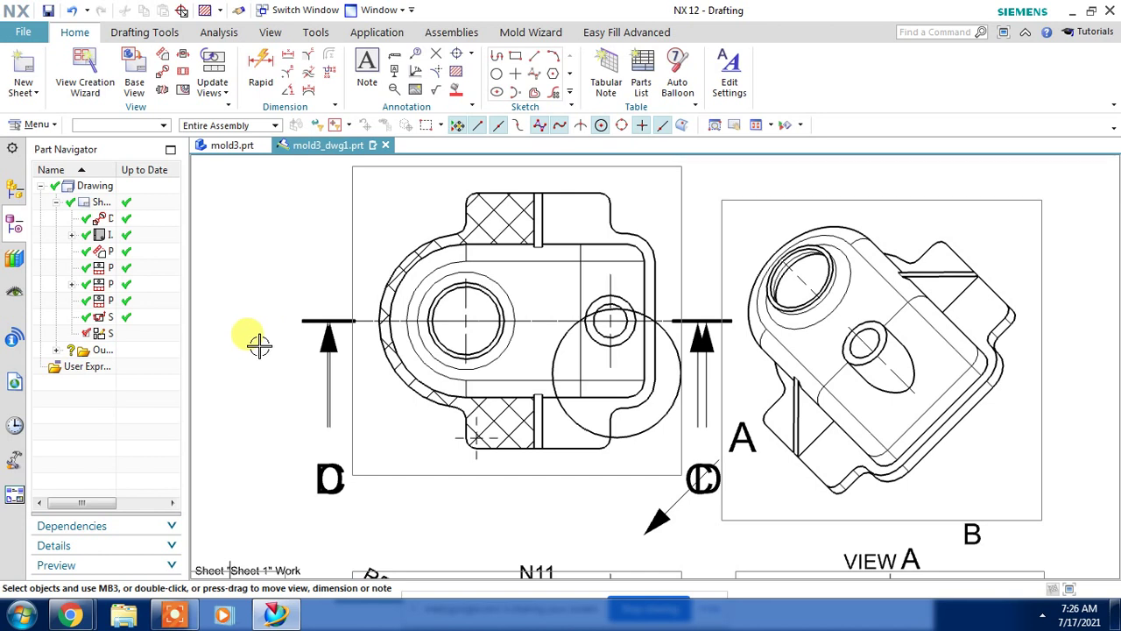
Fill the right U-shaped band of the Top view with a solid peach area fill.
left_click(455, 90)
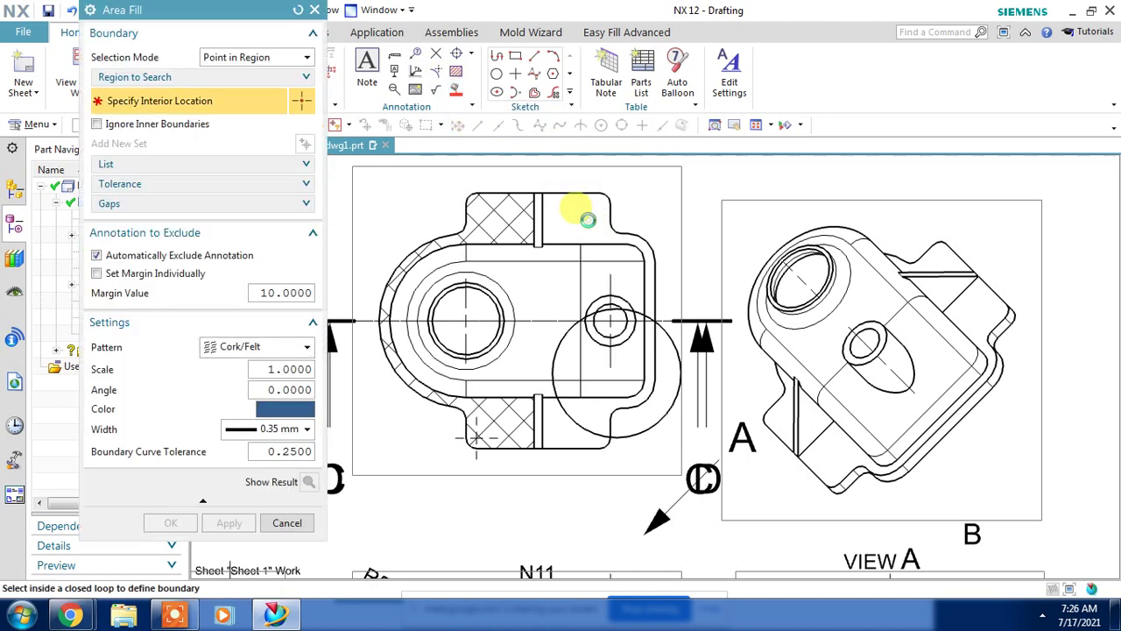
left_click(588, 220)
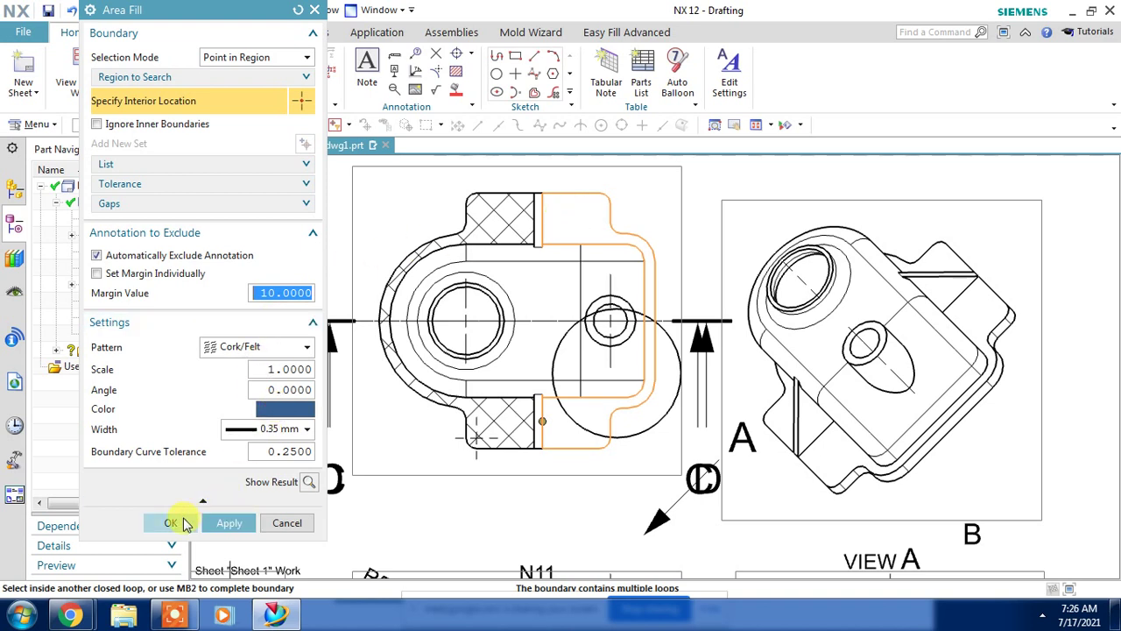
left_click(229, 351)
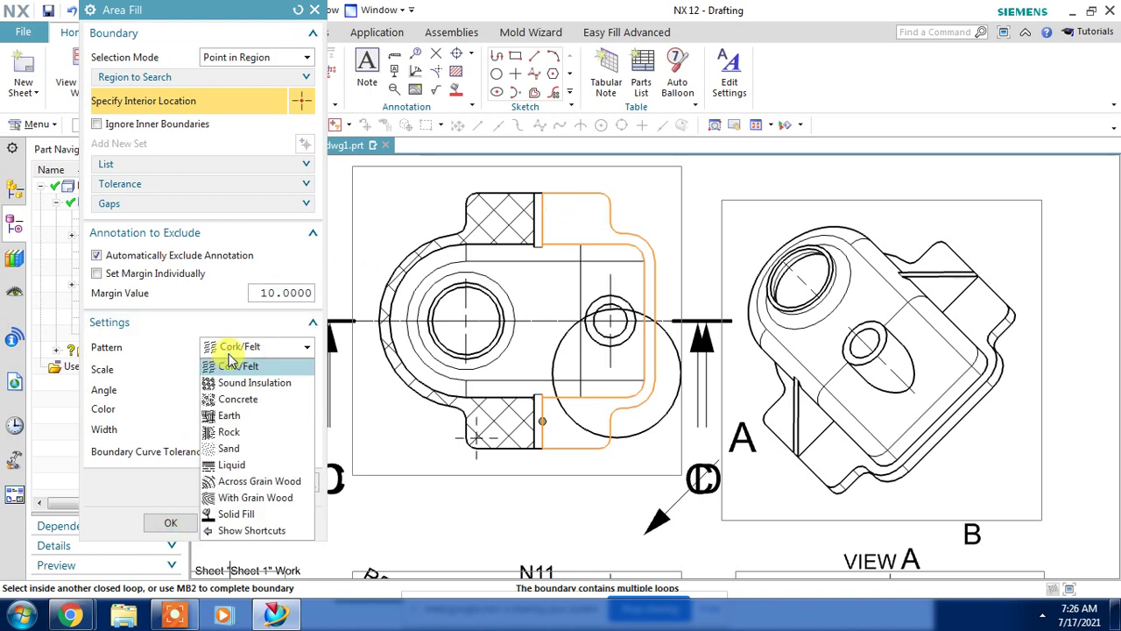
left_click(230, 359)
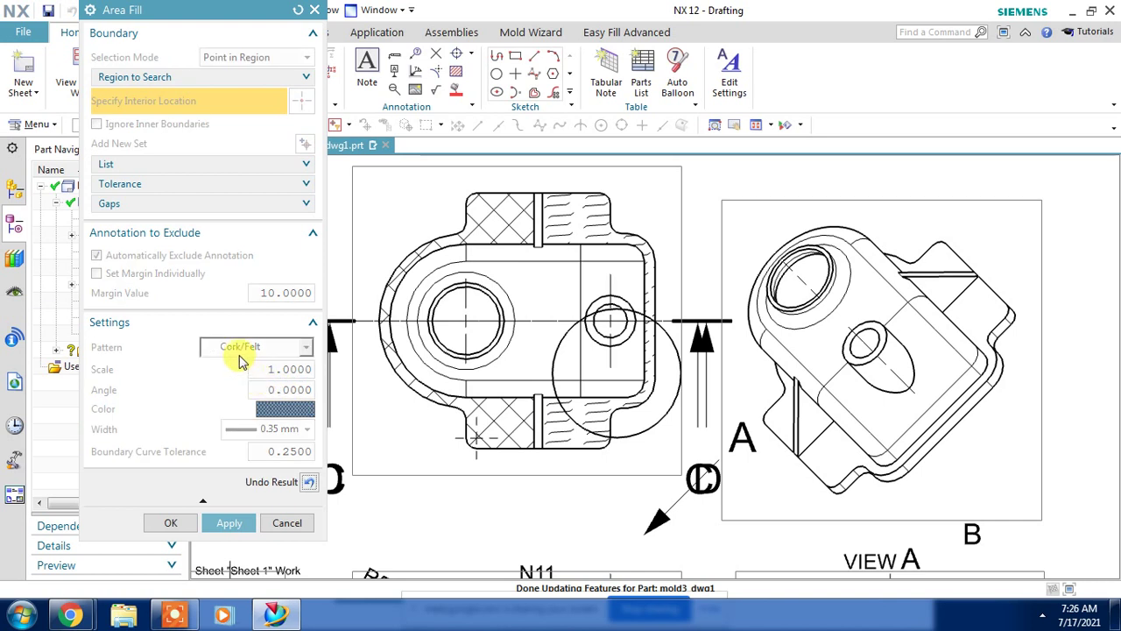
left_click(307, 484)
left_click(306, 347)
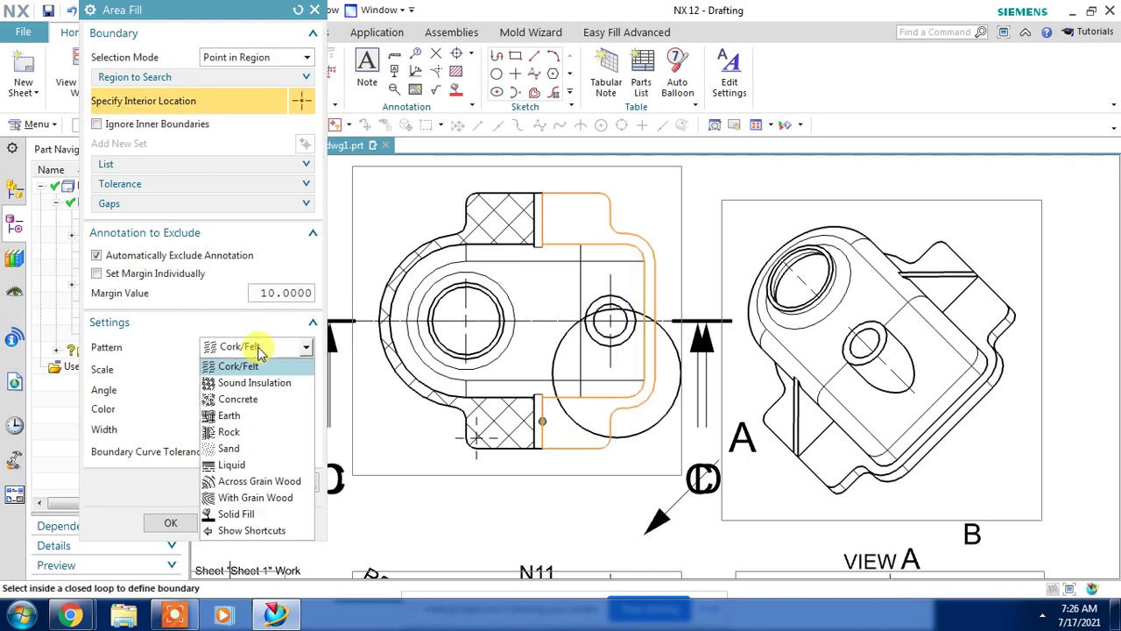
left_click(245, 517)
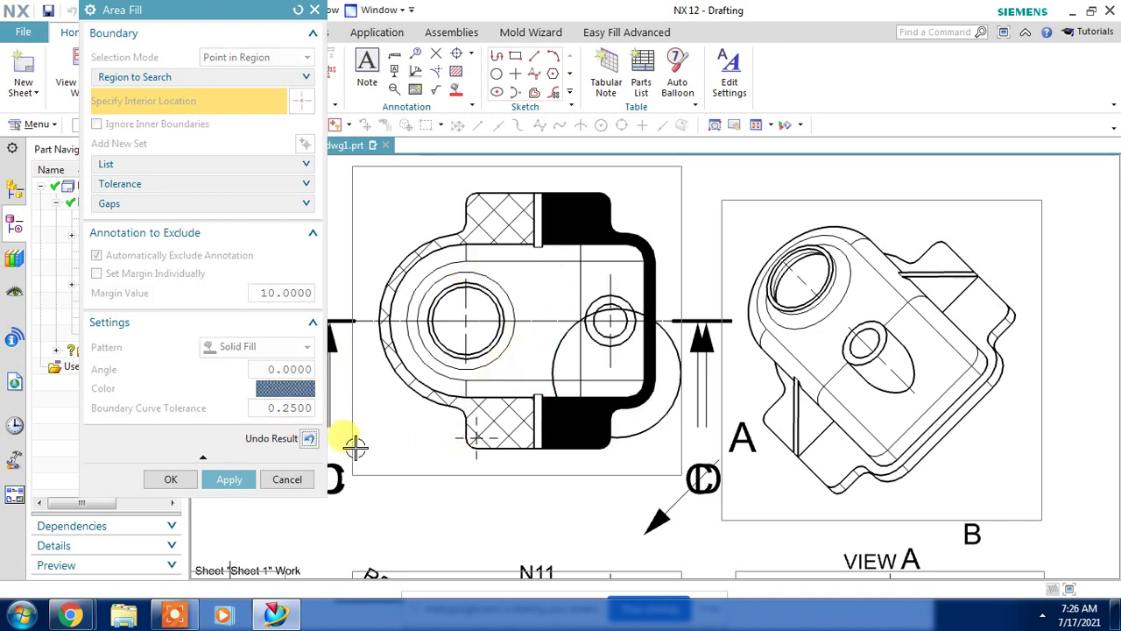
left_click(308, 445)
left_click(287, 391)
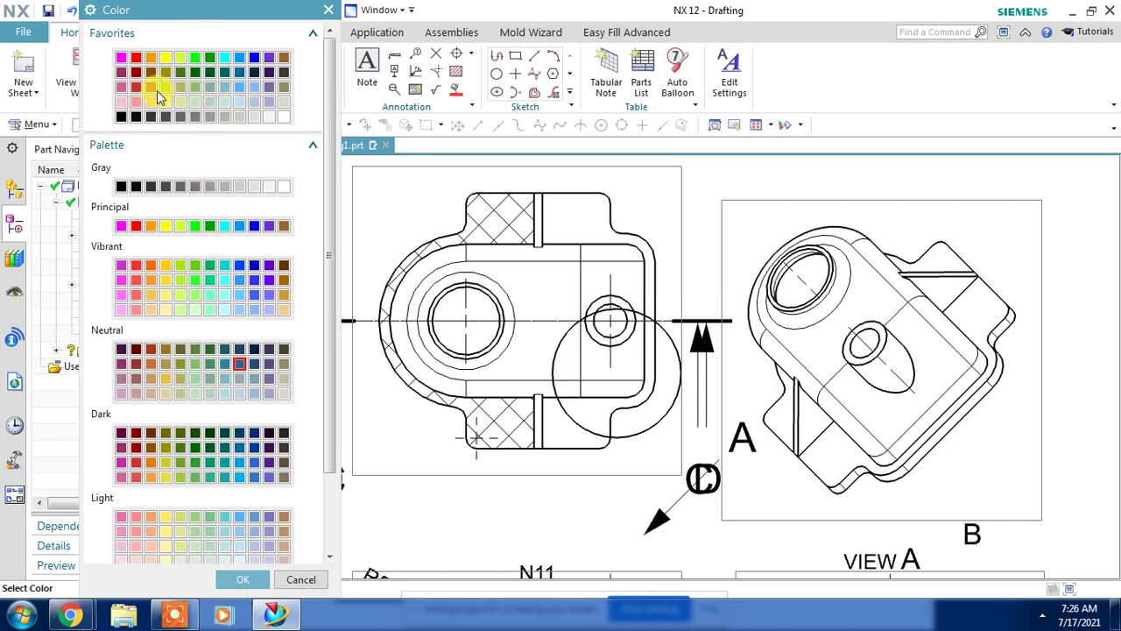
left_click(268, 582)
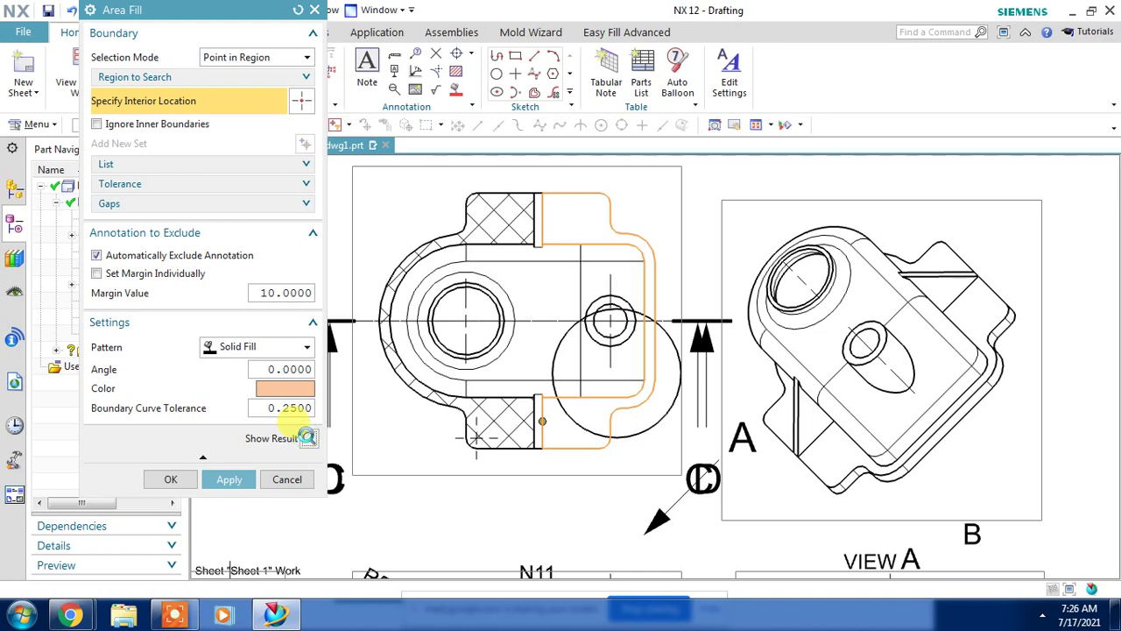
left_click(307, 436)
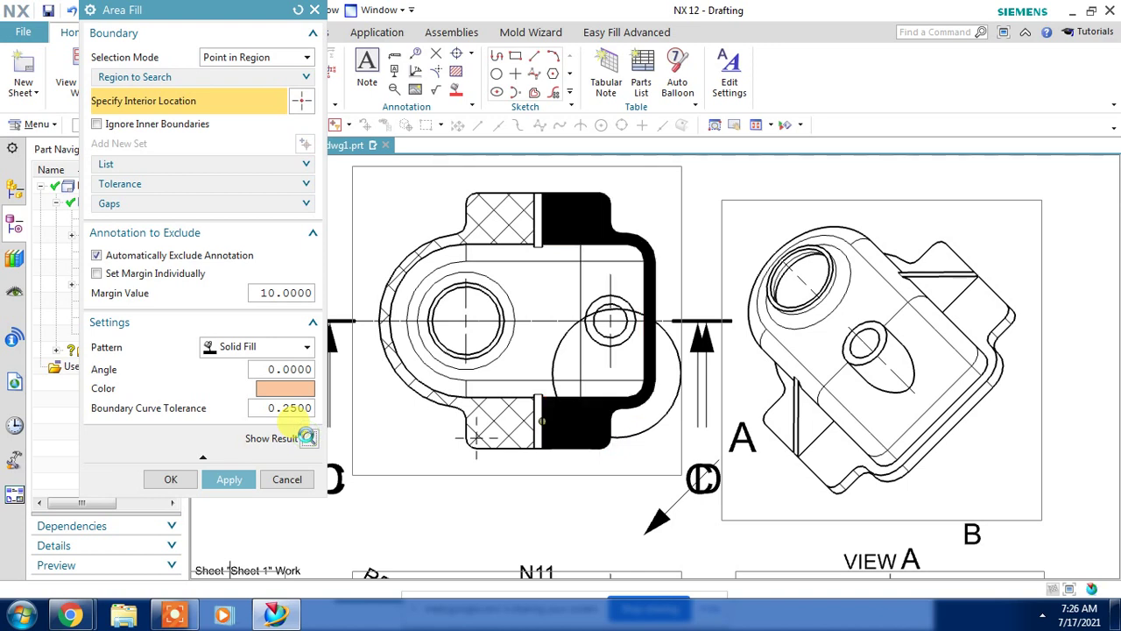
left_click(173, 478)
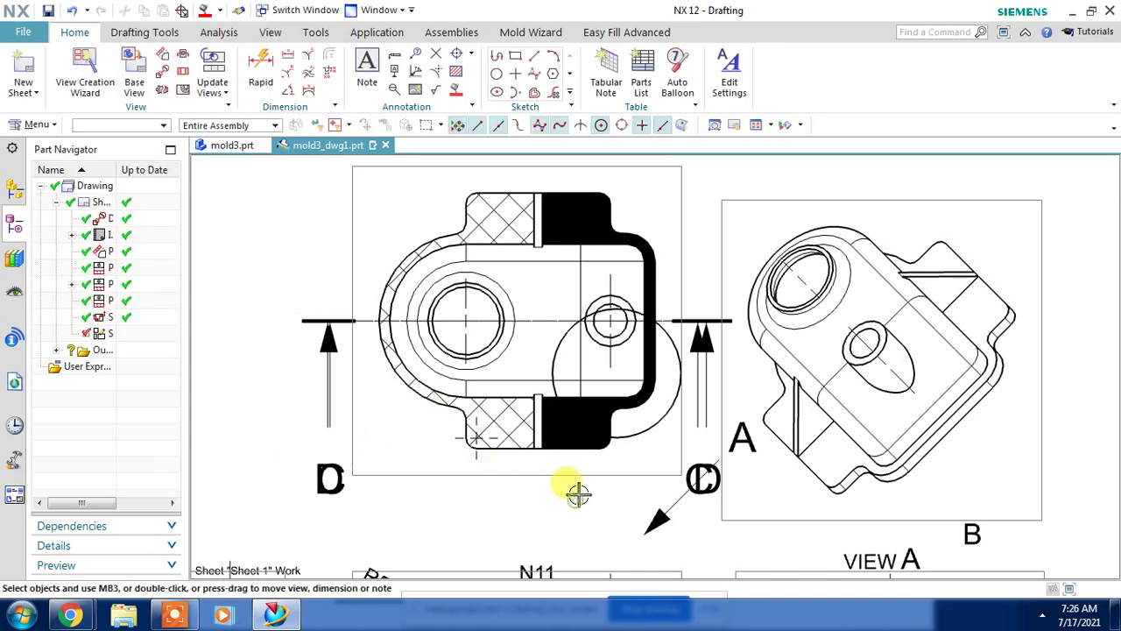
left_click(571, 434)
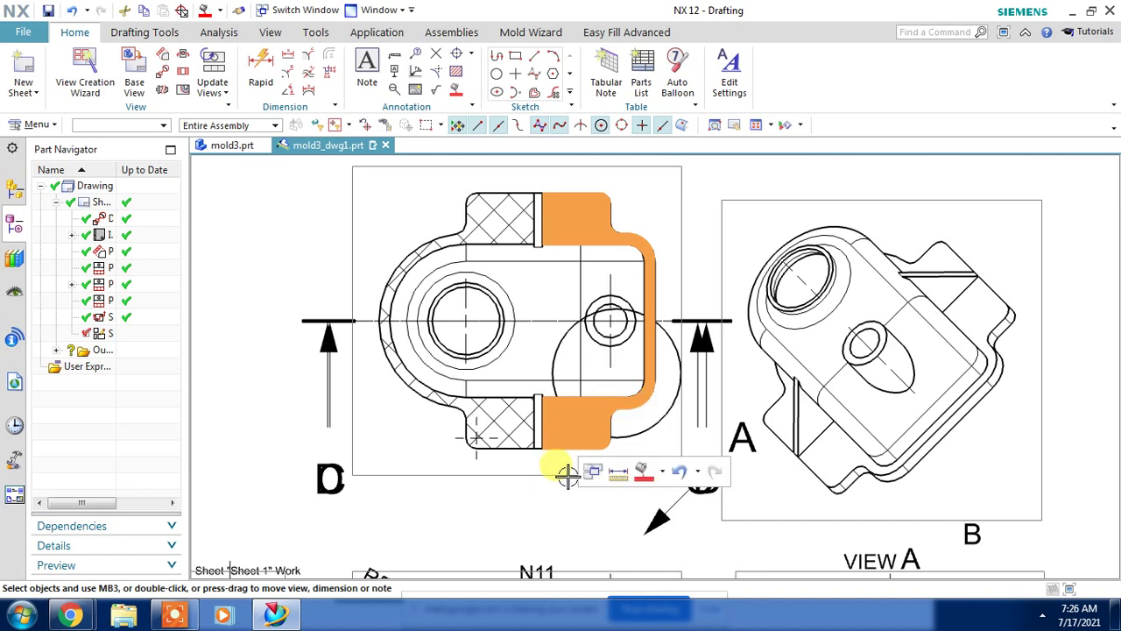
left_click(642, 473)
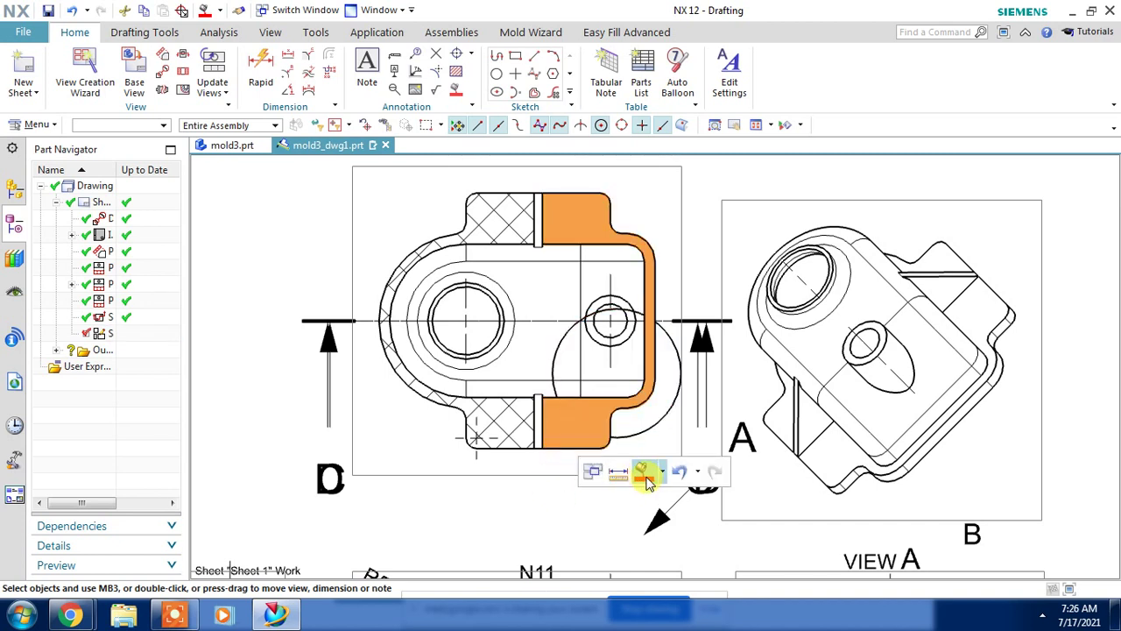
left_click(571, 508)
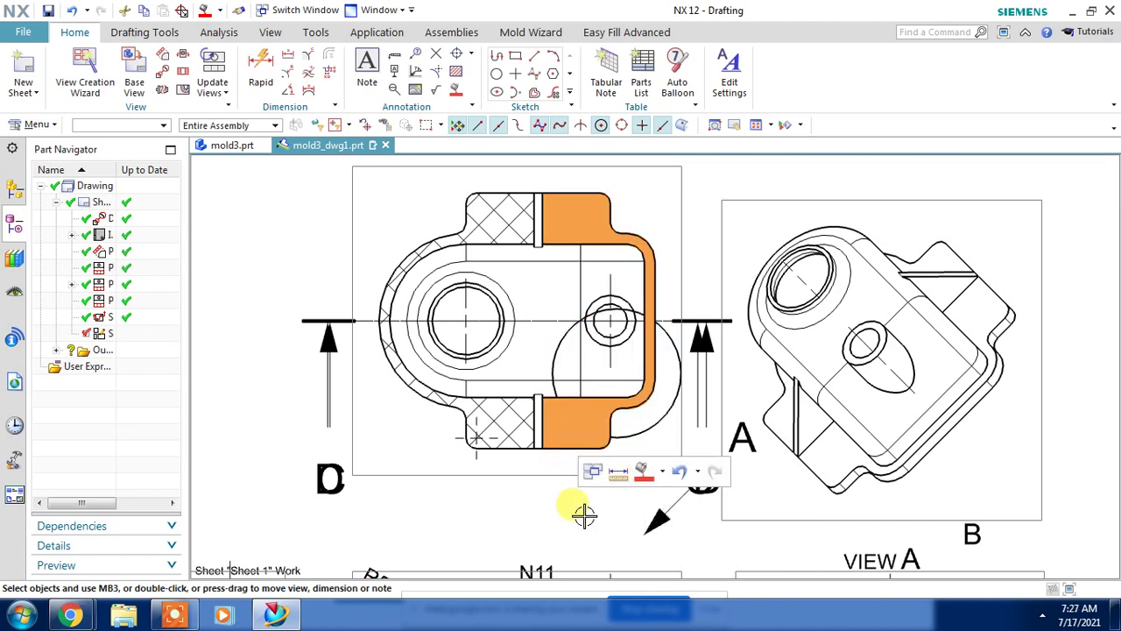
left_click(554, 518)
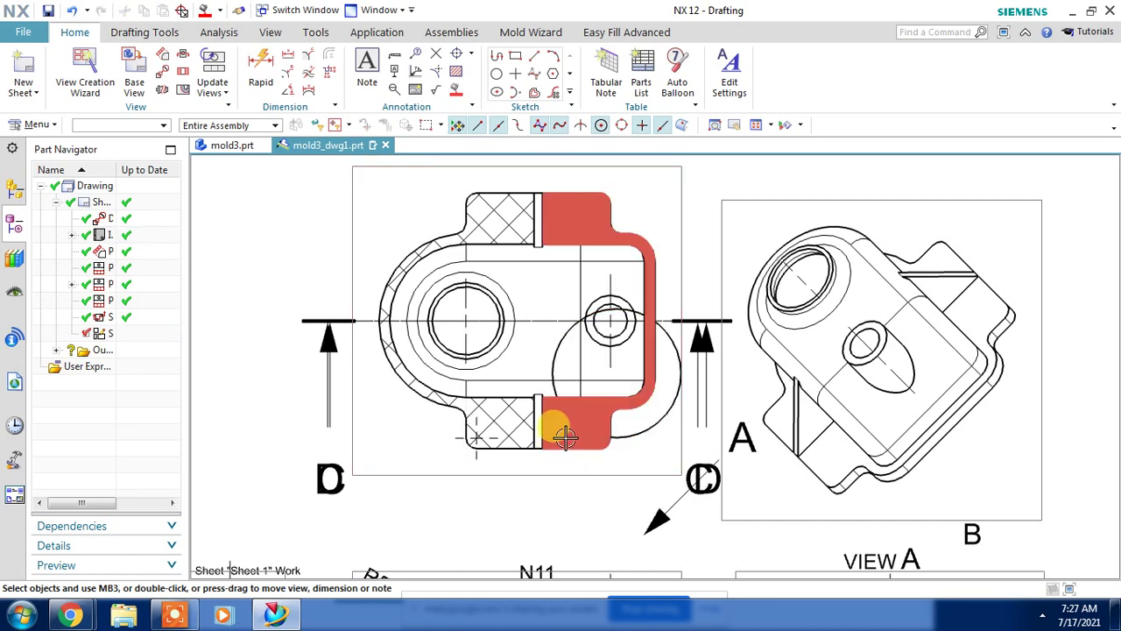
left_click(540, 430)
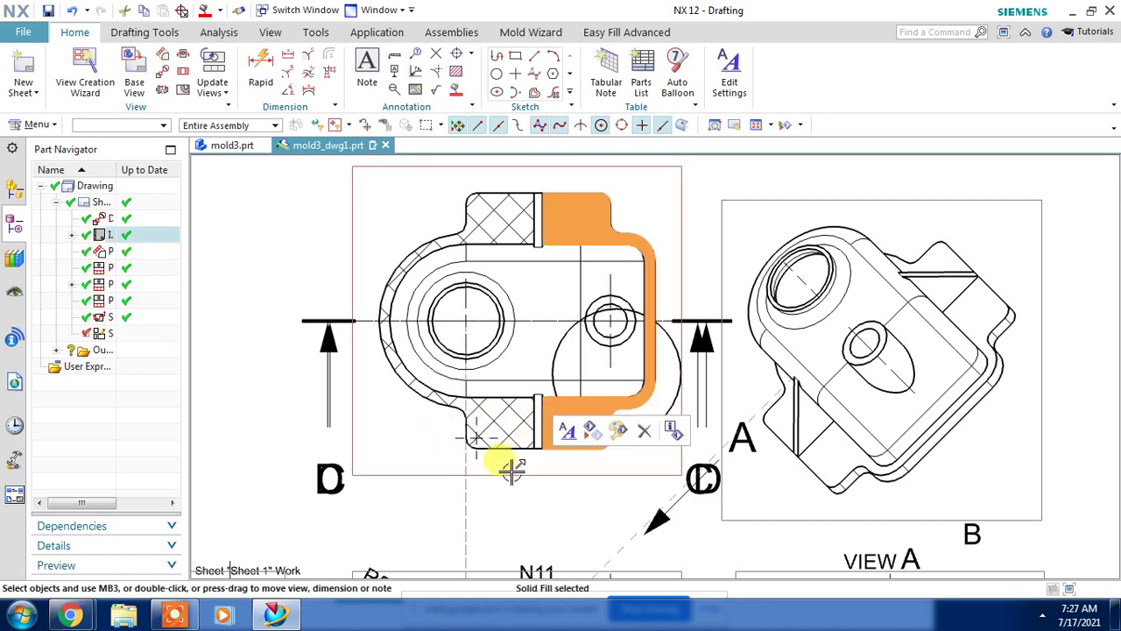
scroll(481, 488, "down", 2)
scroll(483, 481, "down", 2)
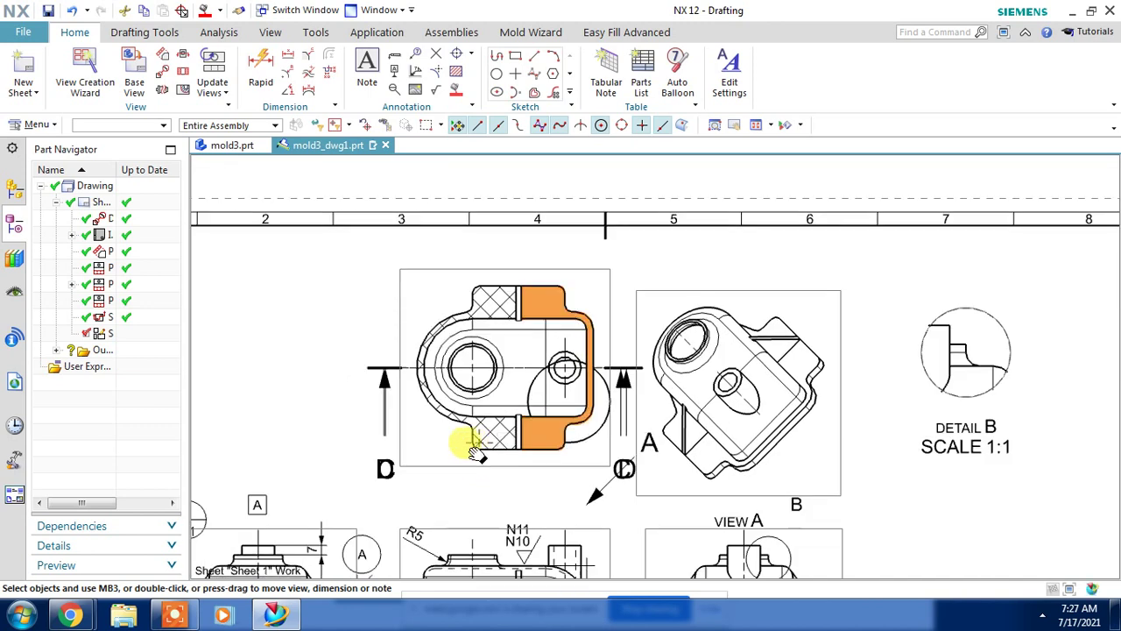
scroll(463, 445, "down", 2)
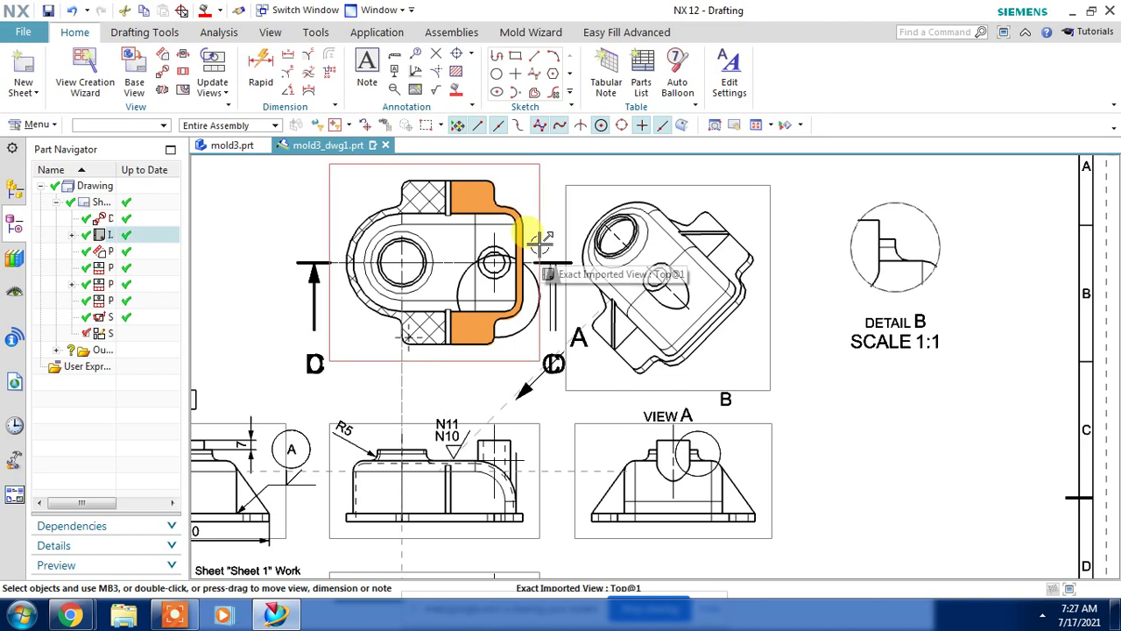
Sketch an 8×14 rectangle in the front view and finish the sketch.
left_click(515, 56)
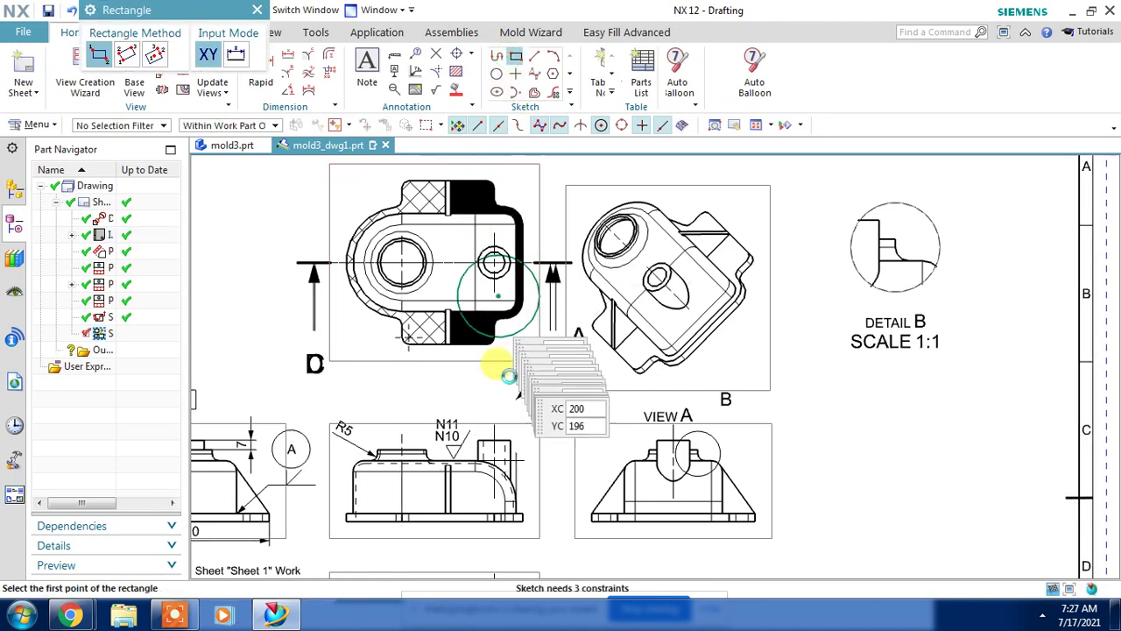
middle_click_drag(514, 382, 570, 288, "shift")
scroll(445, 342, "up", 1)
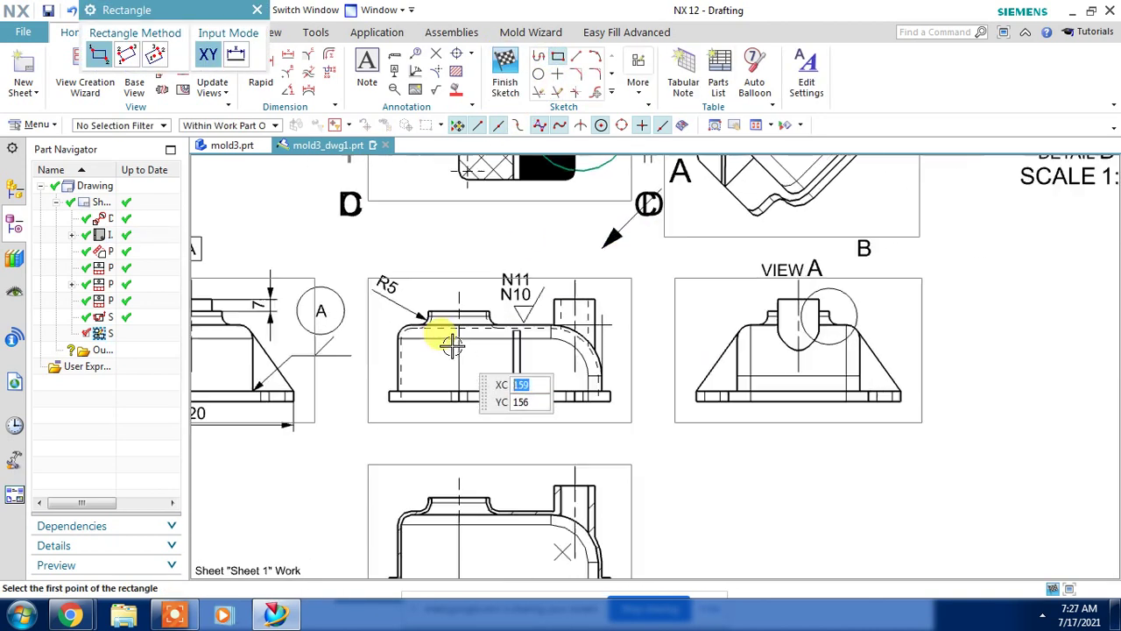
scroll(420, 380, "up", 3)
left_click(375, 428)
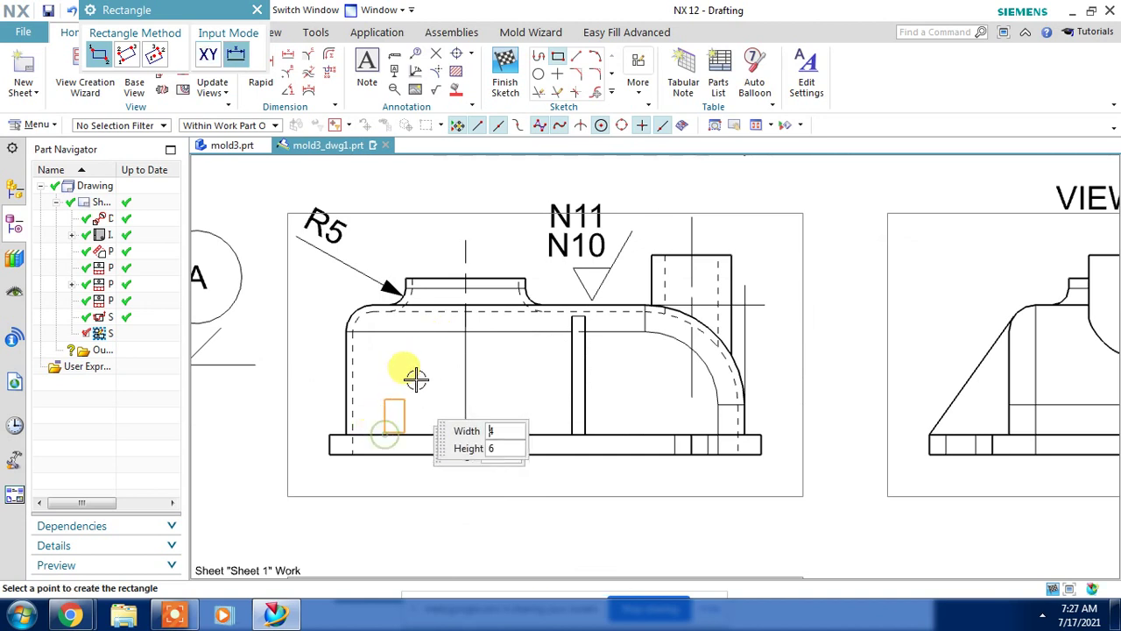
key("Return")
key("Escape")
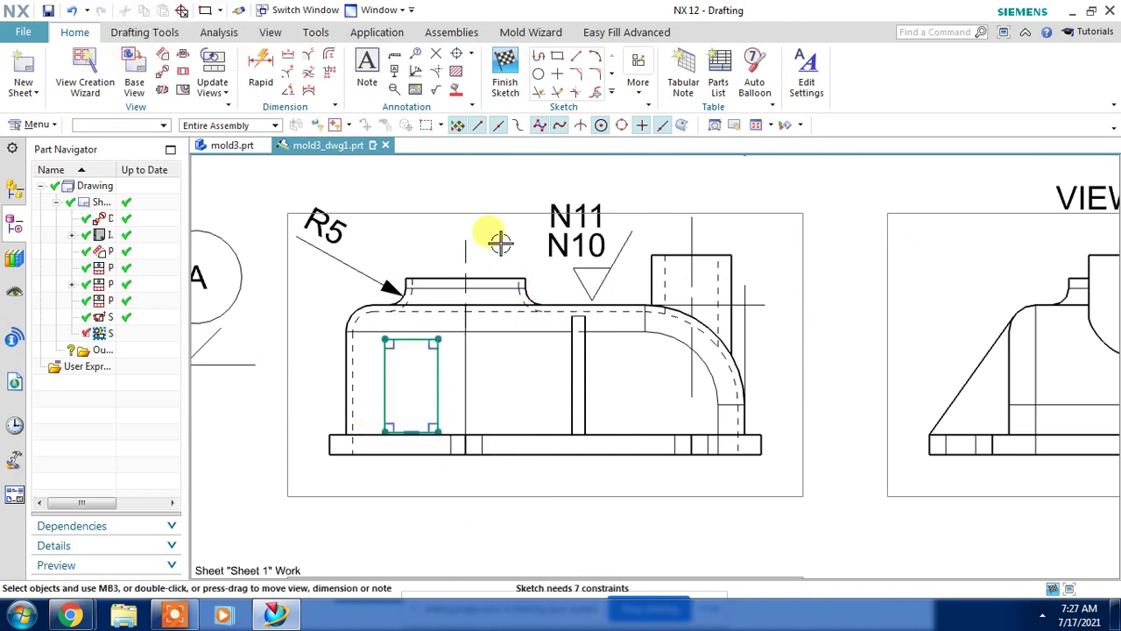
left_click(504, 72)
Delete the rectangle sketch from the front view.
scroll(458, 376, "down", 3)
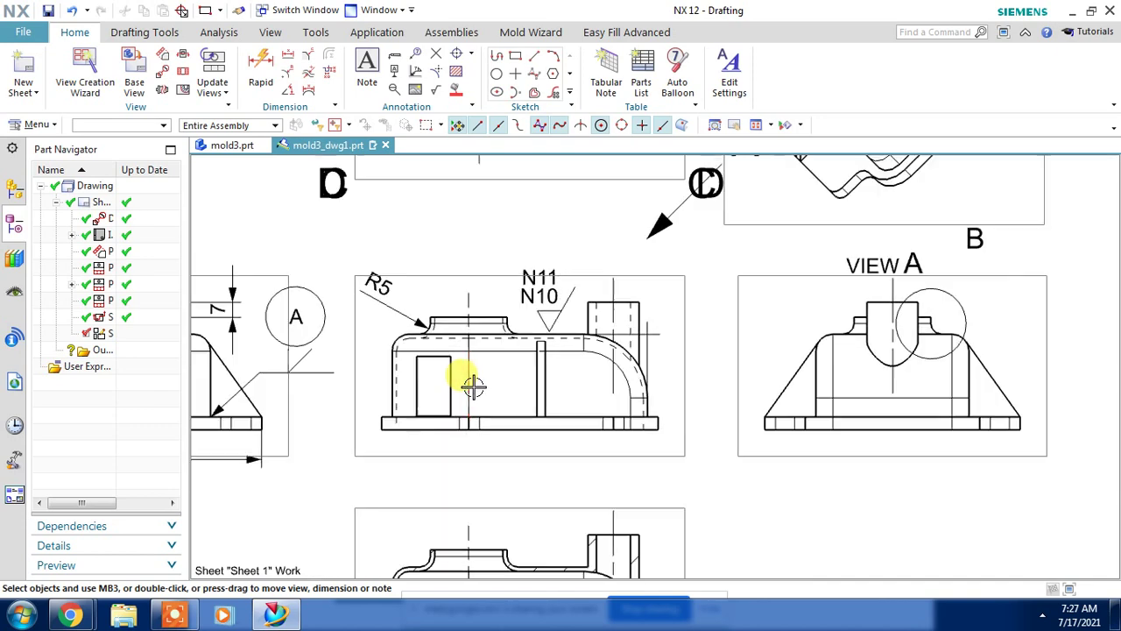
scroll(458, 408, "down", 1)
middle_click_drag(500, 275, 523, 345, "shift")
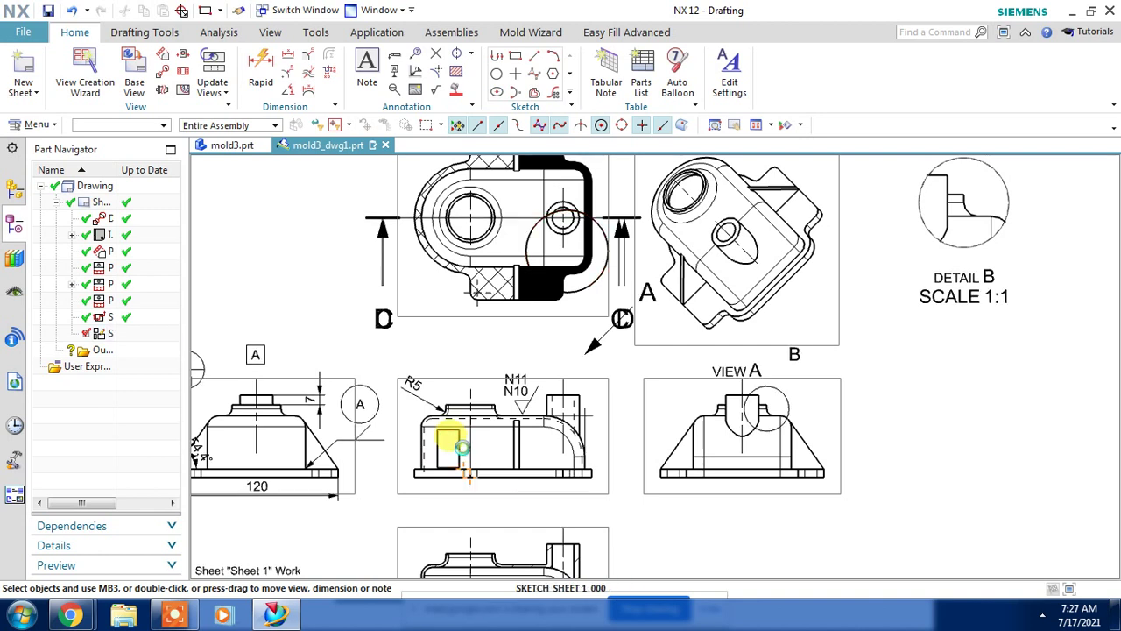
left_click(463, 448)
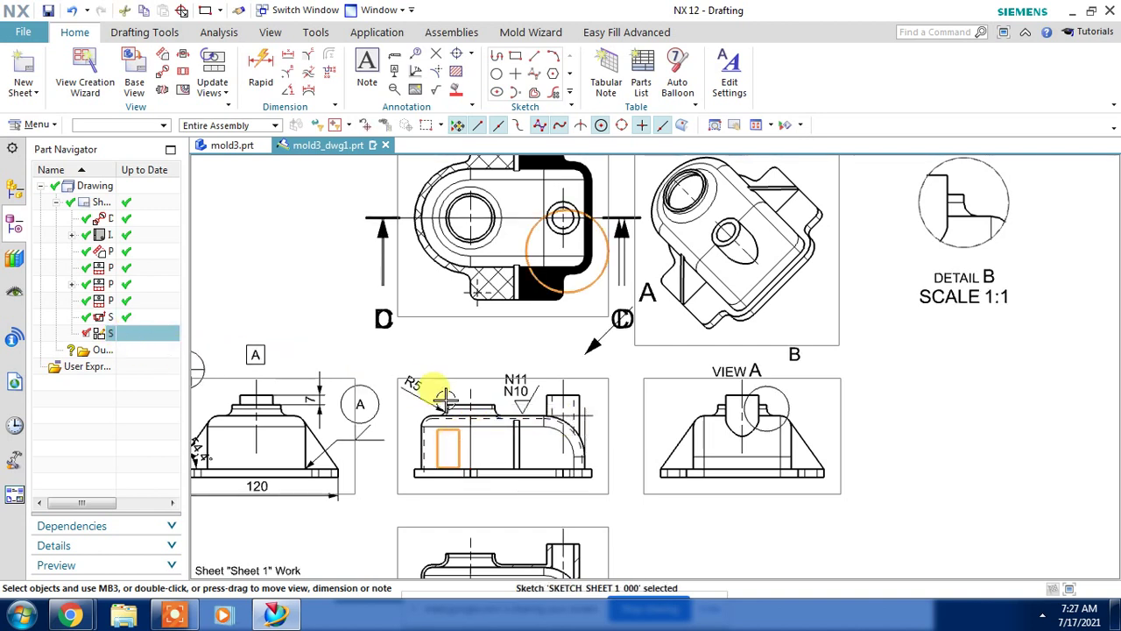
key("Delete")
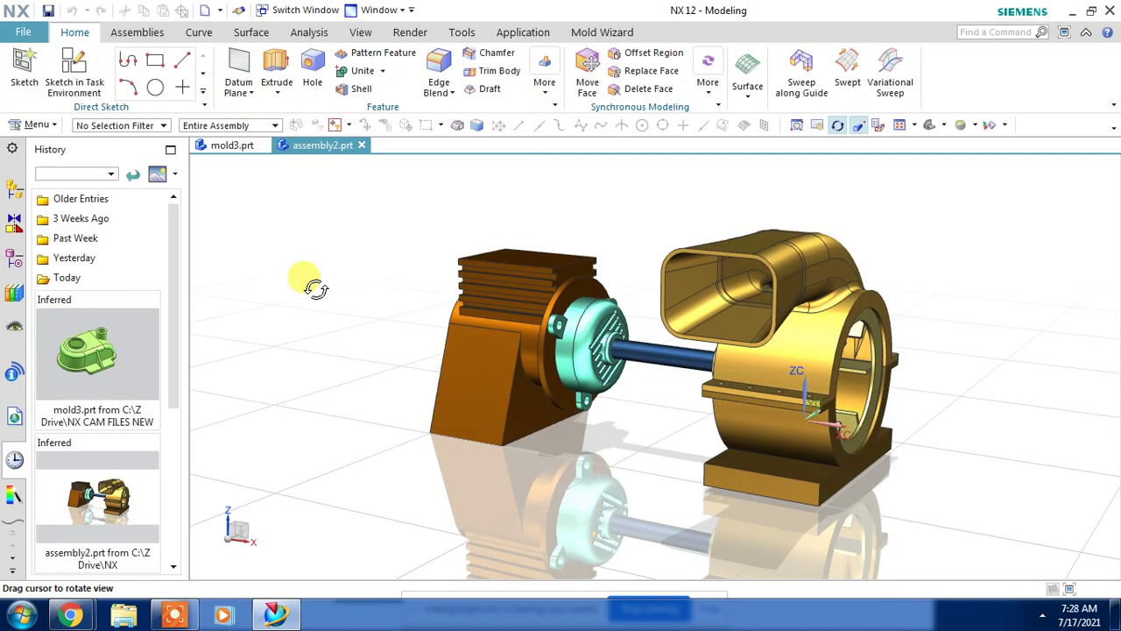
Turn off True Shading on the assembly2 model and switch to the Drafting application.
left_click(360, 33)
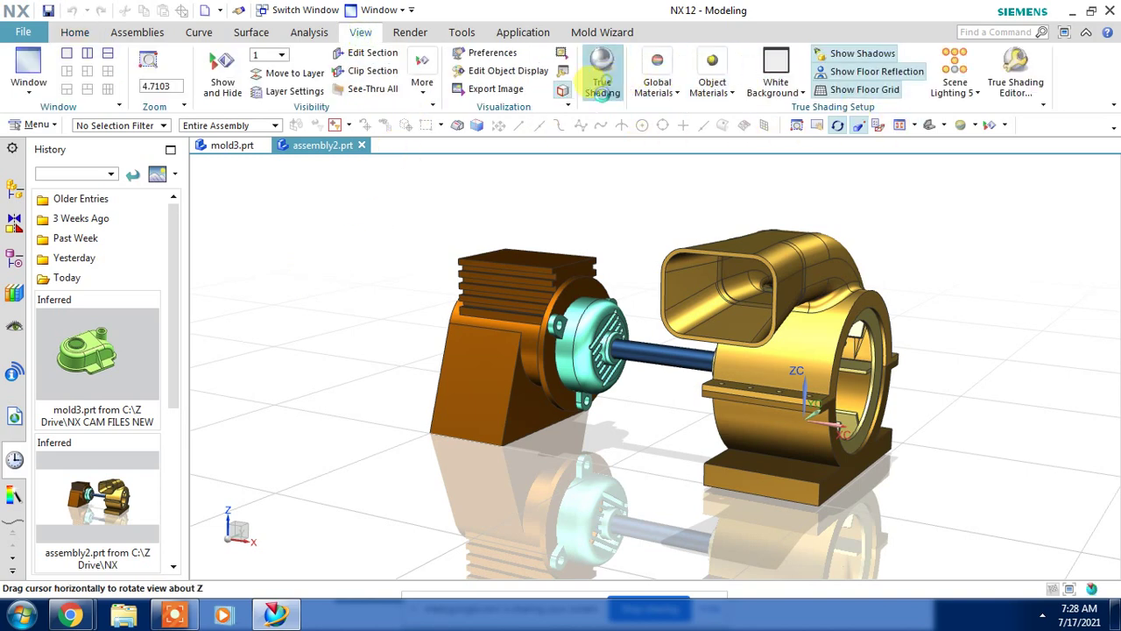
left_click(602, 83)
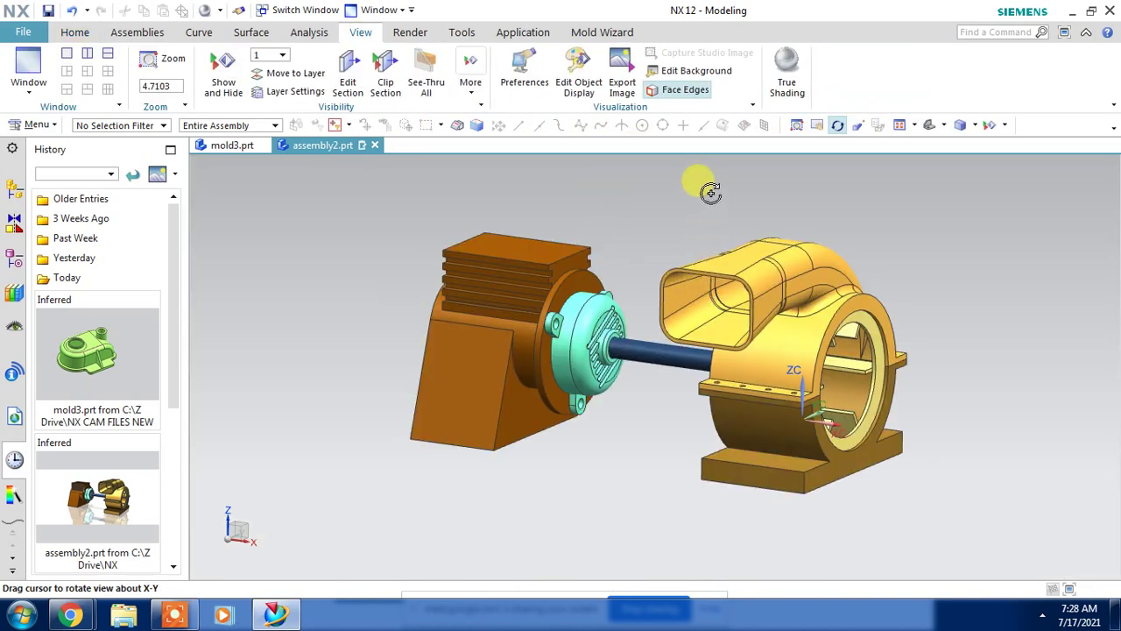
left_click(519, 33)
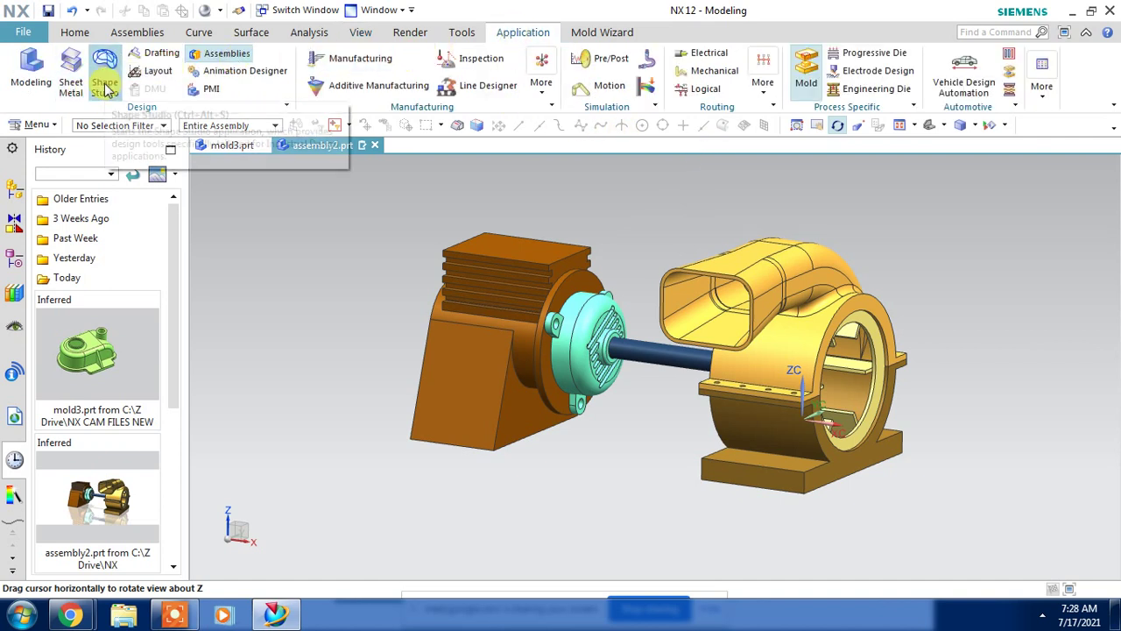
left_click(154, 53)
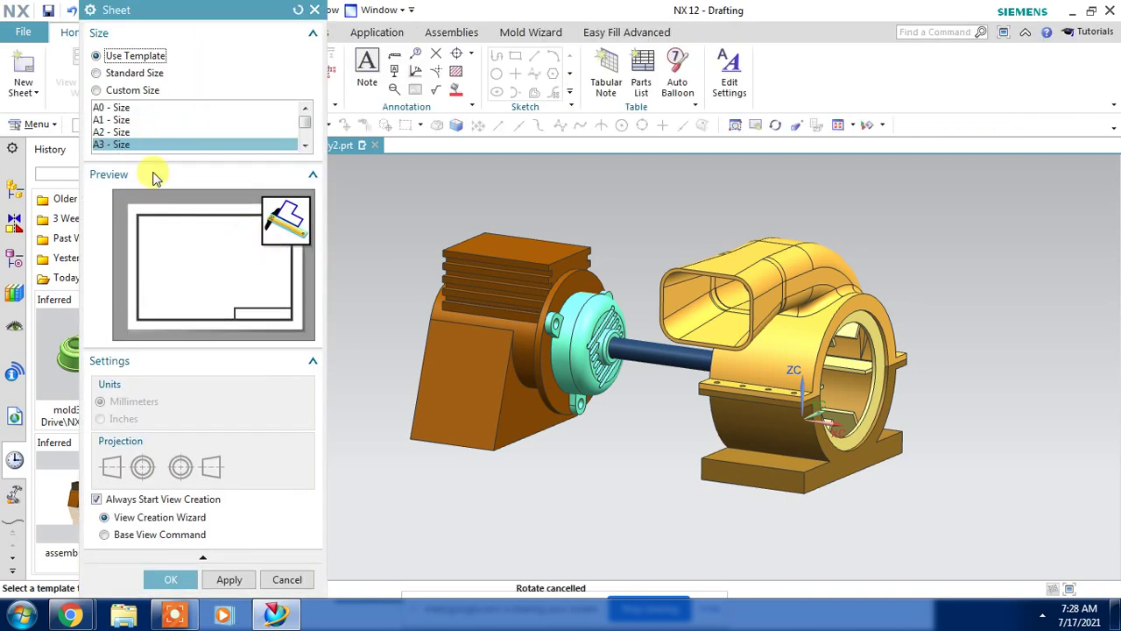
Create an A3 template sheet, skip the title block, and place the assembly2.prt views.
left_click(169, 577)
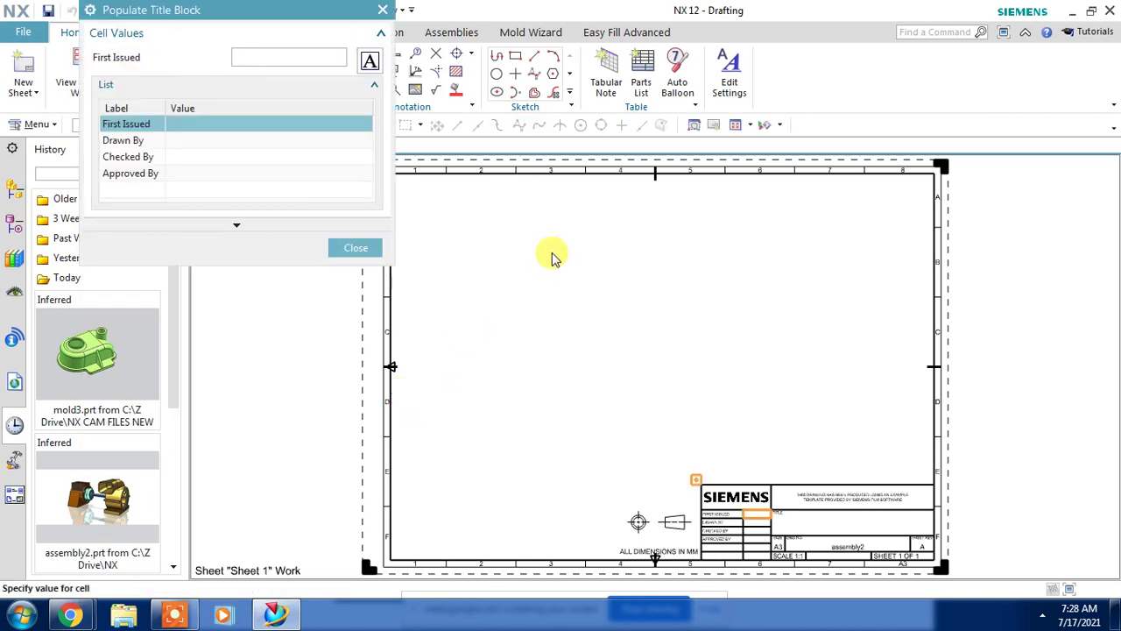
left_click(382, 249)
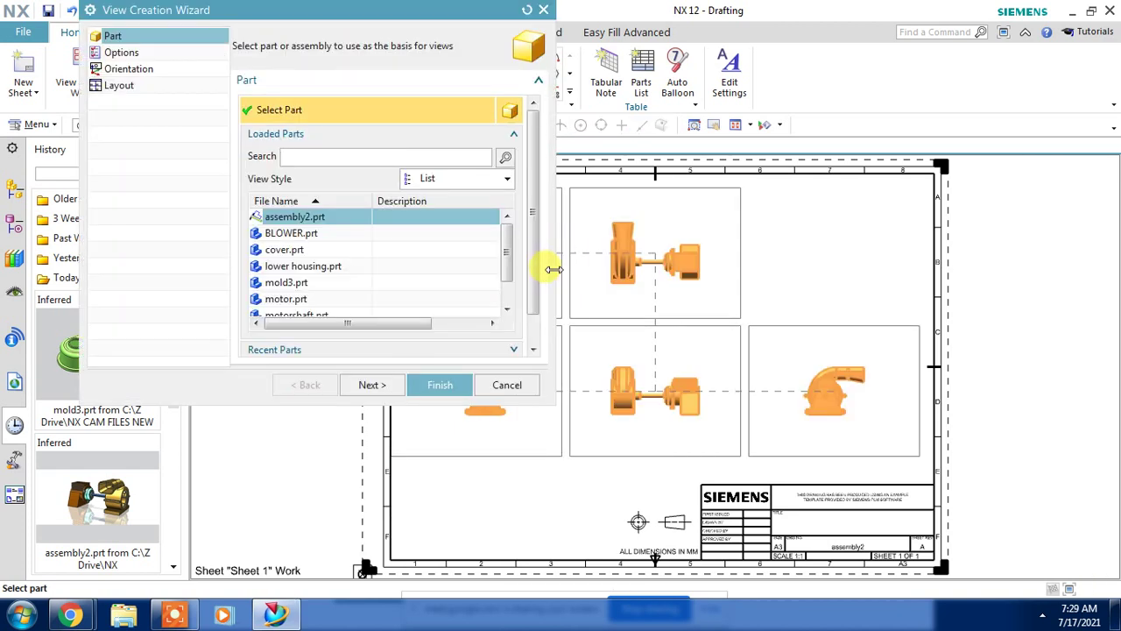
left_click(423, 383)
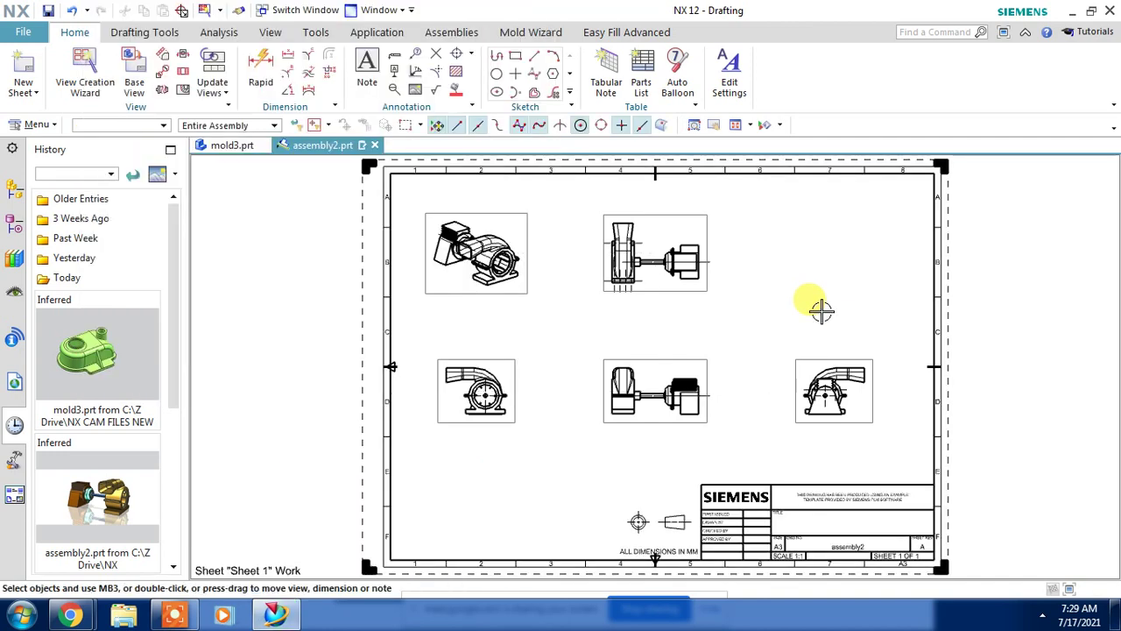
Place a parts list of the six assembly2 components at the sheet's upper right.
scroll(964, 215, "up", 2)
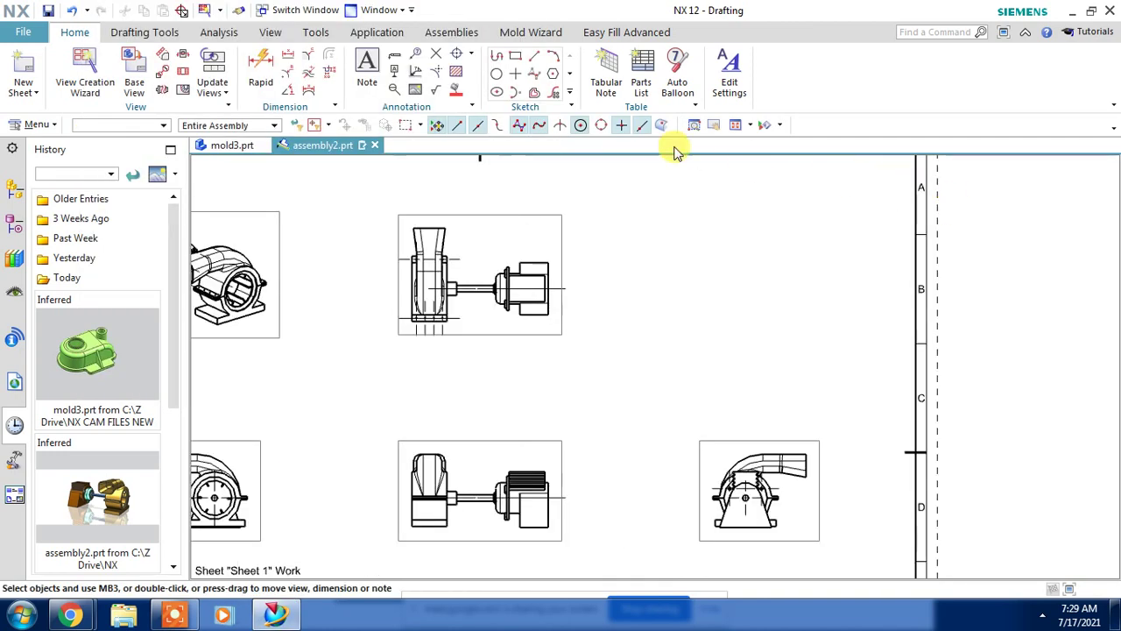
left_click(644, 77)
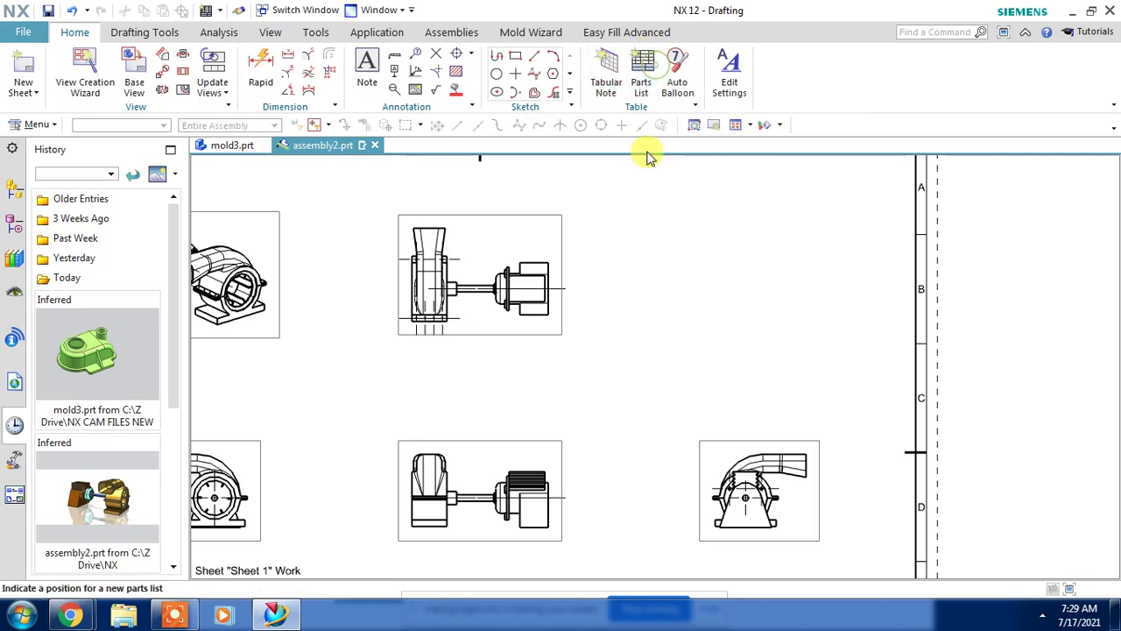
left_click(602, 188)
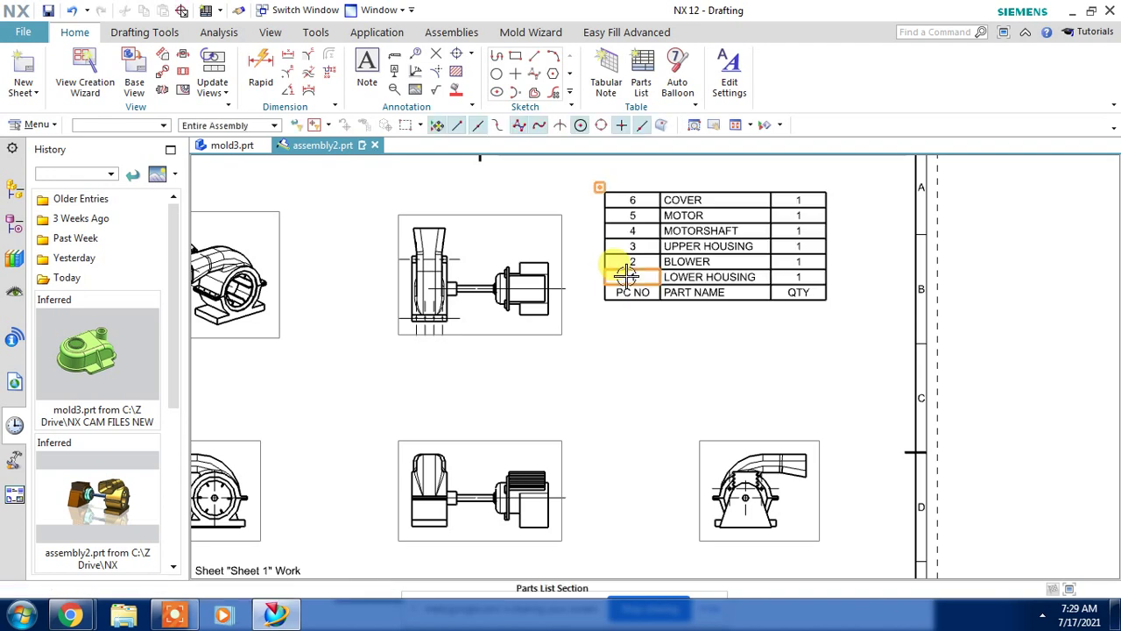
scroll(650, 185, "up", 2)
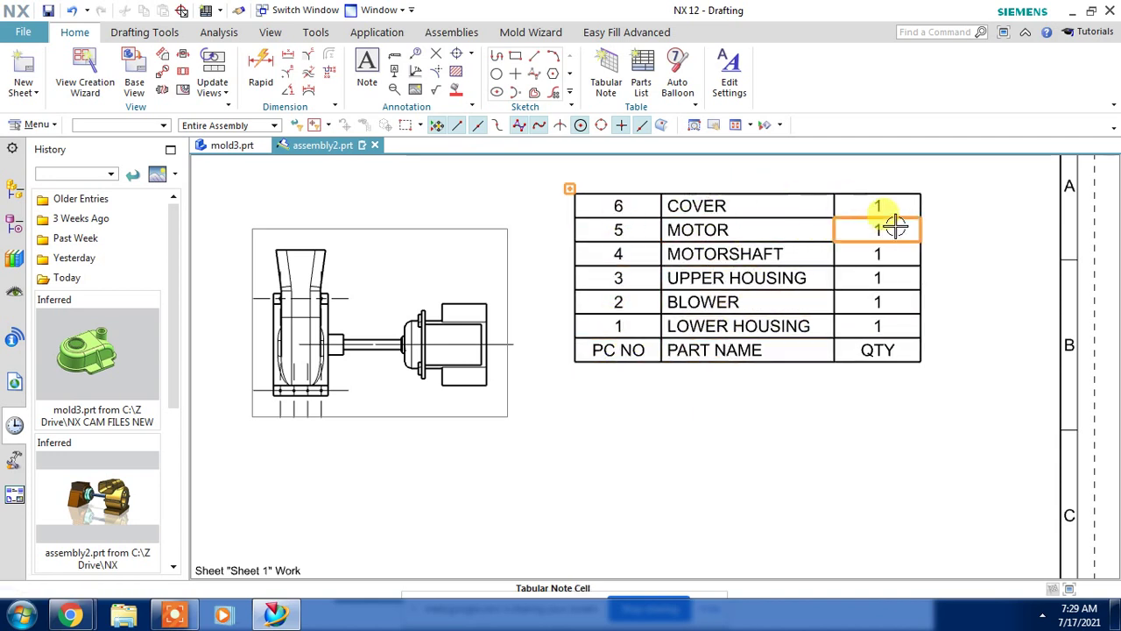
scroll(876, 391, "down", 3)
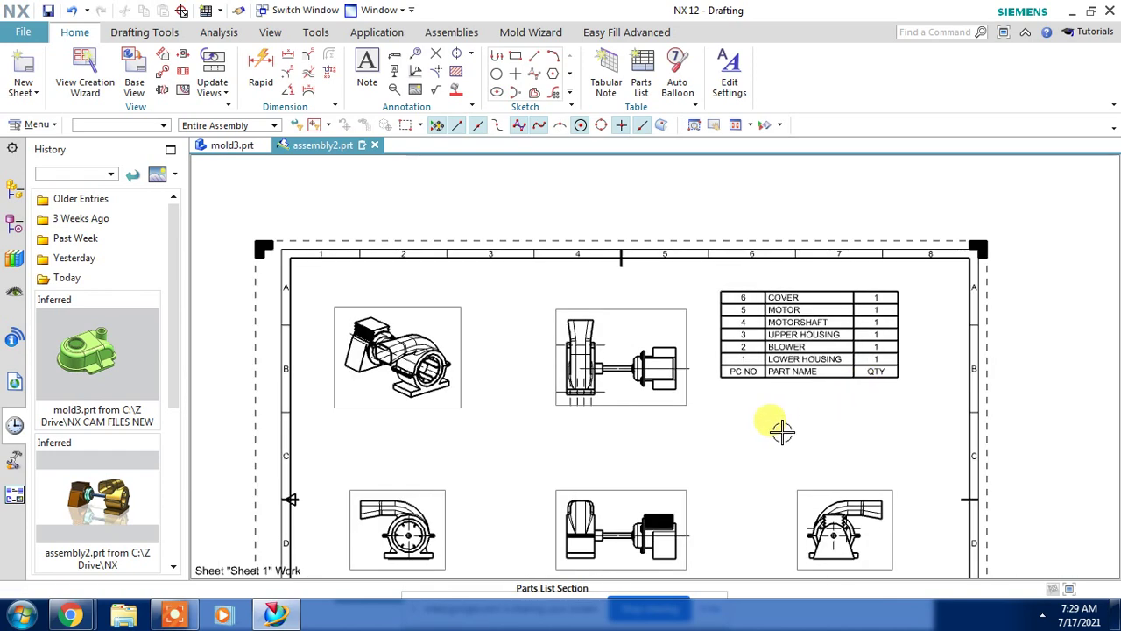
middle_click_drag(780, 430, 784, 351, "shift")
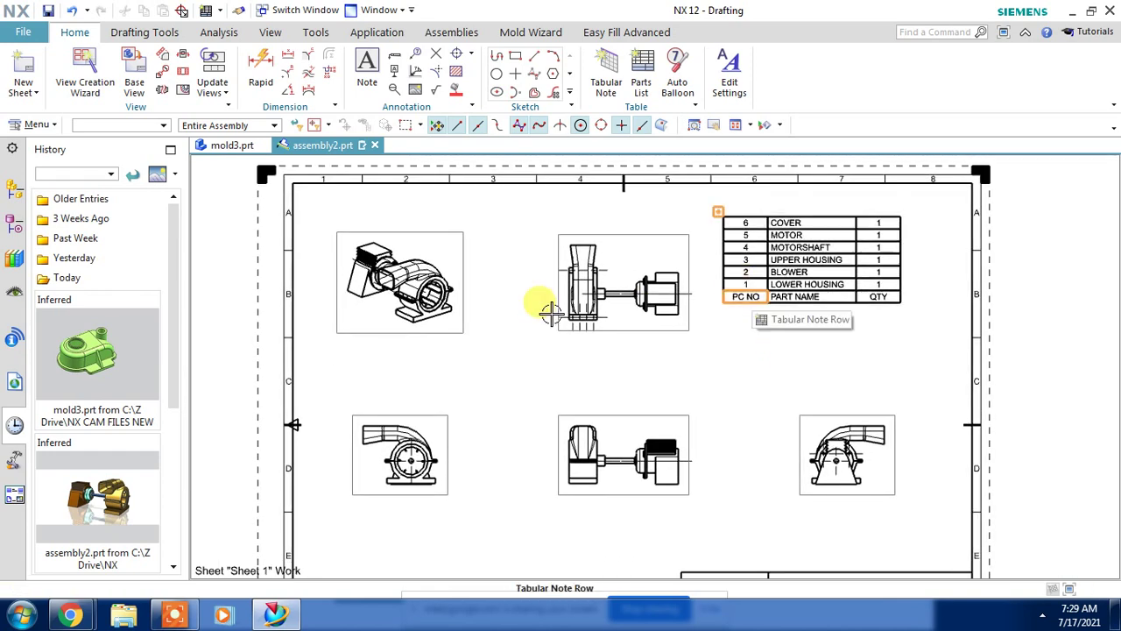
left_click(462, 233)
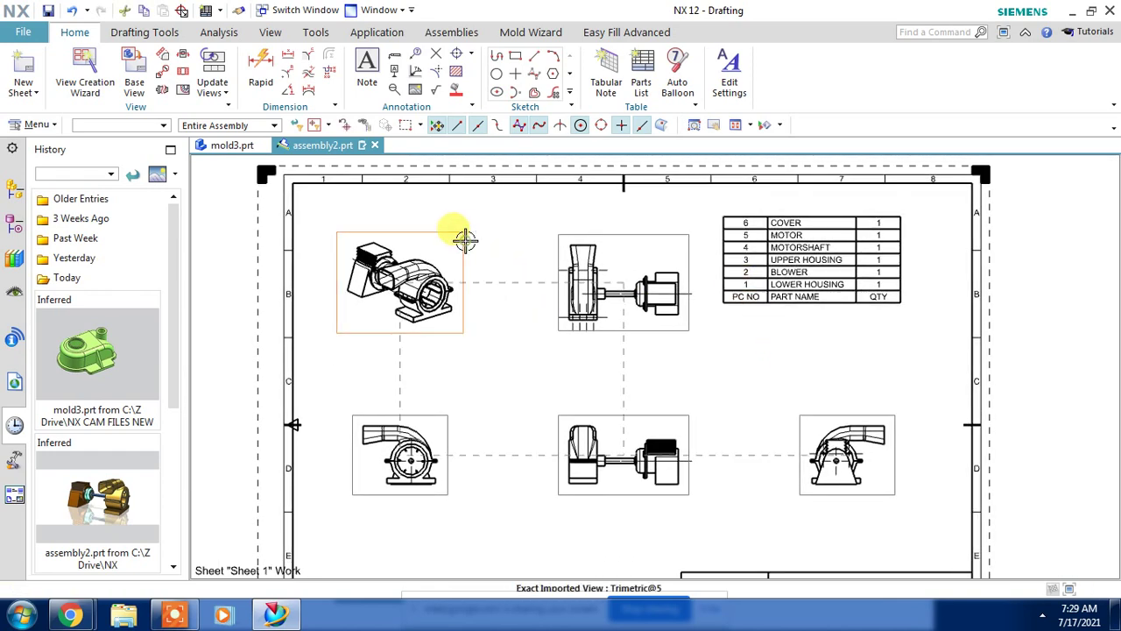
left_click(677, 72)
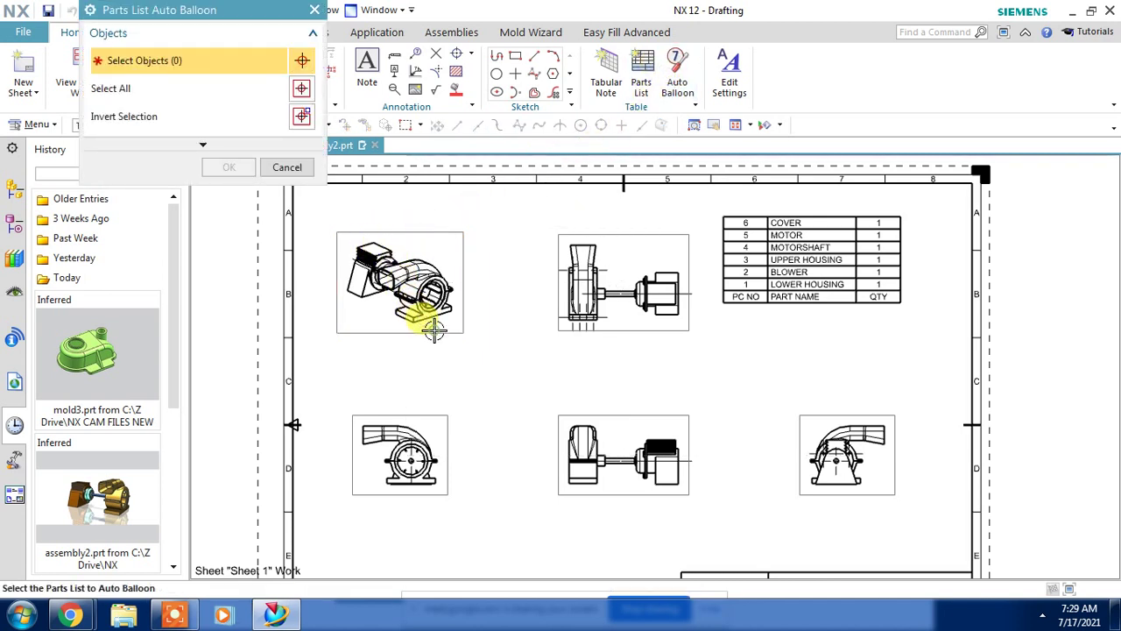
Auto-balloon the Trimetric@5 view from the parts list with balloons 1–6.
left_click(301, 88)
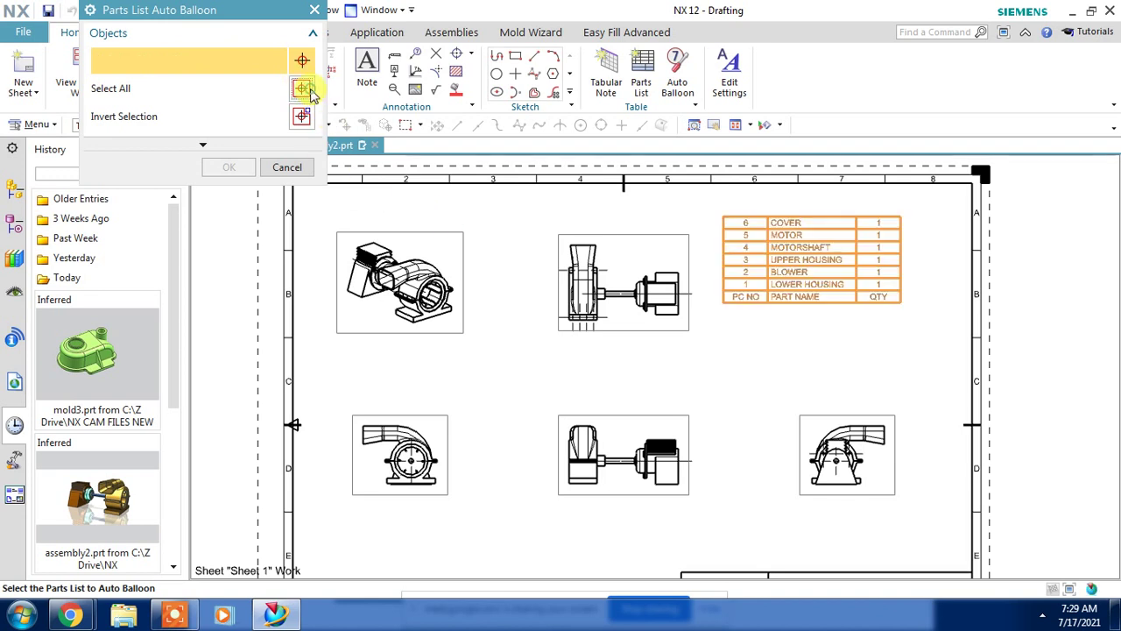
left_click(233, 169)
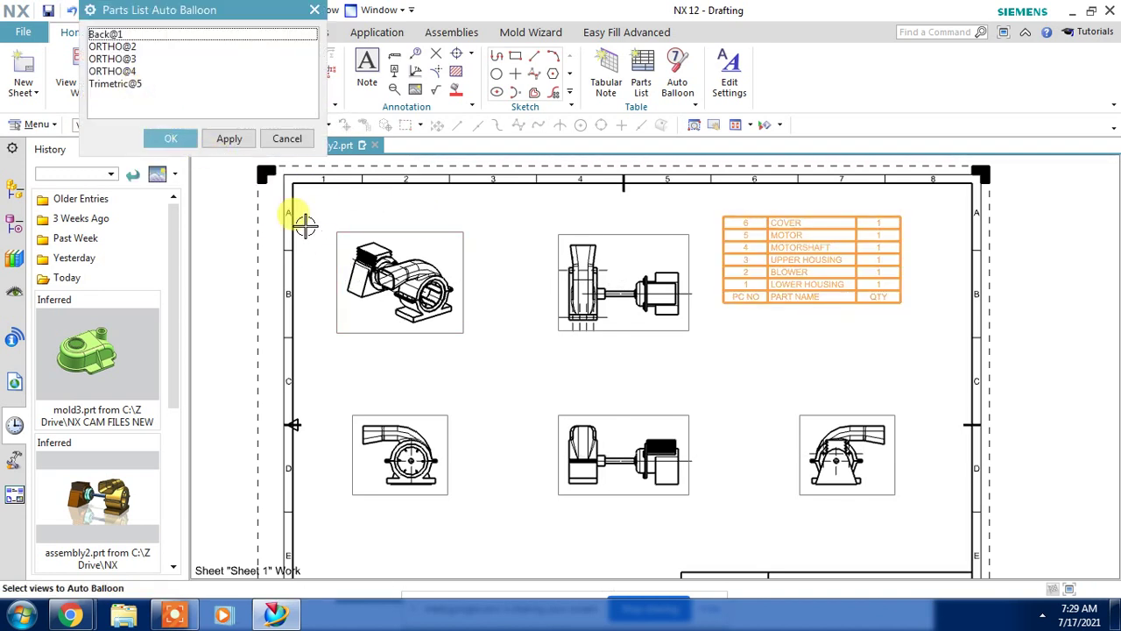
left_click(345, 229)
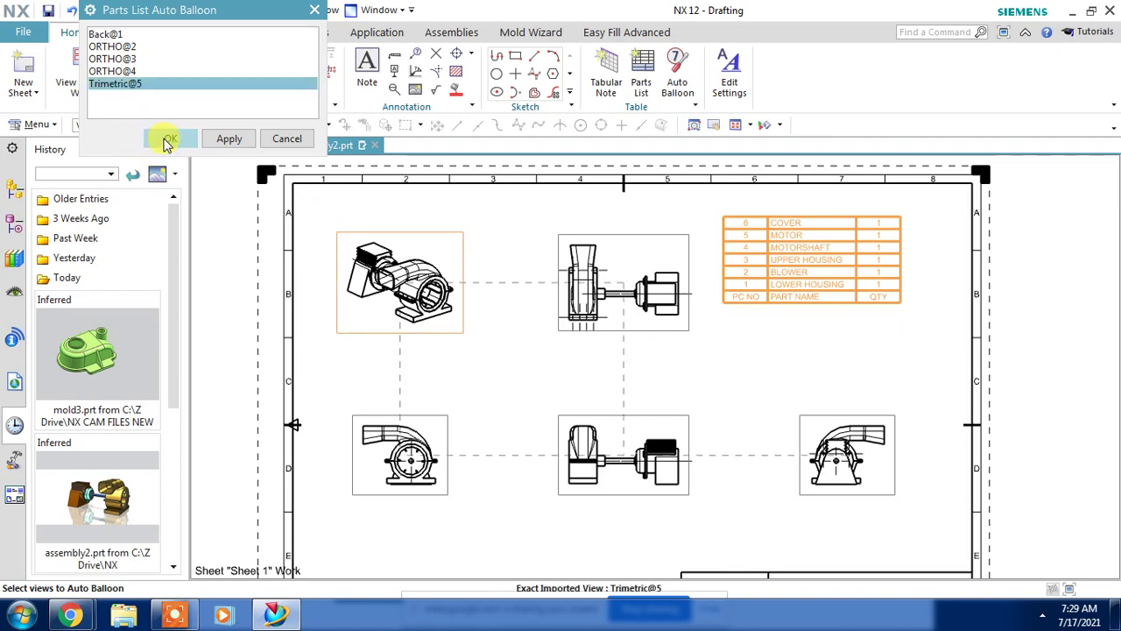
left_click(166, 143)
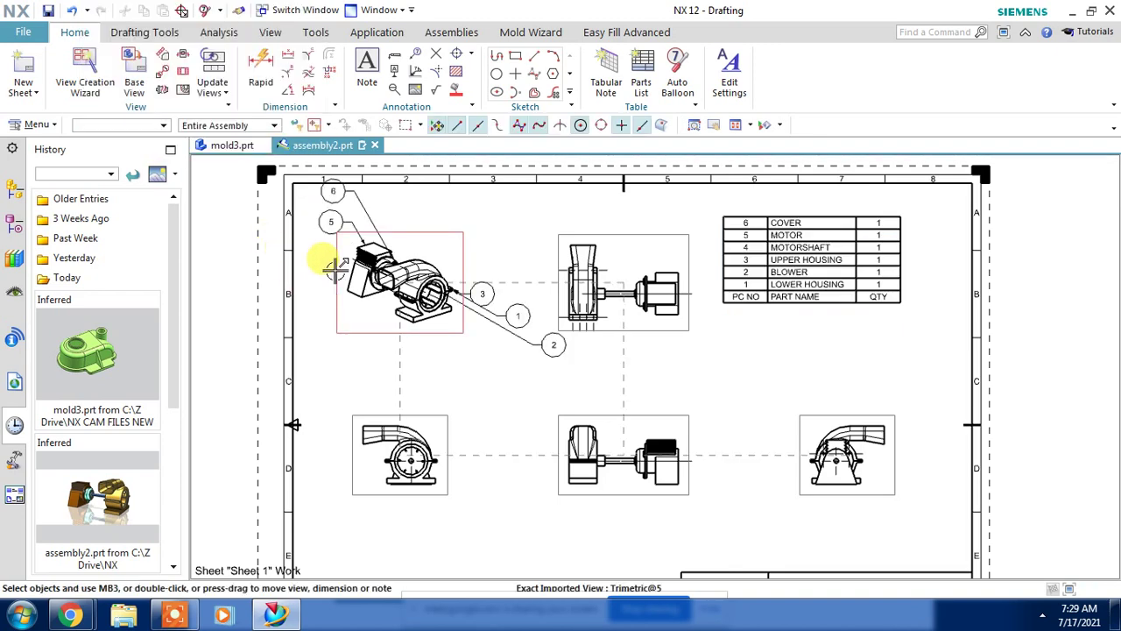
scroll(336, 269, "up", 2)
scroll(388, 311, "up", 1)
scroll(398, 253, "up", 1)
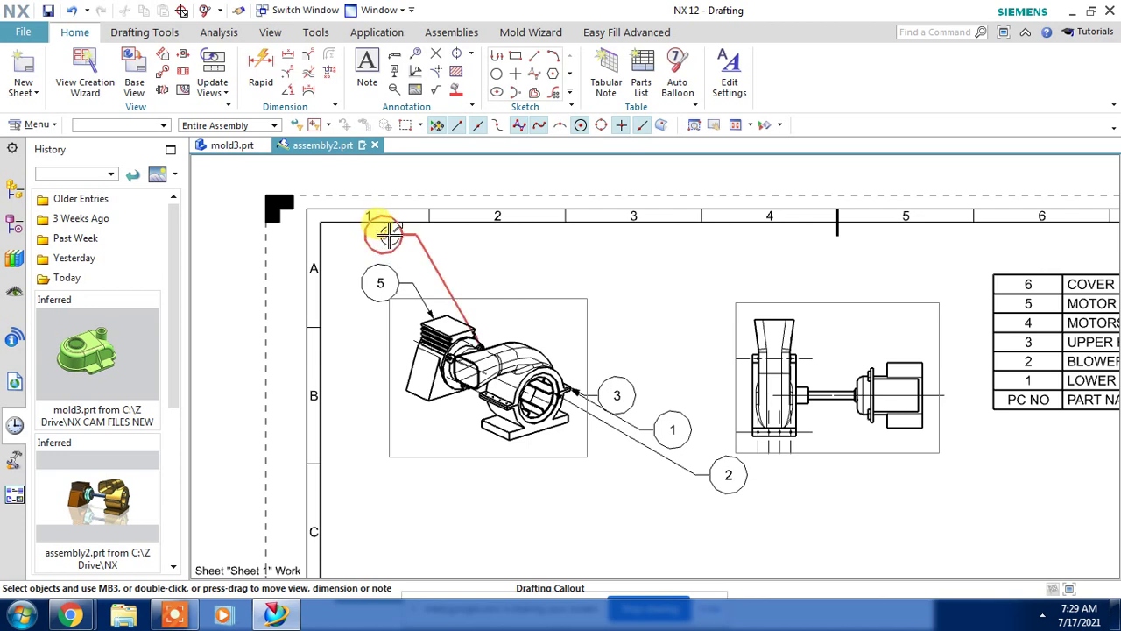
left_click_drag(388, 235, 482, 256)
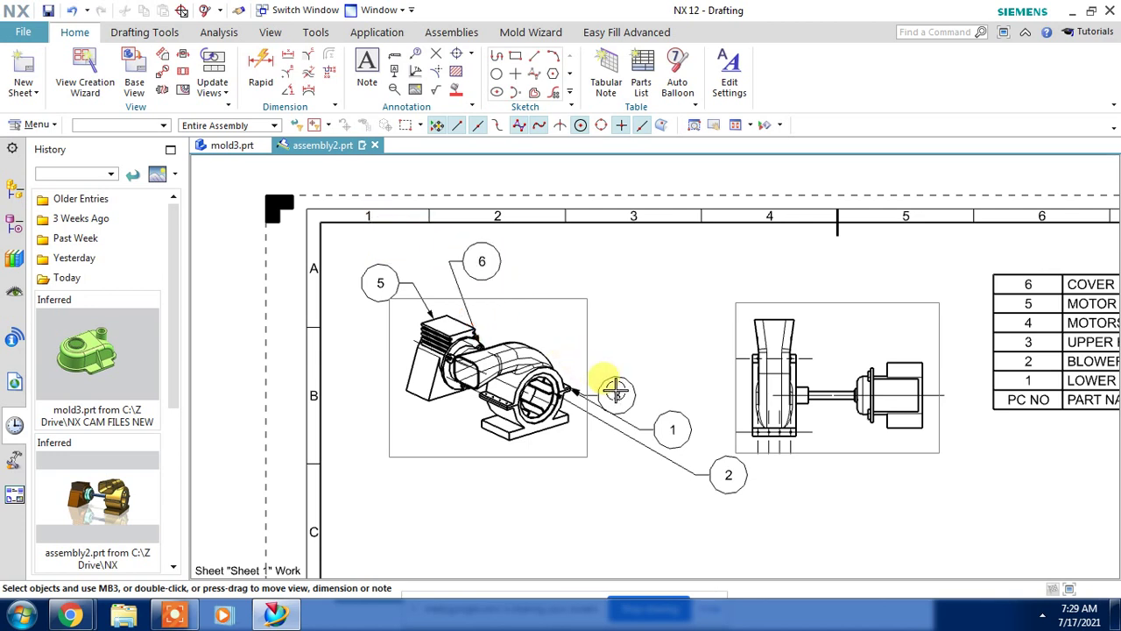
left_click_drag(617, 394, 624, 352)
mouse_move(673, 422)
left_mouse_down()
mouse_move(618, 380)
mouse_move(593, 310)
mouse_move(628, 409)
mouse_move(611, 472)
mouse_move(666, 421)
left_mouse_up()
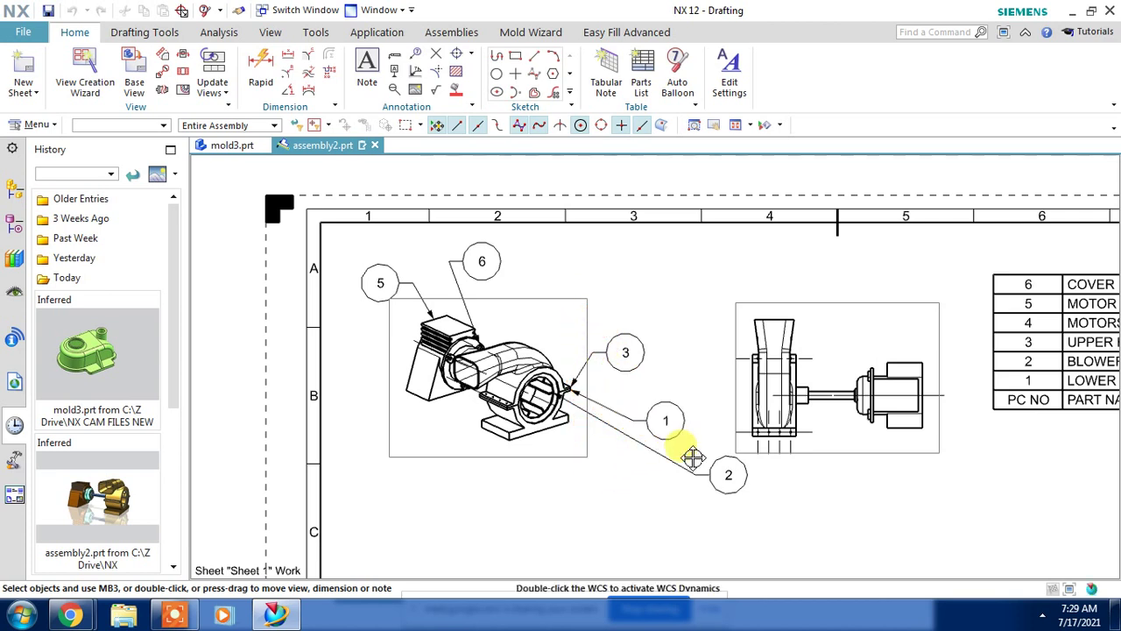
left_click_drag(726, 473, 537, 500)
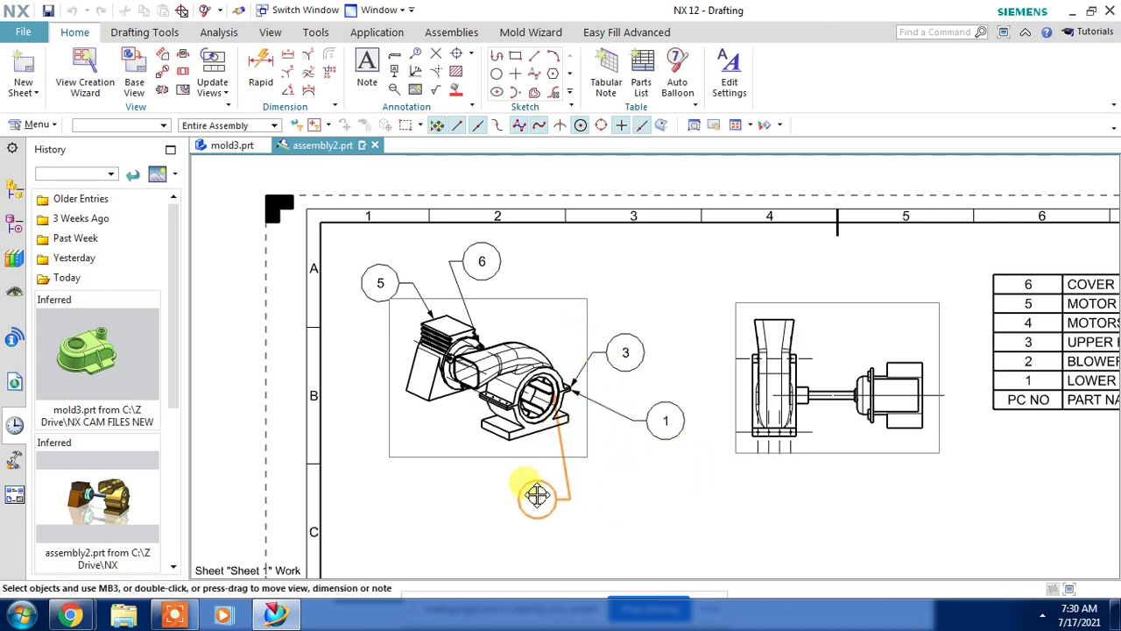
scroll(568, 354, "down", 1)
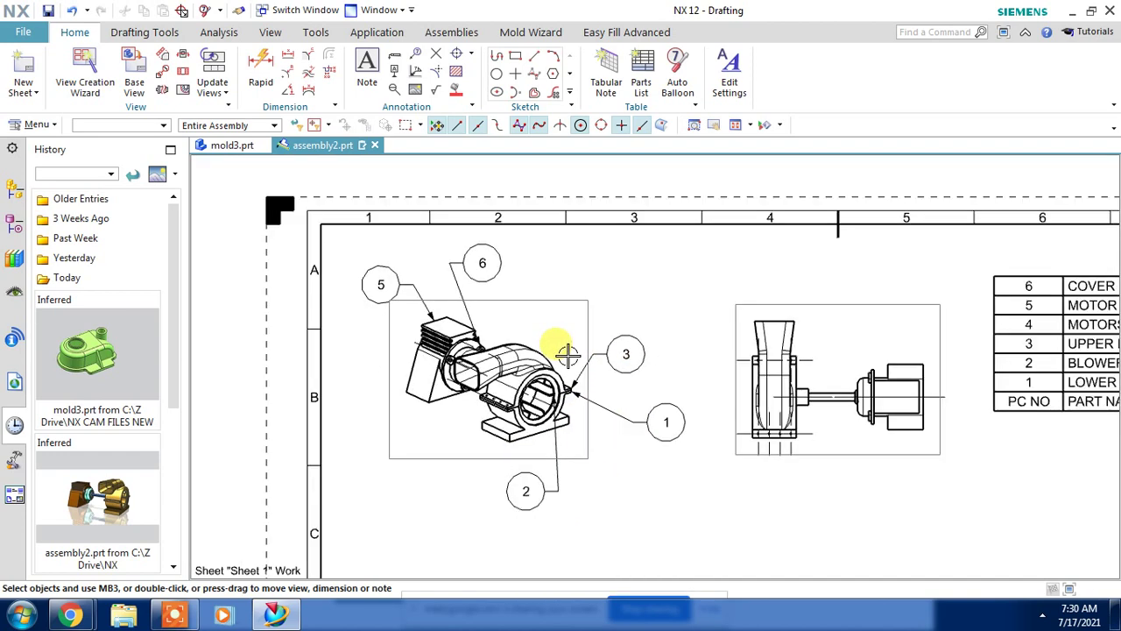
scroll(567, 354, "down", 2)
middle_click_drag(846, 422, 722, 426)
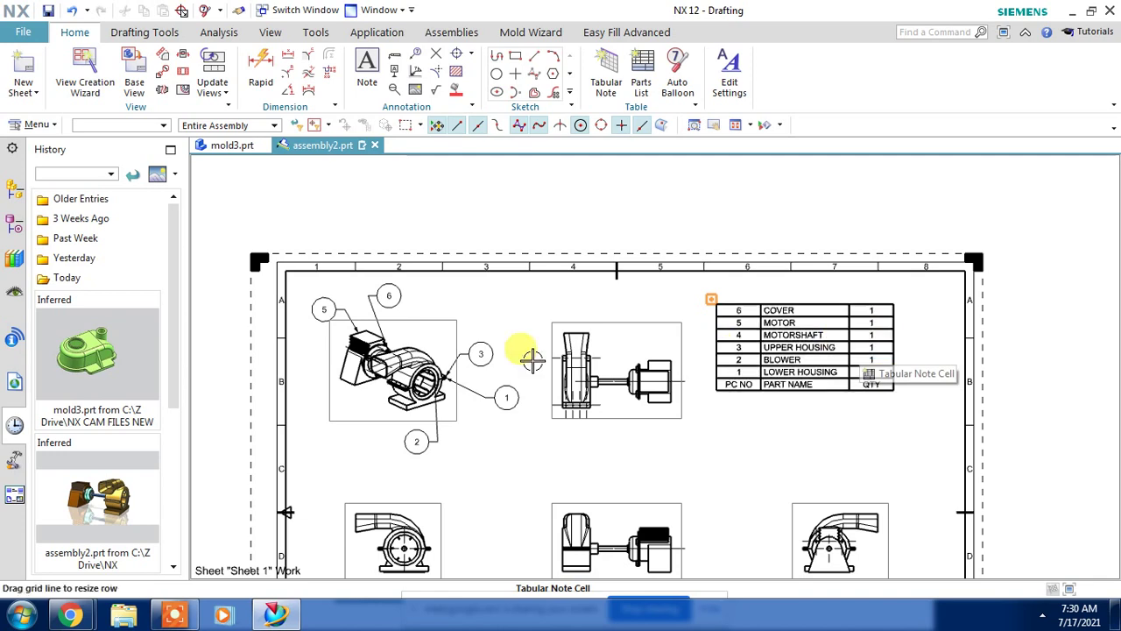
middle_click_drag(671, 436, 656, 420)
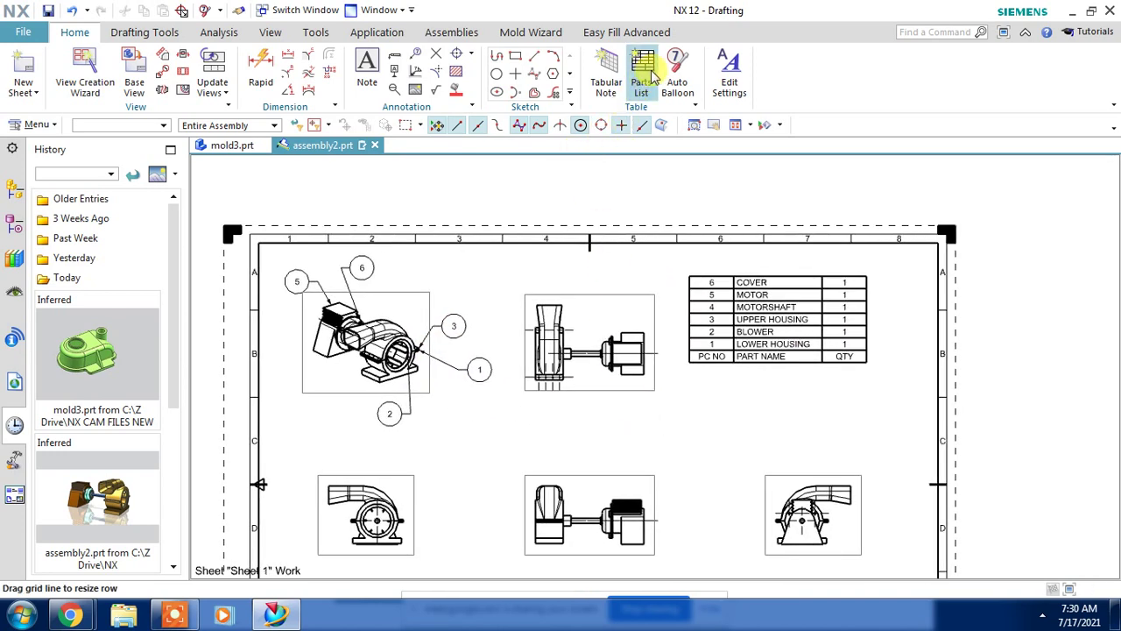
Auto-balloon the ORTHO@2 view from the parts list, tagging the motorshaft as balloon 4.
left_click(678, 77)
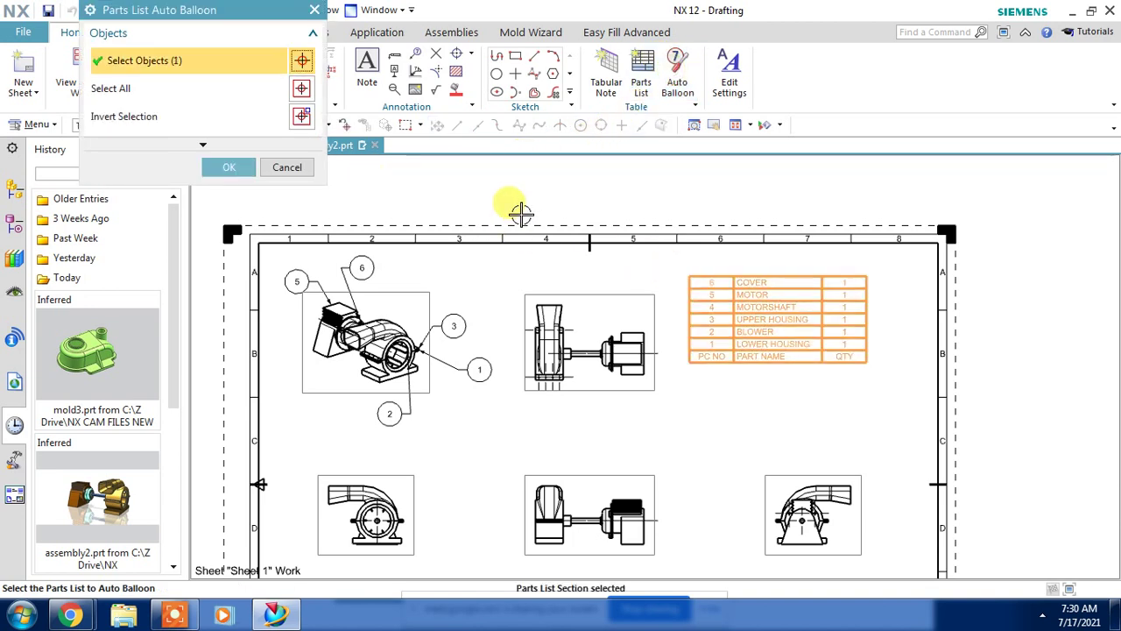
left_click(235, 167)
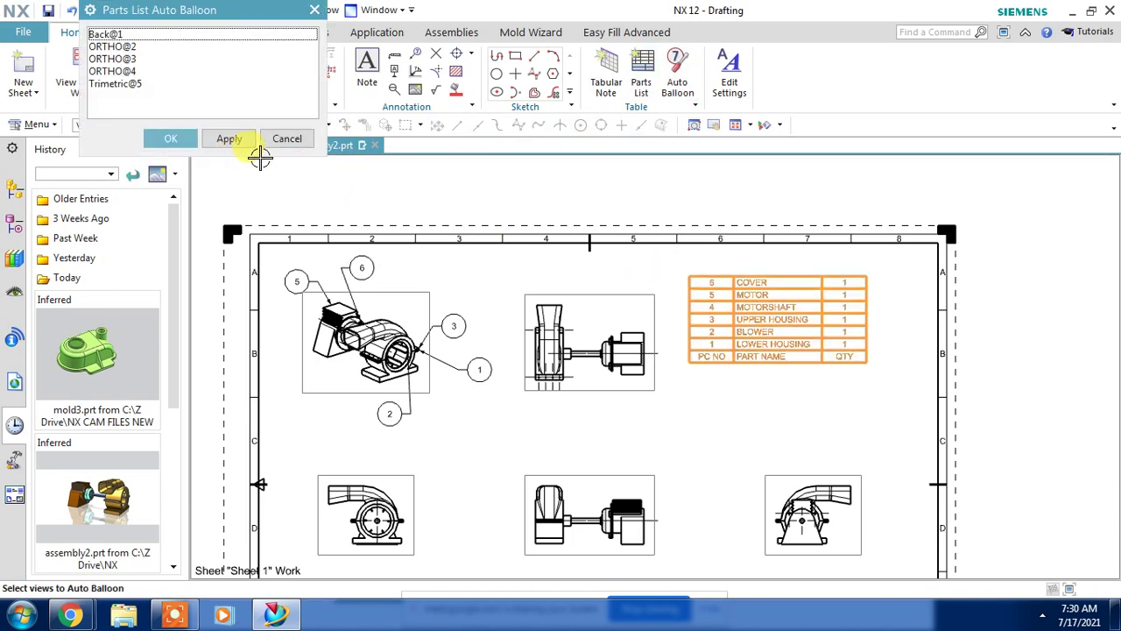
left_click(569, 292)
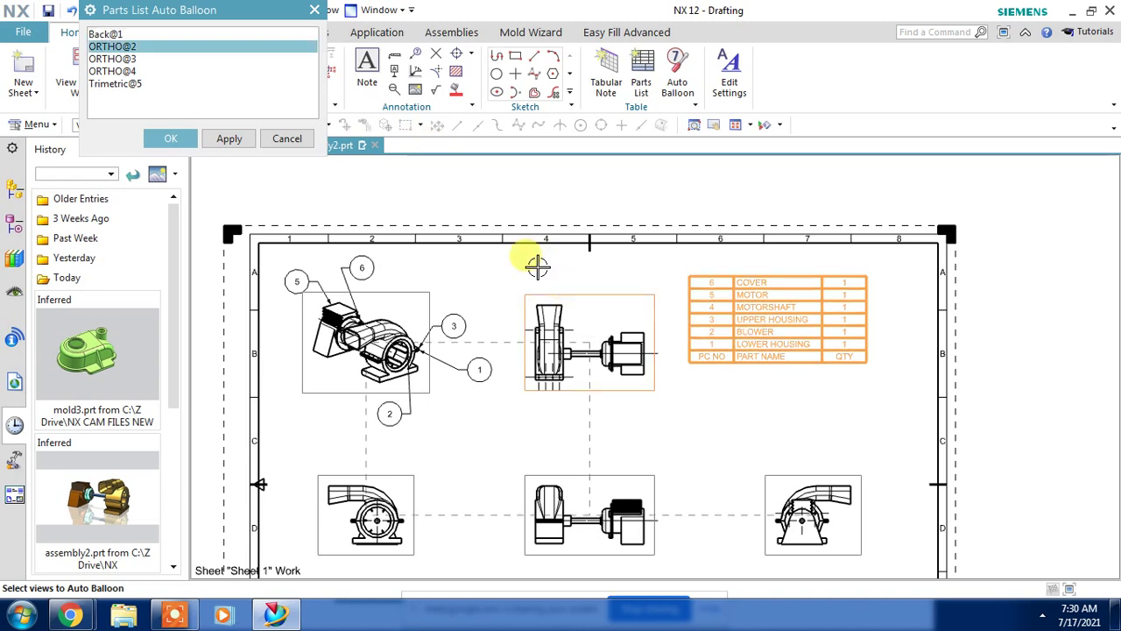
left_click(158, 138)
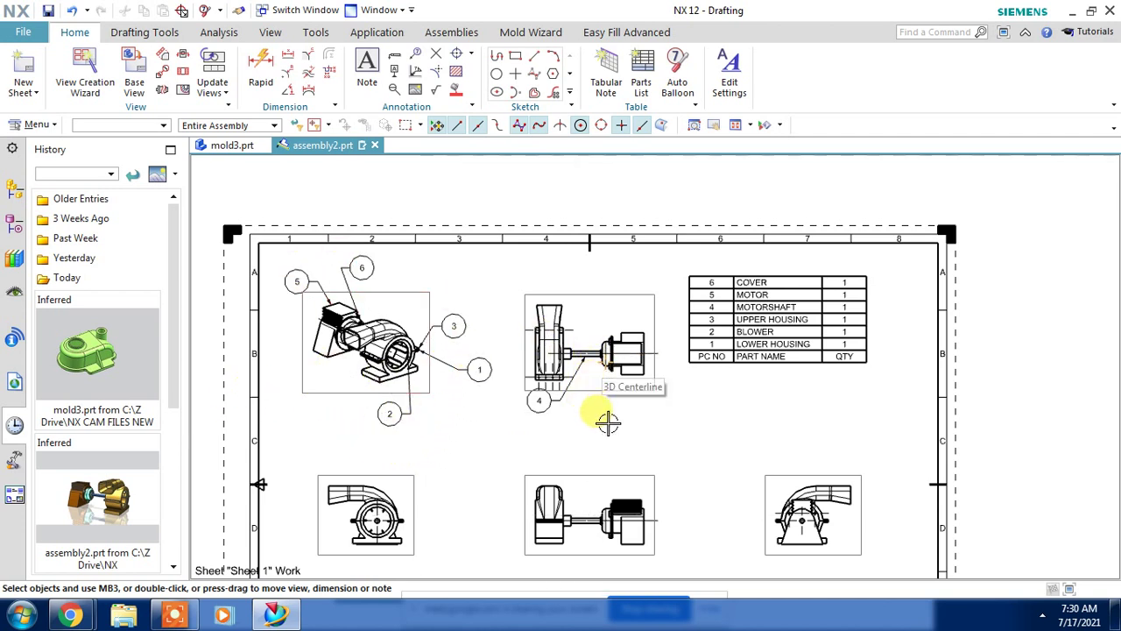
Place a 5×5 tabular note below the lower-left pump view and enter a name in its top-left cell.
left_click(606, 84)
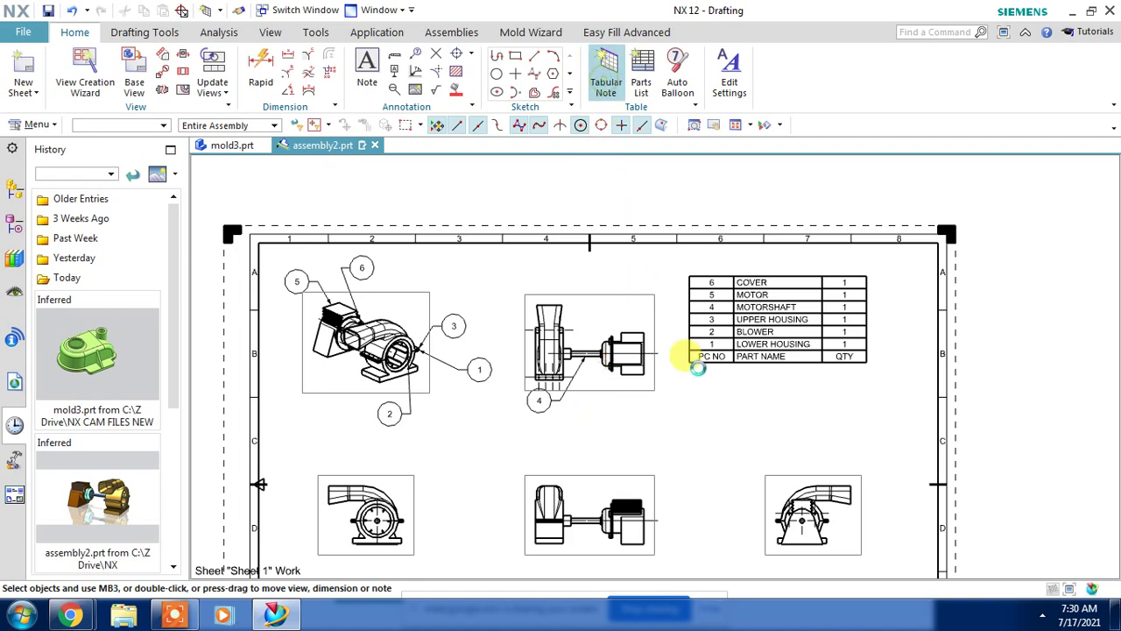
middle_click_drag(692, 376, 505, 320, "shift")
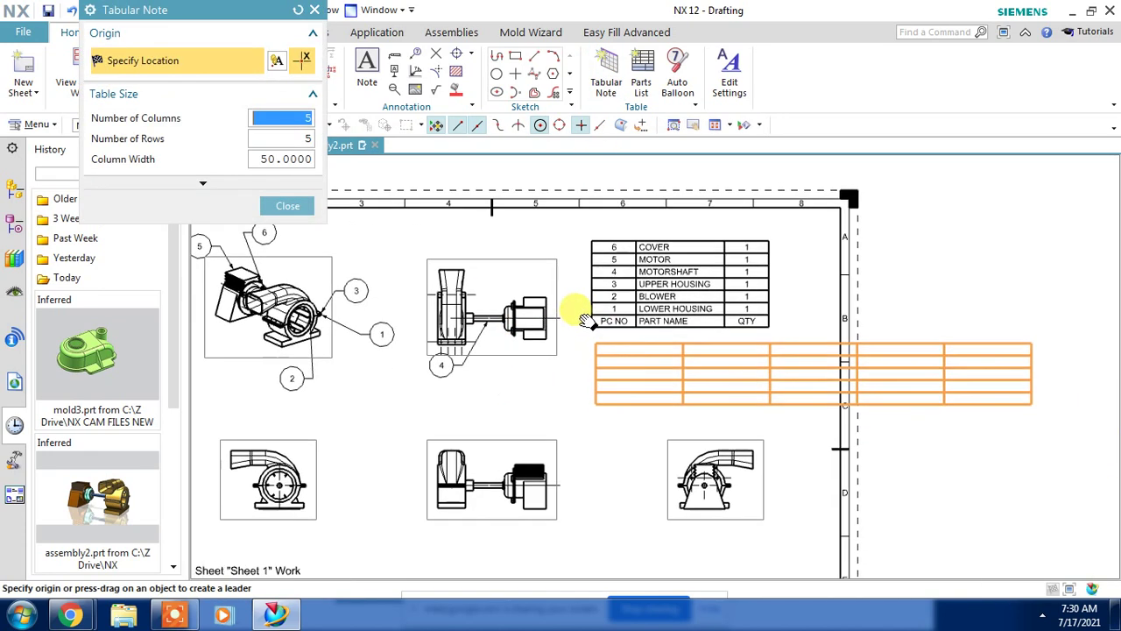
middle_click_drag(534, 375, 676, 242, "shift")
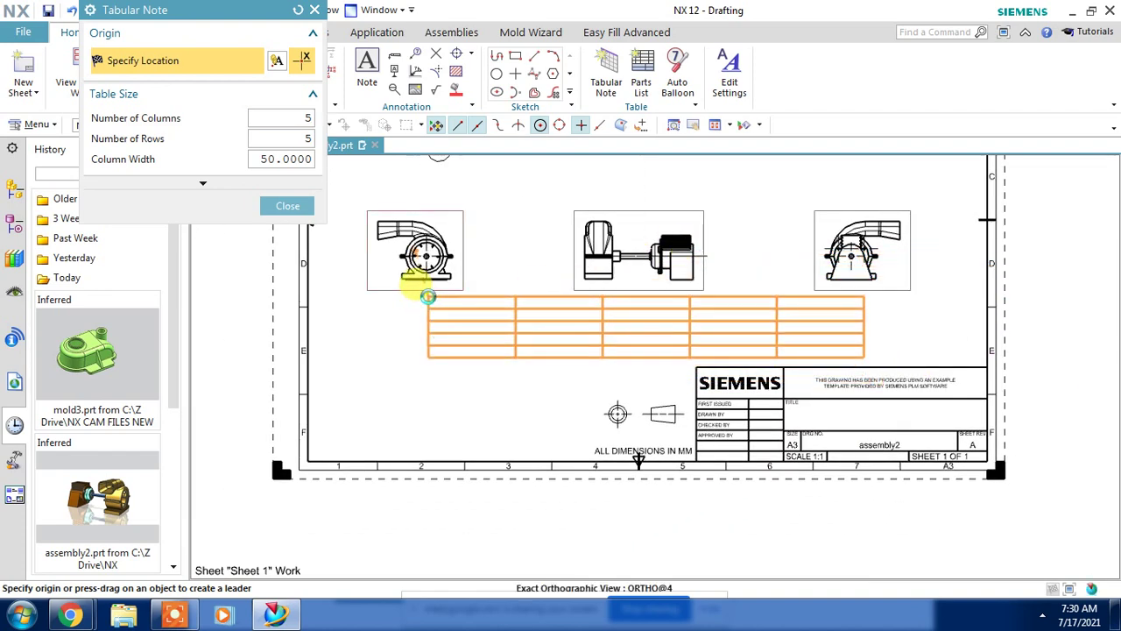
left_click(428, 297)
left_click(290, 206)
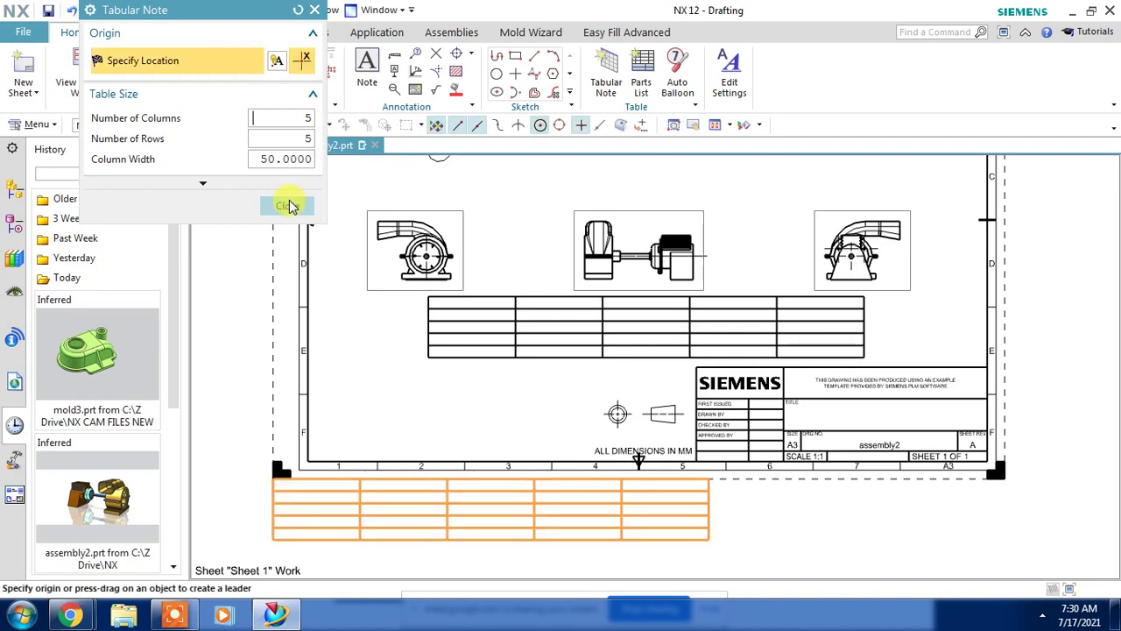
scroll(470, 304, "up", 2)
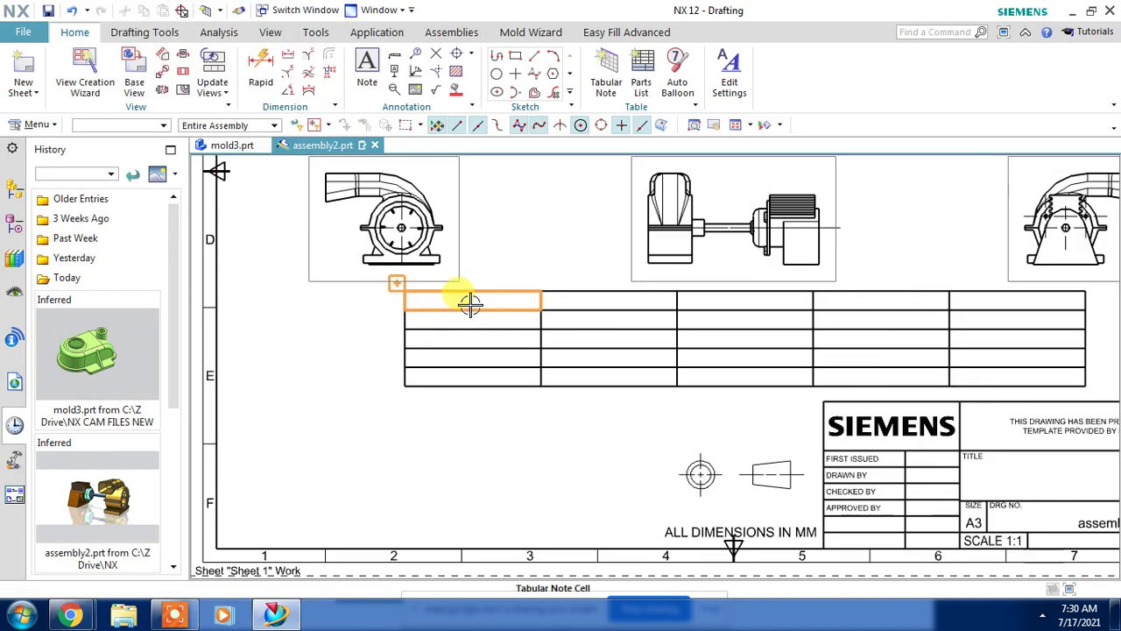
double_click(470, 304)
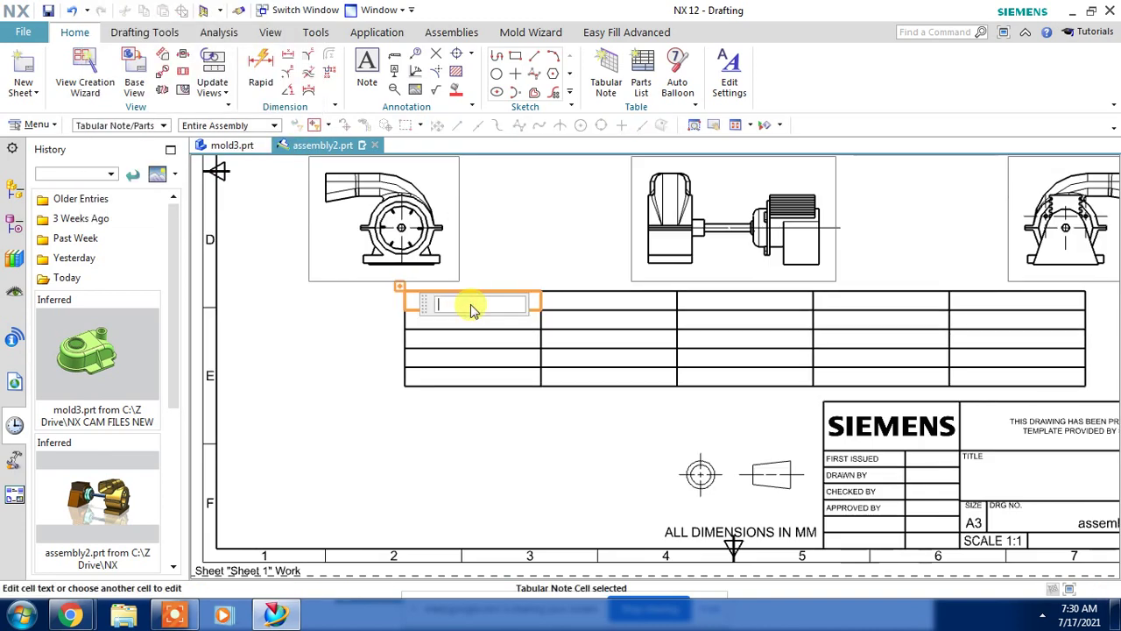
type("UMESH")
left_click(501, 363)
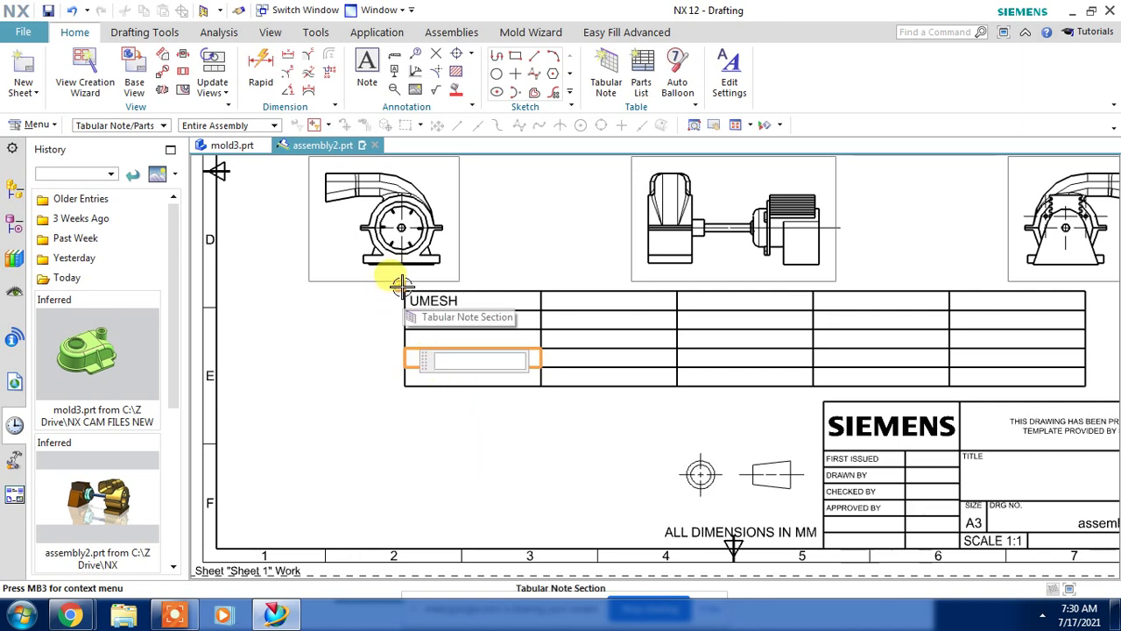
Delete the lower-left orthographic pump view together with the table beneath it.
right_click(401, 285)
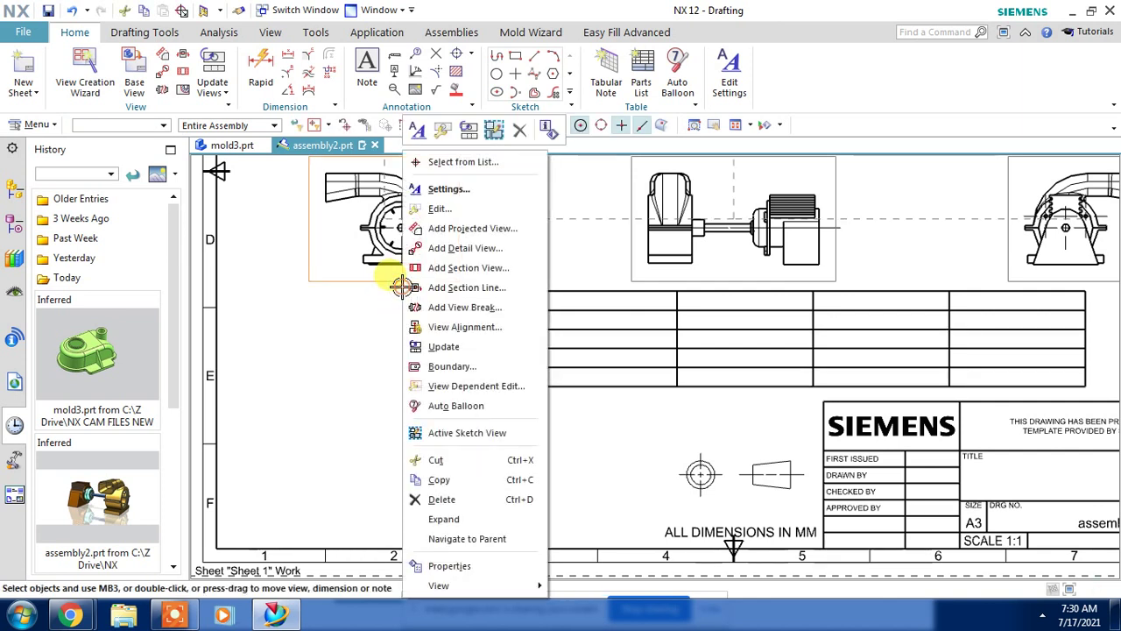
left_click(419, 498)
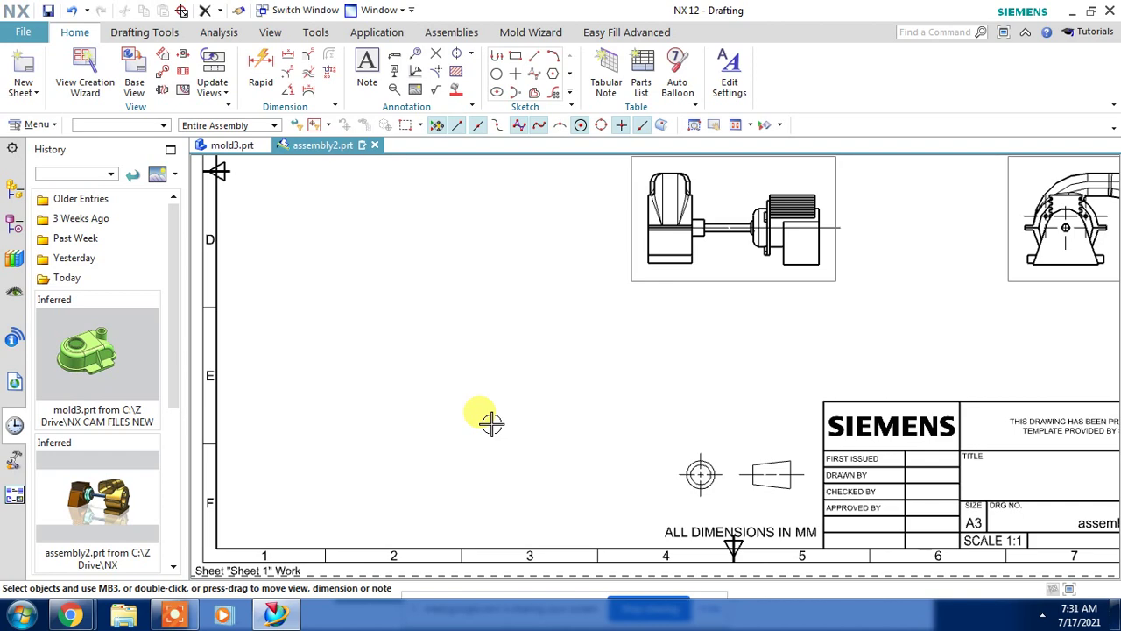
scroll(513, 381, "down", 2)
scroll(546, 358, "down", 2)
scroll(595, 326, "up", 1)
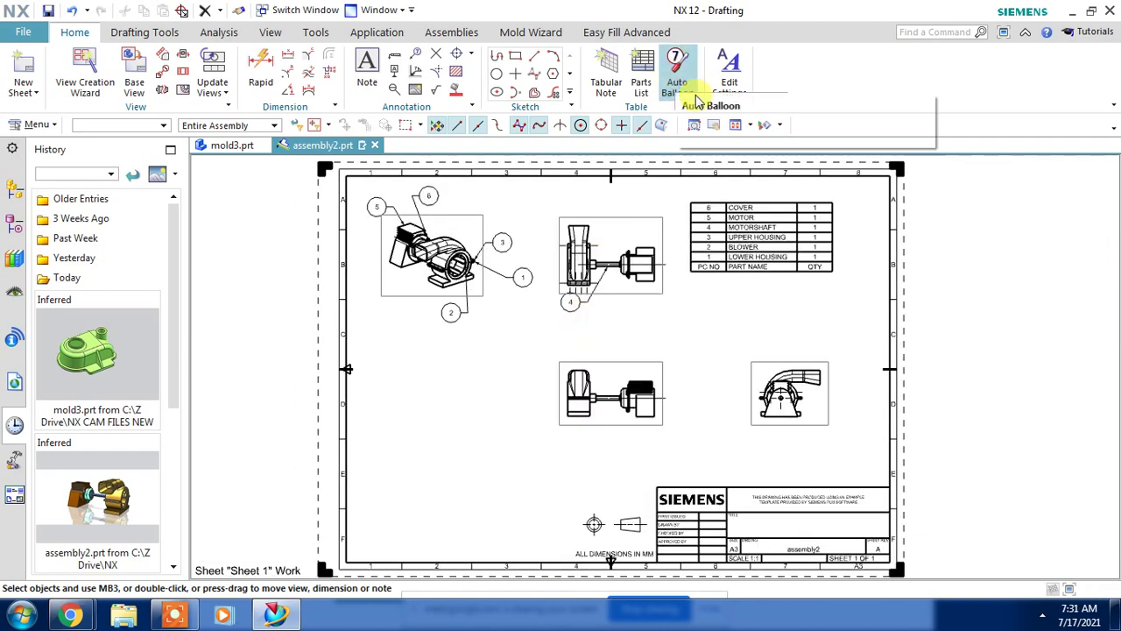
left_click(729, 70)
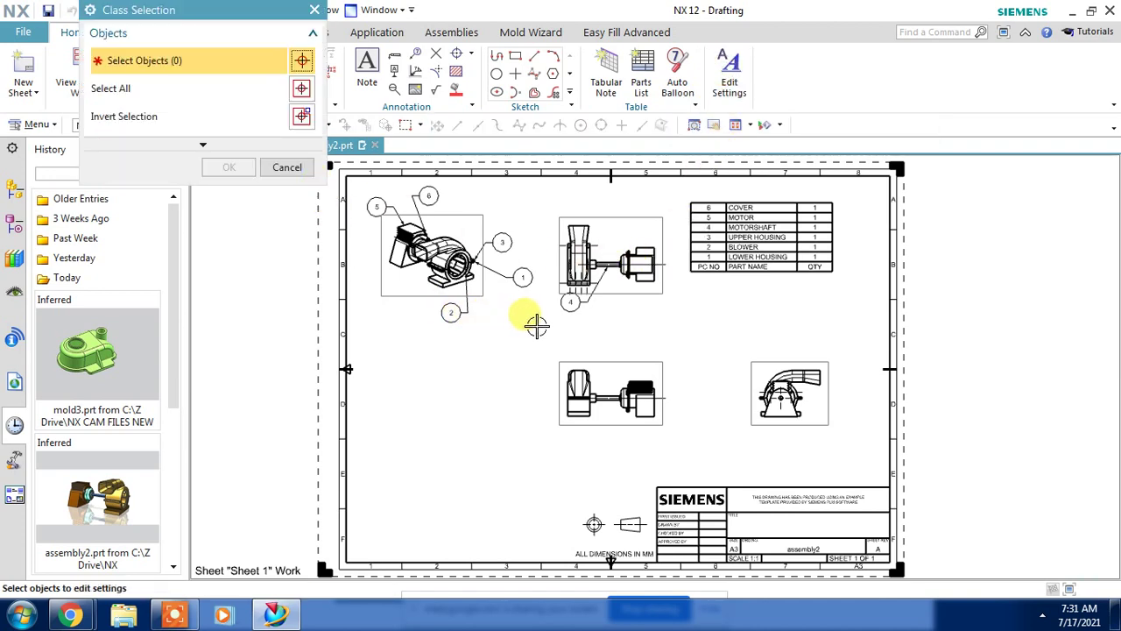
scroll(601, 430, "up", 2)
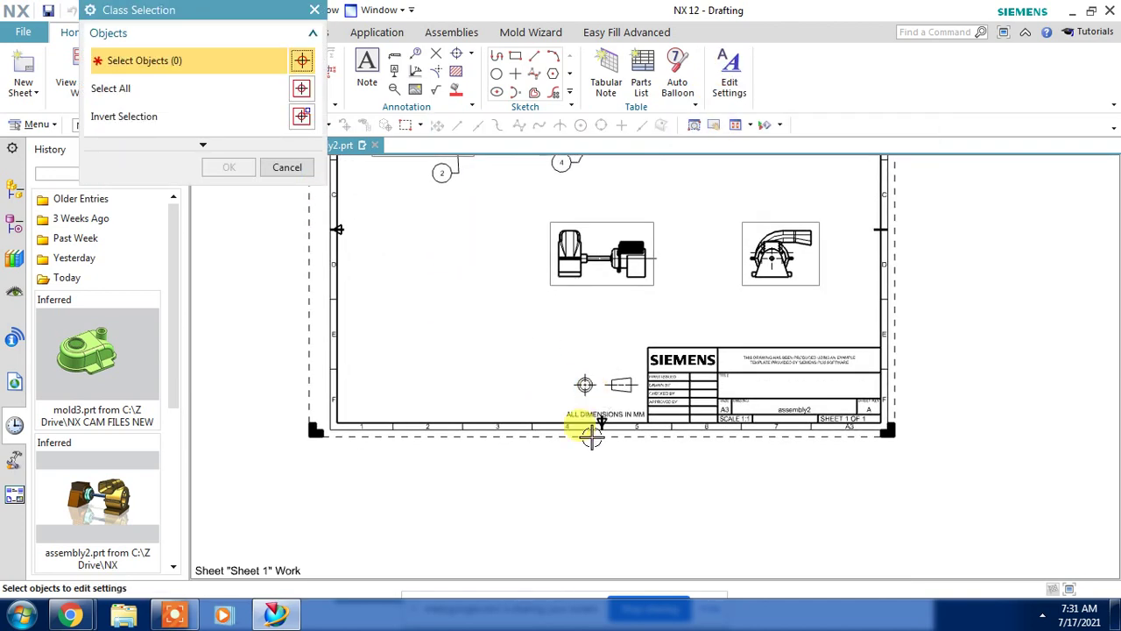
scroll(586, 430, "up", 2)
scroll(582, 372, "down", 2)
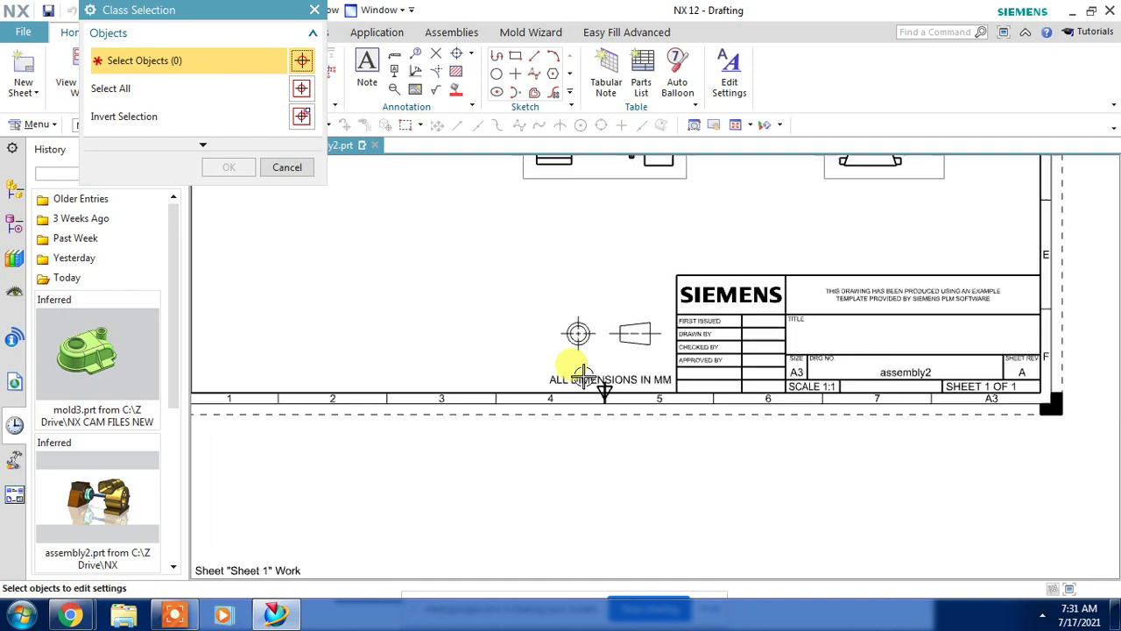
scroll(675, 463, "down", 2)
scroll(625, 538, "up", 2)
left_click(378, 231)
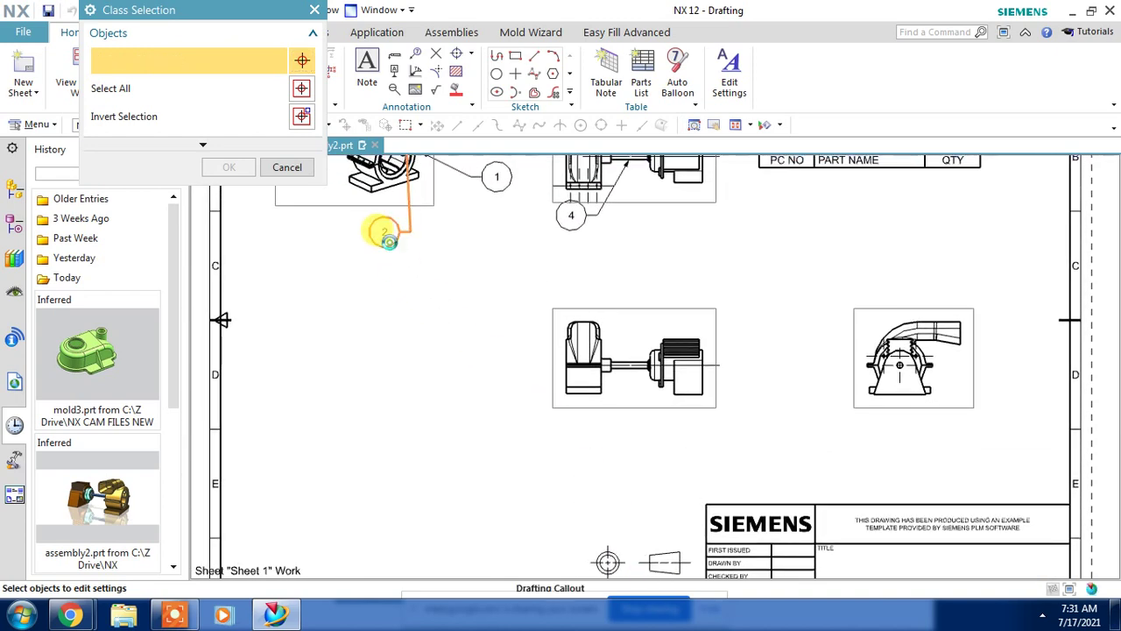
left_click(221, 169)
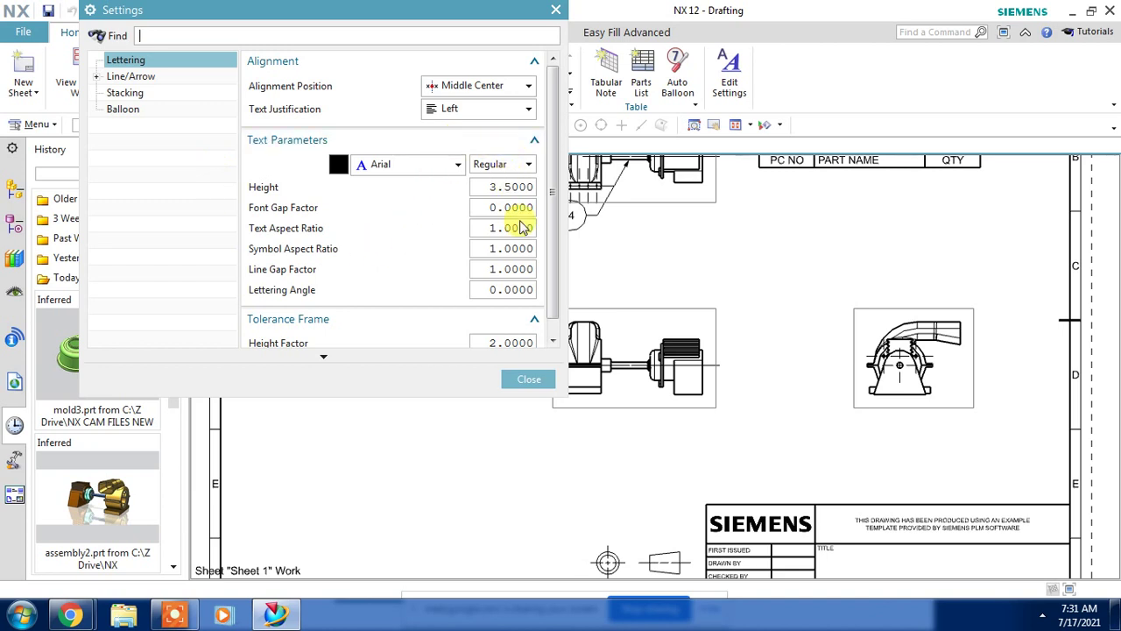
left_click(528, 379)
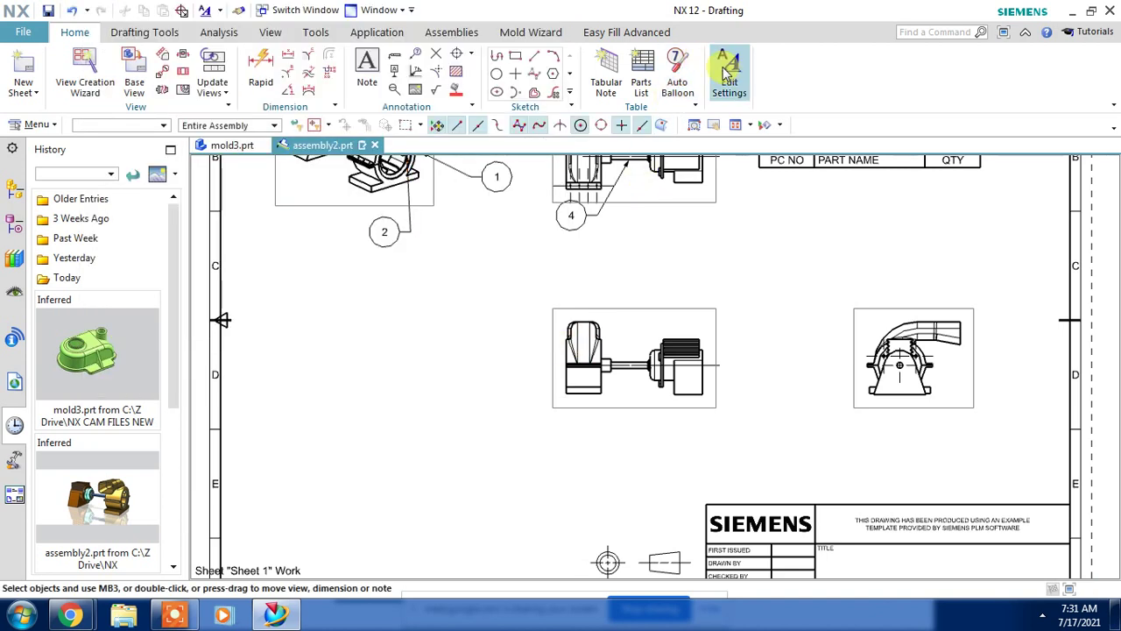
scroll(768, 357, "down", 2)
scroll(743, 353, "down", 2)
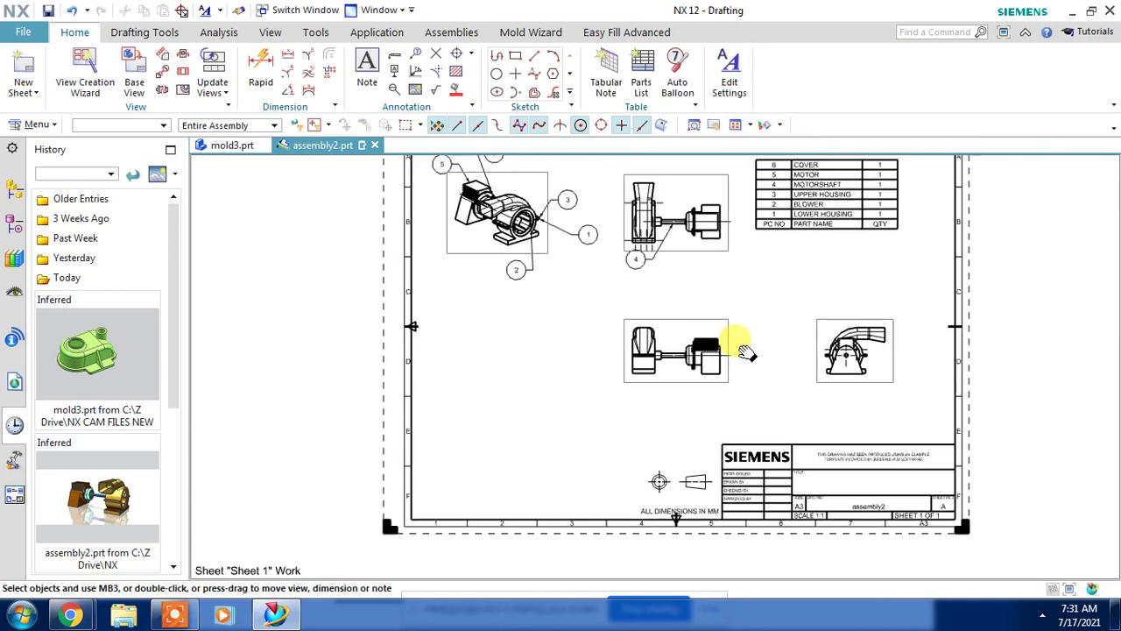
middle_click_drag(742, 353, 656, 317, "shift")
scroll(631, 458, "up", 1)
scroll(638, 463, "up", 2)
mouse_move(637, 463)
middle_mouse_down("shift")
mouse_move(695, 426)
mouse_move(625, 378)
middle_mouse_up("shift")
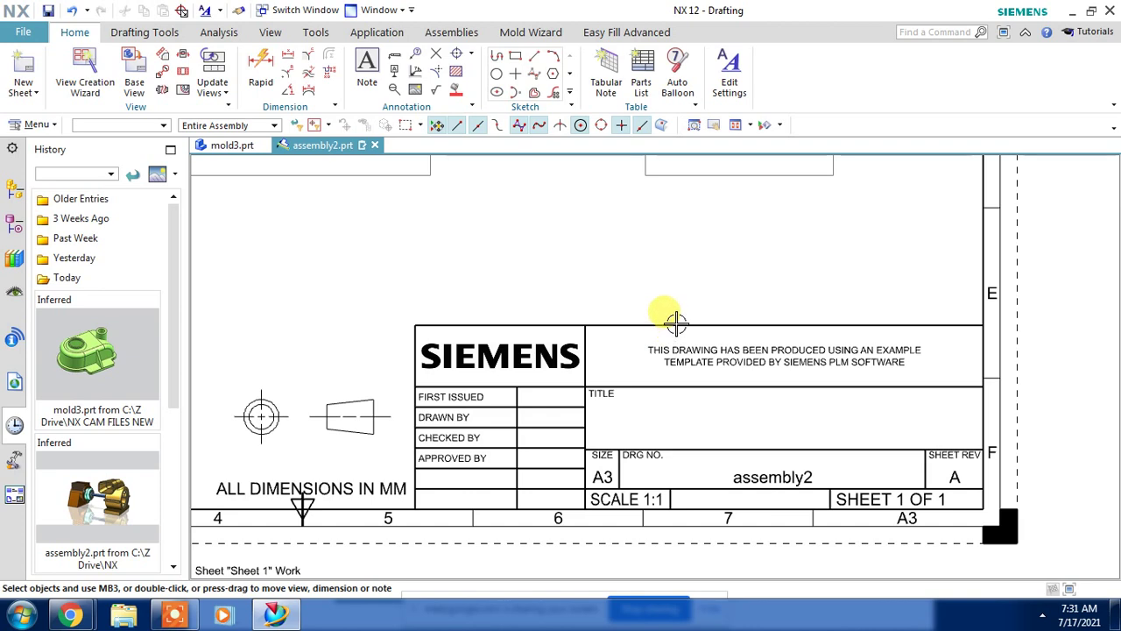
scroll(663, 360, "down", 2)
mouse_move(713, 374)
middle_mouse_down("shift")
mouse_move(771, 447)
mouse_move(874, 528)
middle_mouse_up("shift")
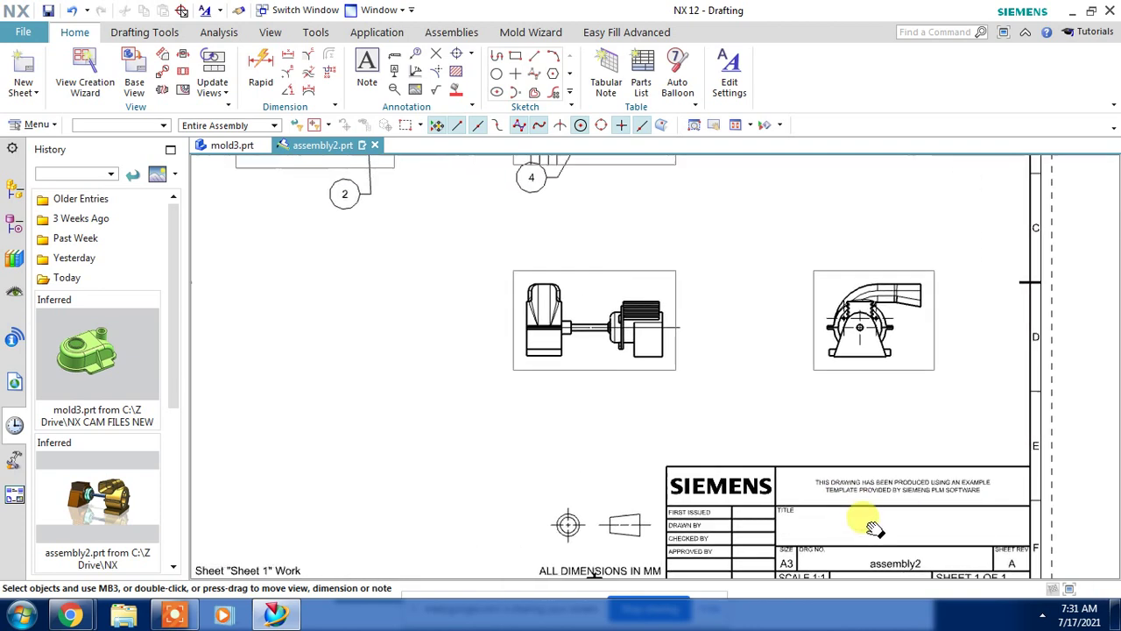
scroll(733, 393, "down", 2)
scroll(733, 455, "down", 1)
scroll(671, 448, "up", 1)
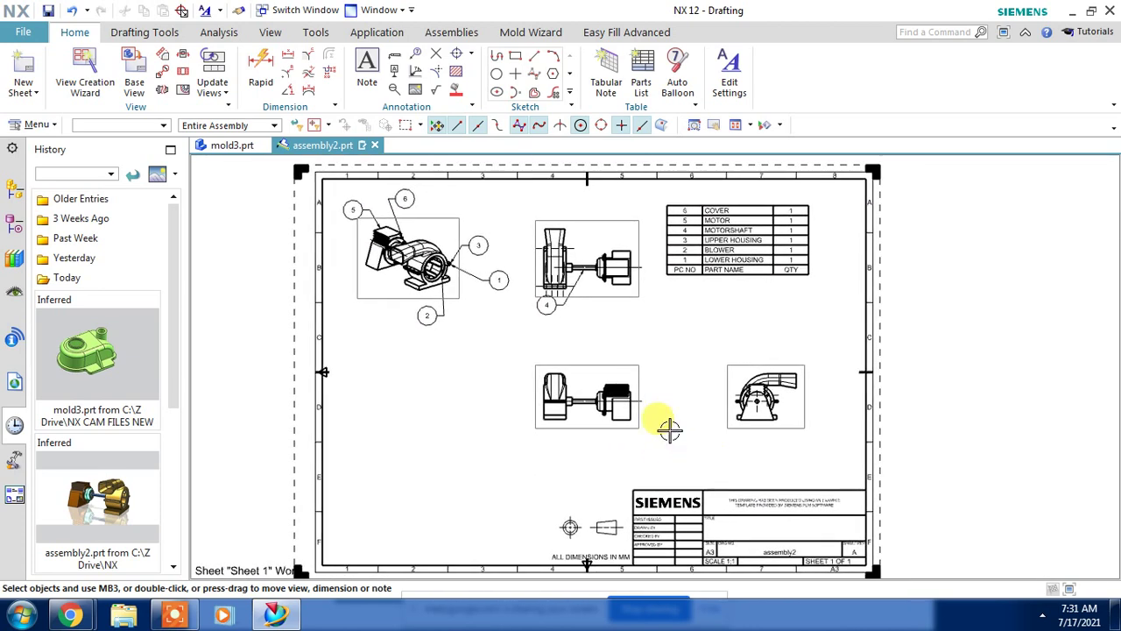